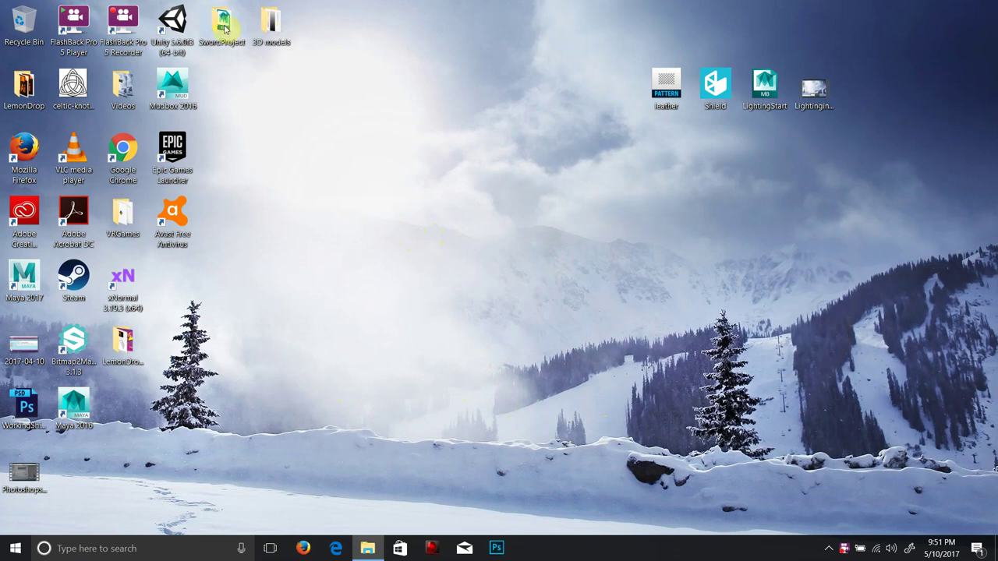
- Open the TextureStart_06 scene from the SwordProject scenes folder in Maya and close the What's New and UV Editor windows
double_click(378, 315)
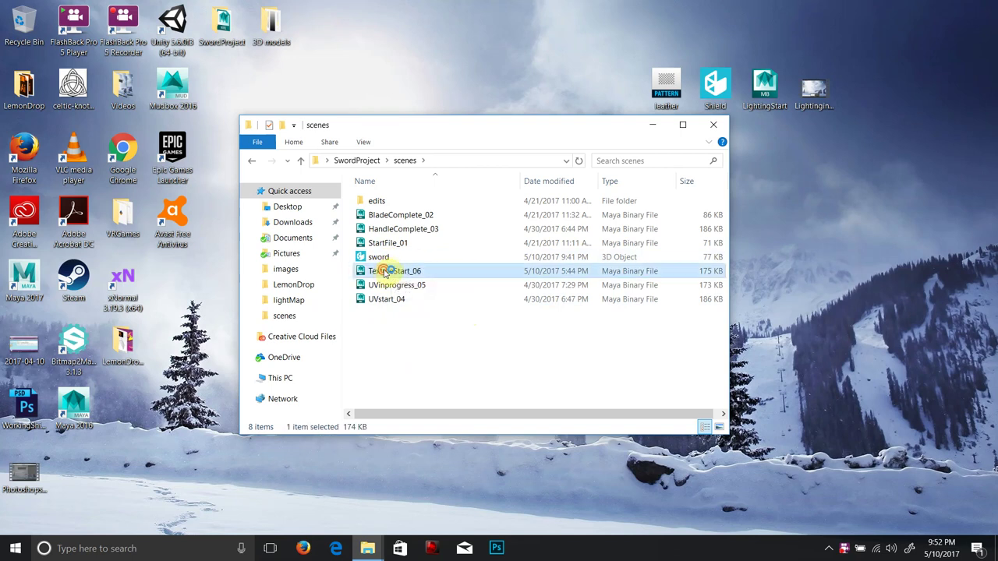
double_click(387, 273)
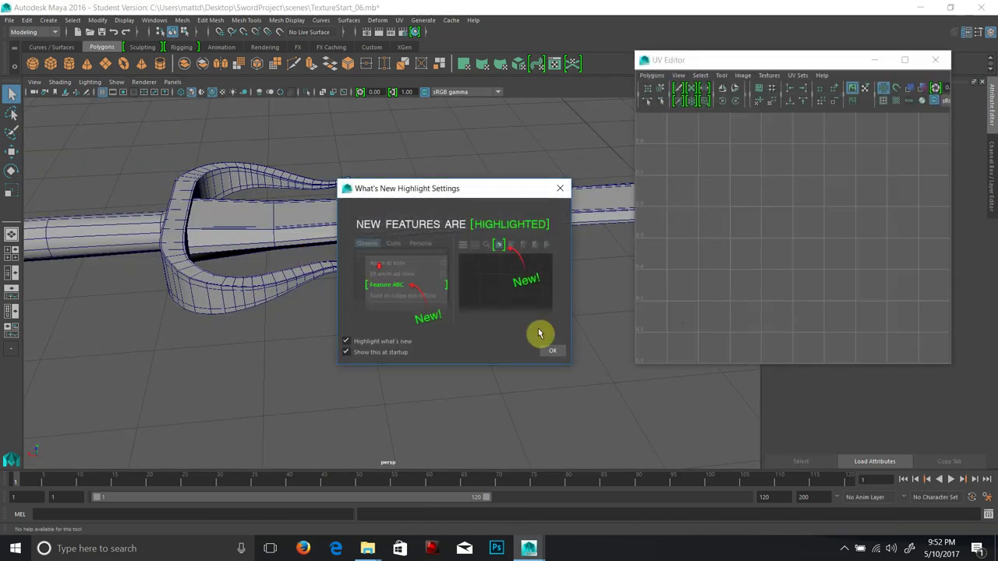
click(560, 188)
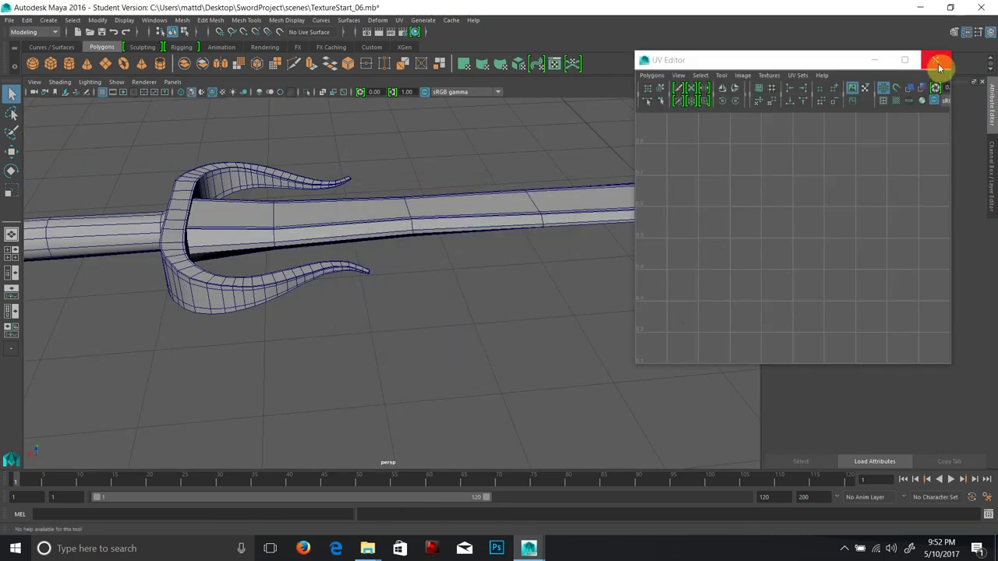
click(935, 60)
- Select the whole sword and review the FBX settings for exporting the selection as sword.fbx, cancelling the export
scroll(420, 241, down, 5)
scroll(439, 231, up, 2)
drag(99, 188, 725, 336)
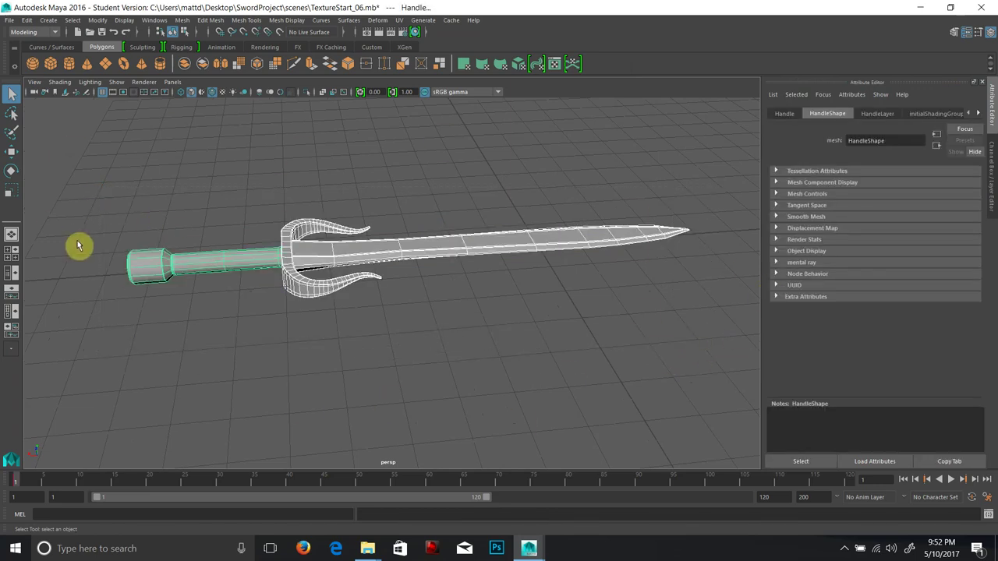
click(10, 21)
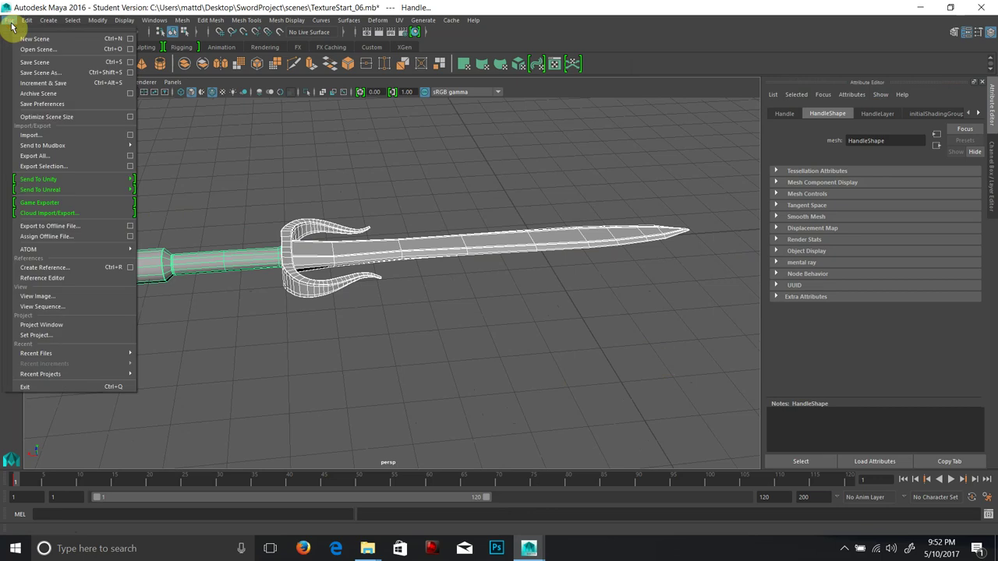
click(30, 166)
click(405, 249)
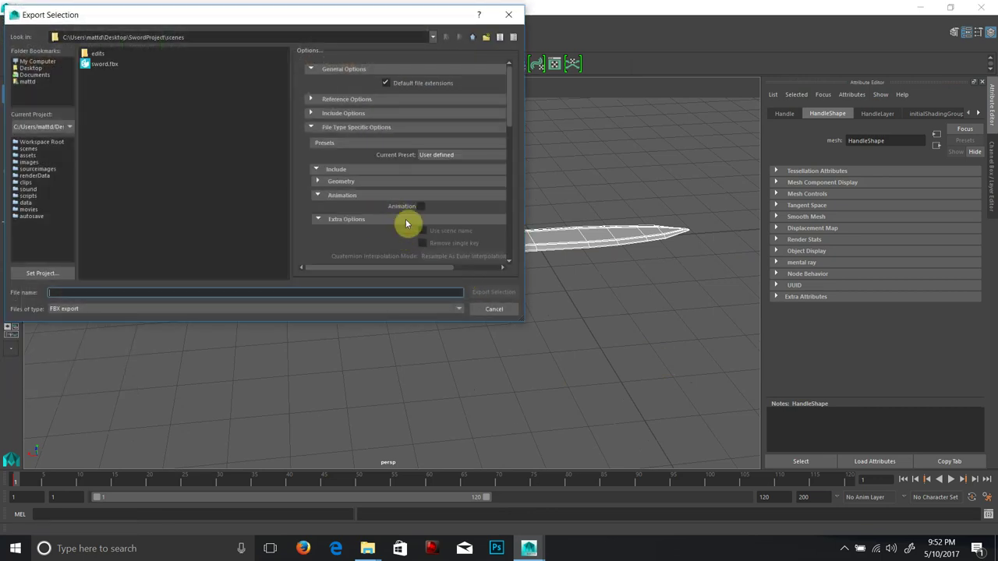
click(330, 195)
click(330, 195)
click(421, 206)
click(421, 207)
click(104, 65)
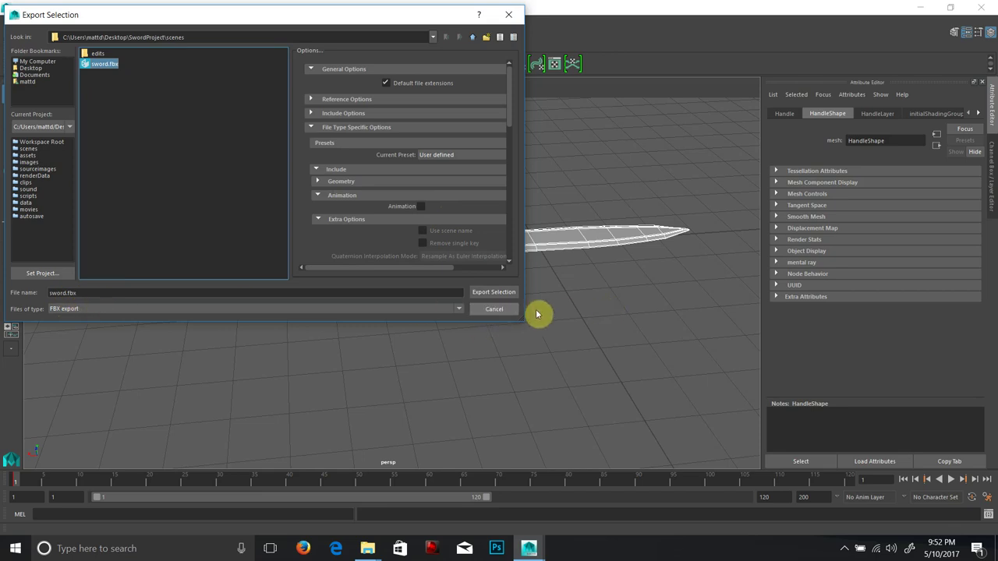
click(496, 309)
- Close Maya without saving the scene changes and launch Substance Painter 2
click(981, 7)
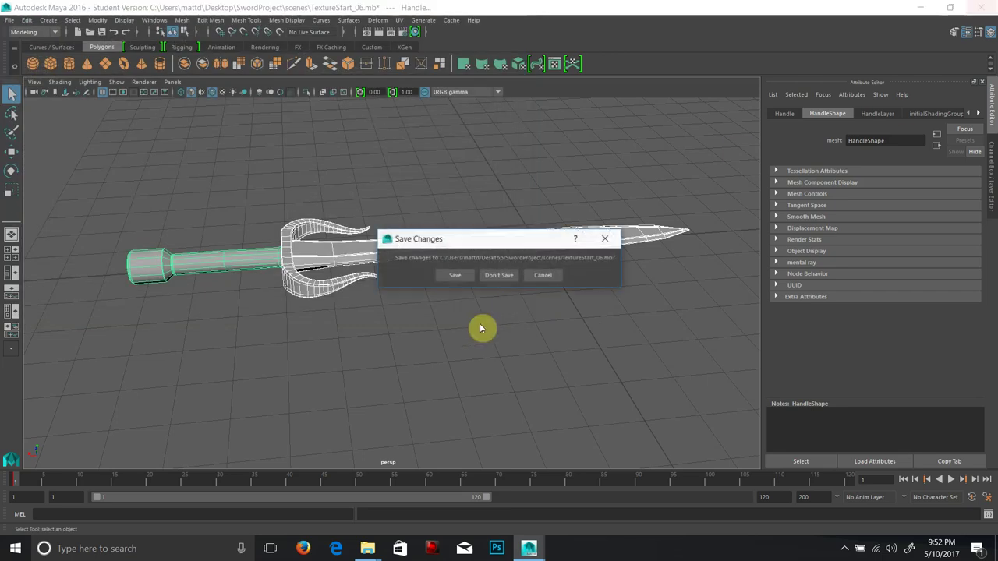
click(500, 275)
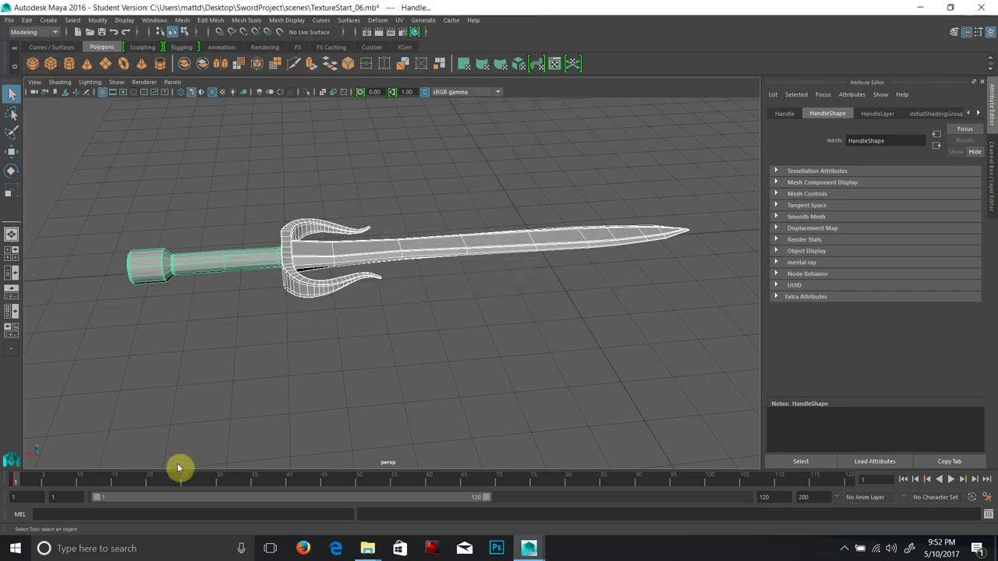
click(122, 548)
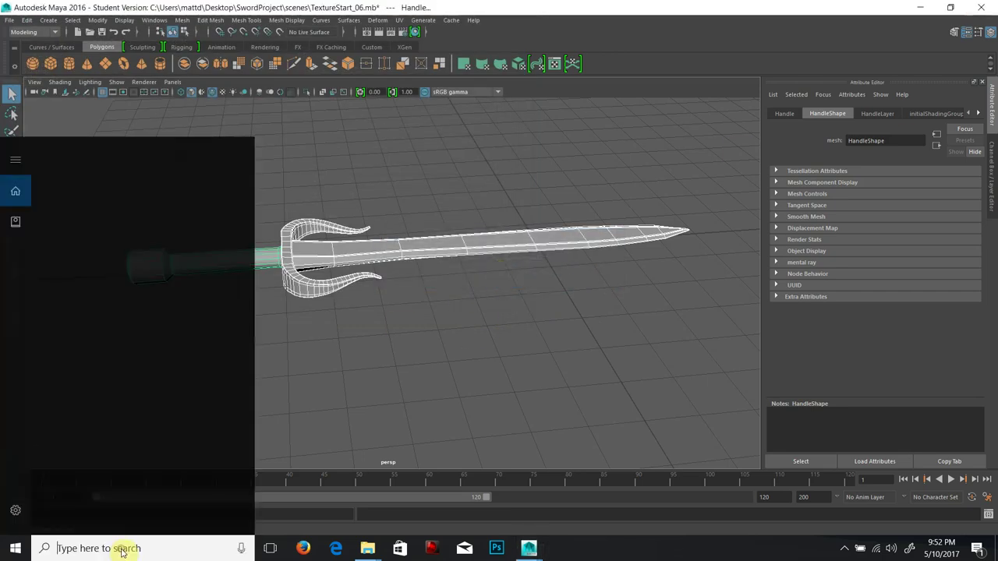
text(su)
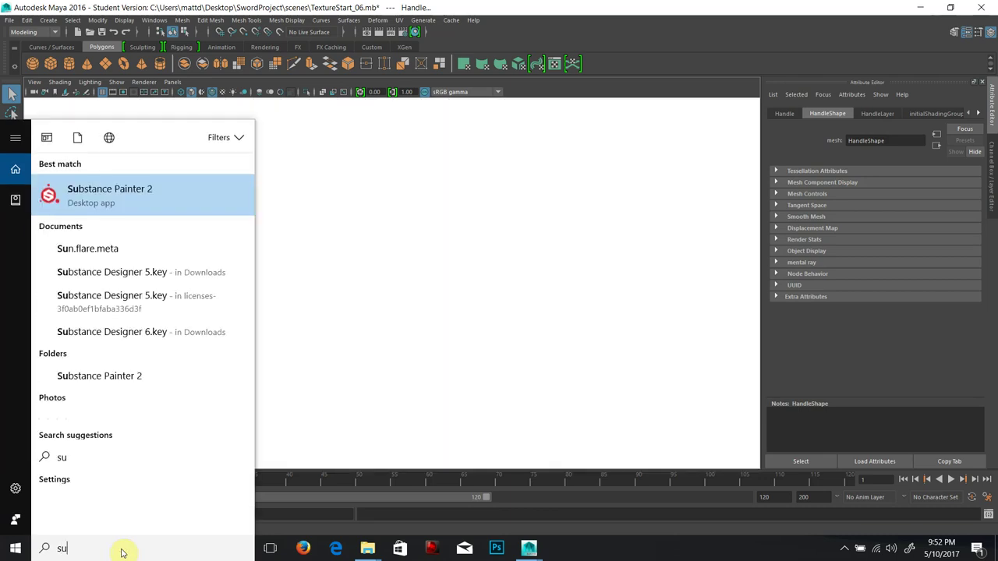
text(b)
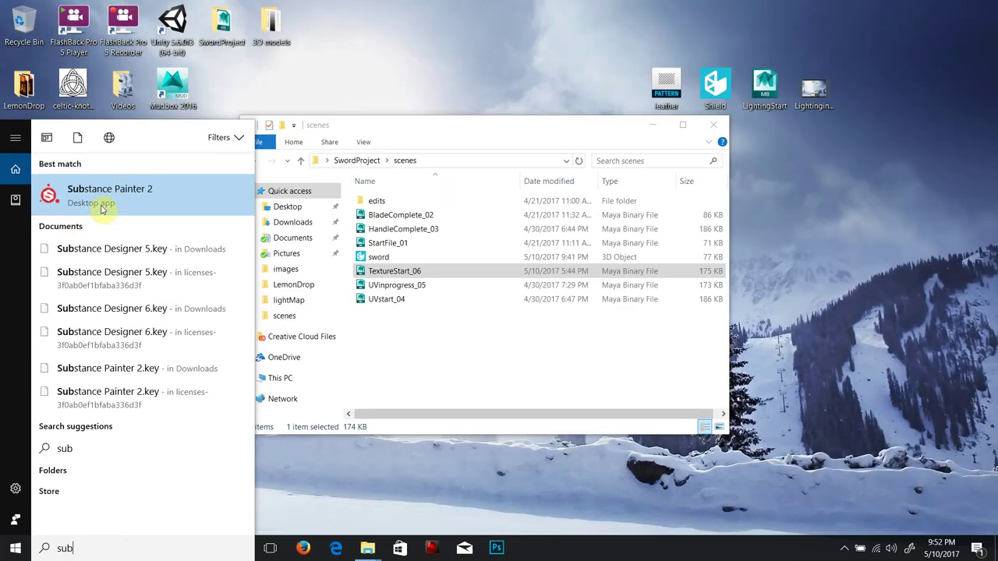
click(101, 204)
- Decline the version 2.6.0 download and close the welcome window
click(711, 134)
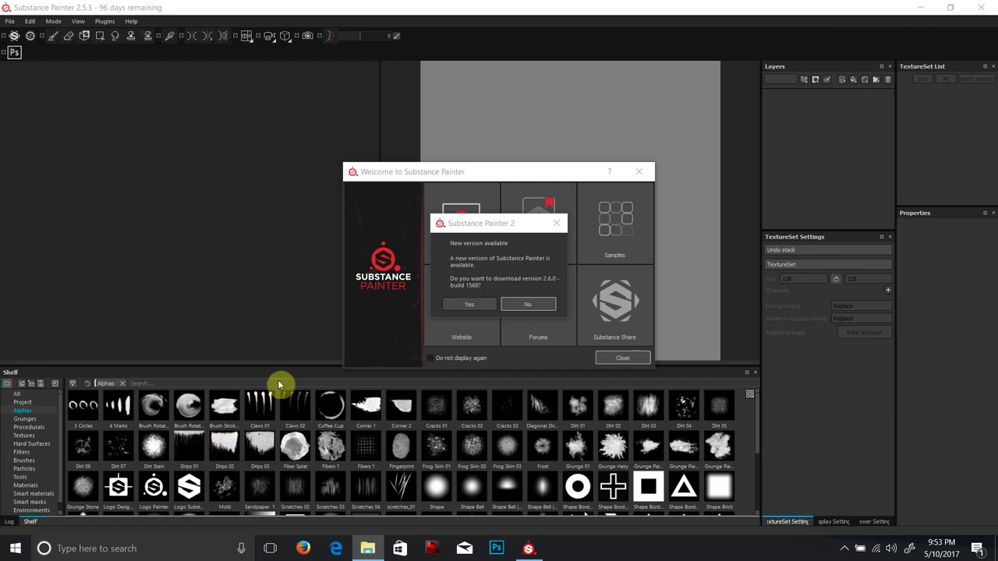
click(547, 305)
click(633, 358)
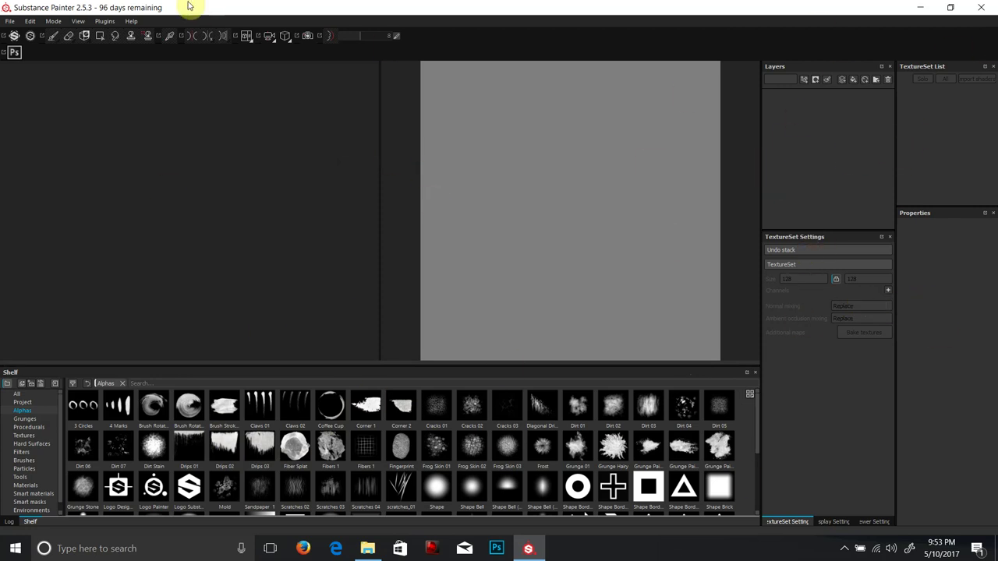
- Start a new project with the Unity 5 (allegorithmic) template and the sword mesh from the SwordProject scenes folder
click(10, 22)
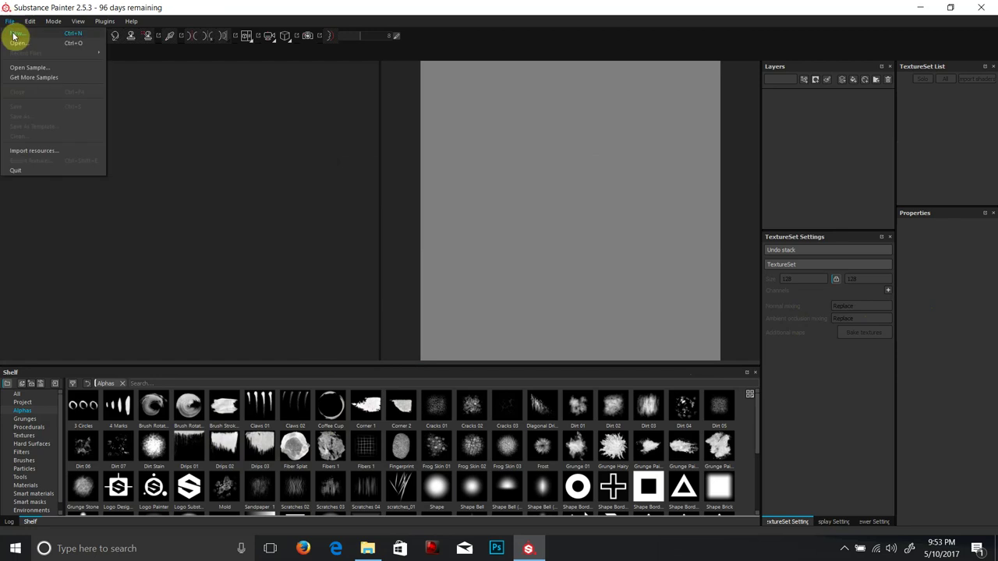
click(14, 34)
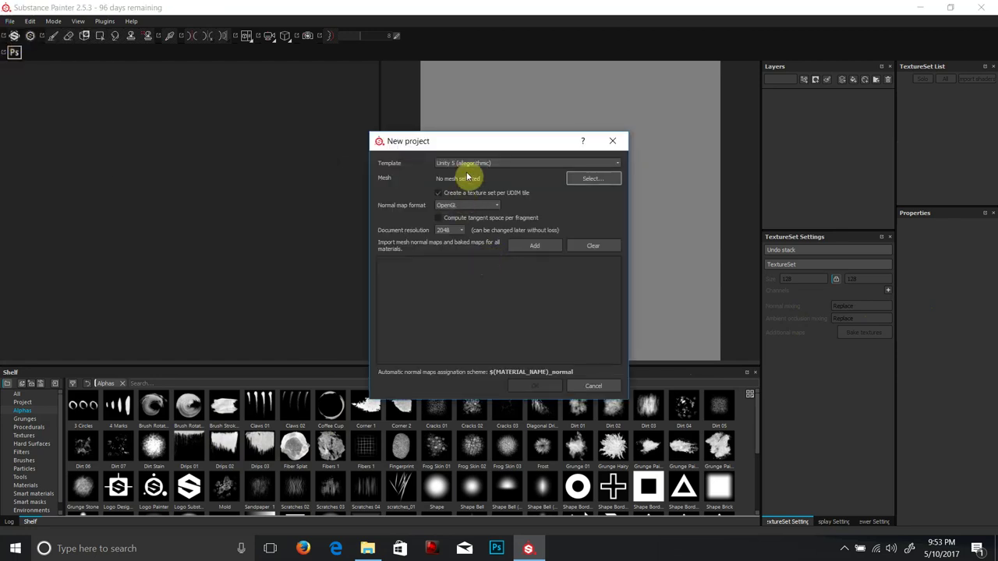
click(452, 164)
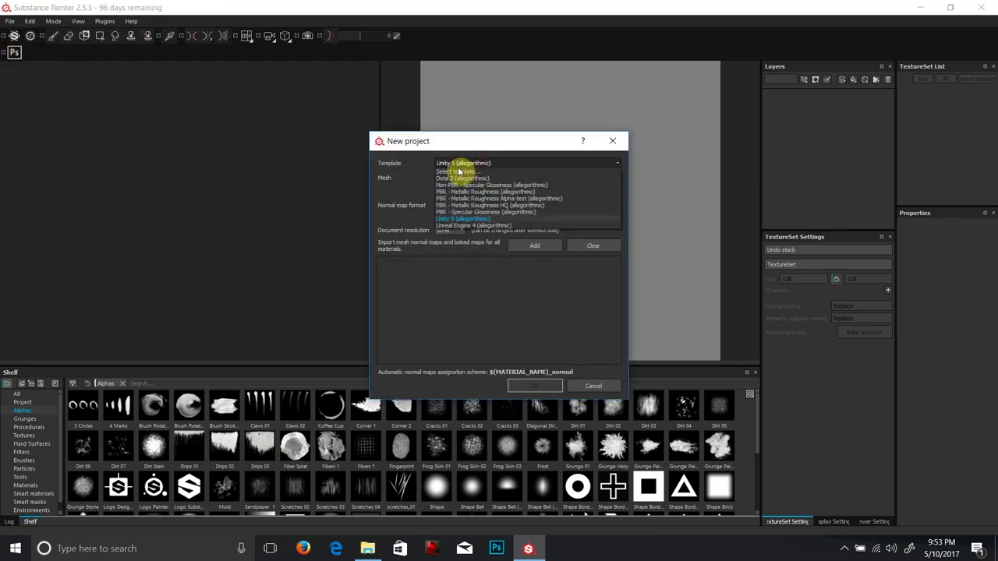
click(447, 220)
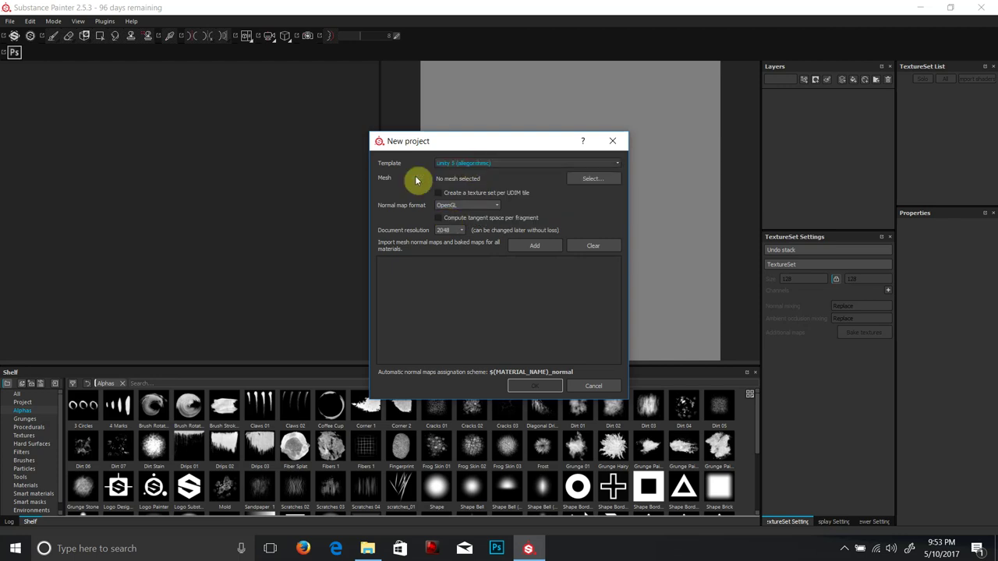
click(598, 181)
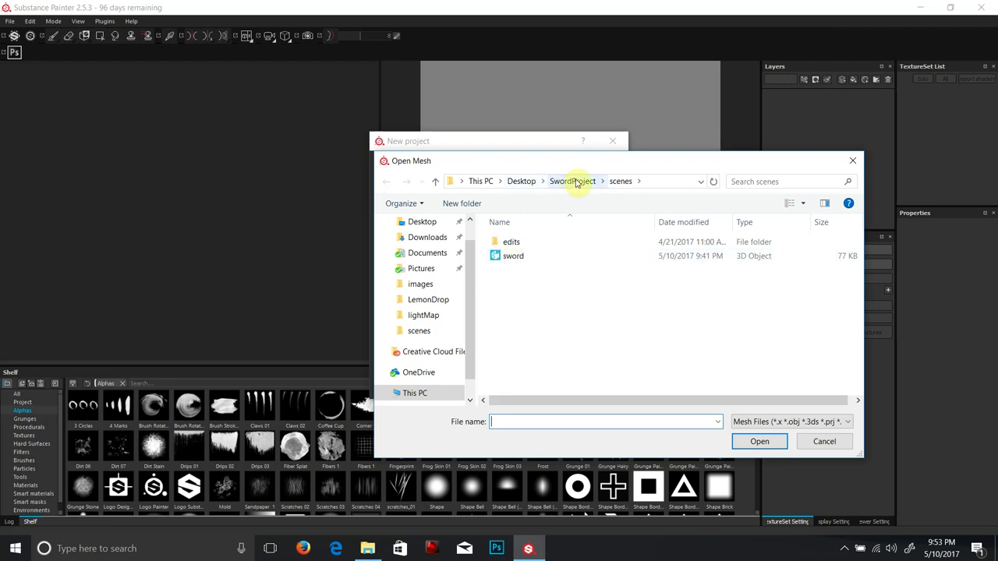
click(516, 257)
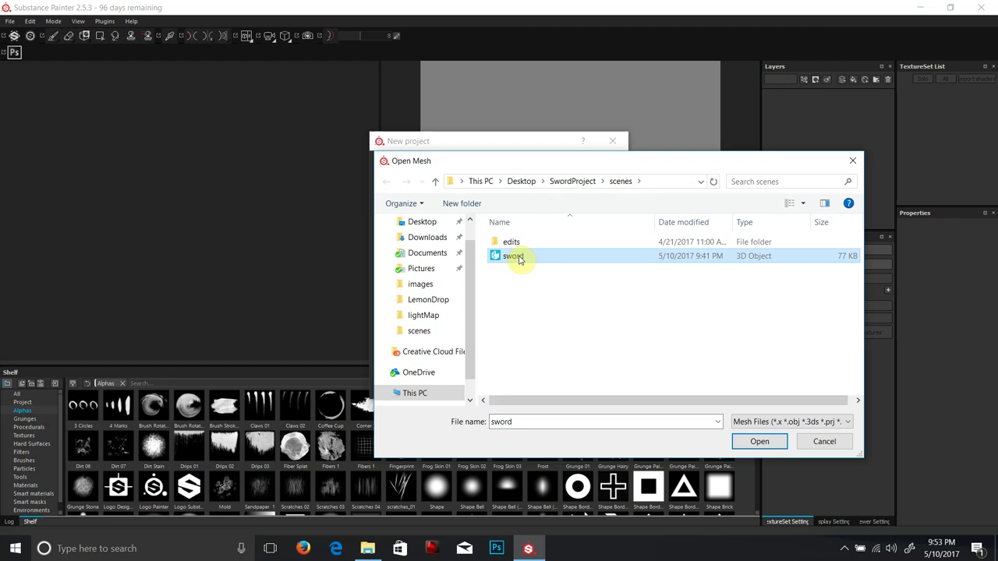
double_click(516, 257)
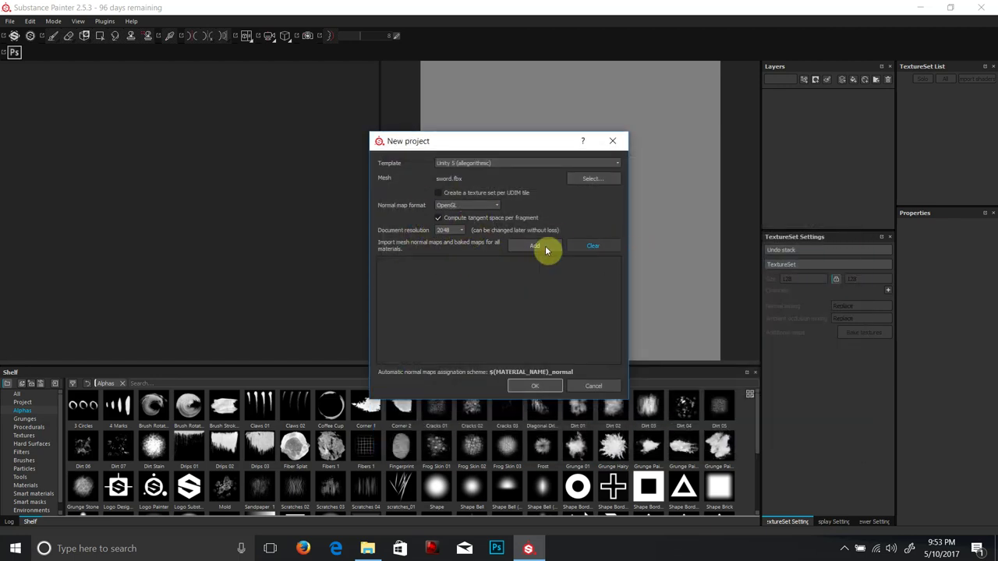
click(531, 246)
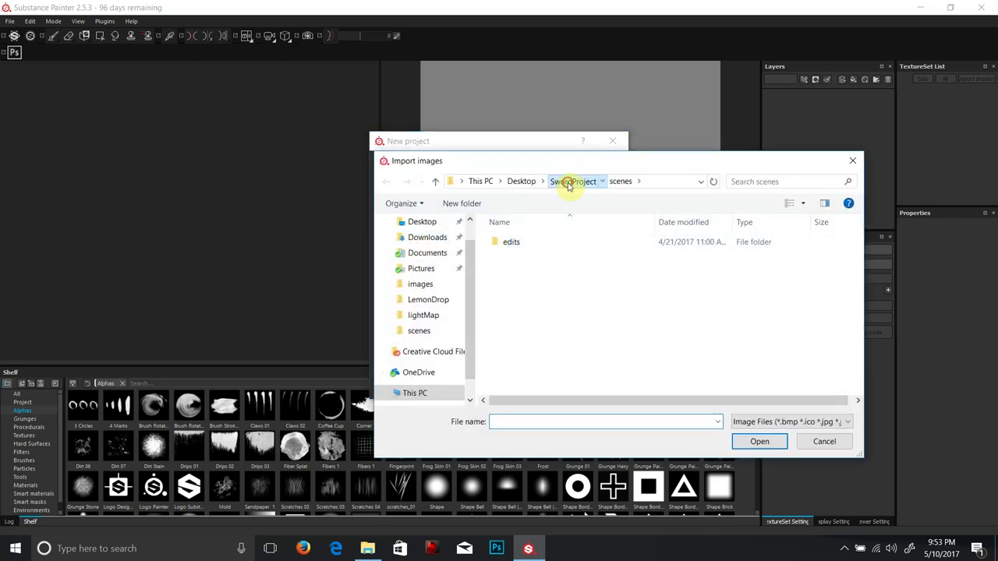
click(570, 181)
double_click(509, 310)
click(595, 251)
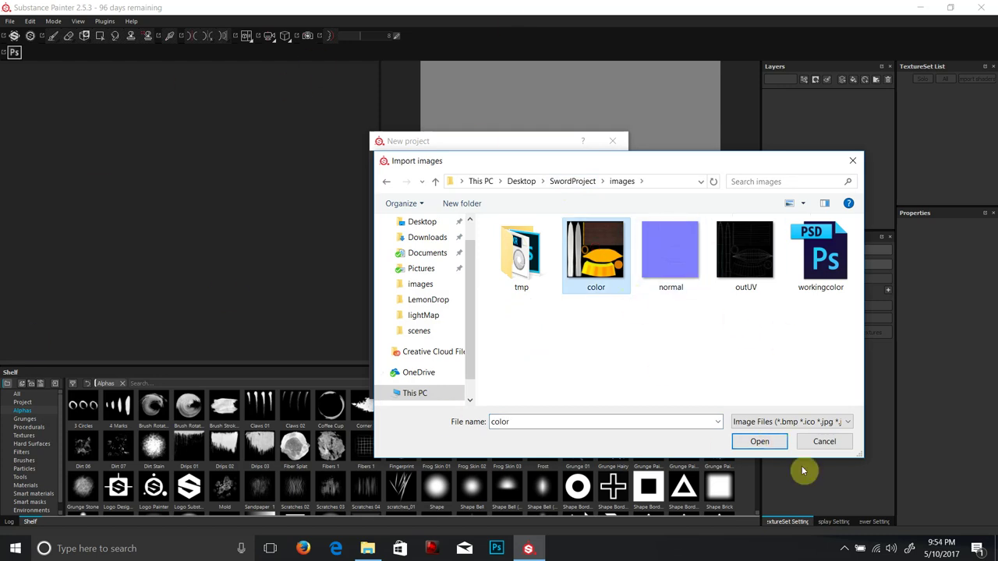
click(834, 441)
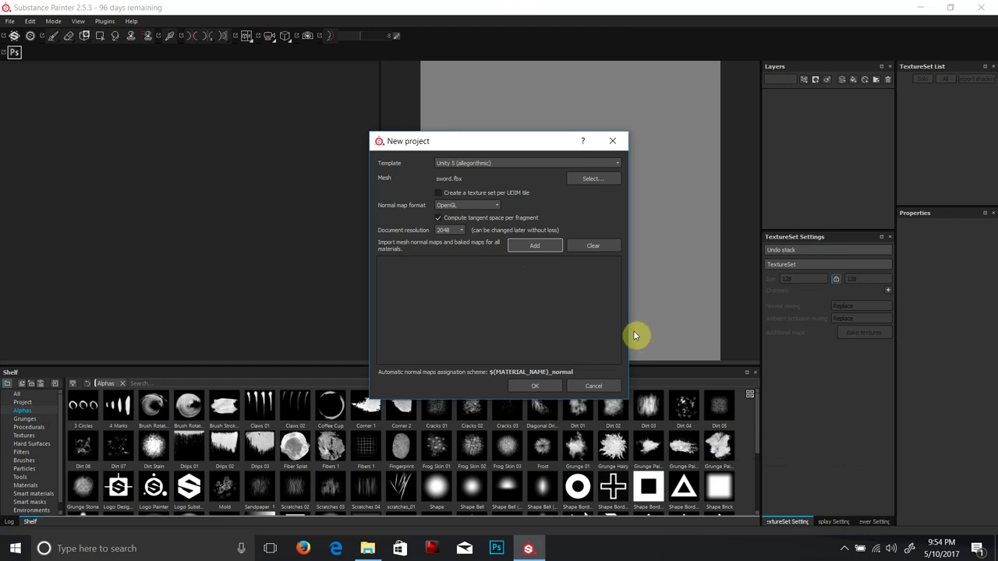
- Create the project from the chosen template and mesh and orbit around the loaded sword
click(527, 389)
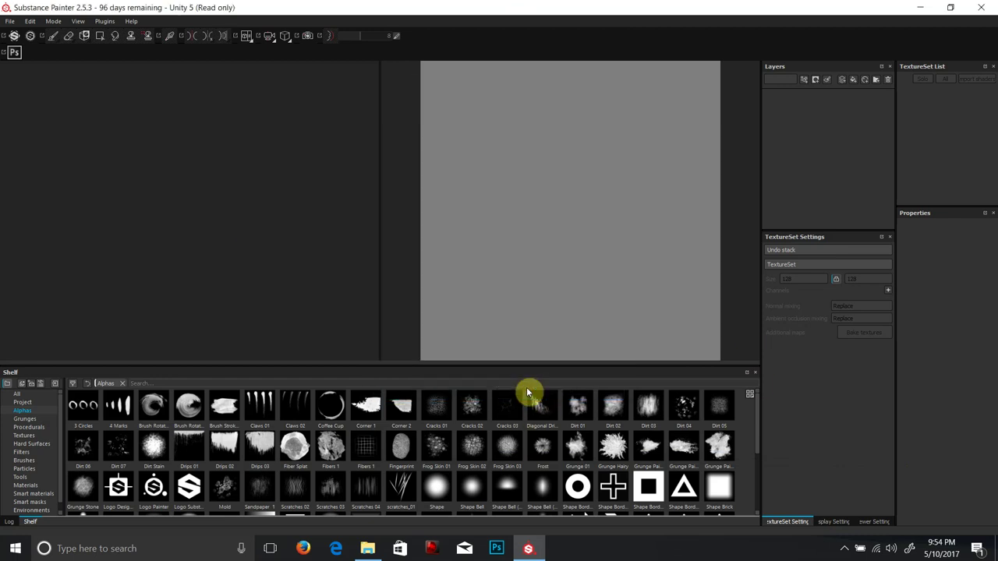
mouse_move(261, 181)
alt+mouse_down()
mouse_move(187, 218)
mouse_move(255, 156)
mouse_move(245, 60)
mouse_move(154, 235)
mouse_move(174, 216)
mouse_move(165, 229)
alt+mouse_up()
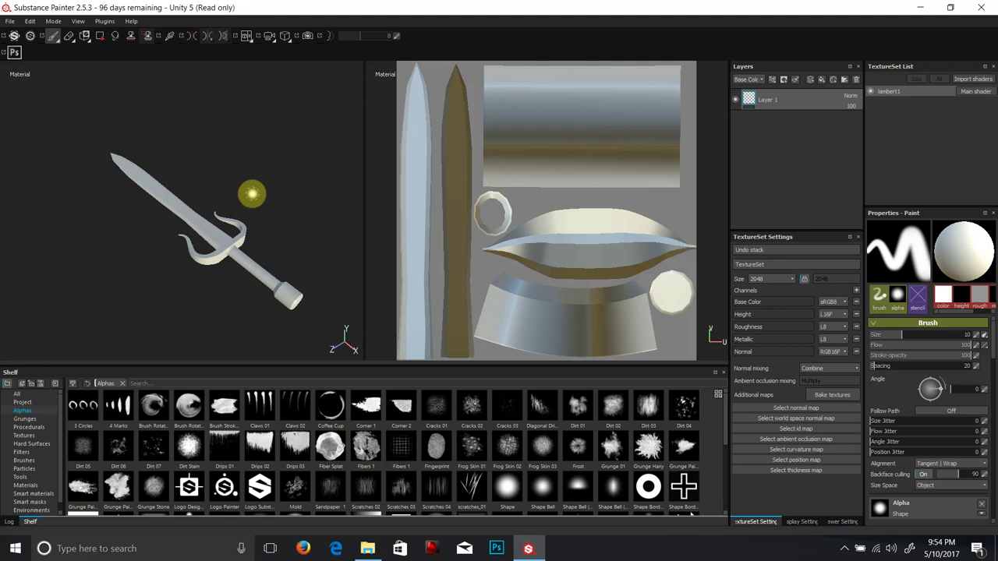
right_click(252, 198)
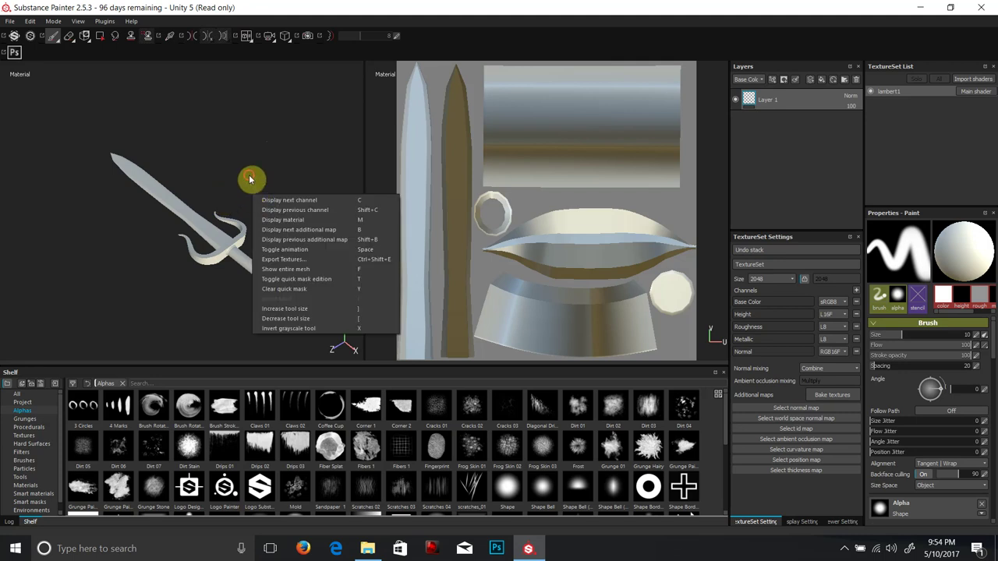
click(250, 177)
- Try a brush stroke across the sword's 2D UV layout and undo it
mouse_move(516, 146)
mouse_down()
mouse_move(535, 116)
mouse_move(615, 109)
mouse_move(686, 174)
mouse_move(505, 152)
mouse_move(475, 136)
mouse_up()
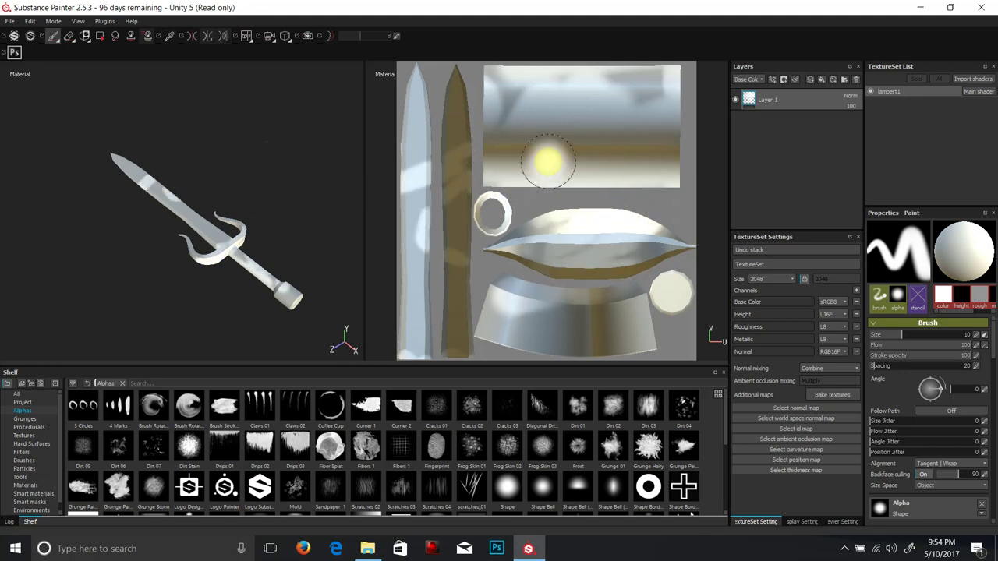
key(ctrl+z)
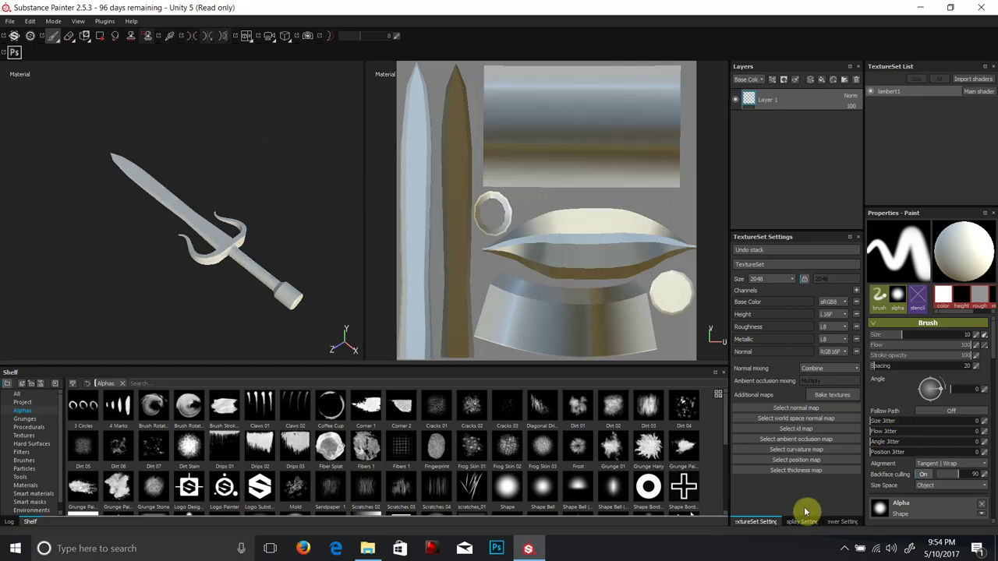
- Try the two bonifacio environment maps in the viewer settings and set the environment map to Soft_1LowCo...ront_2Backs
click(803, 521)
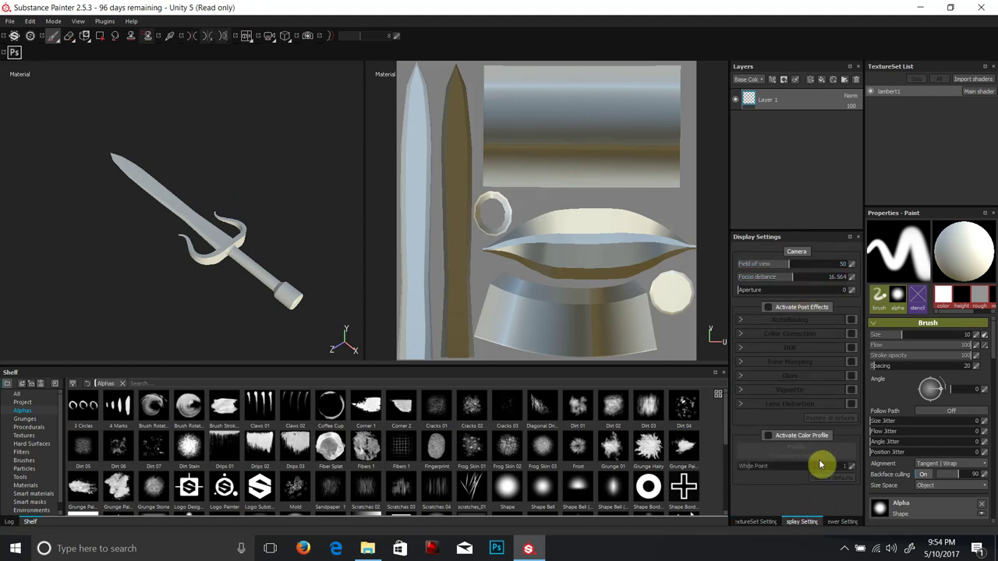
click(845, 521)
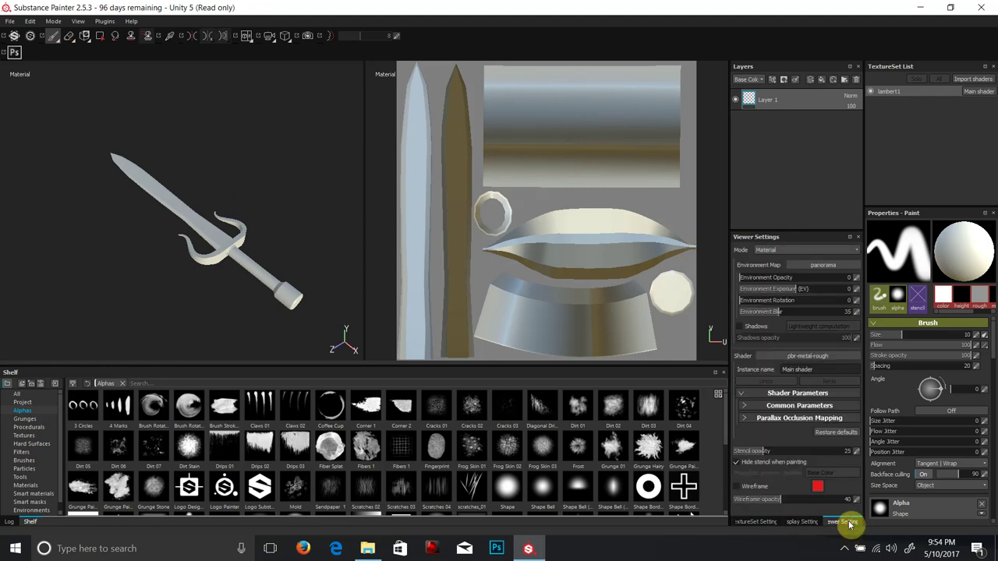
click(820, 267)
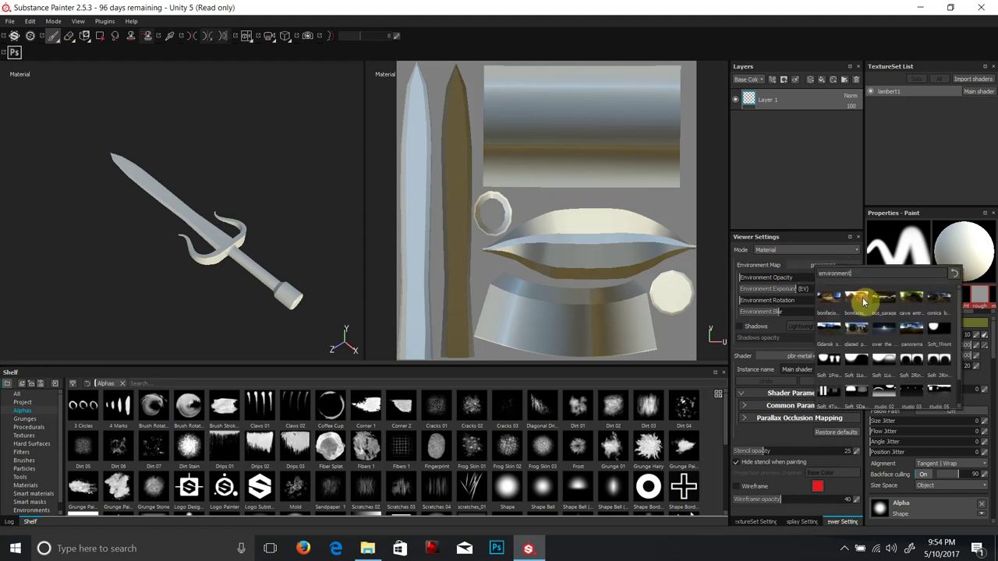
click(863, 302)
click(820, 266)
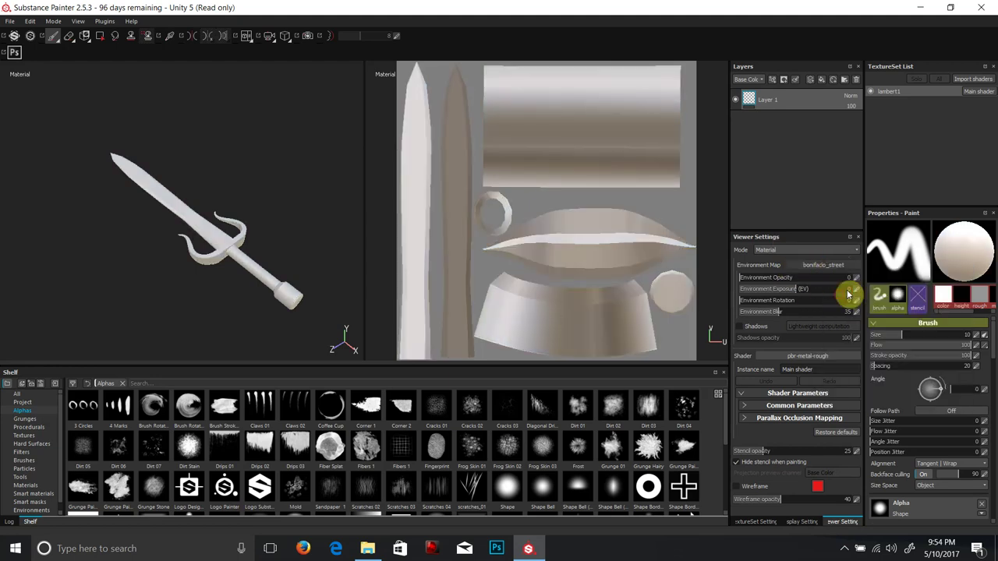
click(841, 299)
click(846, 267)
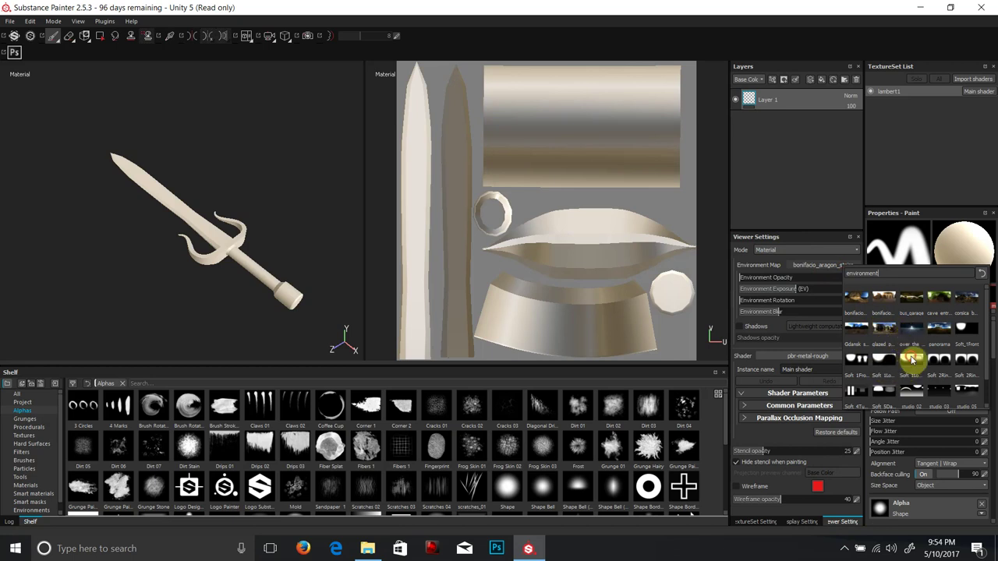
click(912, 359)
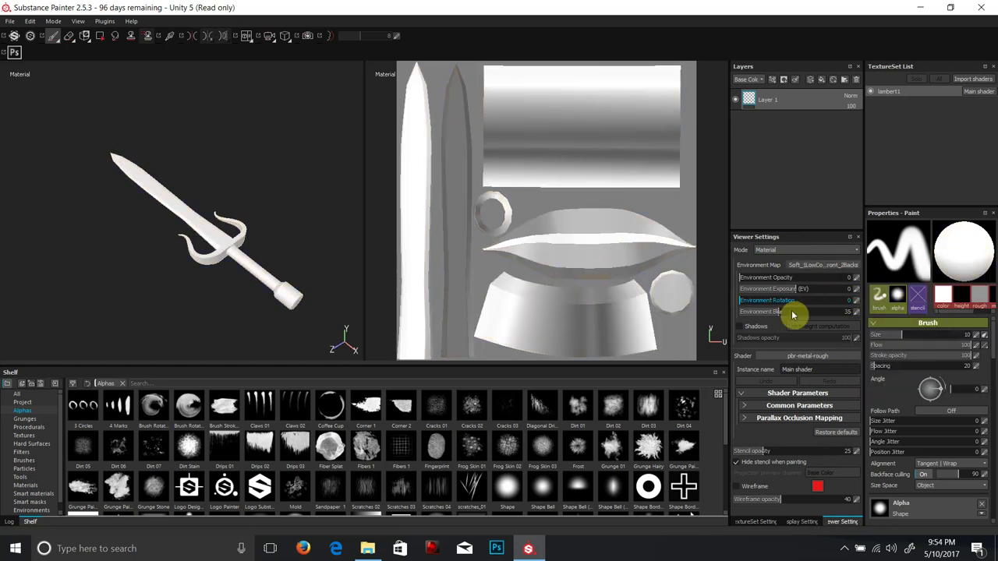
- Change the viewer's environment map to bonifacio_aragon_stairs
click(836, 268)
click(861, 307)
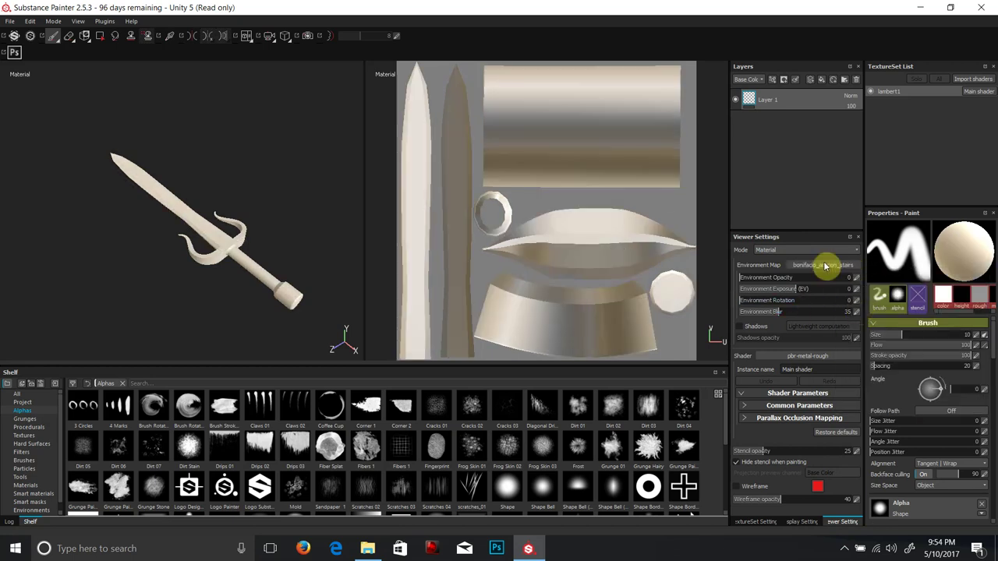
click(802, 267)
click(812, 303)
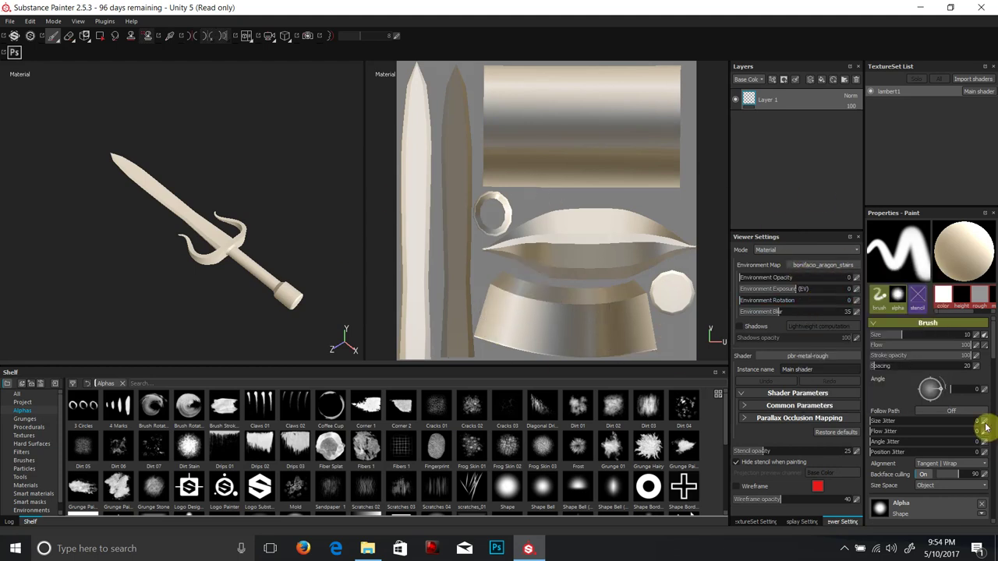
- Bake only the ambient occlusion and curvature maps for the lambert1 texture set, excluding the other additional maps
click(749, 522)
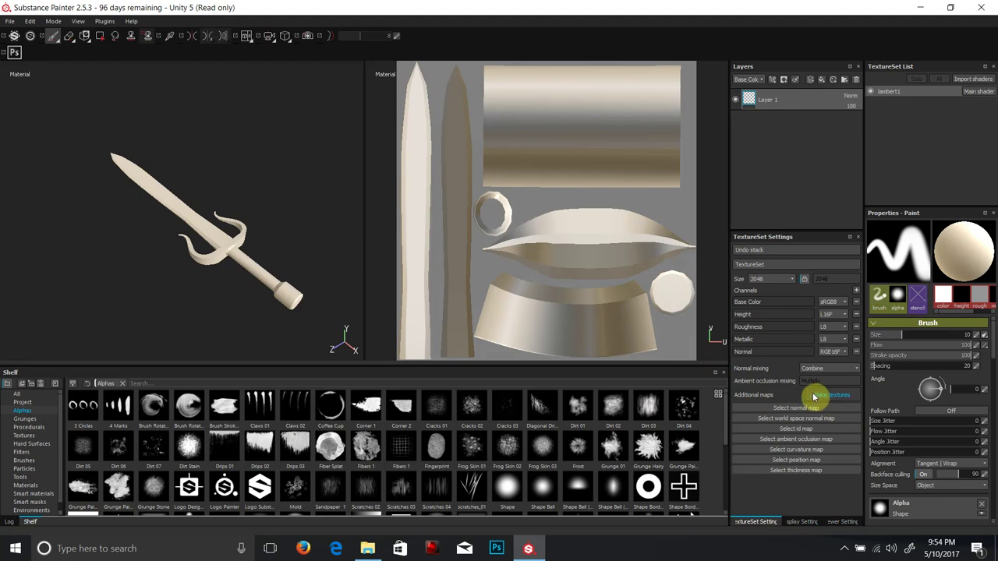
click(833, 397)
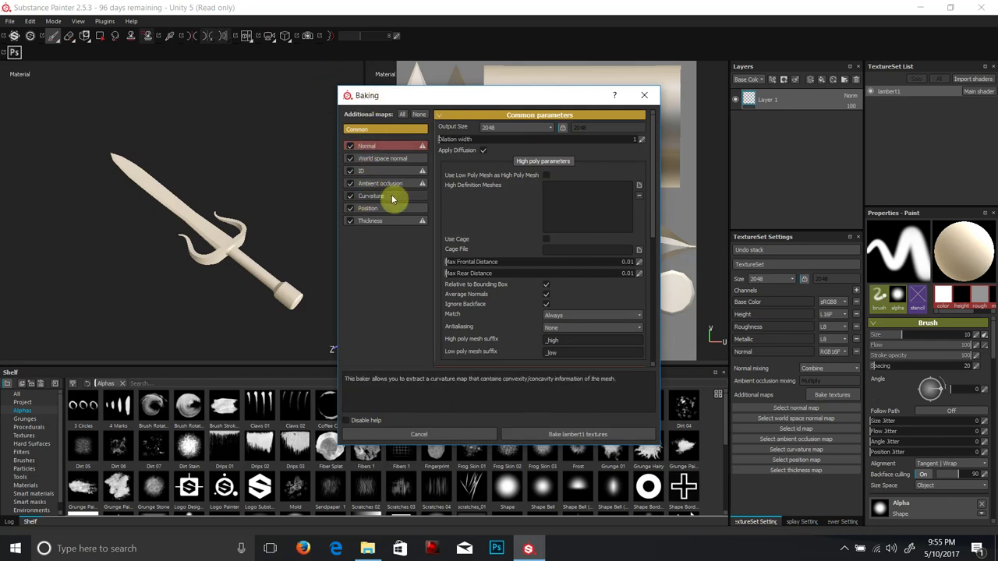
click(351, 210)
click(349, 222)
click(349, 170)
click(350, 158)
click(350, 145)
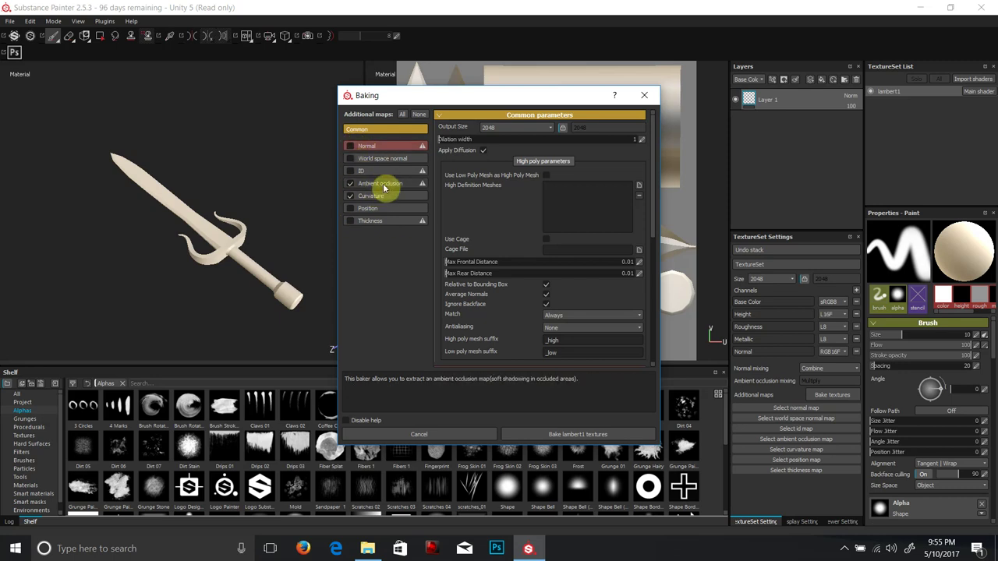
click(383, 185)
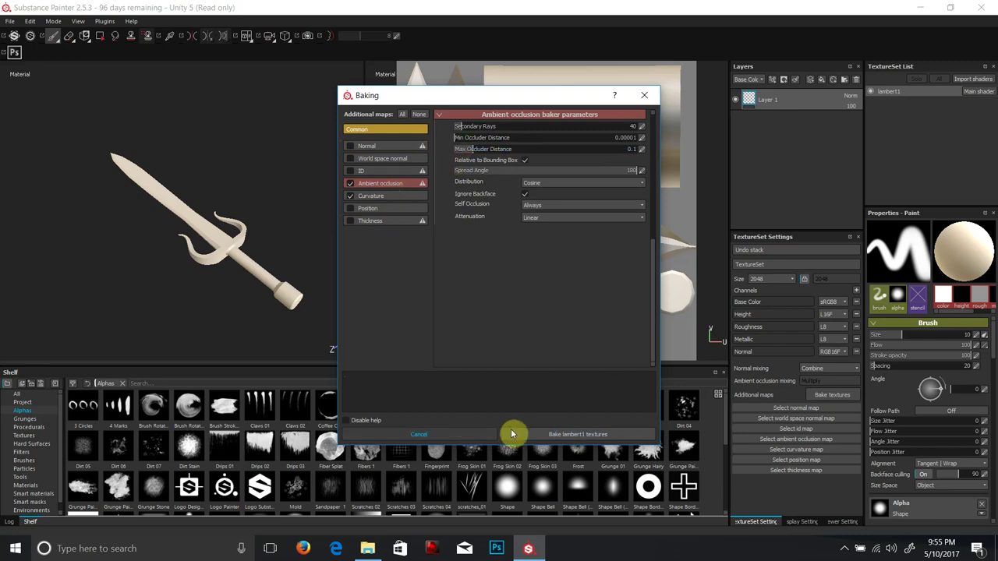
click(571, 435)
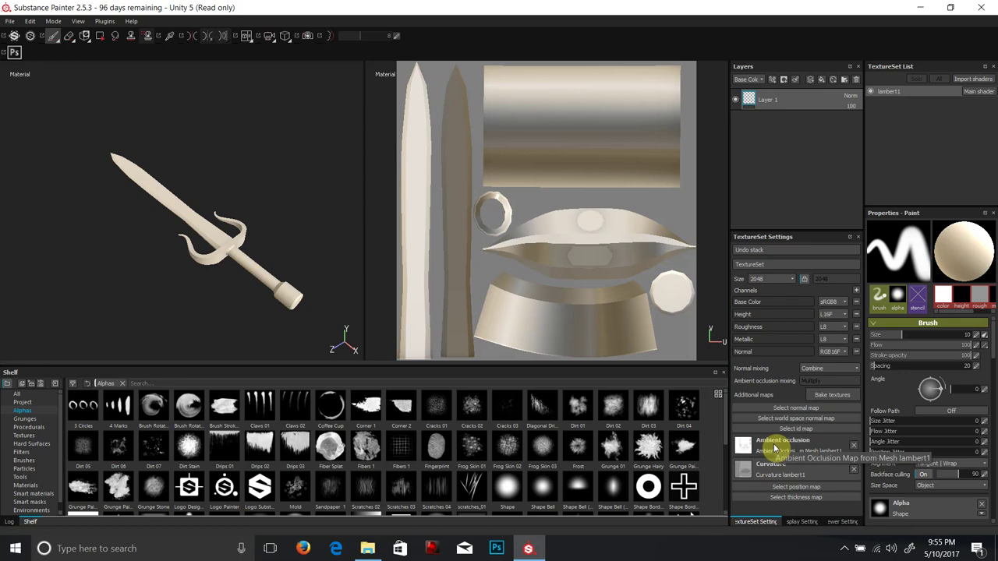
- Show all resources in the shelf and view the sword from its other side
click(17, 394)
scroll(195, 230, down, 1)
scroll(192, 243, up, 4)
scroll(195, 245, down, 2)
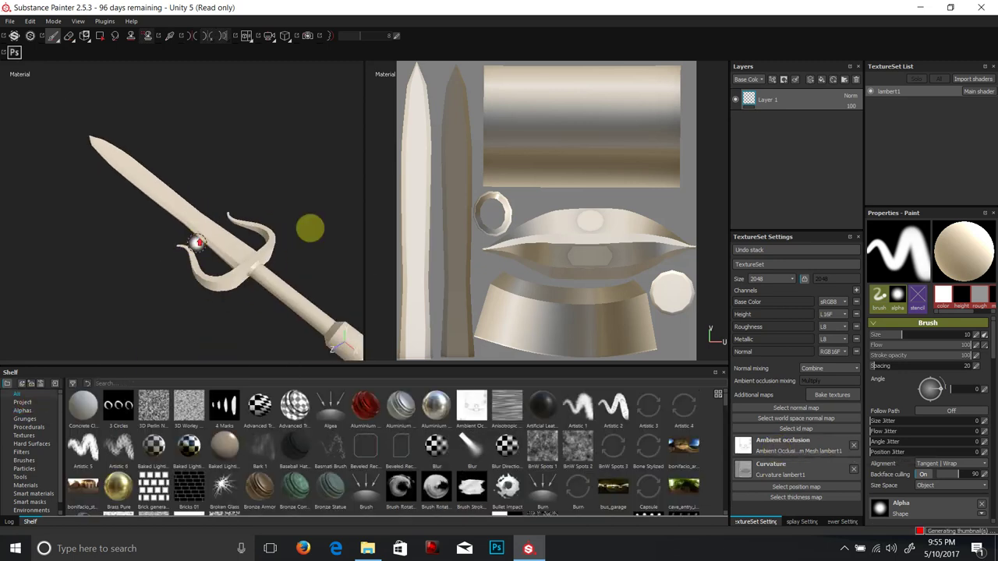
alt+drag(328, 249, 216, 251)
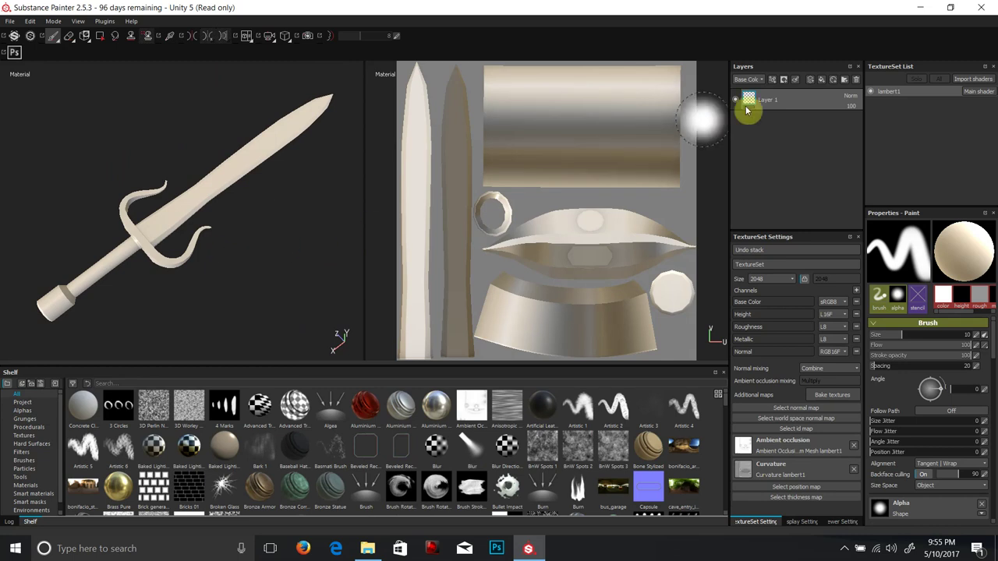
- Add a folder above Layer 1 and name it Form
click(784, 101)
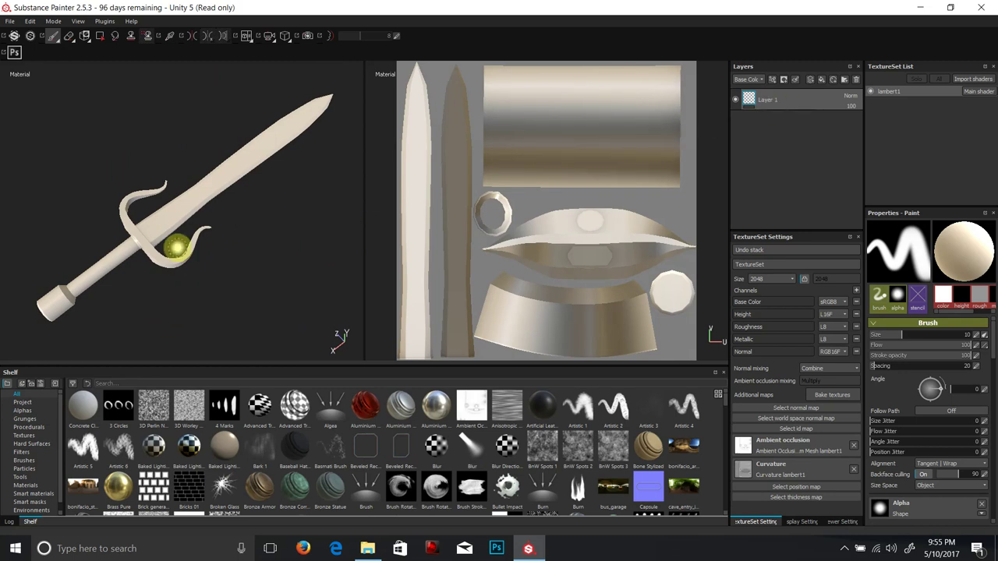
click(843, 80)
double_click(776, 99)
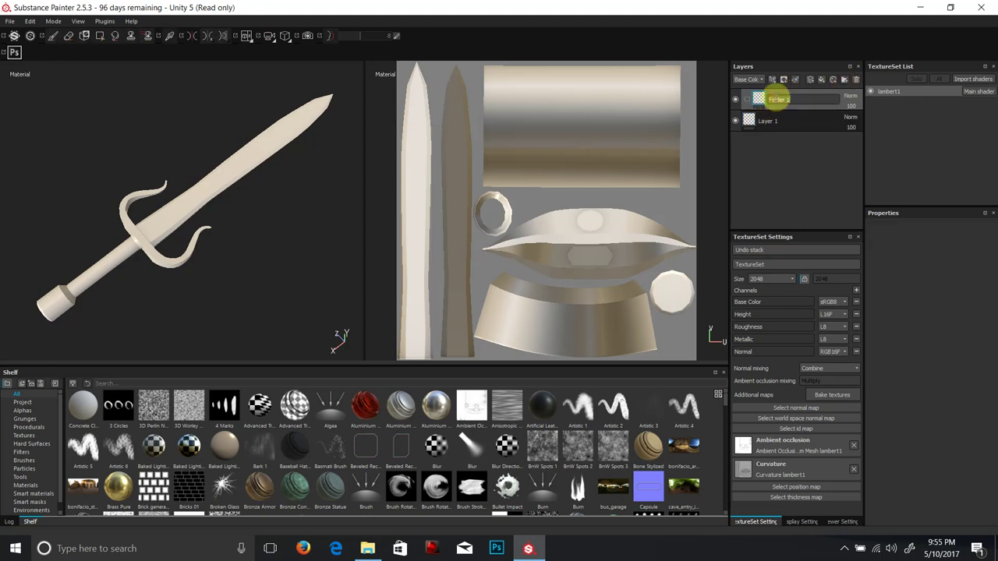
key(Return)
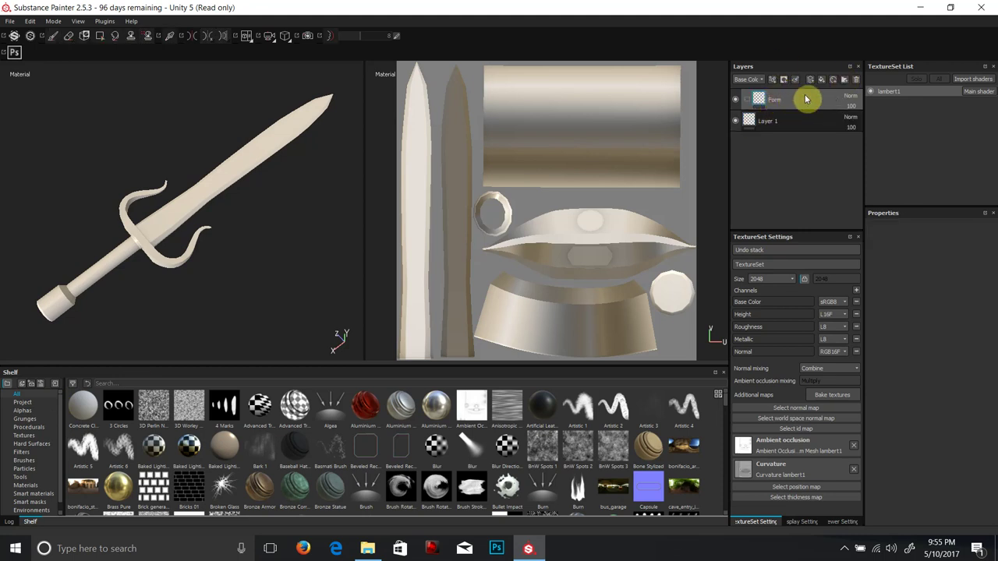
- Hide Layer 1 and place a new fill layer inside the Form folder
click(795, 123)
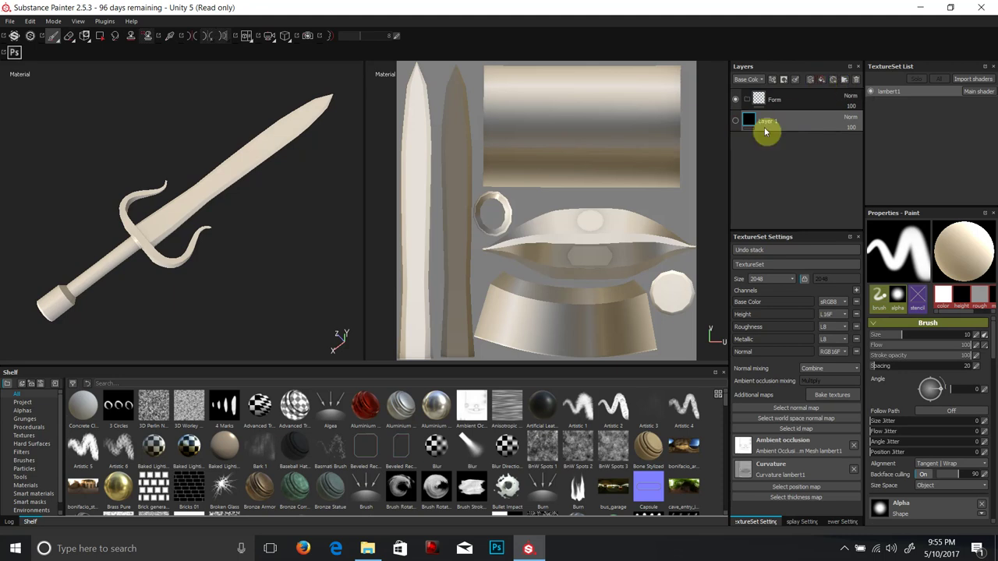
drag(763, 125, 789, 101)
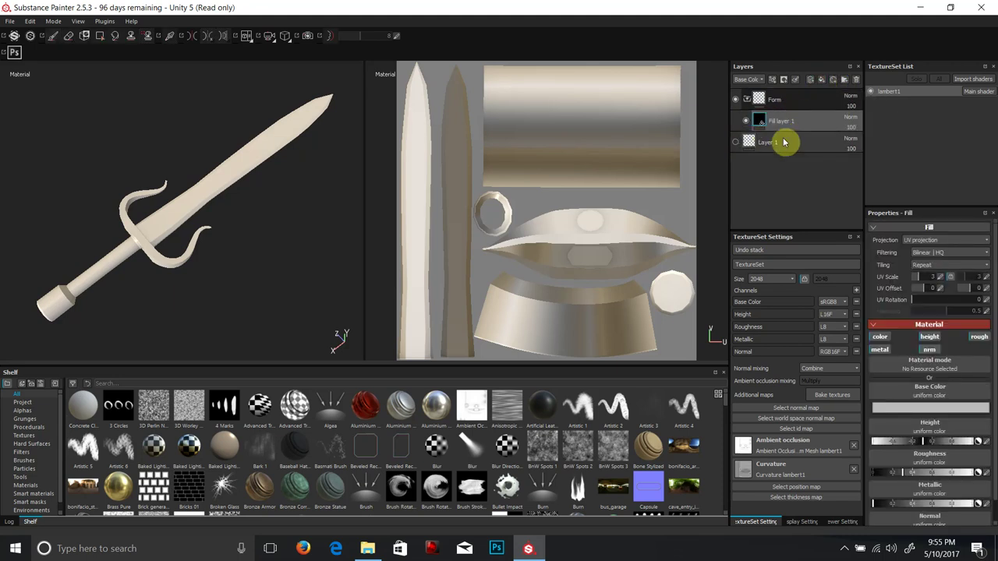
click(922, 340)
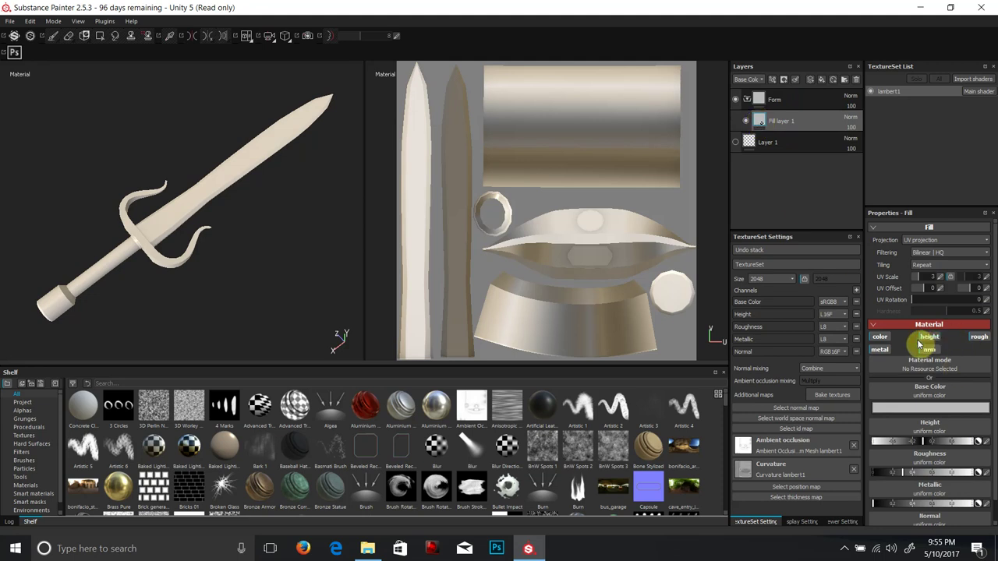
- Set the base color of the fill layer in the Form folder to black
click(907, 408)
drag(905, 410, 819, 476)
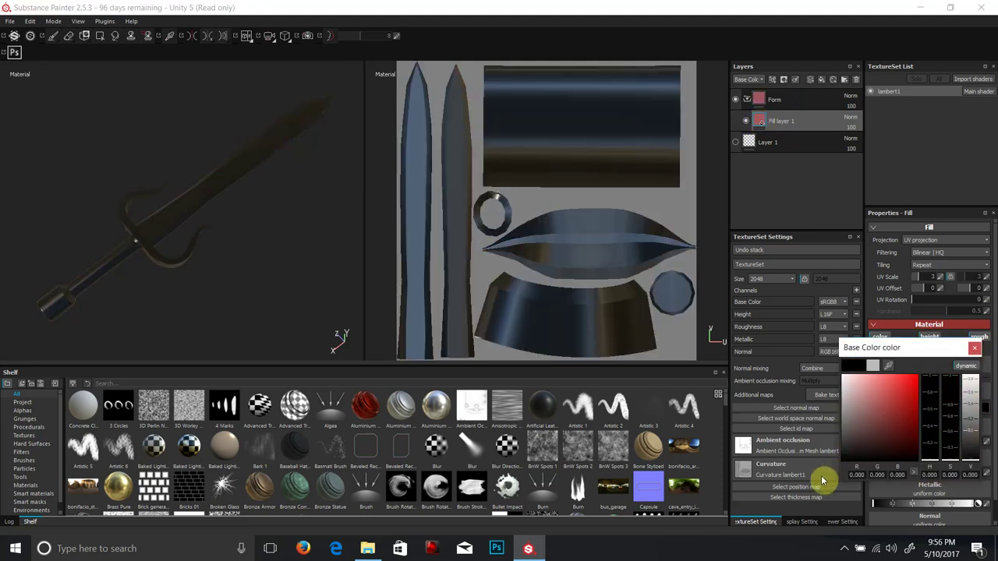
click(975, 348)
click(903, 413)
drag(902, 408, 899, 432)
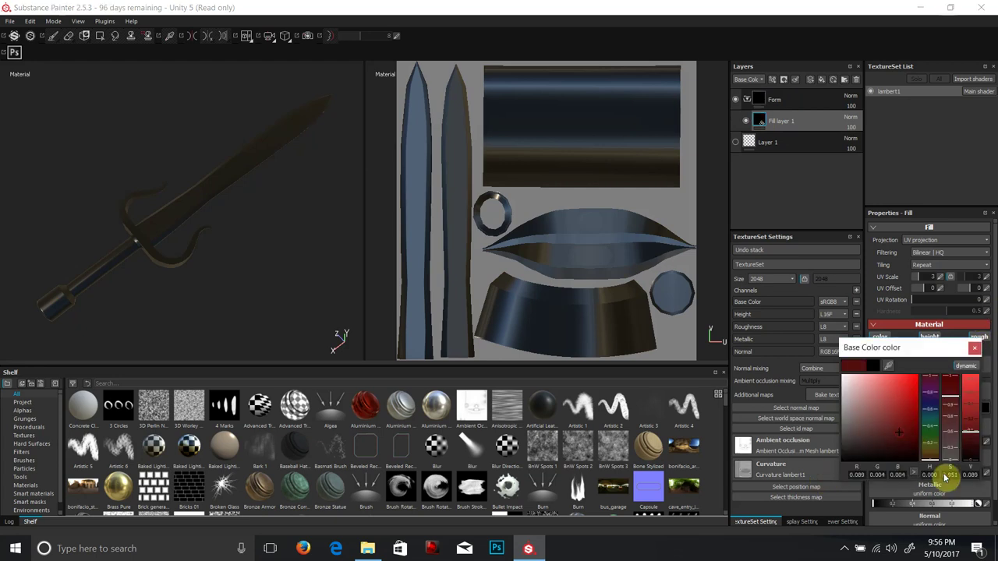
click(975, 348)
- Raise the fill layer's roughness and metallic values to their maximum
scroll(965, 446, down, 1)
drag(905, 453, 983, 463)
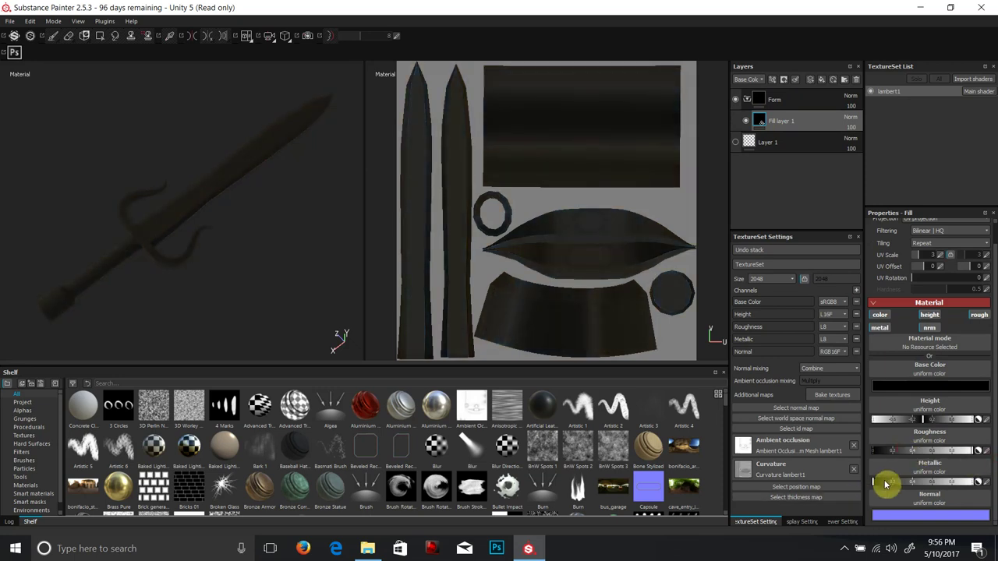
drag(886, 483, 984, 483)
mouse_move(227, 223)
alt+mouse_down()
mouse_move(209, 188)
mouse_move(308, 116)
mouse_move(254, 205)
mouse_move(219, 216)
mouse_move(238, 209)
alt+mouse_up()
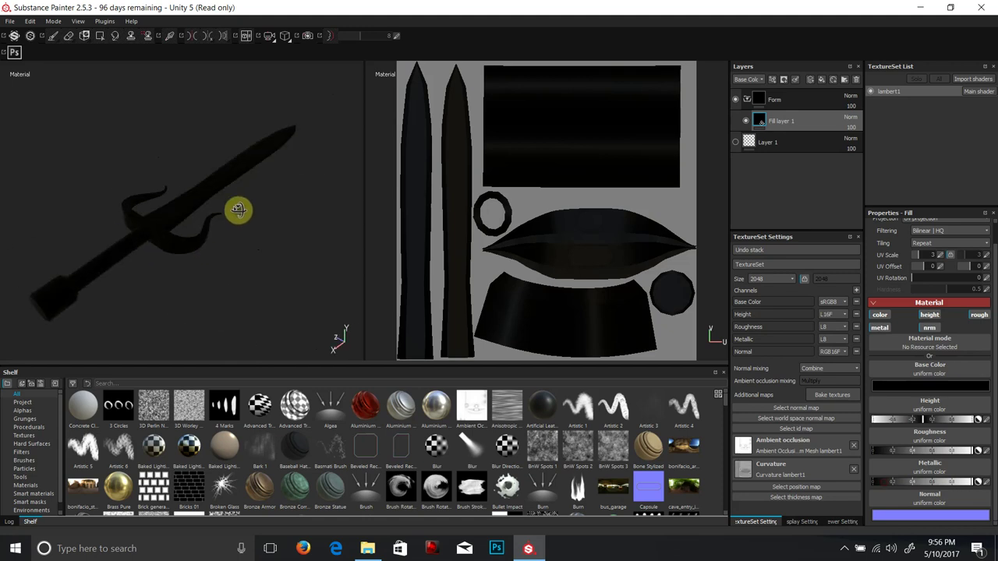
- Rename the fill layer in the Form folder as AO
drag(755, 127, 777, 115)
double_click(784, 121)
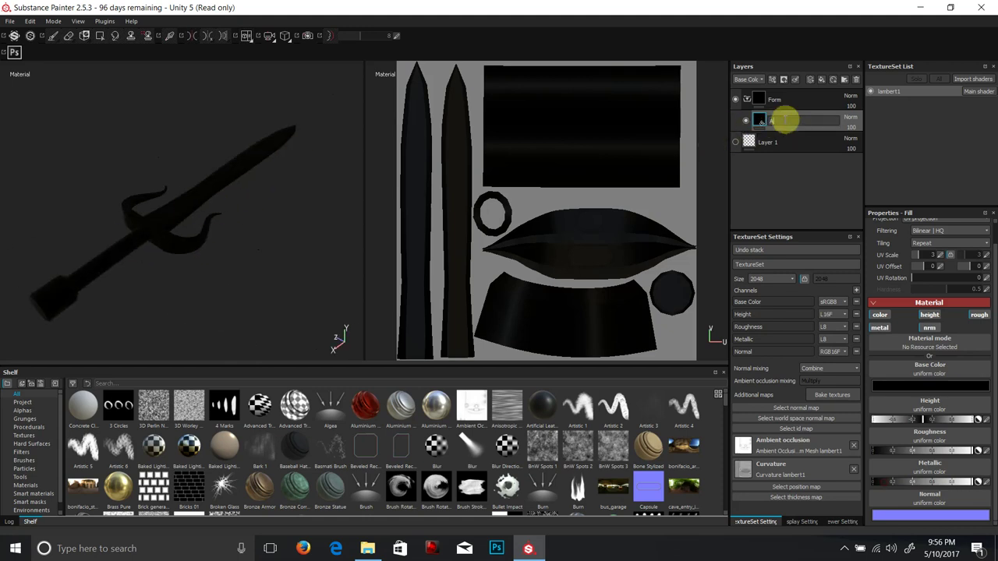
key(Return)
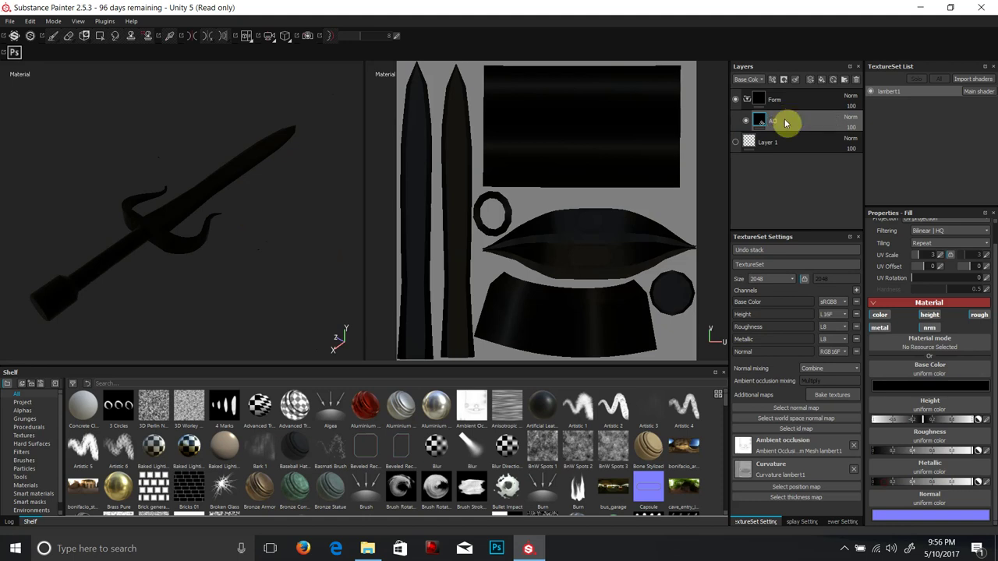
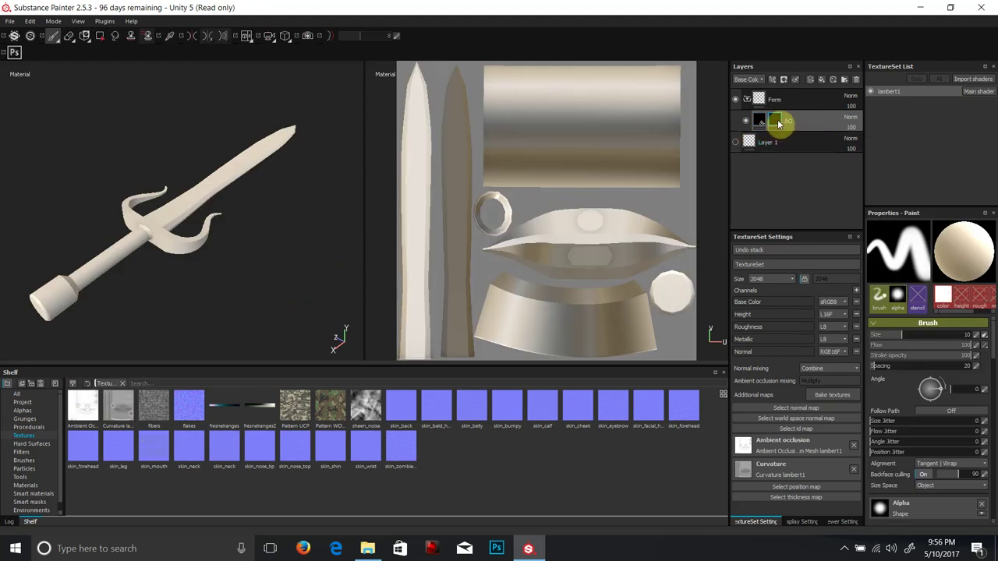
- Add a fill to the AO layer's mask and assign the baked Ambient Occlusion map as its grayscale
mouse_move(778, 119)
right_click(776, 118)
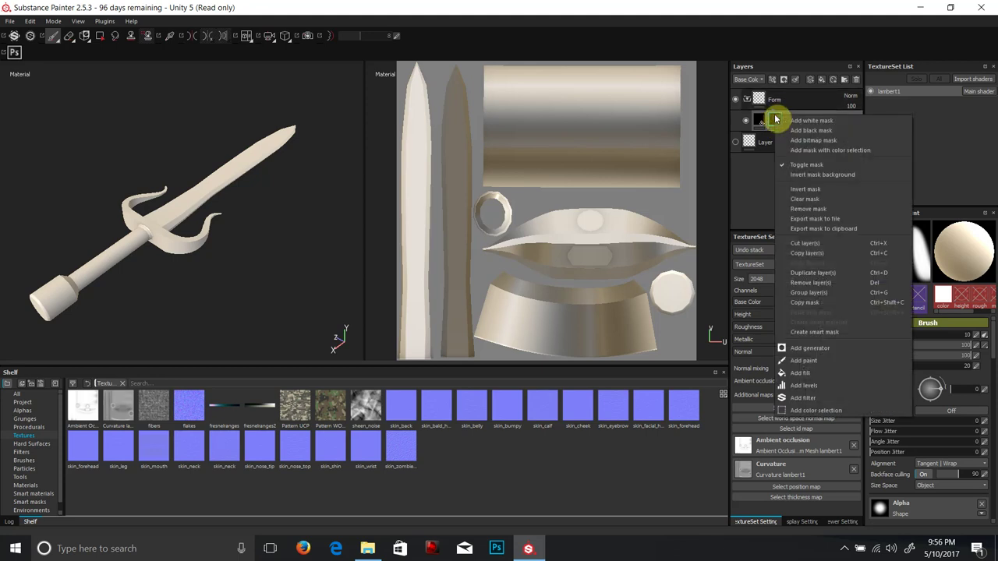
click(819, 375)
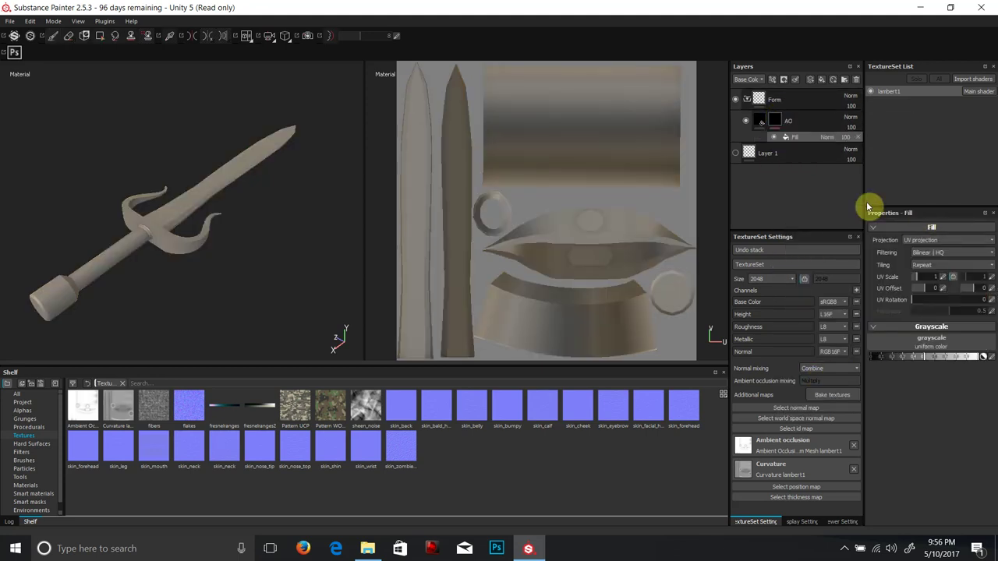
drag(84, 407, 940, 347)
mouse_move(299, 247)
alt+mouse_down()
mouse_move(143, 278)
mouse_move(179, 225)
mouse_move(329, 231)
mouse_move(280, 258)
mouse_move(296, 251)
alt+mouse_up()
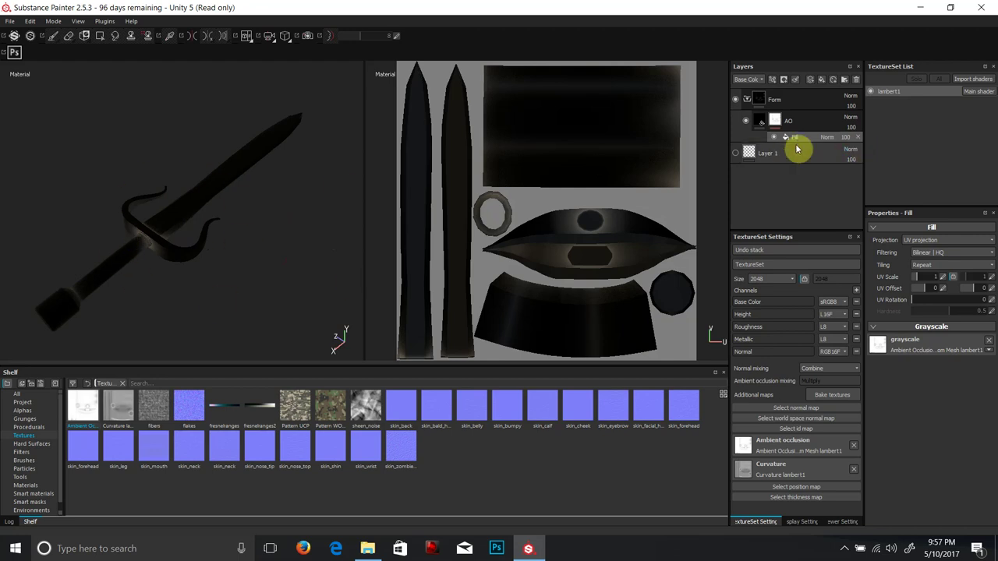
- Add a generator to the AO layer's mask and set it to MG Mask Editor
click(775, 120)
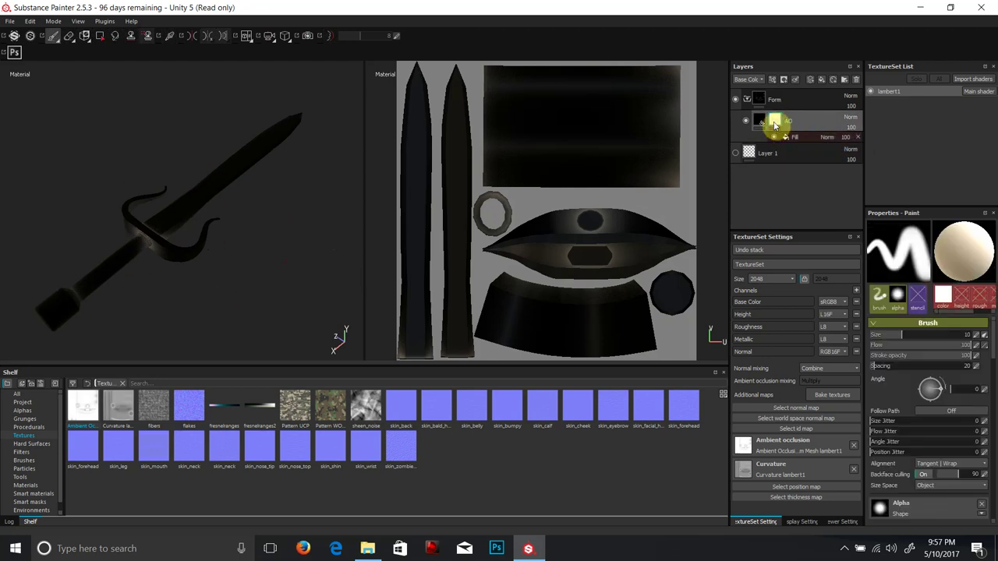
right_click(776, 121)
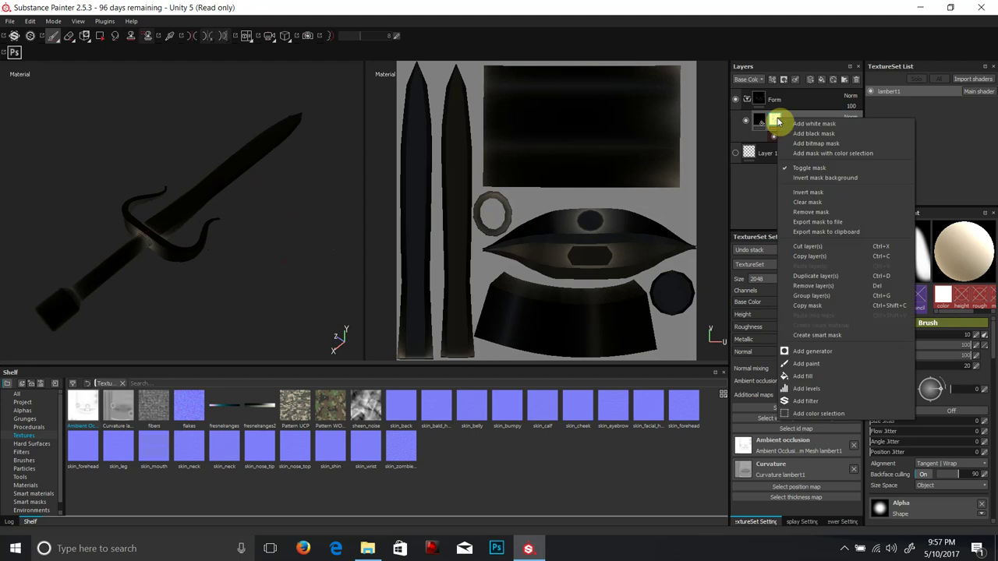
click(862, 357)
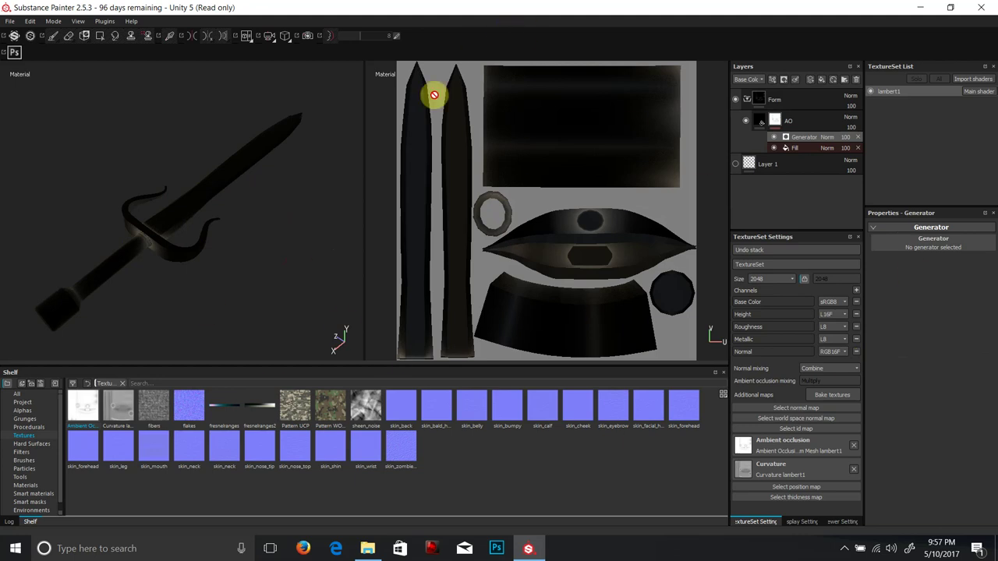
click(925, 249)
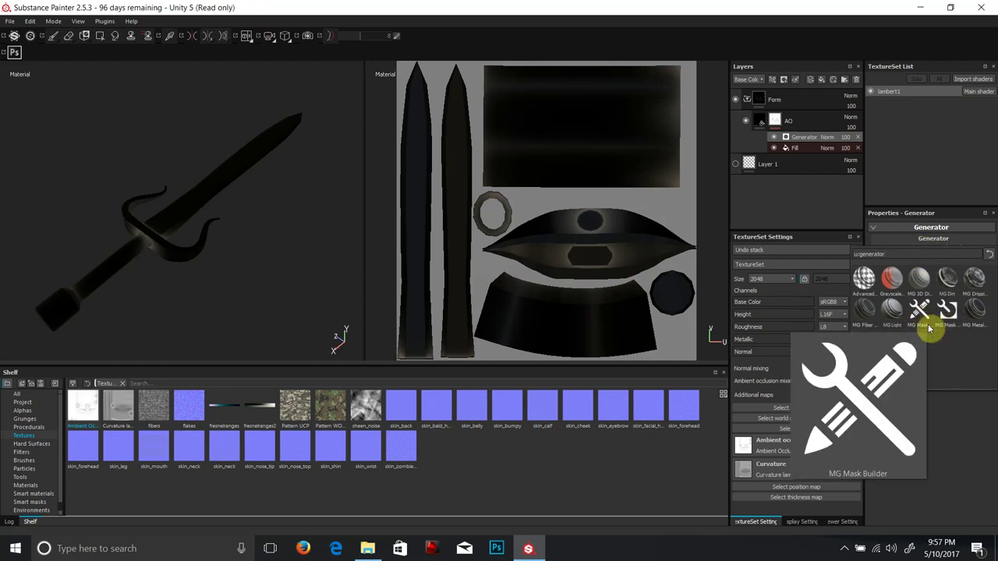
click(948, 311)
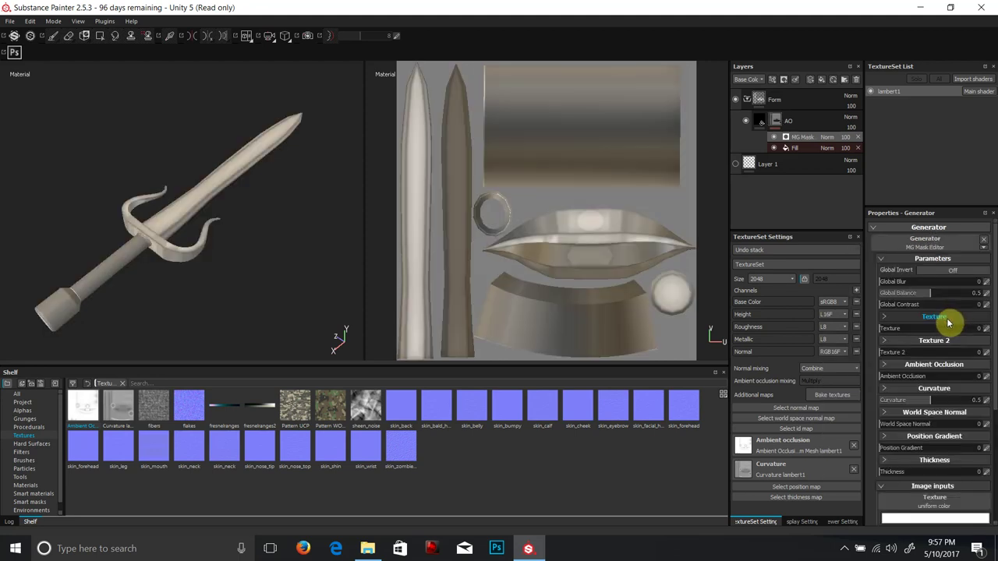
- Turn on Invert for the mask generator's Ambient Occlusion parameters and set their blending mode to Normal
click(886, 364)
alt+drag(239, 220, 176, 236)
mouse_move(176, 237)
alt+middle_down()
mouse_move(286, 234)
mouse_move(252, 216)
mouse_move(156, 223)
mouse_move(174, 223)
alt+middle_up()
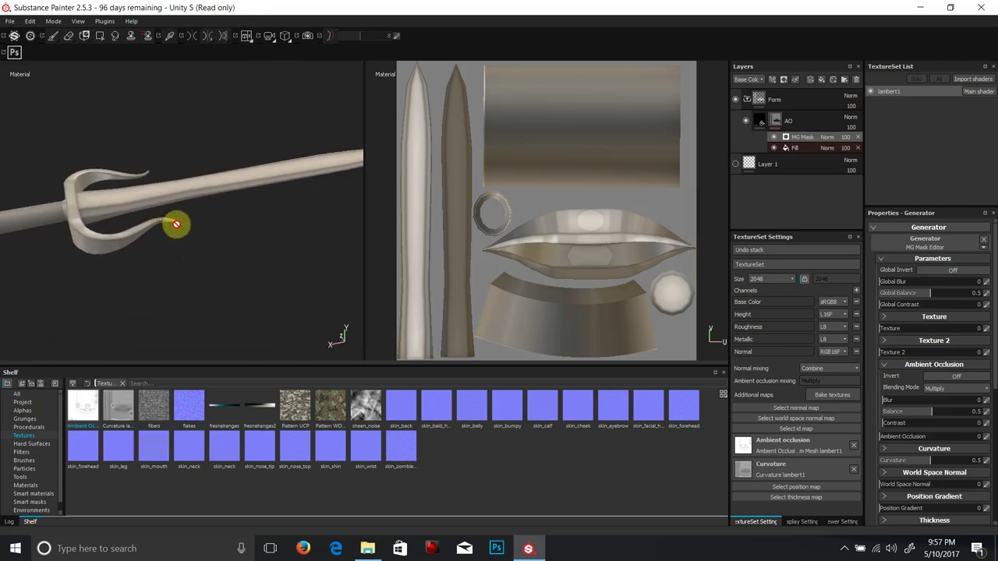
click(947, 378)
alt+drag(190, 196, 435, 262)
click(948, 389)
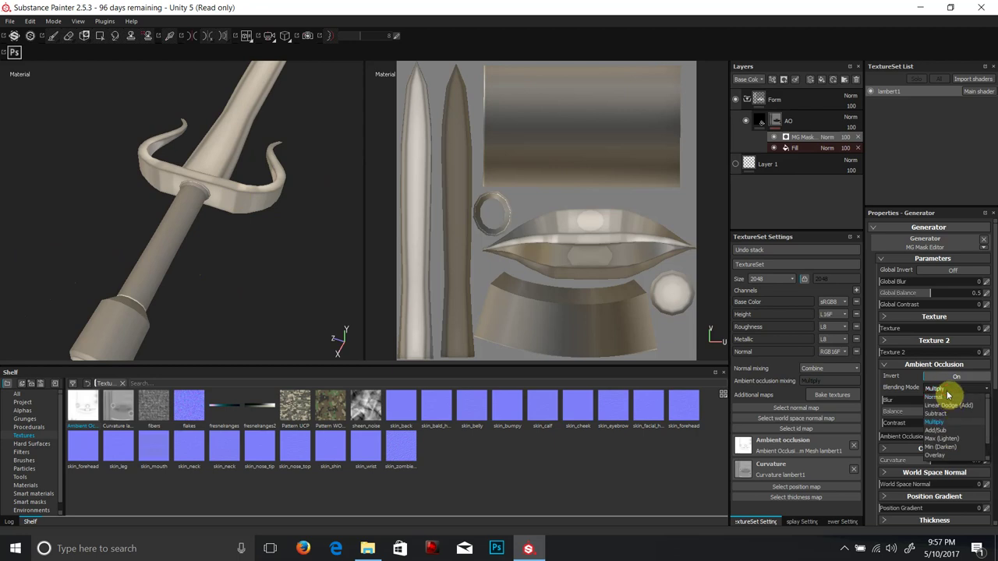
click(953, 398)
alt+drag(275, 223, 251, 215)
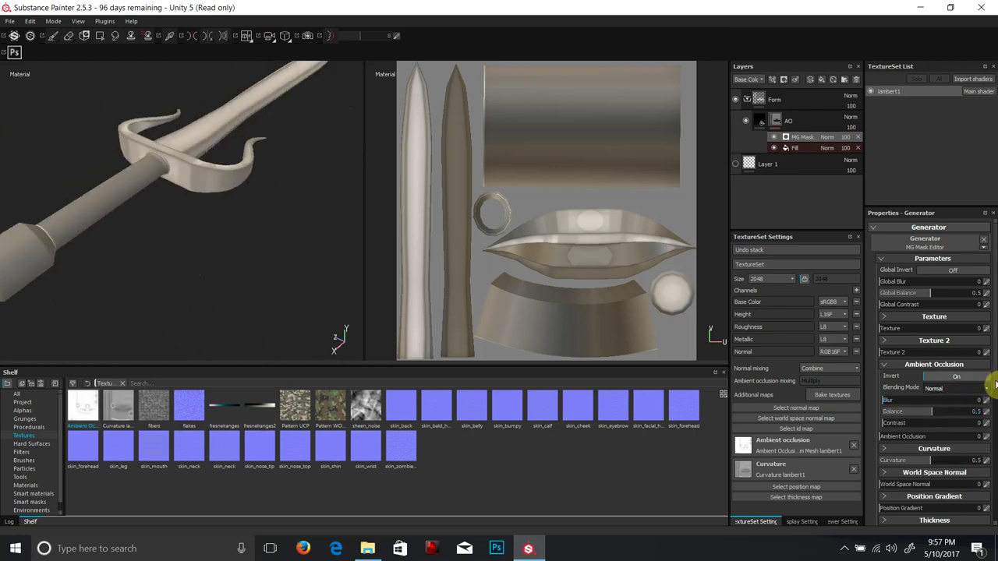
- Set the generator's ambient occlusion blur to 2.36, balance to 0.09, contrast to 0.52 and Ambient Occlusion amount to 0.72
mouse_move(898, 411)
mouse_down()
mouse_move(944, 407)
mouse_move(902, 412)
mouse_up()
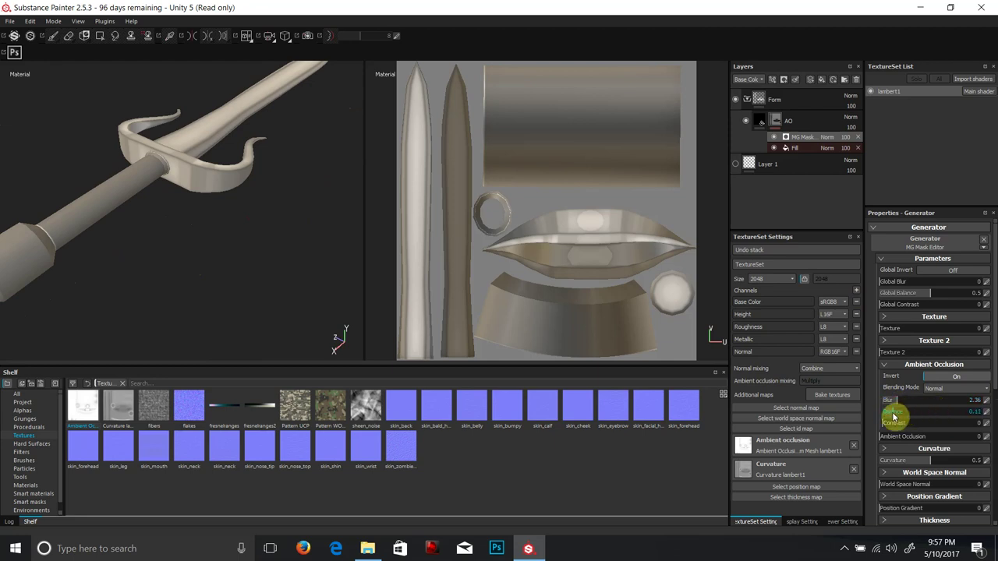
alt+drag(309, 245, 219, 191)
click(920, 437)
drag(921, 443, 954, 443)
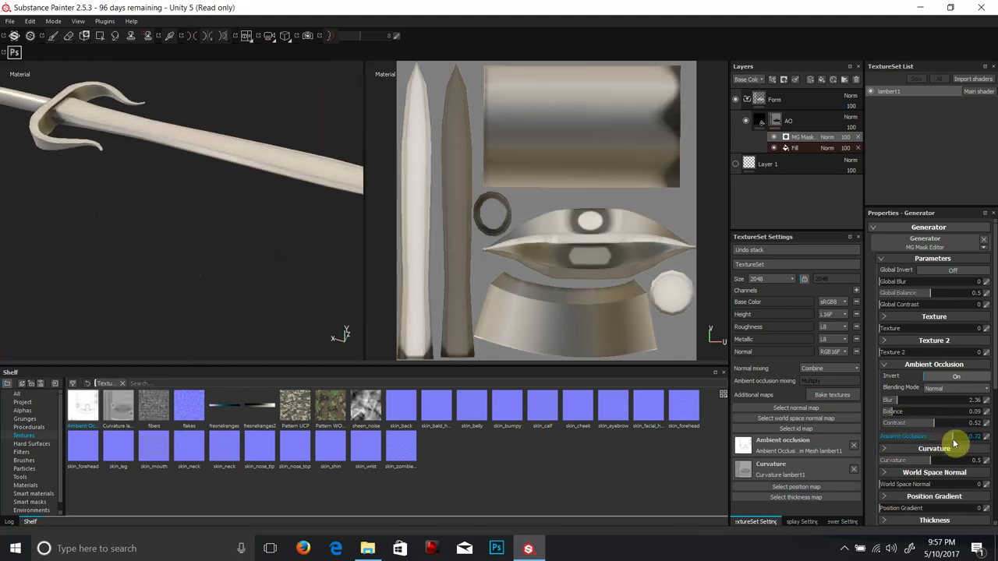
- Set the mask generator's Ambient Occlusion amount to 0.61, with blur 3.37, balance 0.17 and contrast 0.16
alt+drag(223, 262, 434, 275)
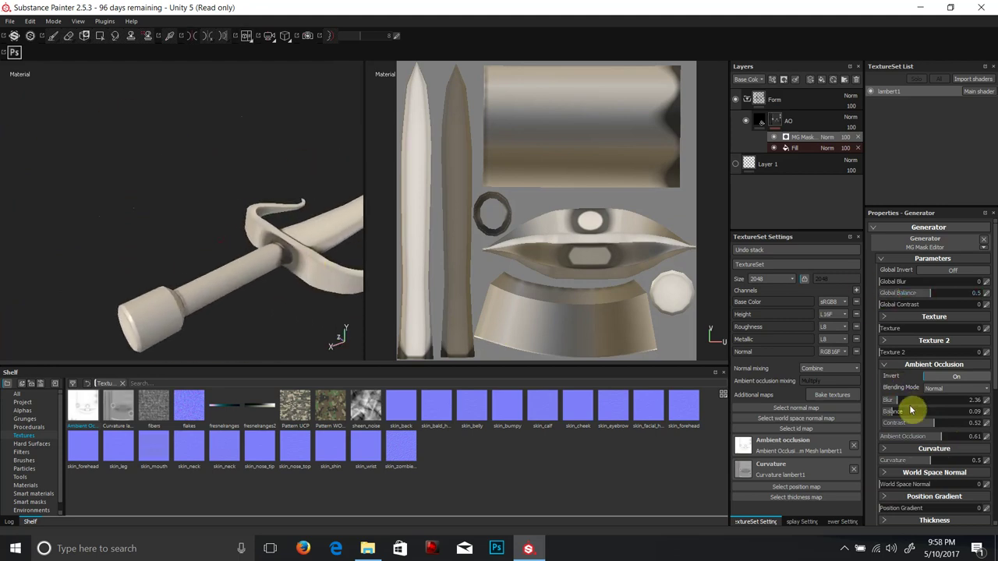
mouse_move(891, 407)
mouse_down()
mouse_move(877, 409)
mouse_move(906, 400)
mouse_move(936, 412)
mouse_move(904, 418)
mouse_up()
alt+drag(312, 334, 131, 257)
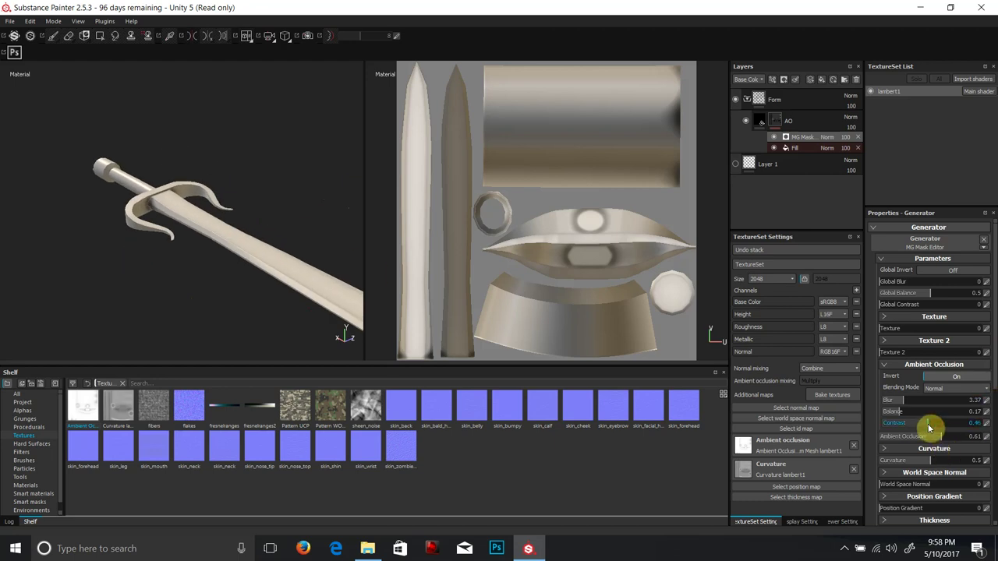
mouse_move(898, 427)
mouse_down()
mouse_move(924, 426)
mouse_move(913, 428)
mouse_up()
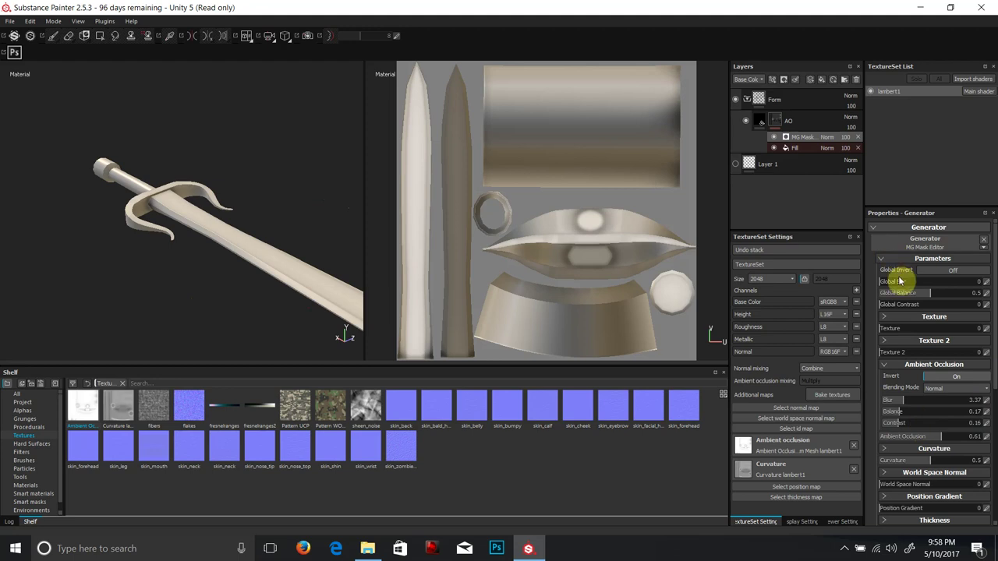
- Set the mask generator's Curvature amount to 1 and review its detailed curvature parameters
mouse_move(935, 462)
mouse_down()
mouse_move(886, 462)
mouse_move(986, 460)
mouse_up()
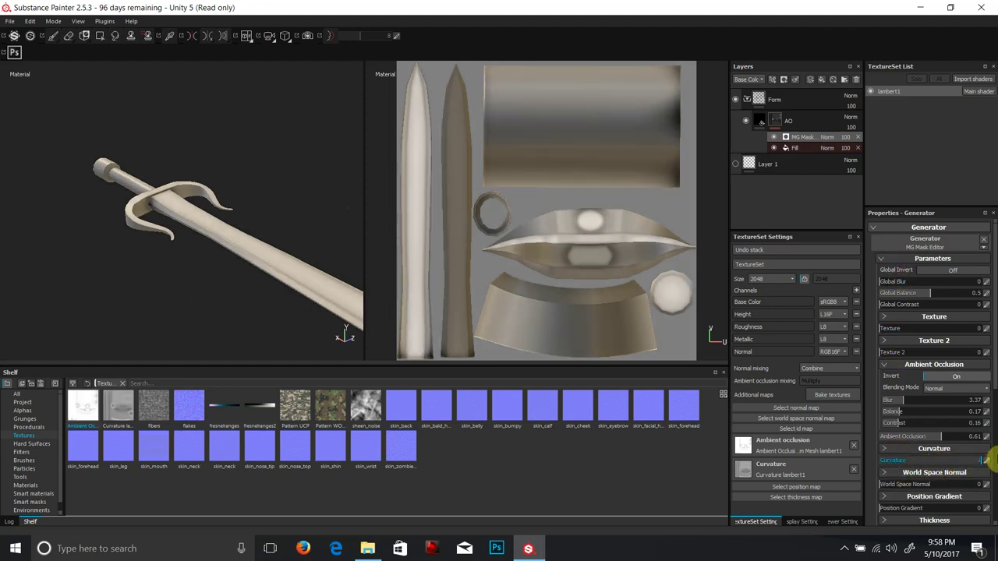
alt+drag(283, 241, 339, 238)
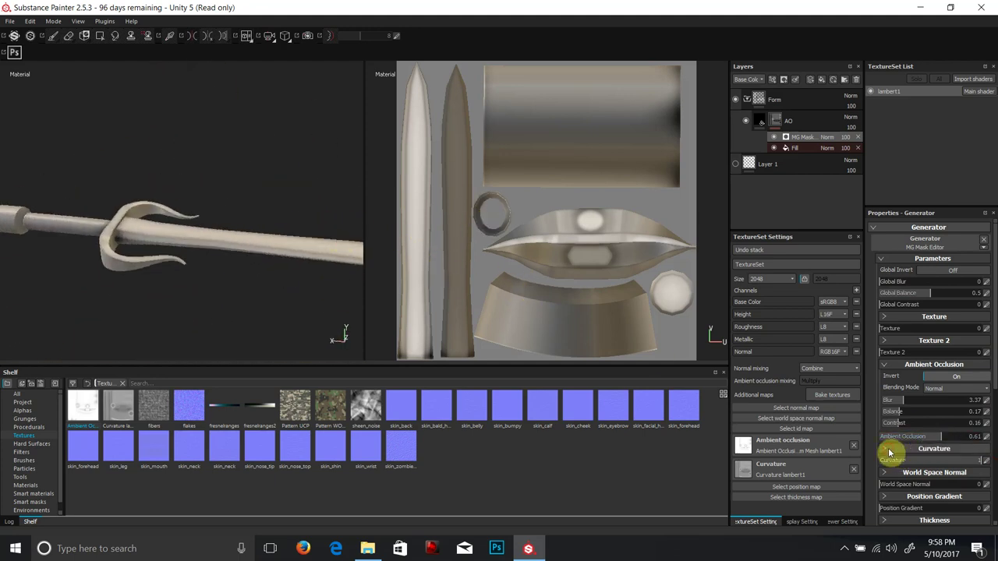
click(962, 448)
scroll(964, 432, down, 2)
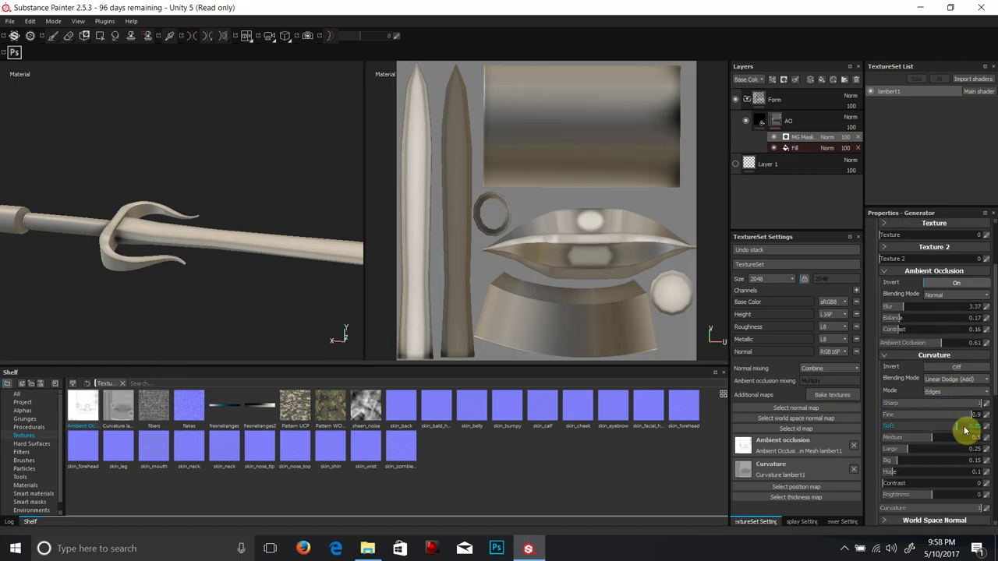
click(889, 355)
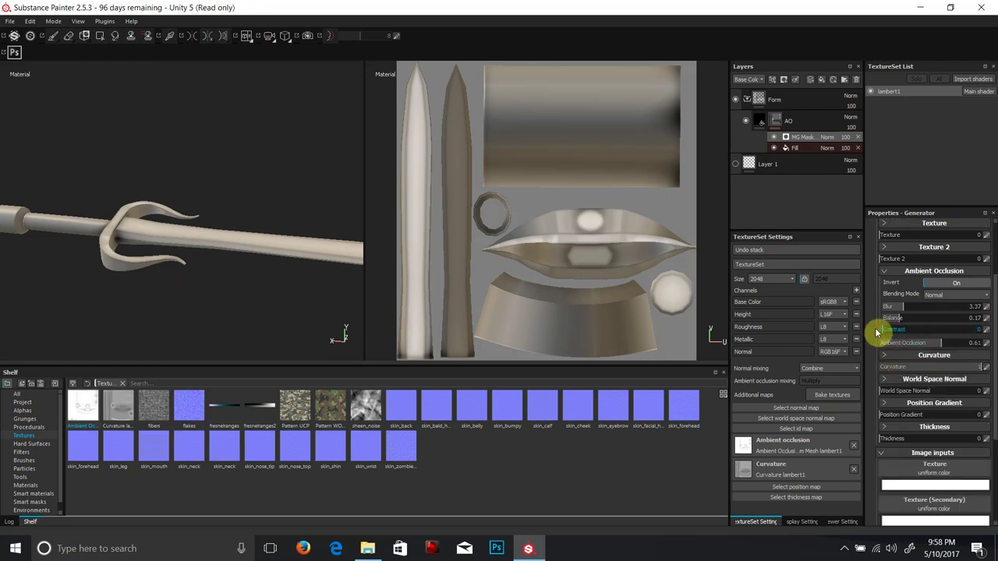
- Refine the generator's ambient occlusion blur to 2.44, balance to 0.19 and contrast to 0.06, compare with Invert off, and leave Invert on
alt+drag(253, 315, 457, 283)
mouse_move(919, 320)
mouse_down()
mouse_move(928, 320)
mouse_move(887, 322)
mouse_move(909, 319)
mouse_move(900, 307)
mouse_move(923, 308)
mouse_move(898, 314)
mouse_move(916, 319)
mouse_move(902, 322)
mouse_up()
mouse_move(230, 254)
alt+mouse_down()
mouse_move(49, 257)
mouse_move(158, 309)
mouse_move(3, 263)
mouse_move(91, 302)
mouse_move(207, 298)
mouse_move(158, 314)
mouse_move(180, 281)
mouse_move(200, 145)
mouse_move(127, 256)
mouse_move(189, 278)
mouse_move(226, 249)
alt+mouse_up()
scroll(191, 275, down, 5)
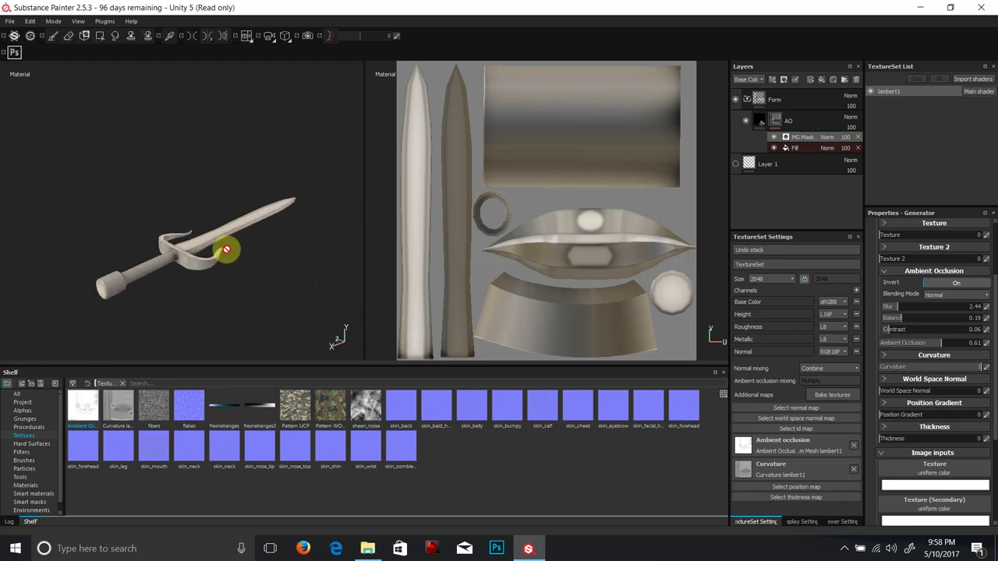
click(963, 285)
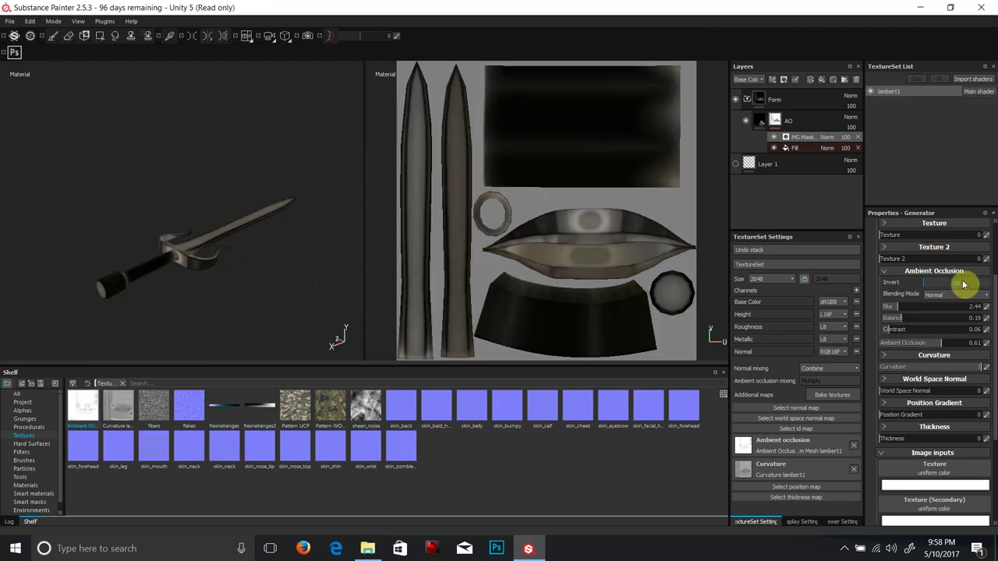
click(963, 284)
click(887, 273)
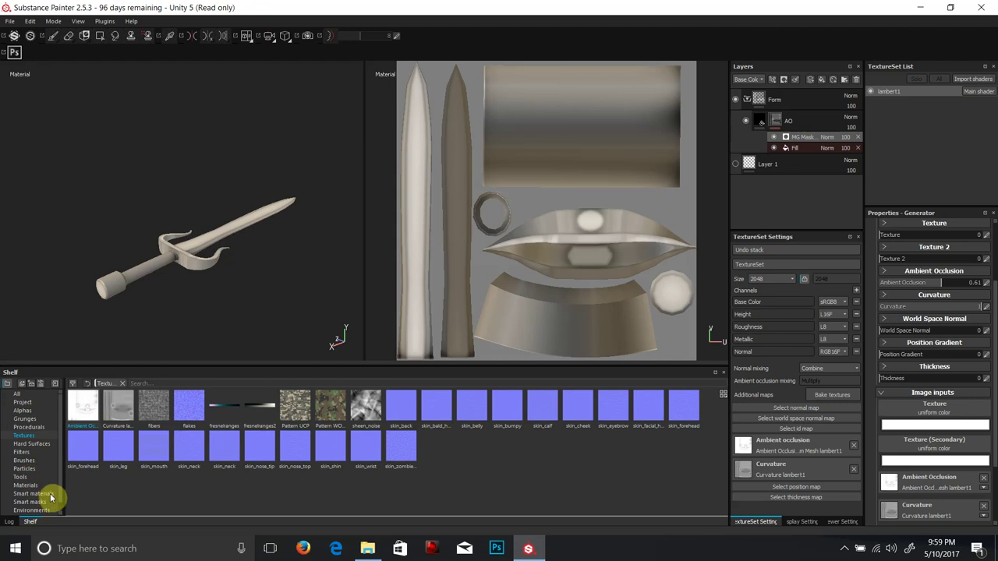
- Add the Baked Lighting Material from the materials shelf as a fill layer above AO inside the Form folder
scroll(60, 495, down, 1)
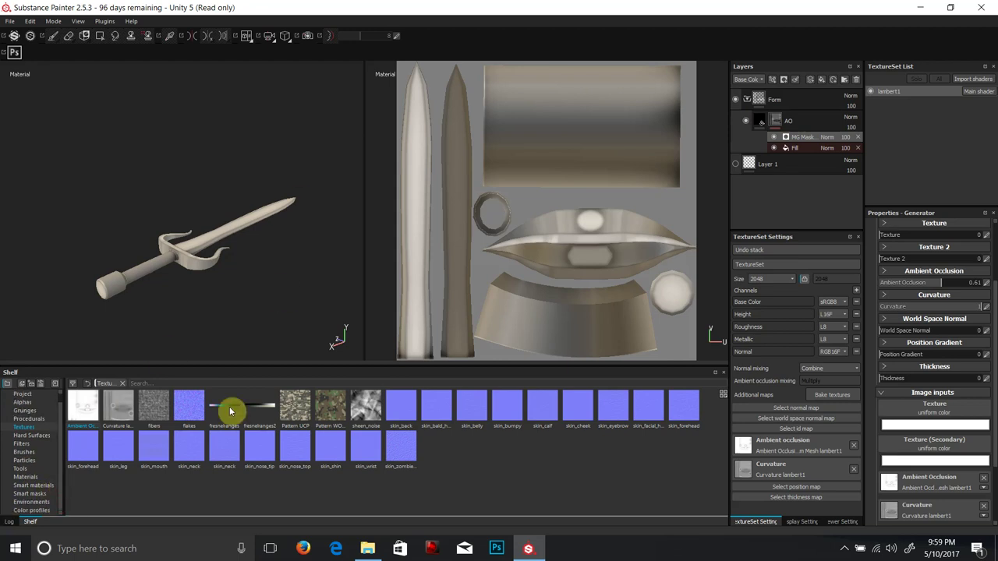
click(24, 479)
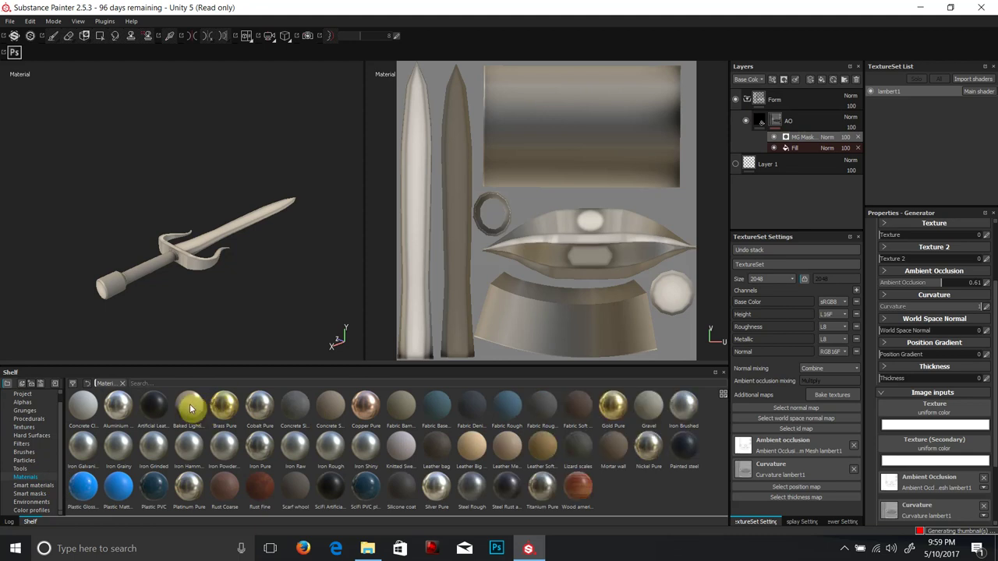
mouse_move(191, 407)
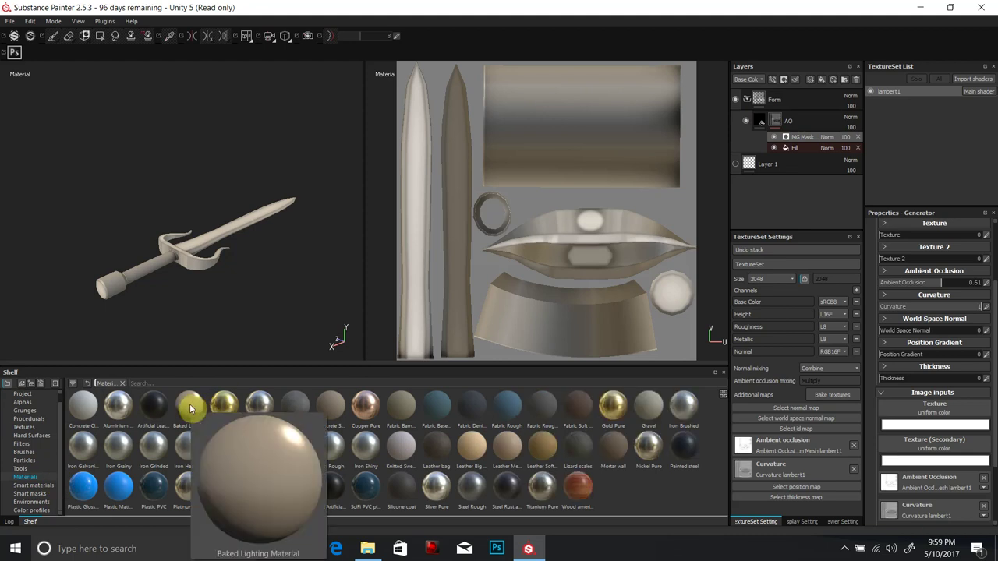
drag(190, 403, 801, 109)
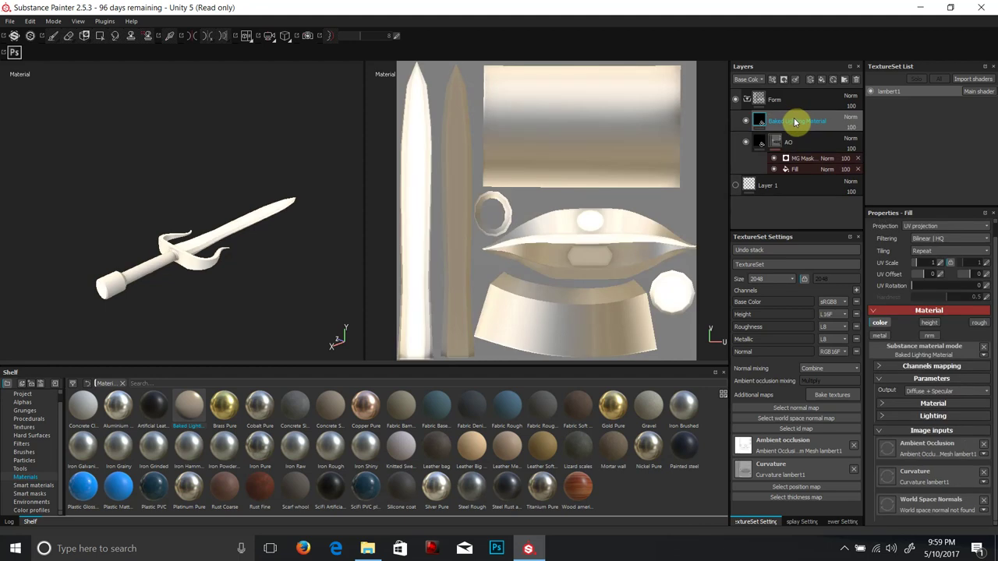
scroll(300, 240, down, 1)
scroll(299, 233, up, 3)
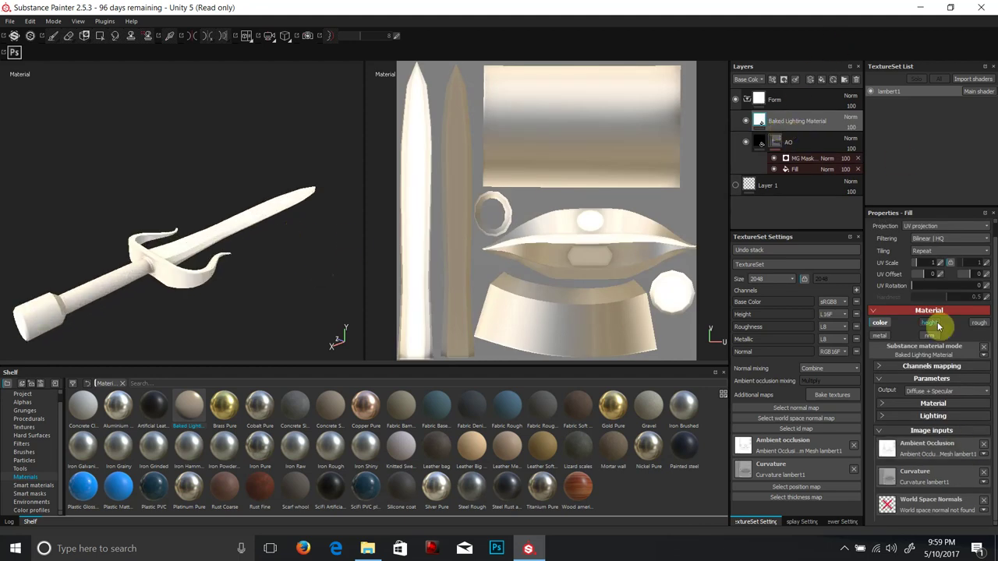
click(878, 323)
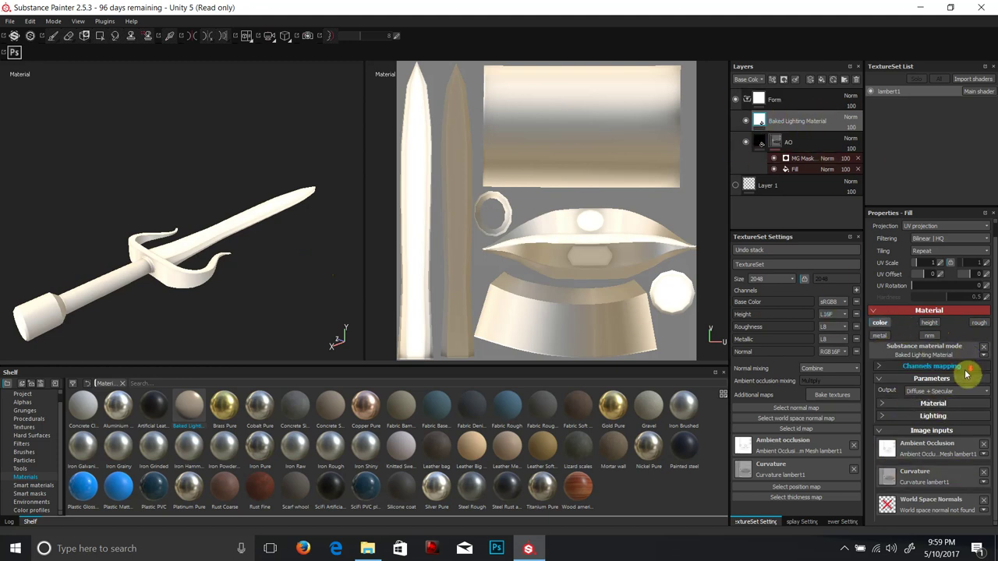
scroll(967, 375, up, 1)
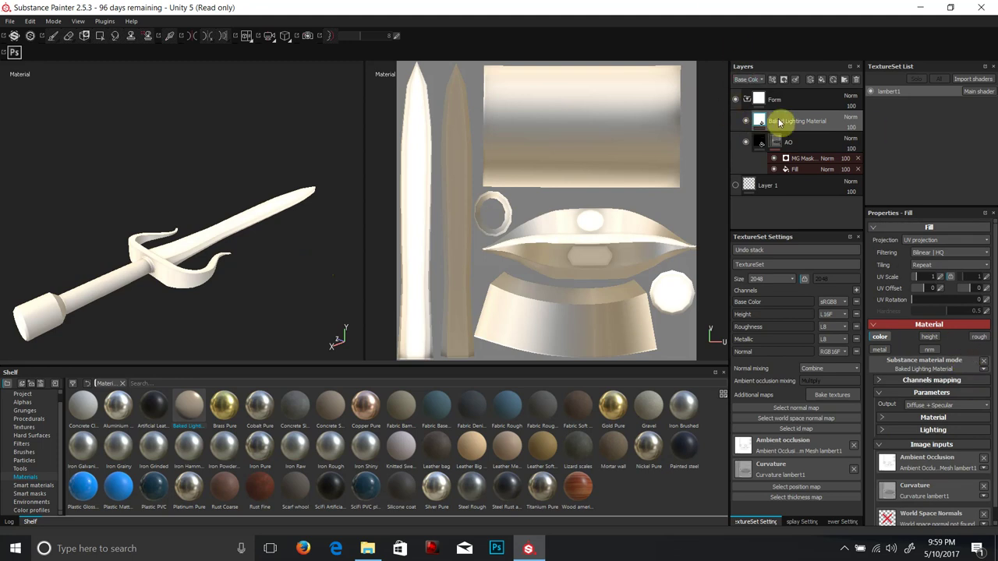
scroll(971, 361, down, 1)
scroll(967, 354, up, 1)
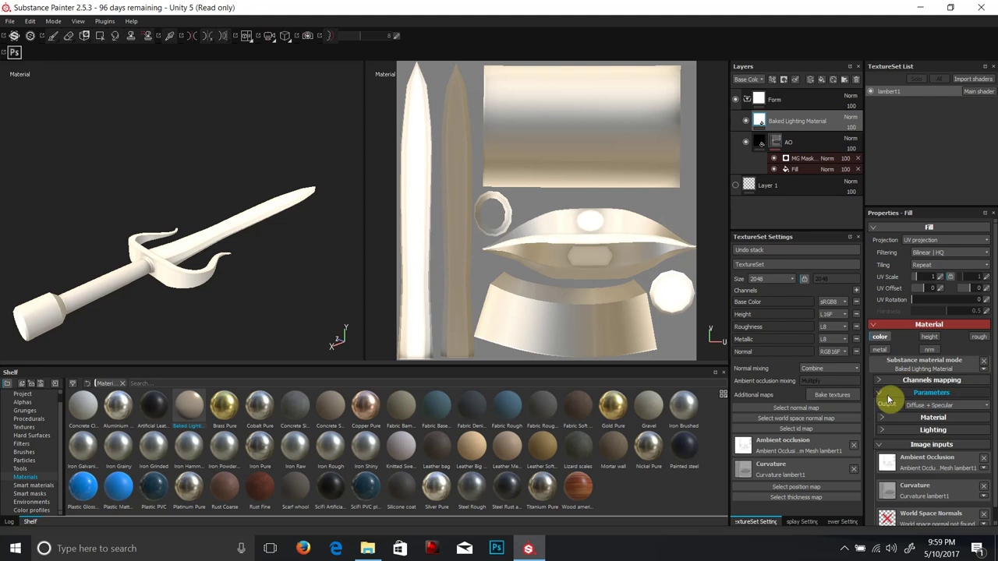
- Set the Baked Lighting Material's metallic to 0.25, roughness to 0.1, dielectric reflectance to 0.03 and diffuse AO to 0.19
click(884, 416)
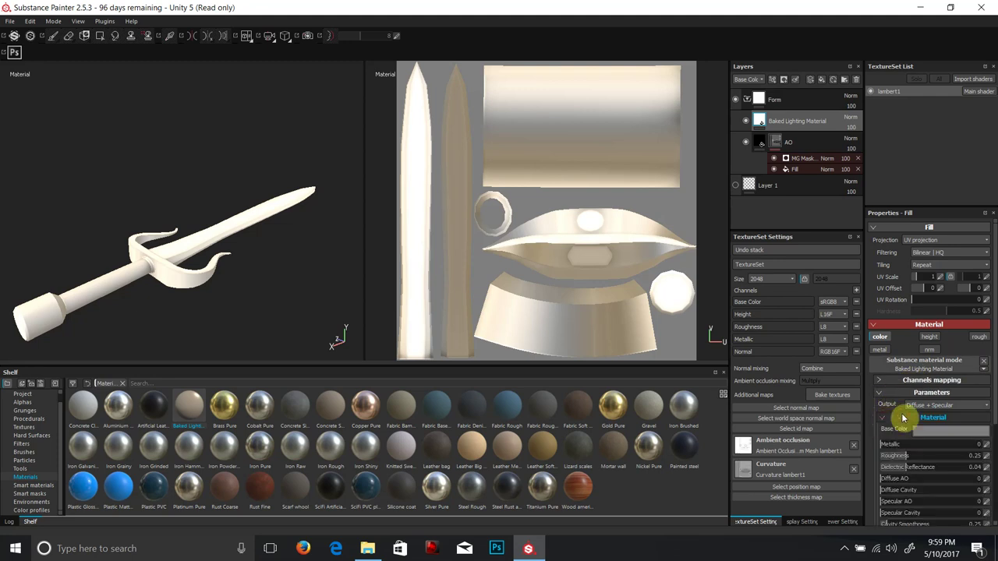
scroll(891, 414, down, 5)
mouse_move(901, 350)
mouse_down()
mouse_move(951, 356)
mouse_move(907, 361)
mouse_up()
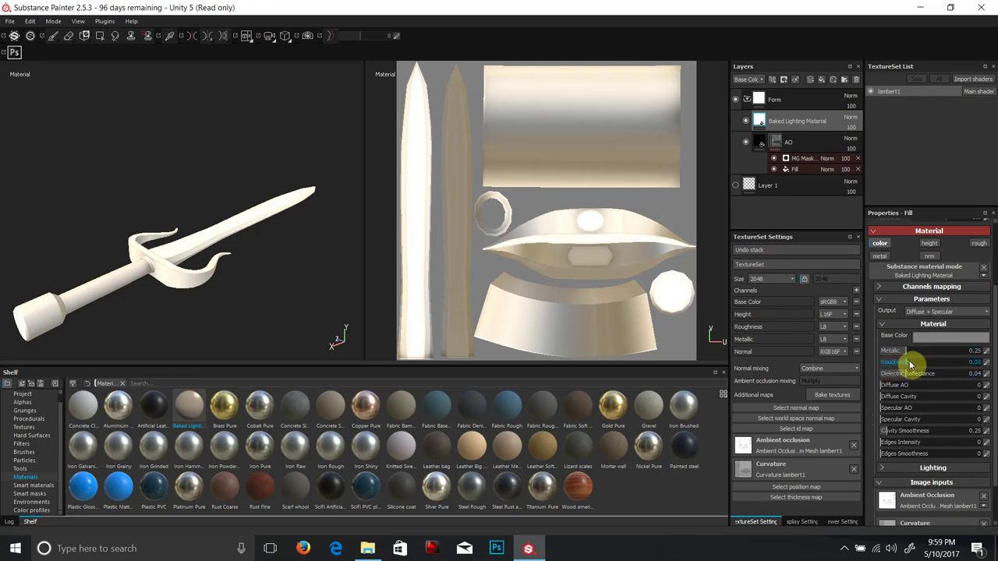
drag(887, 366, 922, 379)
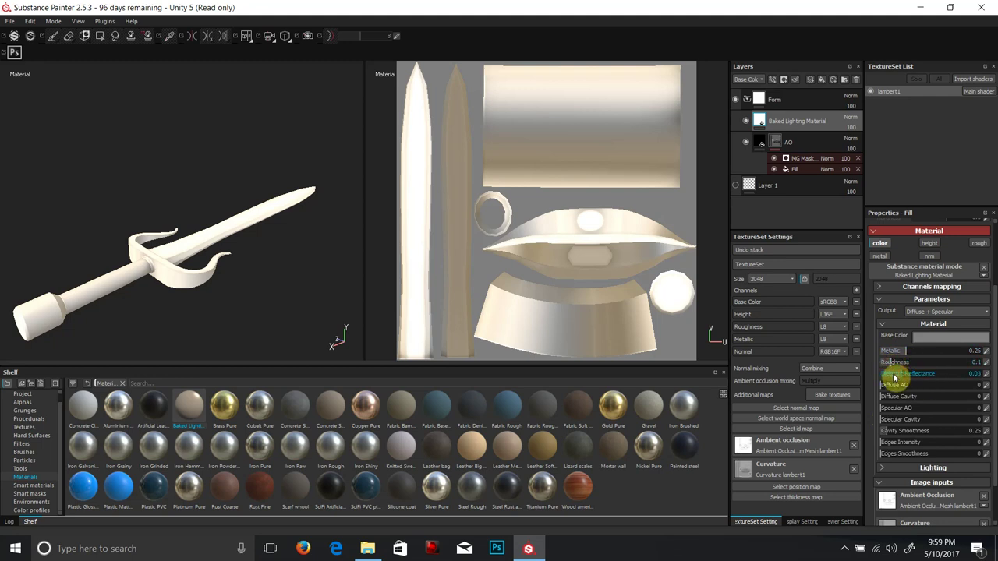
mouse_move(904, 387)
mouse_down()
mouse_move(936, 390)
mouse_move(899, 390)
mouse_up()
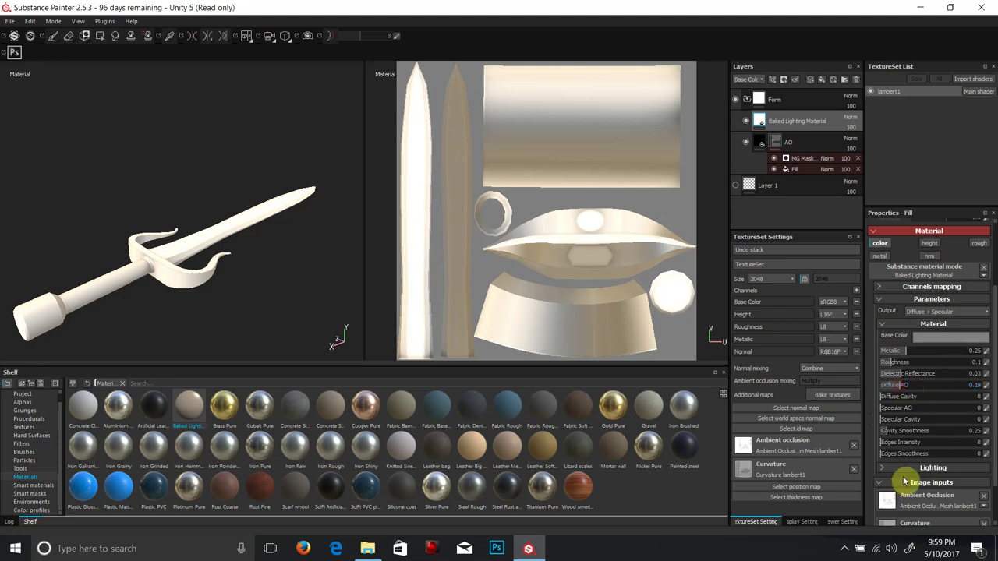
- Adjust the sun's horizontal and vertical angles in the Baked Lighting Material's lighting parameters
click(913, 470)
scroll(963, 463, down, 3)
drag(952, 425, 958, 425)
mouse_move(960, 383)
mouse_down()
mouse_move(953, 401)
mouse_move(941, 402)
mouse_move(951, 400)
mouse_up()
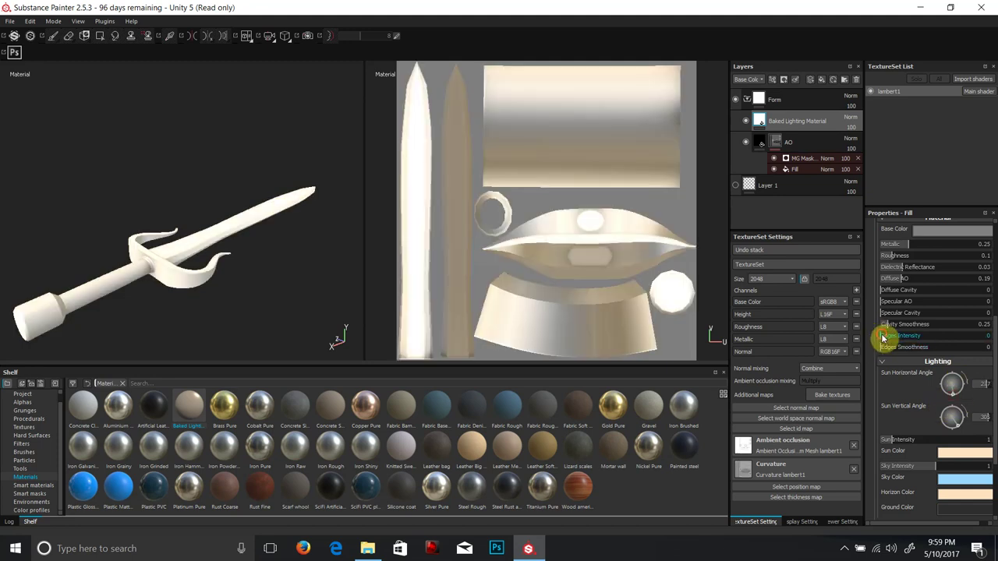
- Set the Baked Lighting Material's Edges Intensity to 0.34 and Edges Smoothness to 0
mouse_move(901, 337)
mouse_down()
mouse_move(928, 336)
mouse_move(906, 340)
mouse_move(919, 337)
mouse_up()
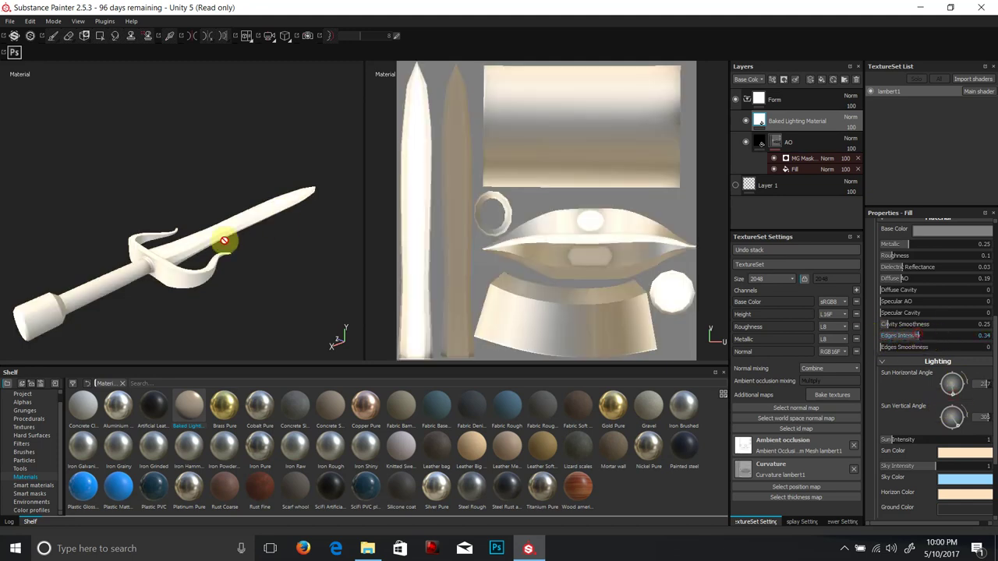
scroll(223, 254, down, 3)
alt+right_drag(223, 254, 335, 260)
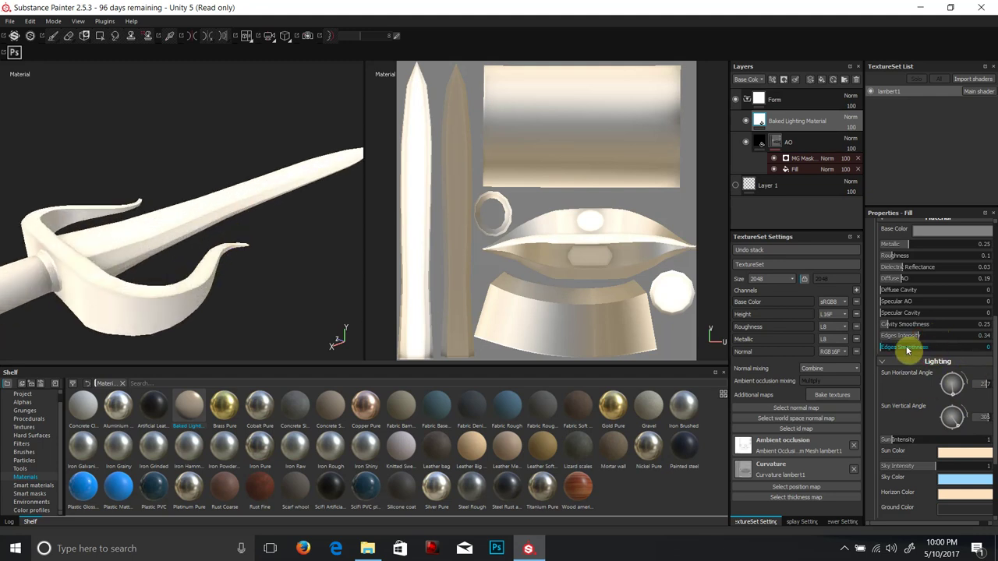
drag(909, 351, 893, 353)
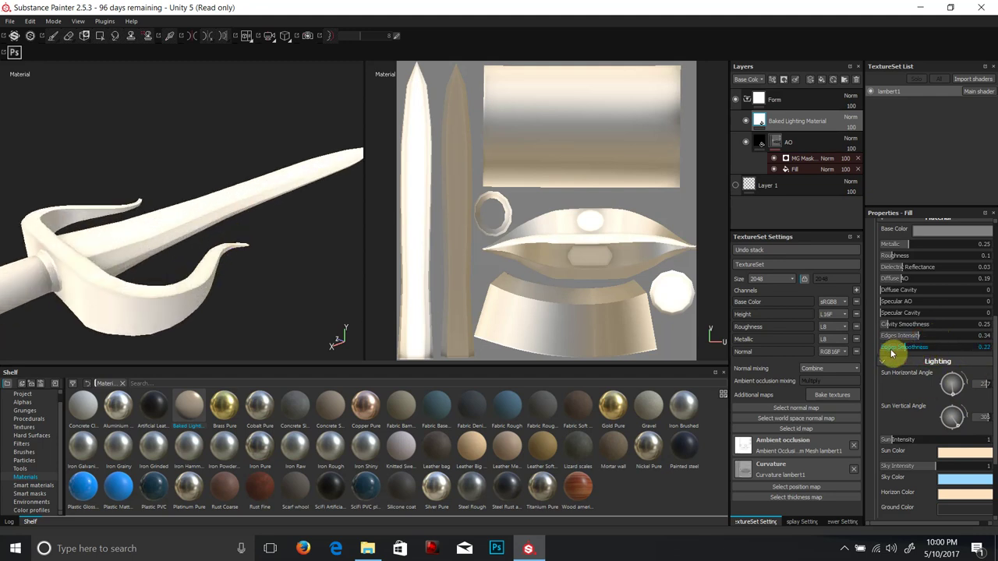
- Change the baked lighting's sun, sky and horizon colors to white
scroll(877, 355, up, 2)
click(951, 485)
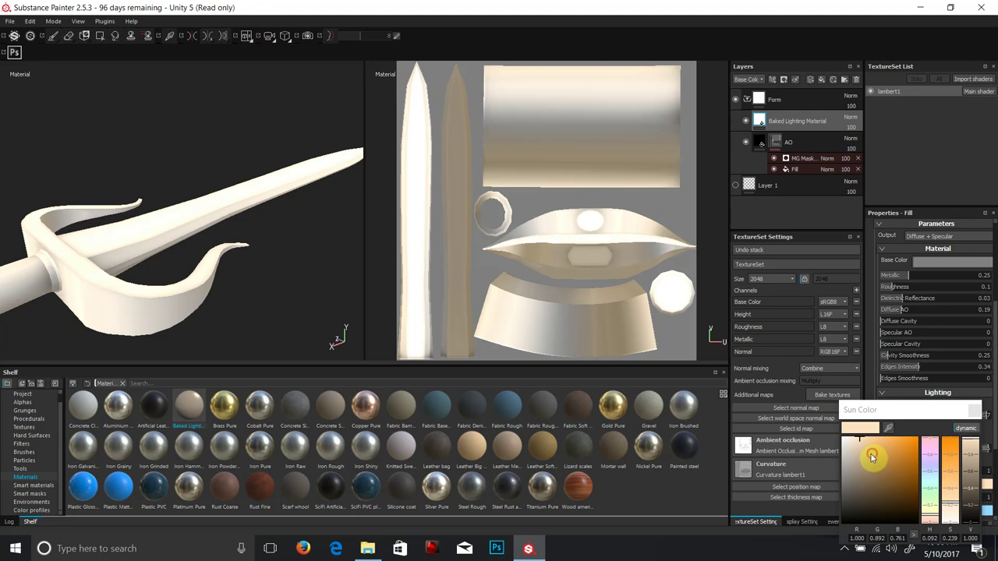
drag(879, 456, 827, 426)
click(975, 413)
scroll(975, 468, down, 3)
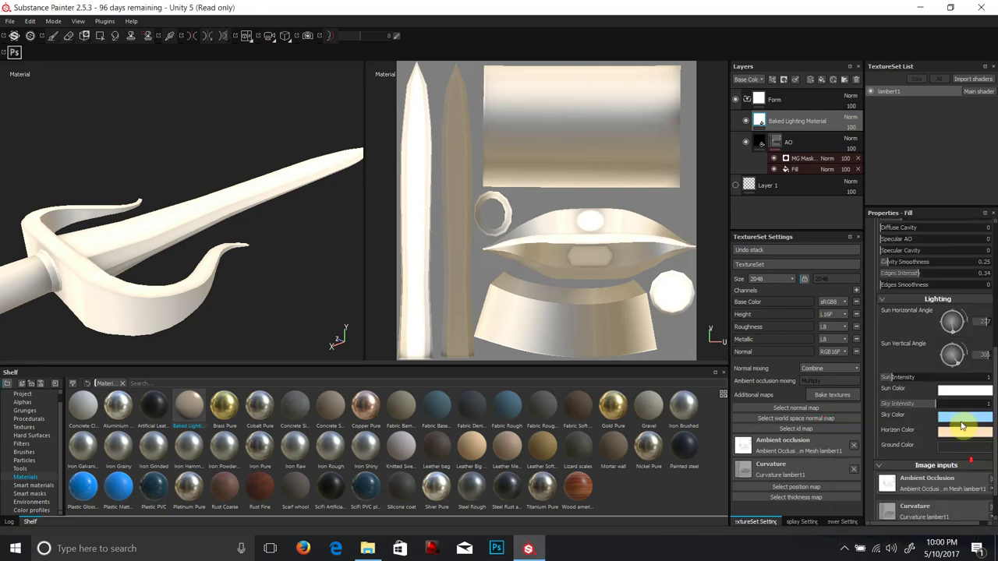
click(959, 421)
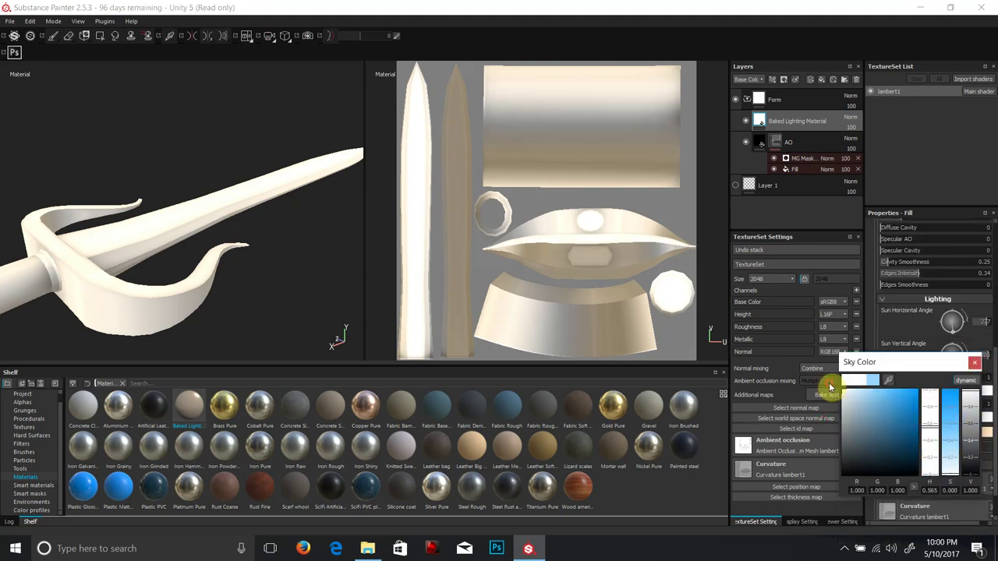
click(976, 363)
click(958, 442)
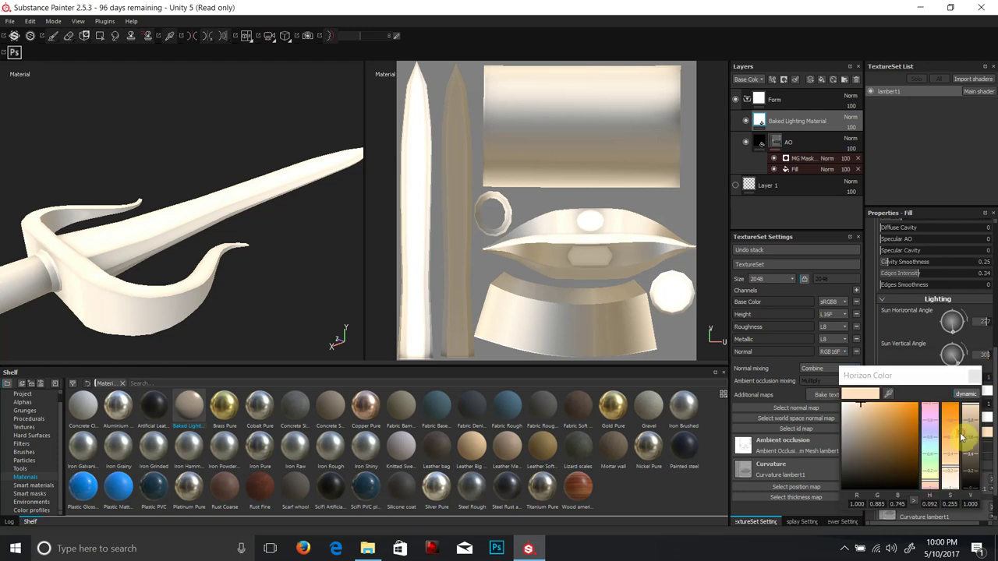
click(973, 377)
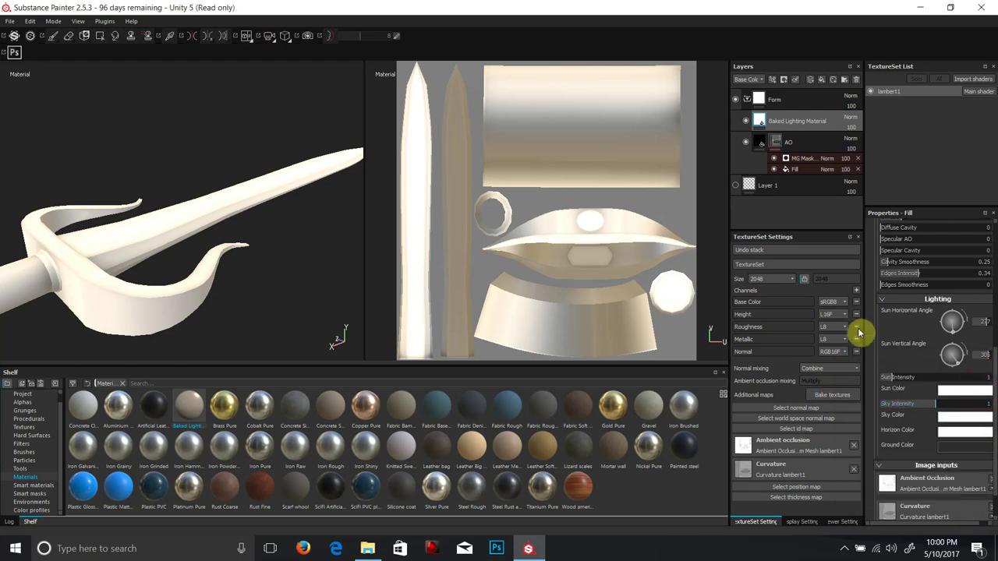
- Set the Baked Lighting Material's Edges Smoothness to 0.05 and turn the sun's horizontal angle to 49
drag(890, 287, 885, 286)
drag(961, 314, 962, 315)
scroll(184, 242, up, 3)
scroll(182, 243, down, 6)
alt+right_drag(249, 248, 244, 239)
mouse_move(227, 232)
alt+mouse_down()
mouse_move(196, 286)
mouse_move(172, 240)
mouse_move(156, 125)
mouse_move(173, 182)
mouse_move(163, 256)
mouse_move(291, 235)
mouse_move(239, 234)
alt+mouse_up()
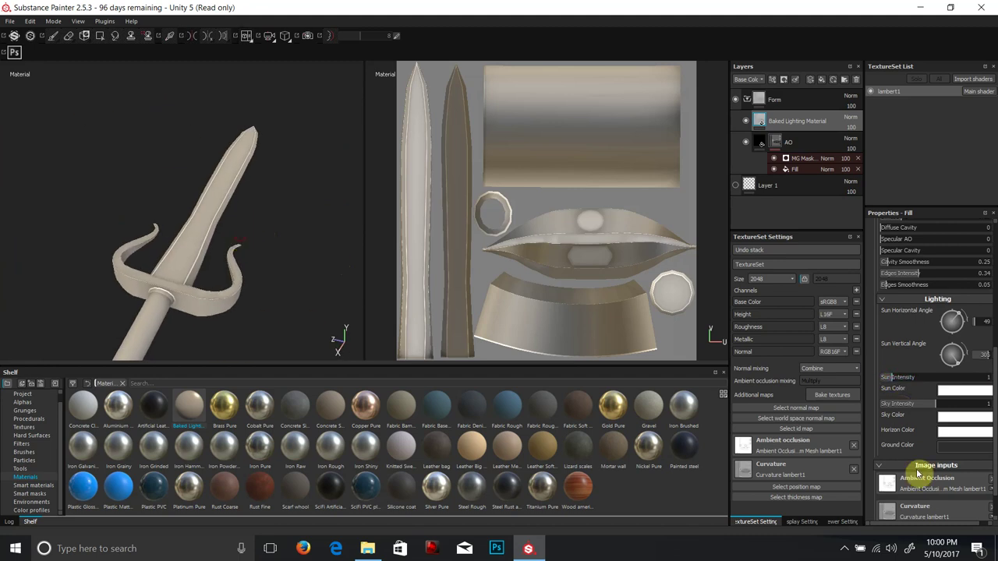
- Set Edges Smoothness to 0.17, Specular Cavity to 0.16, Roughness to 0.13, Diffuse Cavity to 0.1 and Specular AO to 0.47
drag(888, 289, 934, 250)
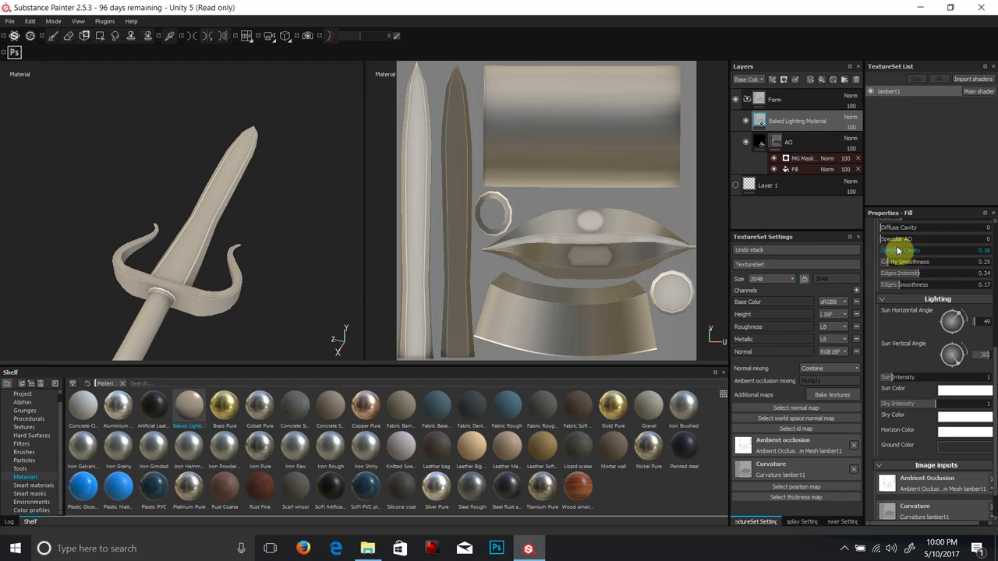
scroll(891, 265, up, 4)
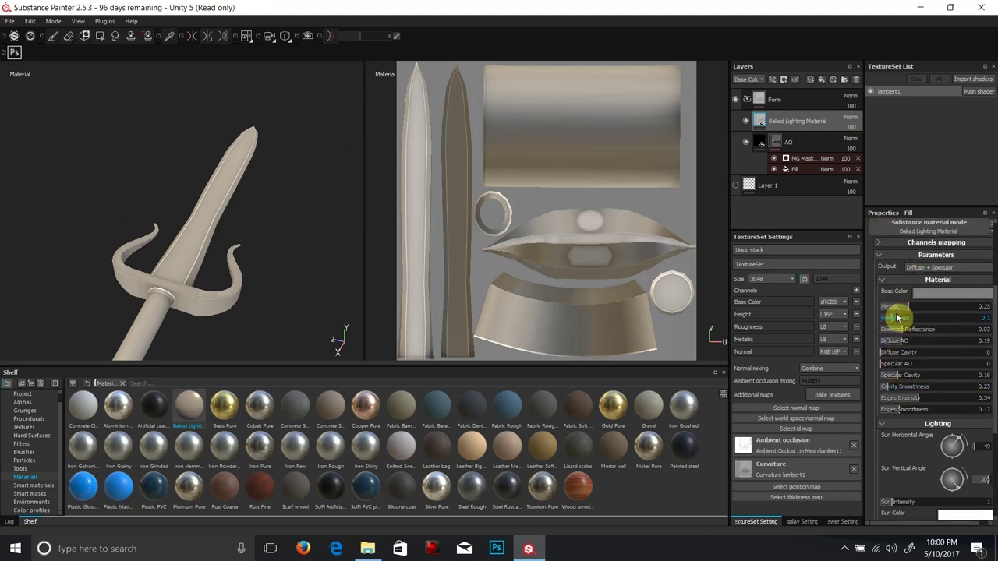
drag(884, 322, 914, 315)
drag(887, 352, 929, 369)
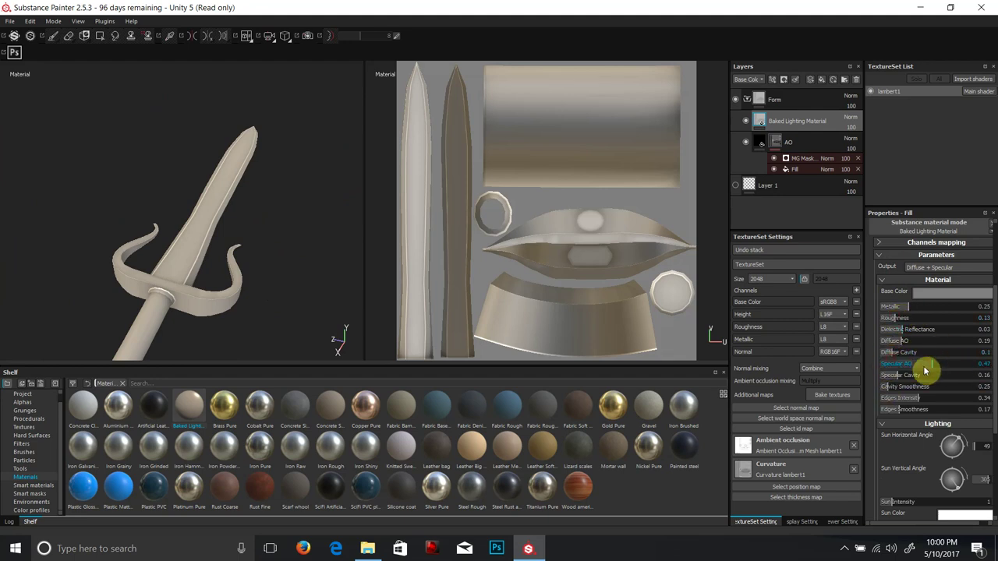
- Set the Baked Lighting Material's Specular AO to 0.36 and its Sun Intensity to 3.82
scroll(926, 389, down, 3)
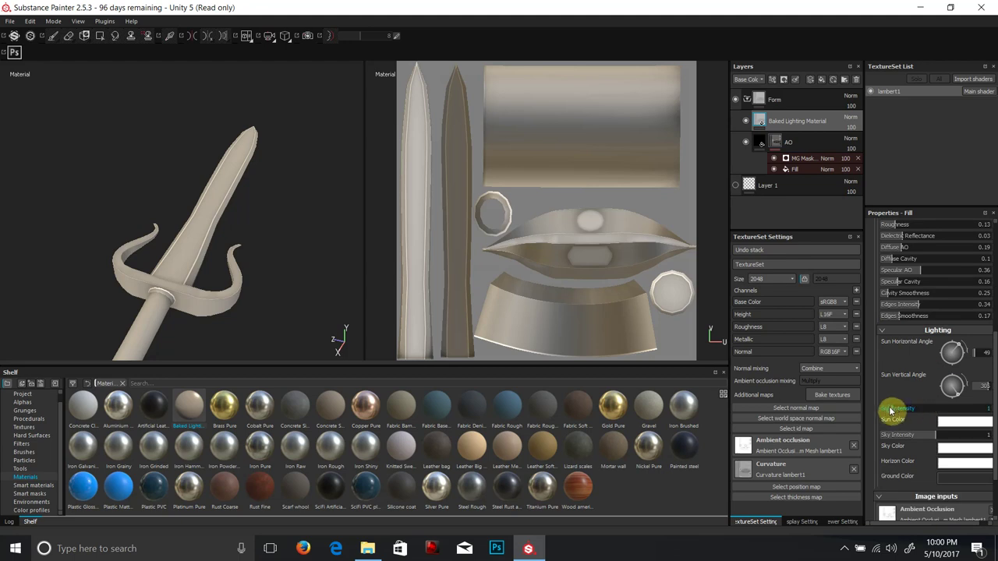
mouse_move(907, 409)
mouse_down()
mouse_move(955, 413)
mouse_move(923, 410)
mouse_up()
scroll(107, 141, down, 2)
scroll(225, 232, up, 4)
scroll(225, 229, down, 5)
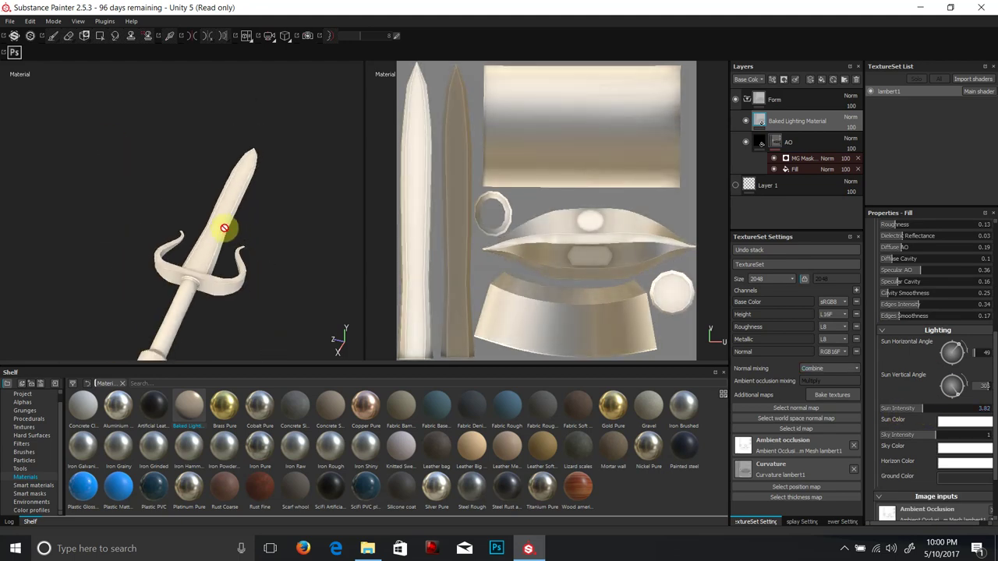
scroll(252, 238, up, 5)
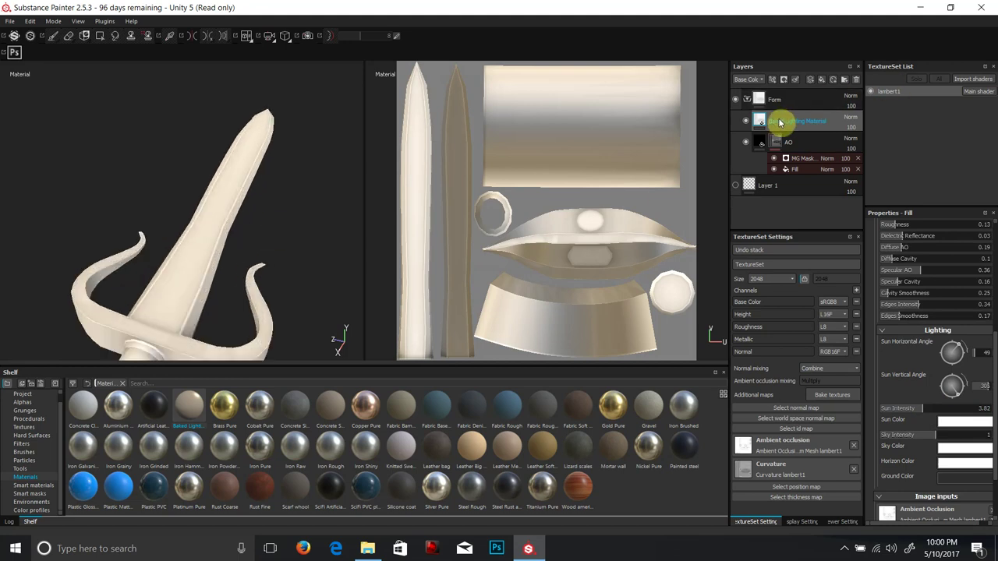
- Add a fill layer above Baked Lighting Material, with a fill effect using the lambert1 Curvature map as its base color
click(823, 83)
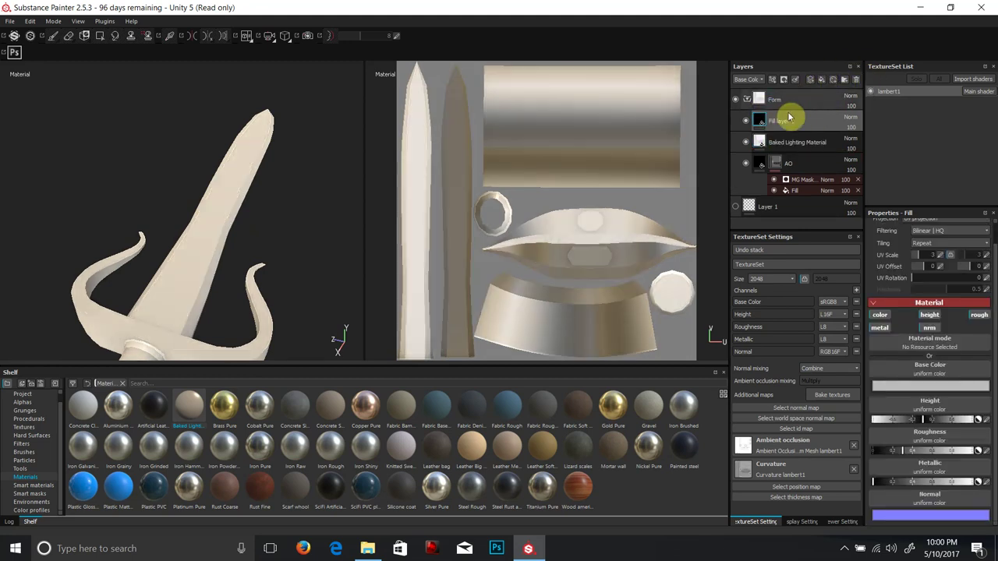
click(24, 428)
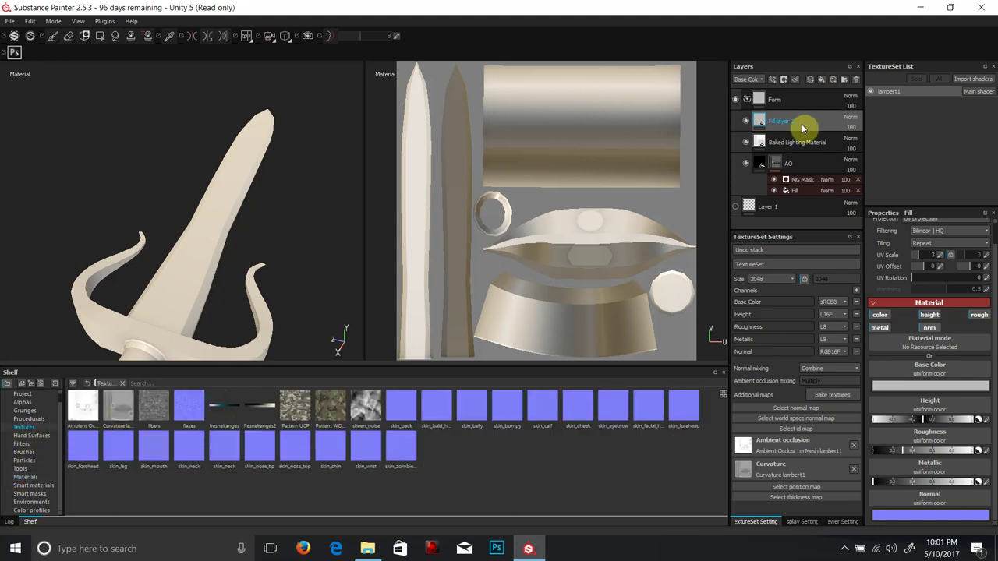
right_click(760, 119)
click(796, 375)
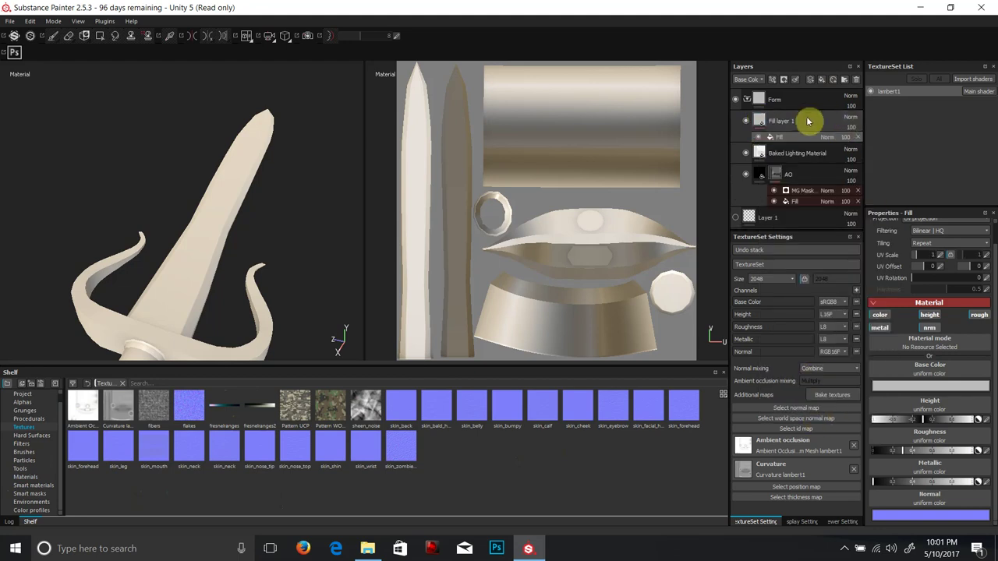
key(ctrl+z)
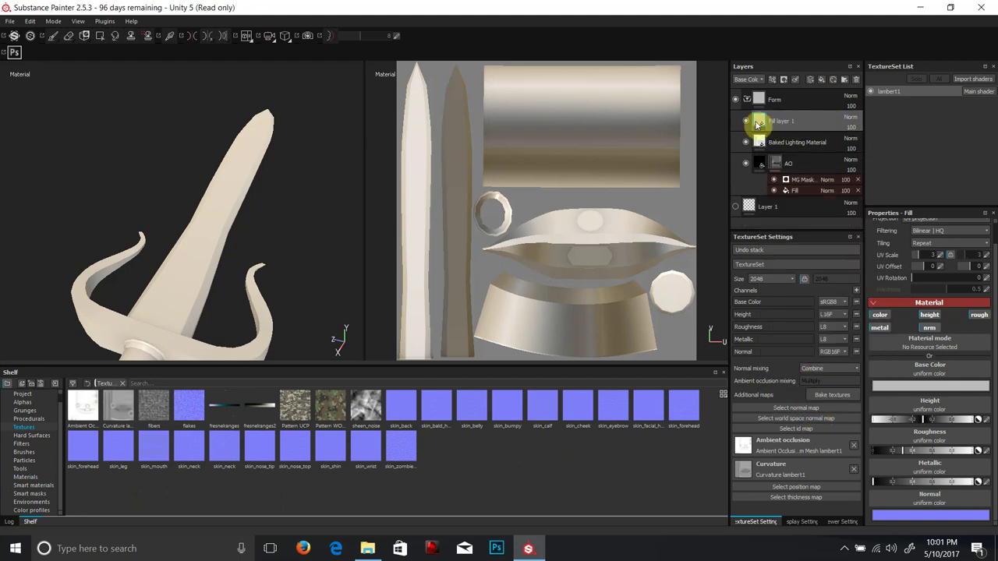
right_click(759, 114)
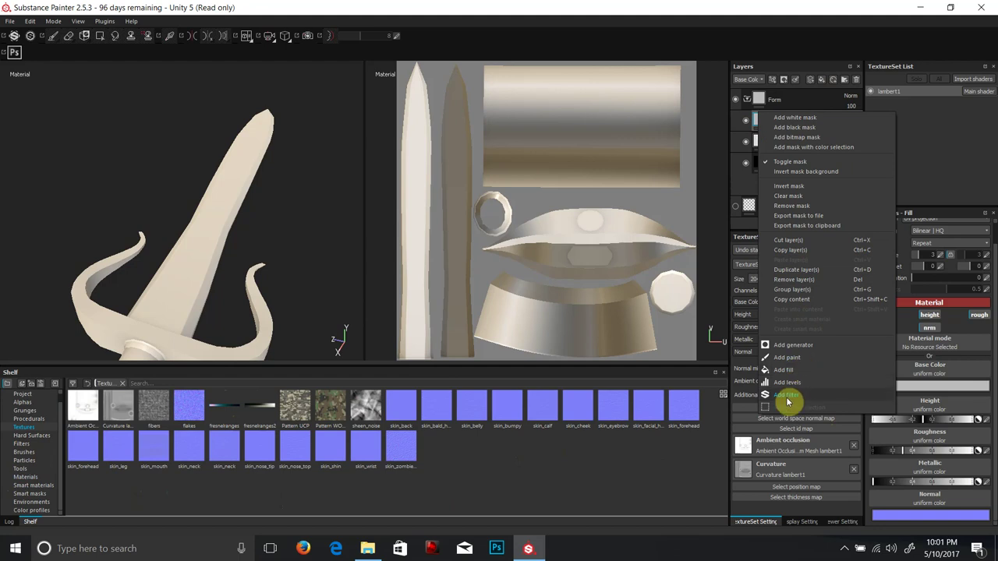
click(805, 375)
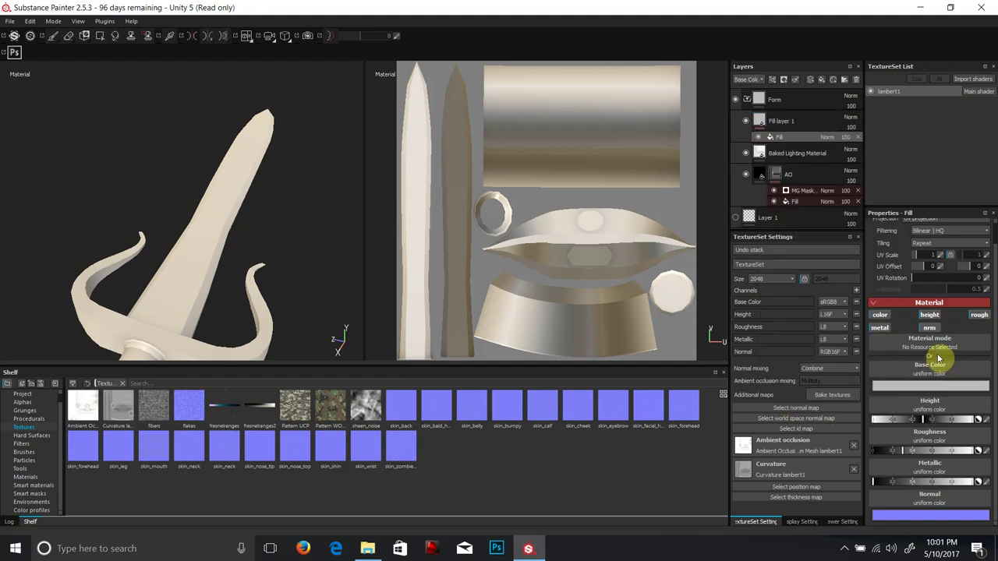
drag(118, 406, 951, 374)
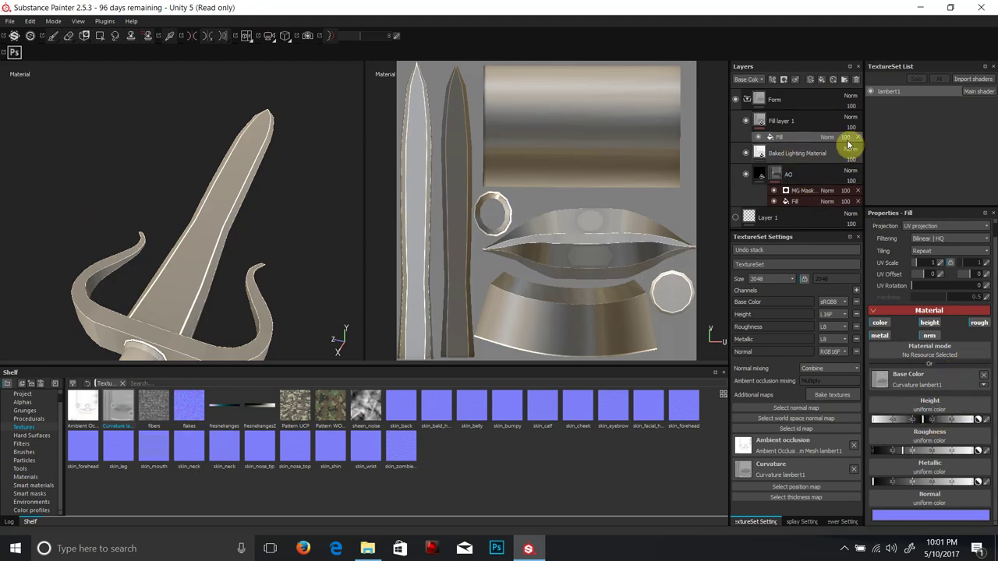
- Check the curvature look on the sword and delete the curvature fill layer
scroll(282, 282, down, 3)
scroll(276, 267, down, 3)
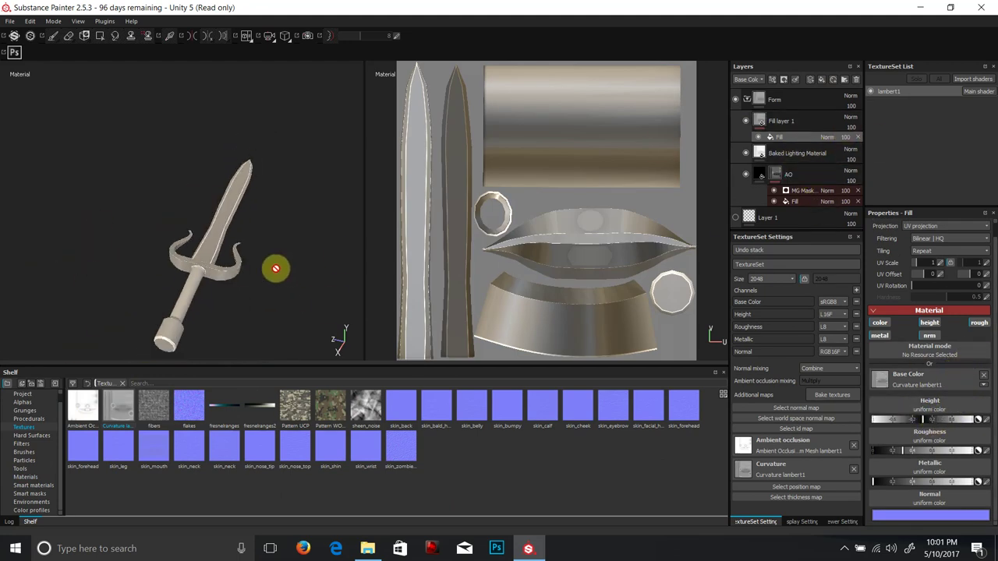
scroll(276, 267, up, 2)
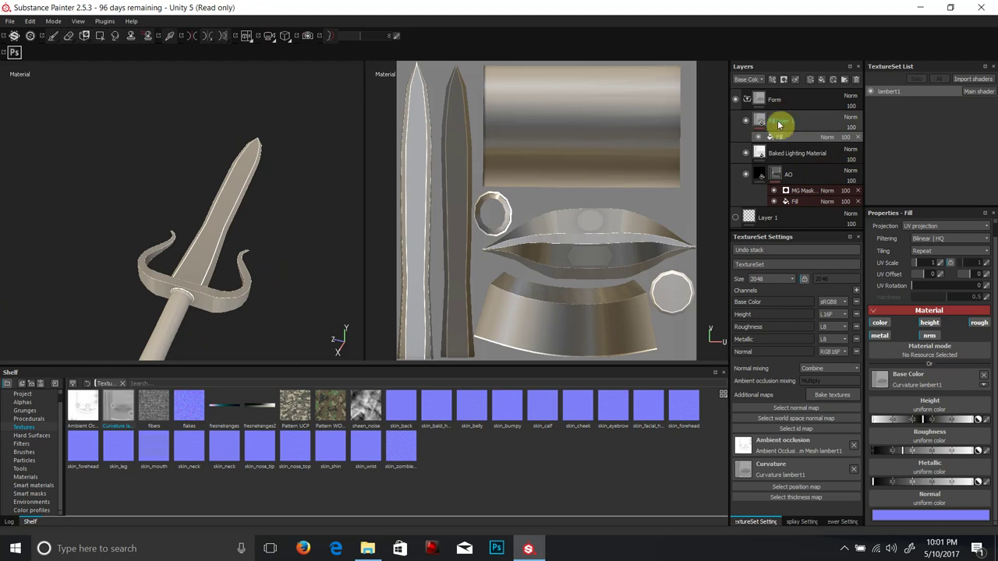
click(778, 125)
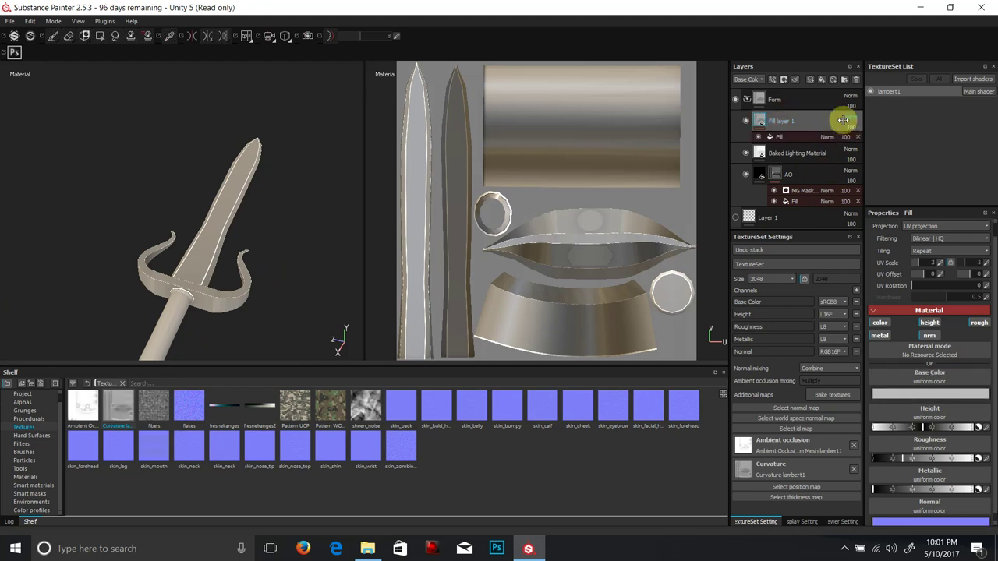
key(Delete)
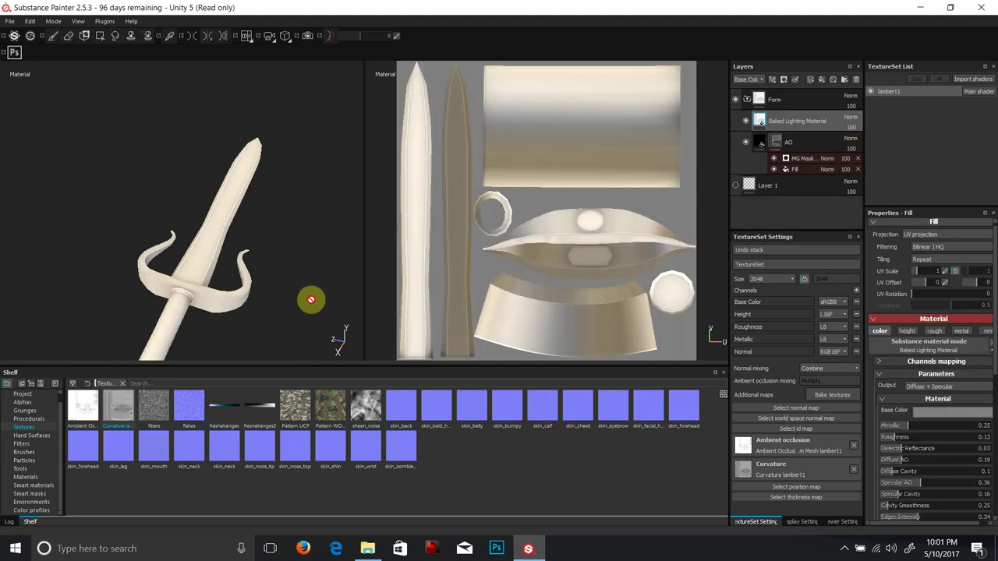
- Inspect the baked lighting on the sword, then collapse and hide the Form folder
scroll(272, 217, up, 2)
scroll(272, 217, down, 3)
scroll(274, 216, down, 3)
scroll(278, 214, up, 3)
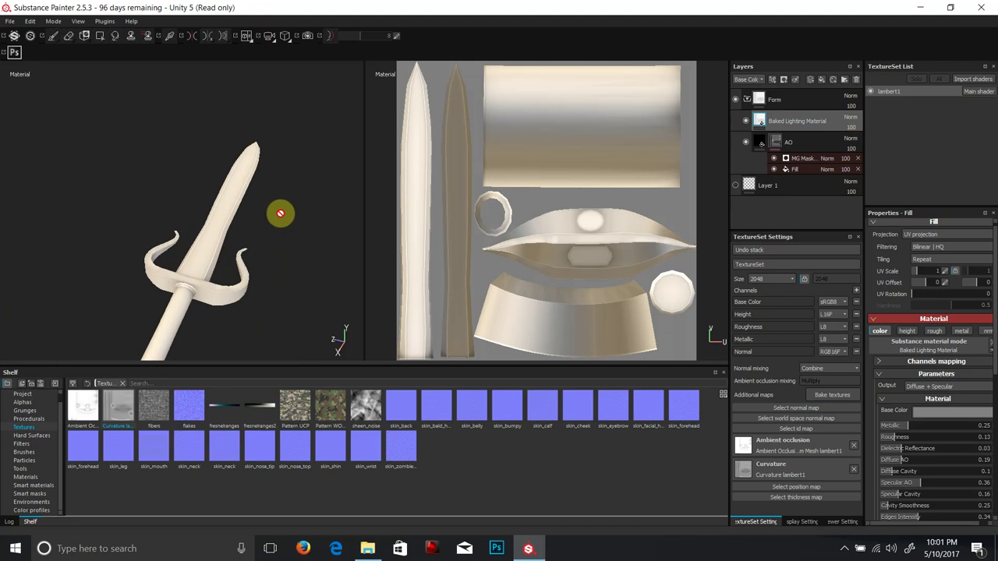
mouse_move(204, 272)
alt+mouse_down()
mouse_move(245, 205)
mouse_move(205, 232)
mouse_move(85, 276)
mouse_move(167, 258)
alt+mouse_up()
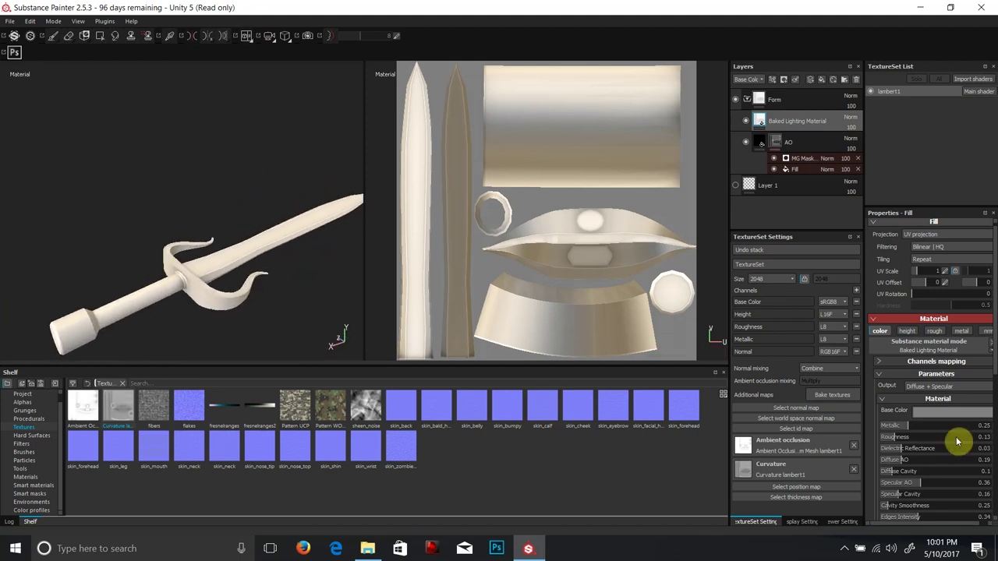
click(748, 100)
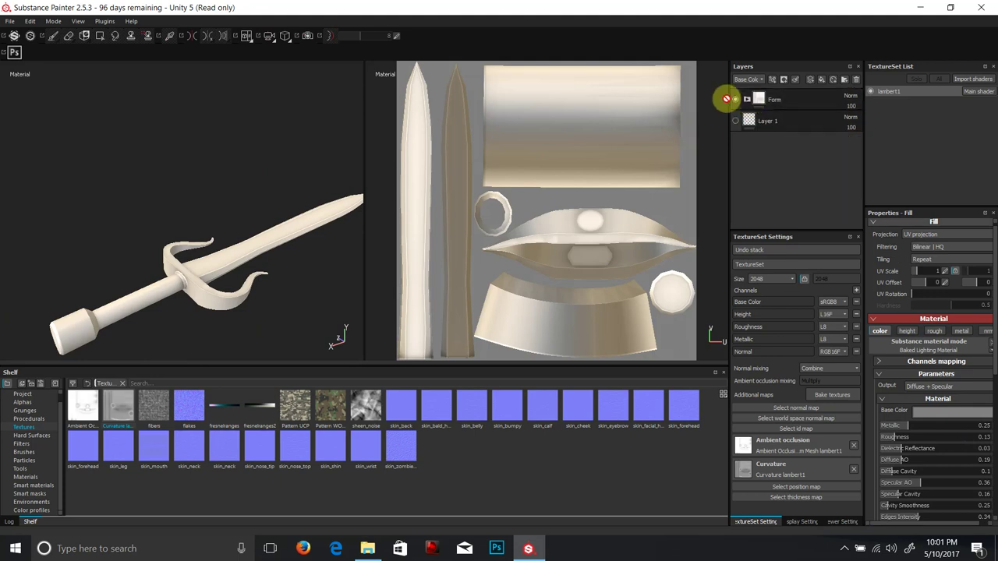
click(736, 100)
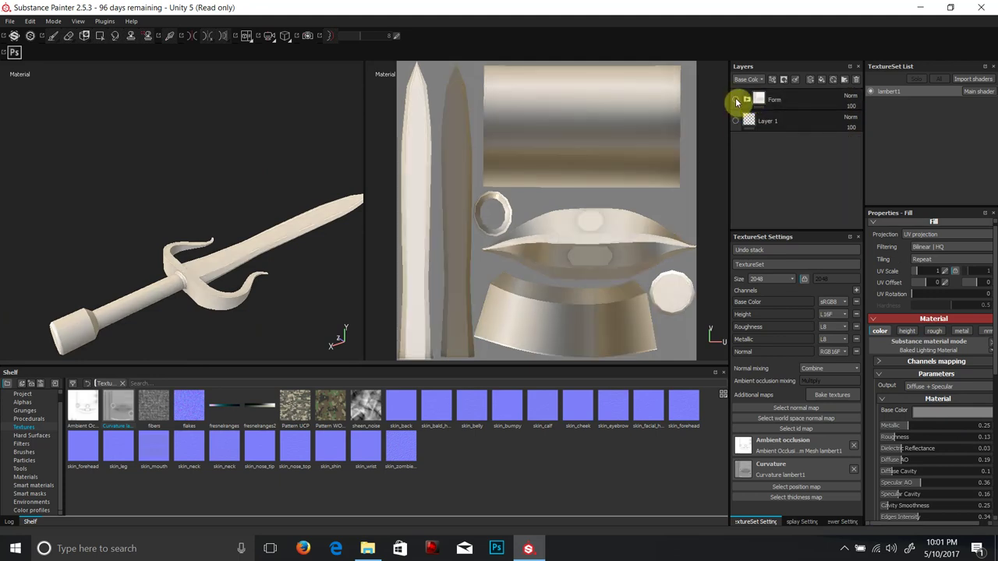
- Create a new folder above the Form folder and name it Base
click(843, 81)
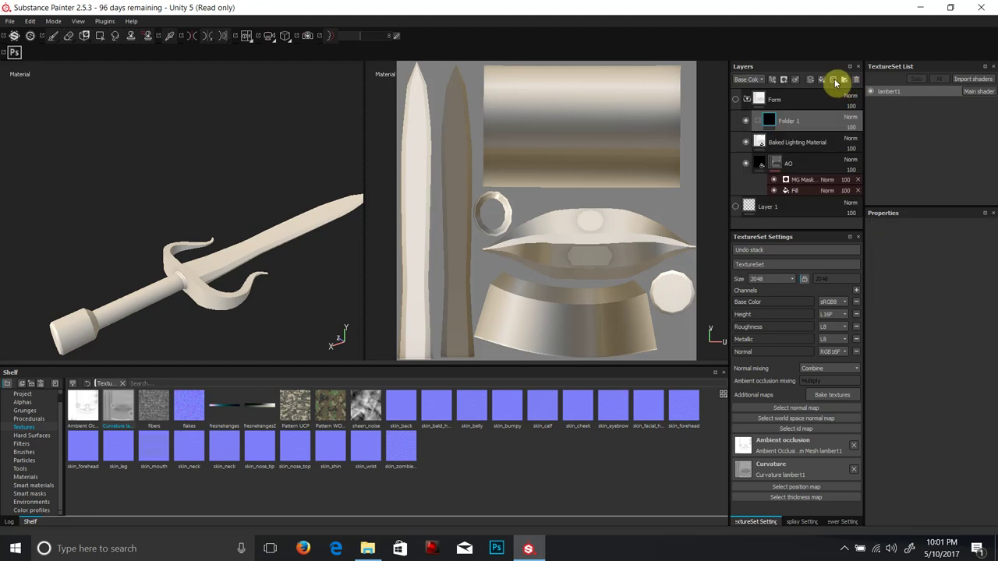
drag(768, 118, 747, 112)
click(747, 121)
double_click(775, 100)
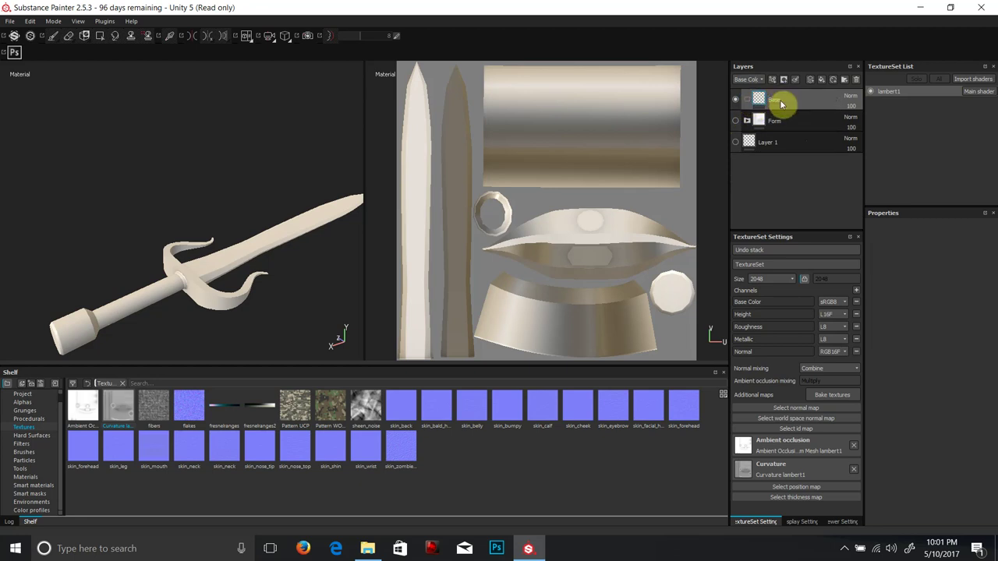
key(Return)
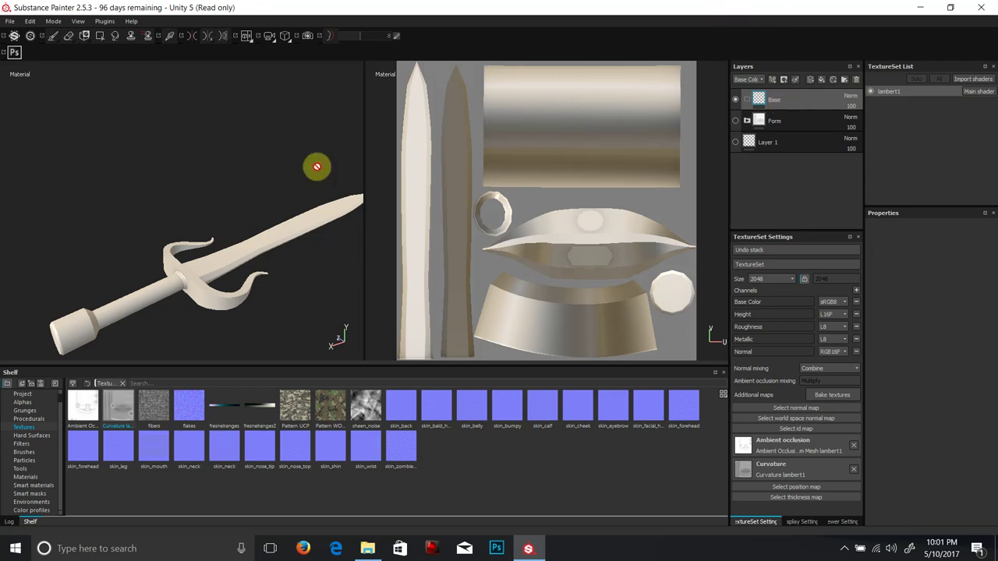
- Display the Materials library in the shelf
scroll(242, 176, up, 3)
scroll(241, 176, down, 4)
scroll(240, 176, up, 1)
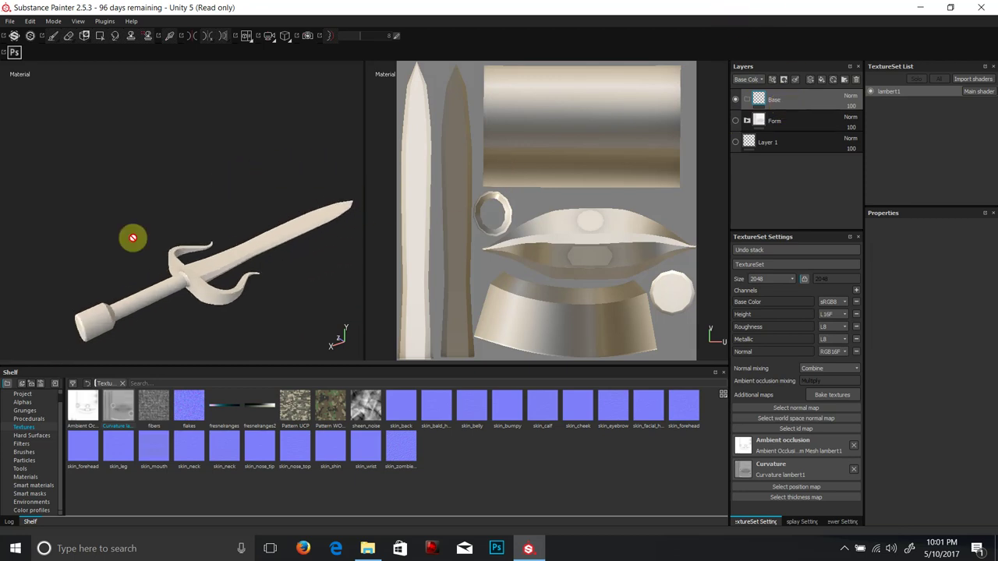
click(34, 478)
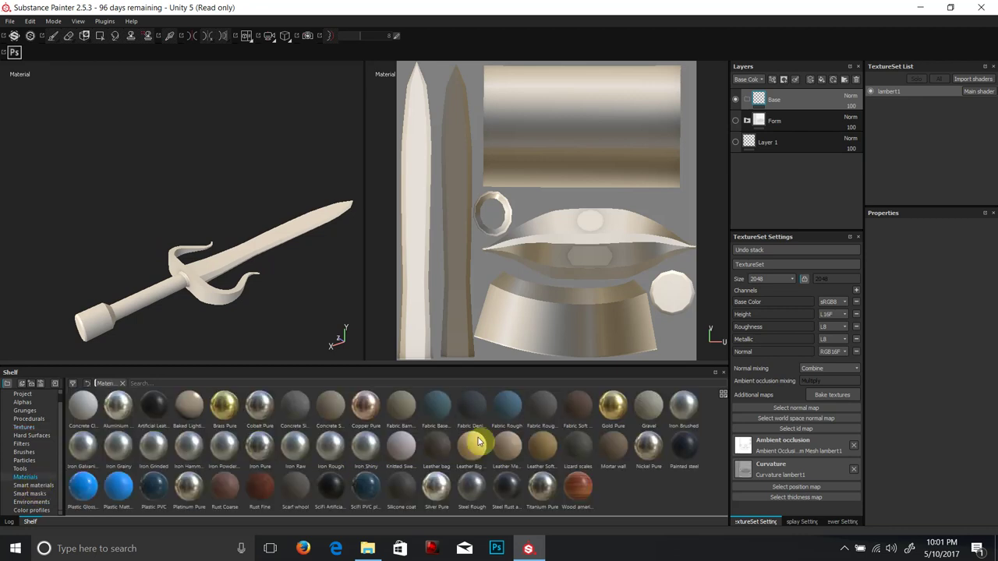
drag(263, 413, 234, 267)
drag(542, 185, 326, 448)
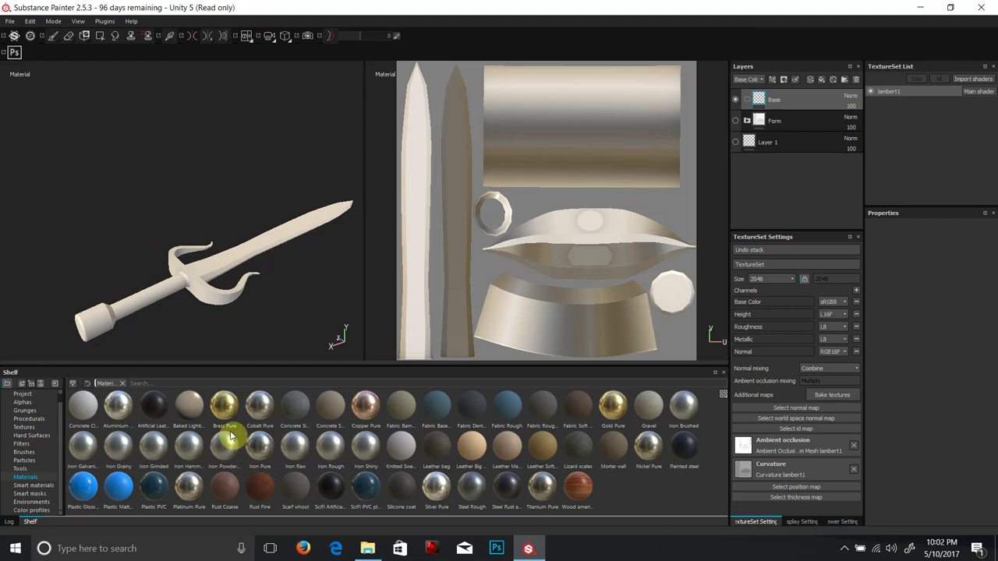
- Try the Iron Galvanized material in the Base folder, inspect it on the sword, and undo it
drag(156, 443, 782, 98)
mouse_move(83, 446)
scroll(159, 345, down, 2)
scroll(225, 303, up, 7)
scroll(228, 298, down, 1)
alt+right_drag(230, 296, 232, 292)
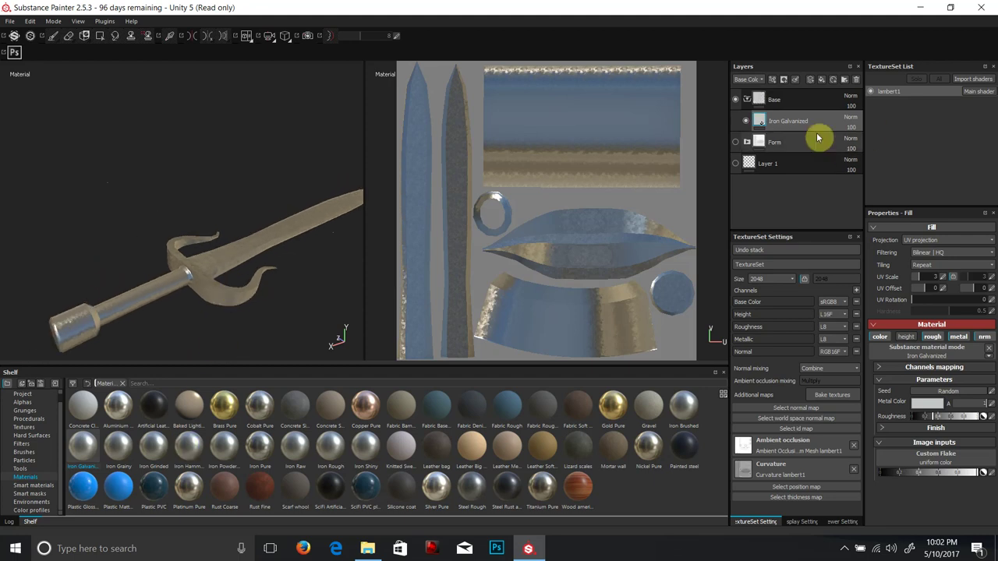
key(ctrl+z)
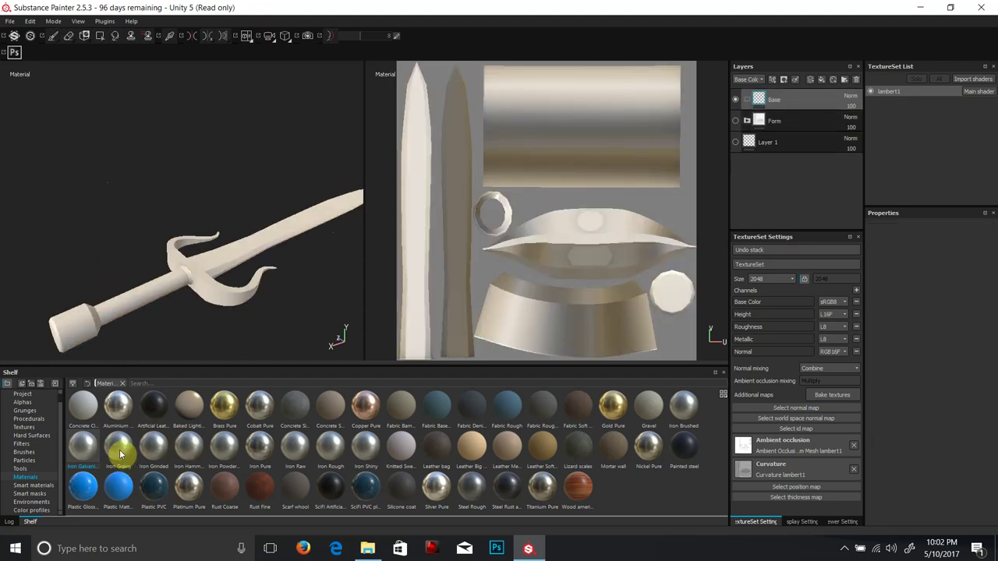
- Add the Iron Grinded material to the Base folder, review its channel mapping and slightly adjust its roughness
drag(146, 448, 783, 108)
scroll(253, 255, up, 5)
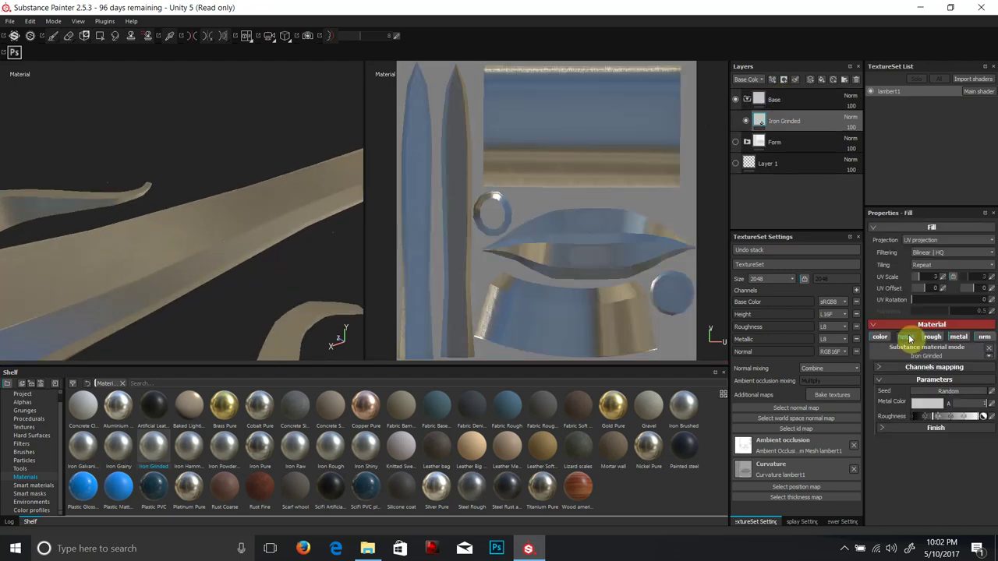
click(895, 370)
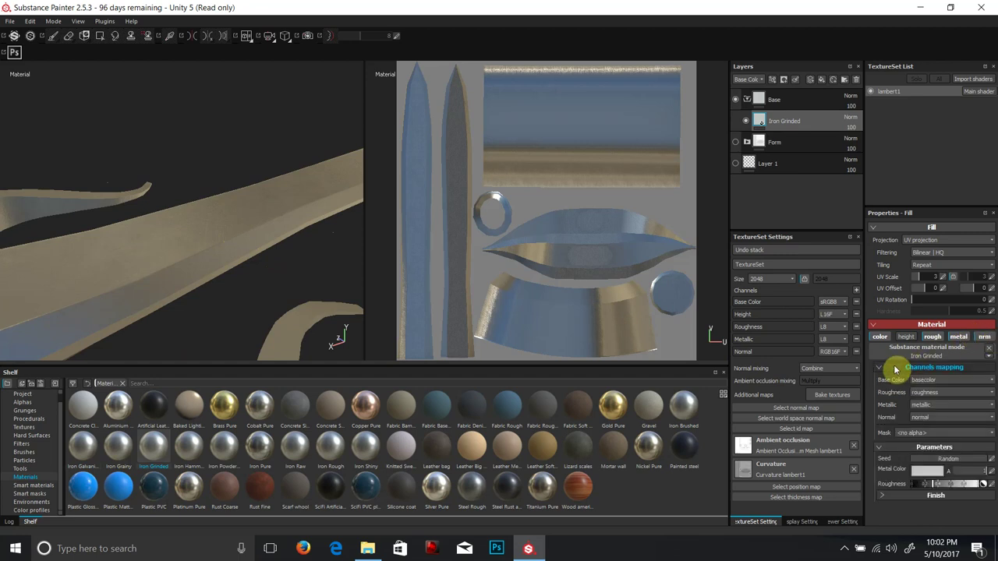
click(991, 396)
click(993, 395)
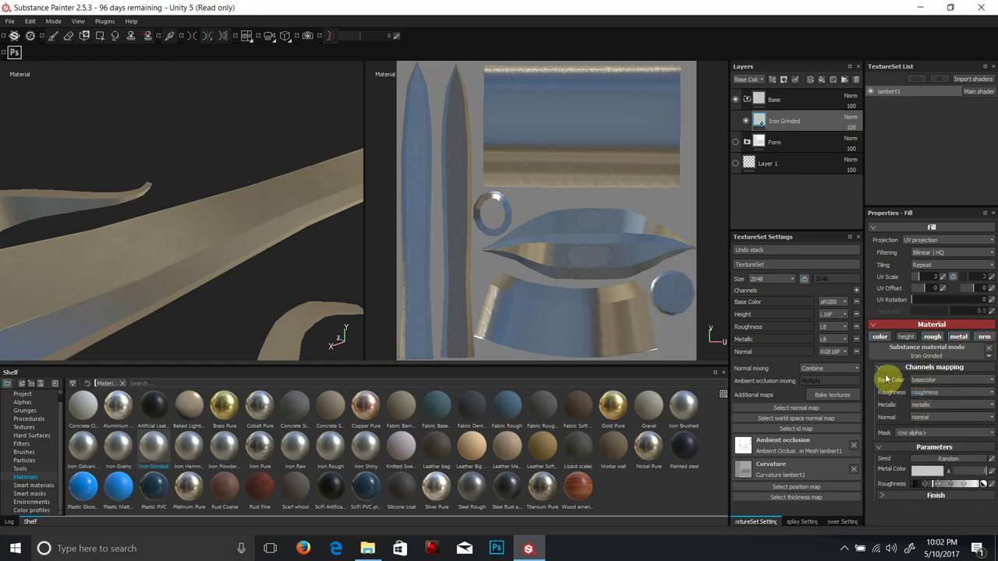
click(879, 367)
drag(957, 416, 935, 414)
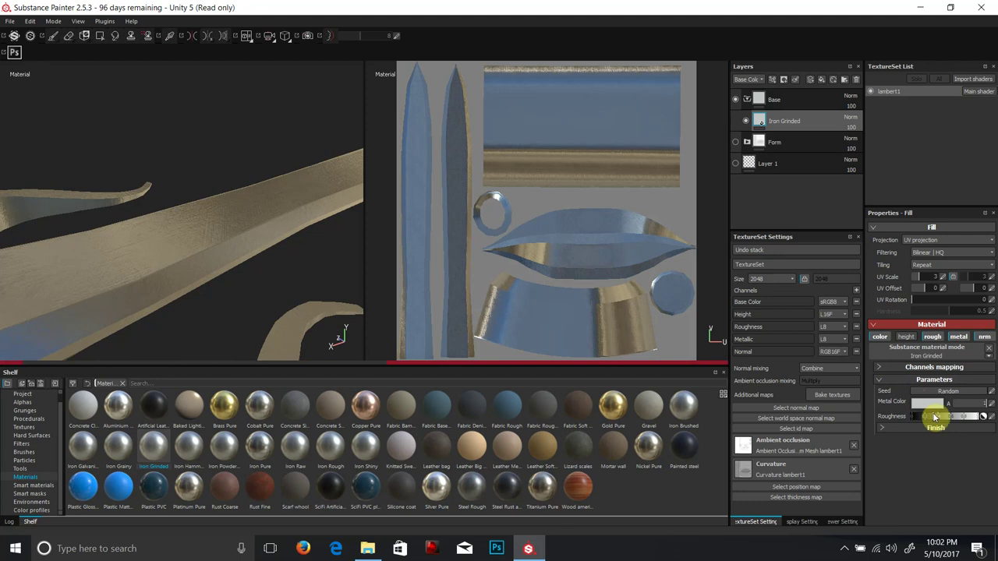
alt+drag(216, 265, 276, 194)
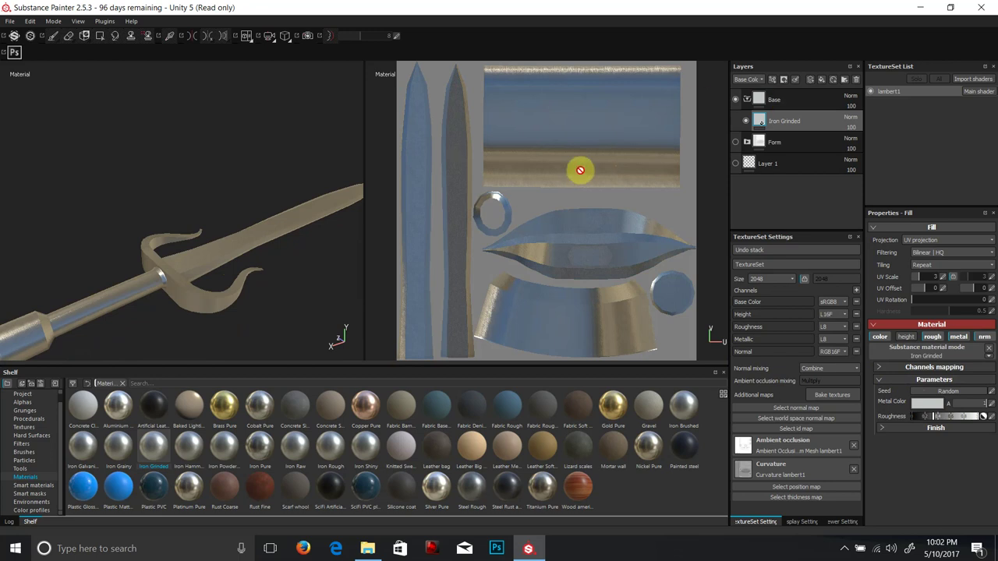
- Add a black mask to the Iron Grinded layer and select that mask
right_click(799, 122)
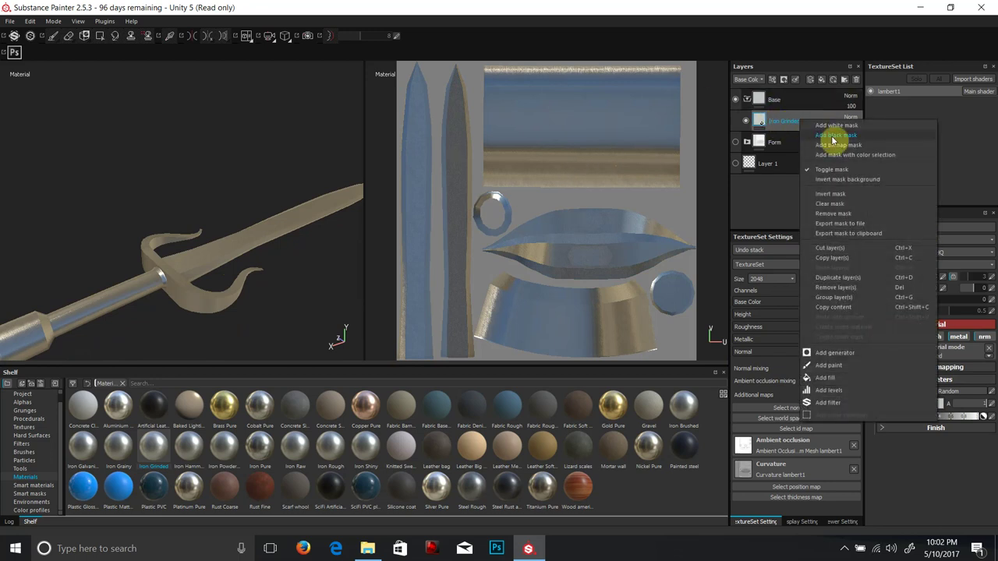
click(829, 139)
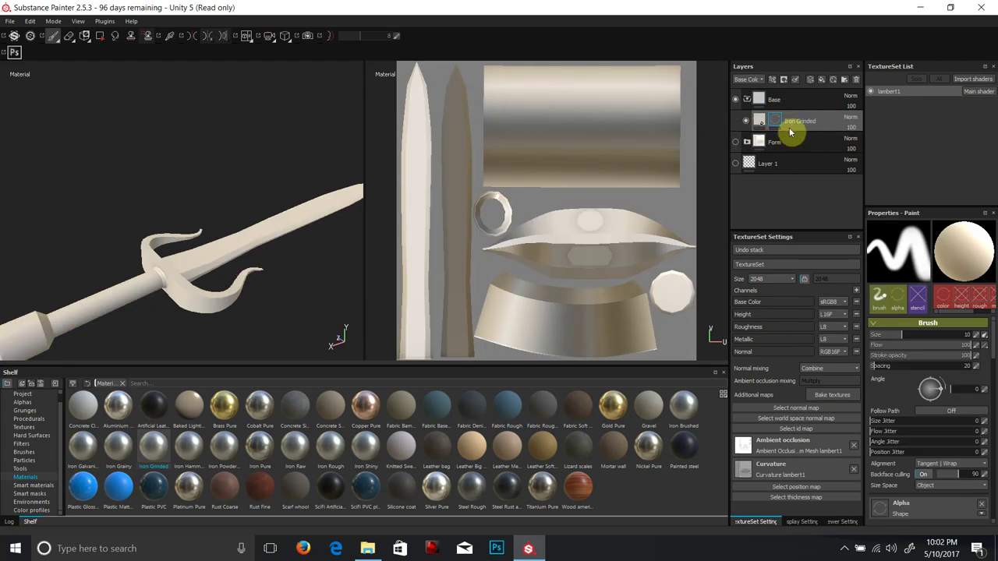
click(775, 121)
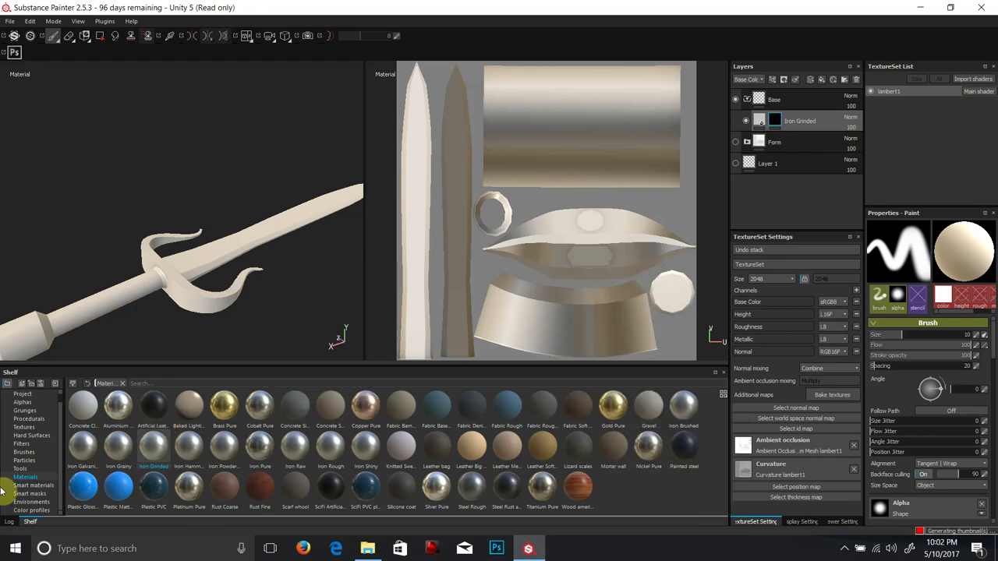
- Add the Gold Pure material to the Base folder beneath the Iron Grinded layer
drag(615, 407, 814, 102)
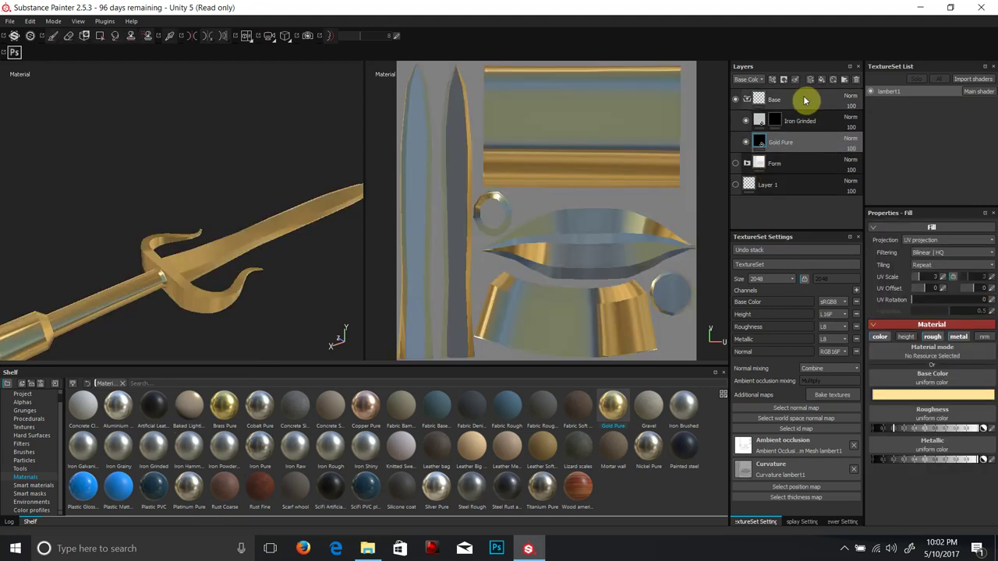
- Add a black mask to the Gold Pure layer
right_click(805, 147)
click(827, 161)
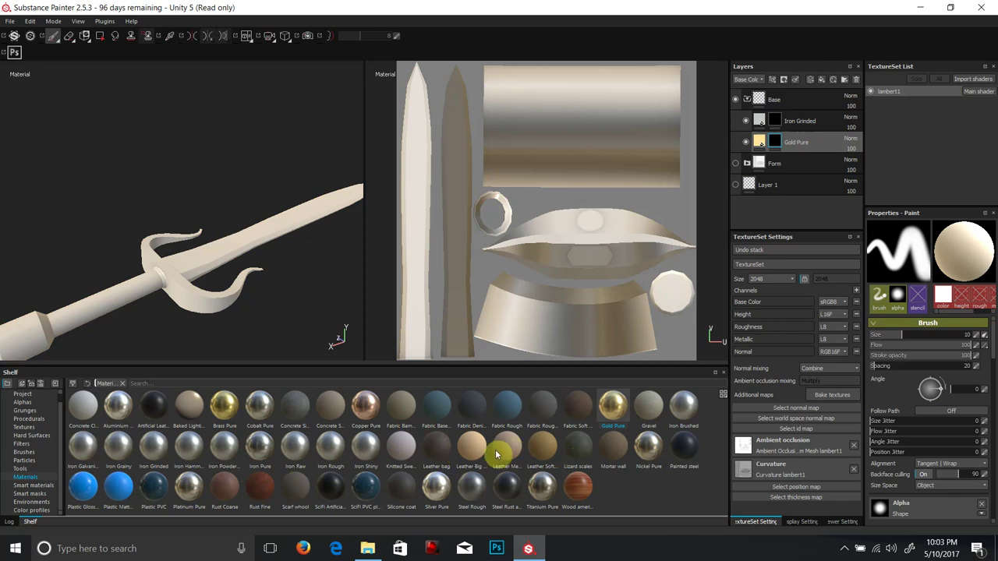
- Add the Leather bag material to the Base folder beneath Gold Pure and give it a black mask
mouse_move(496, 454)
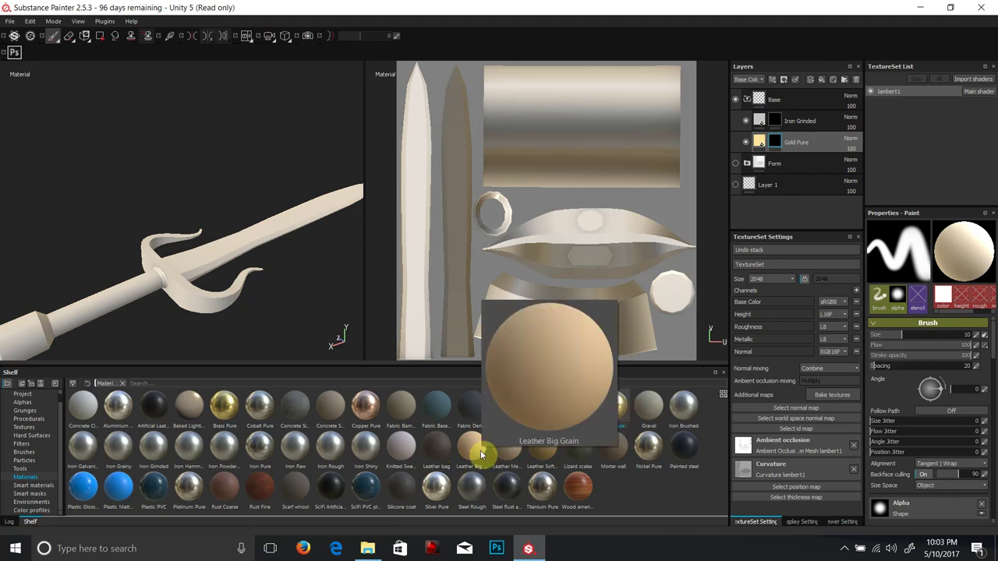
mouse_move(442, 456)
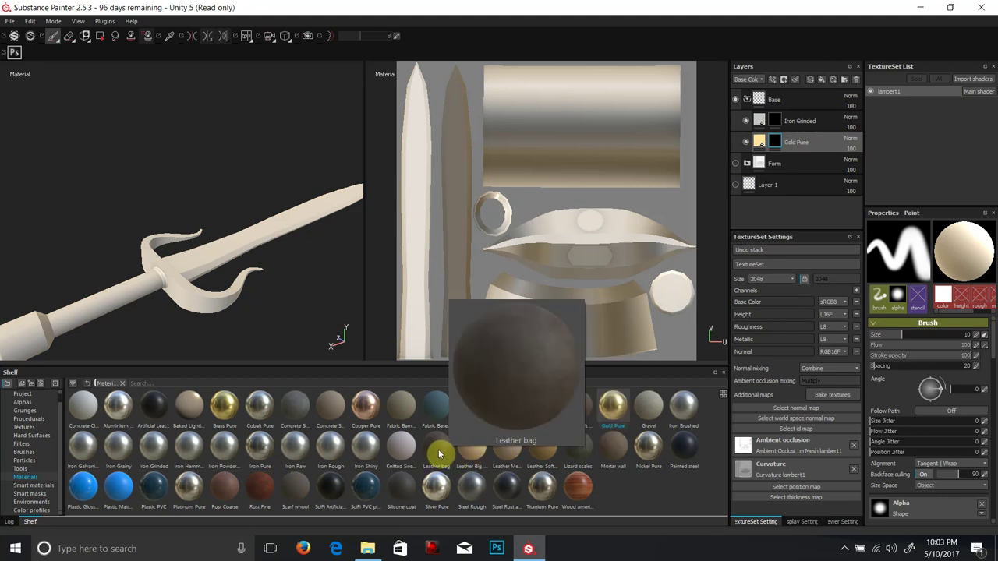
drag(439, 453, 788, 207)
drag(784, 107, 788, 102)
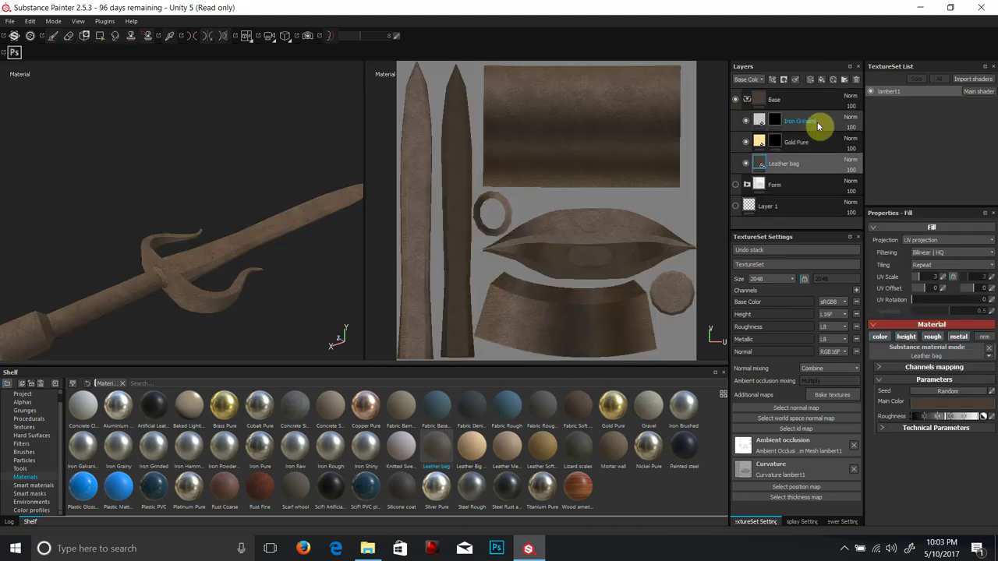
right_click(802, 162)
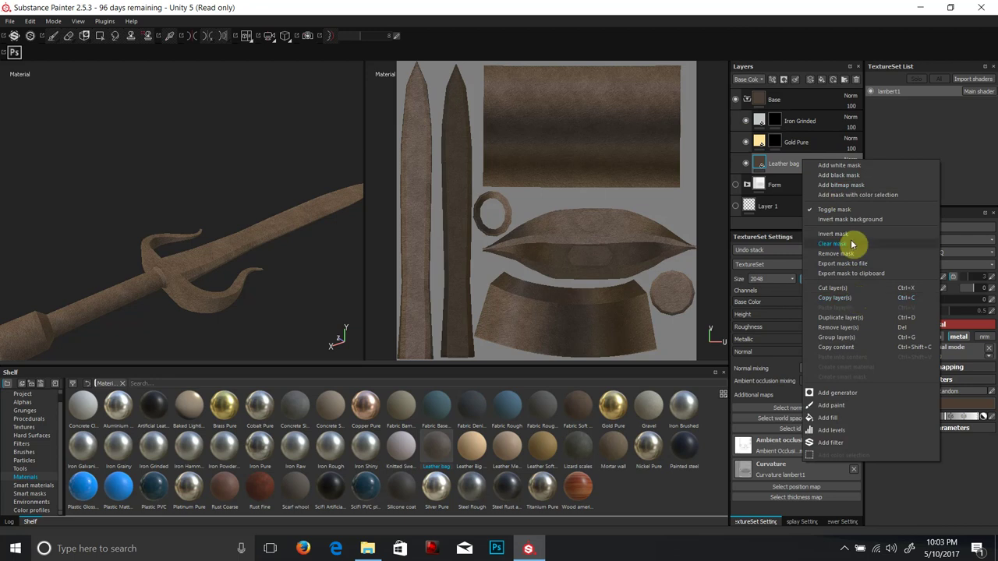
click(868, 176)
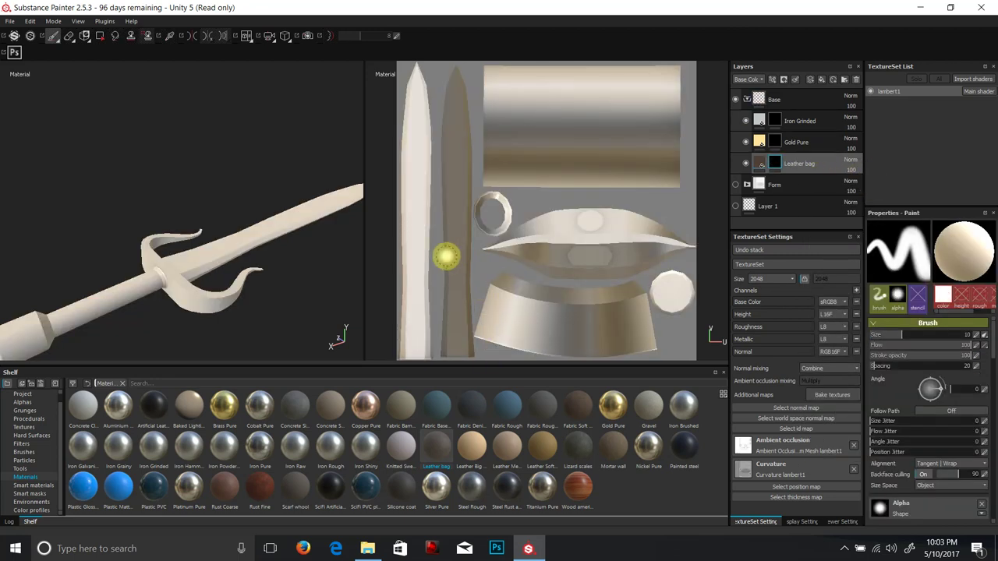
- Try brushing the Leather bag mask along the sword's grip, and undo the painting
key(f)
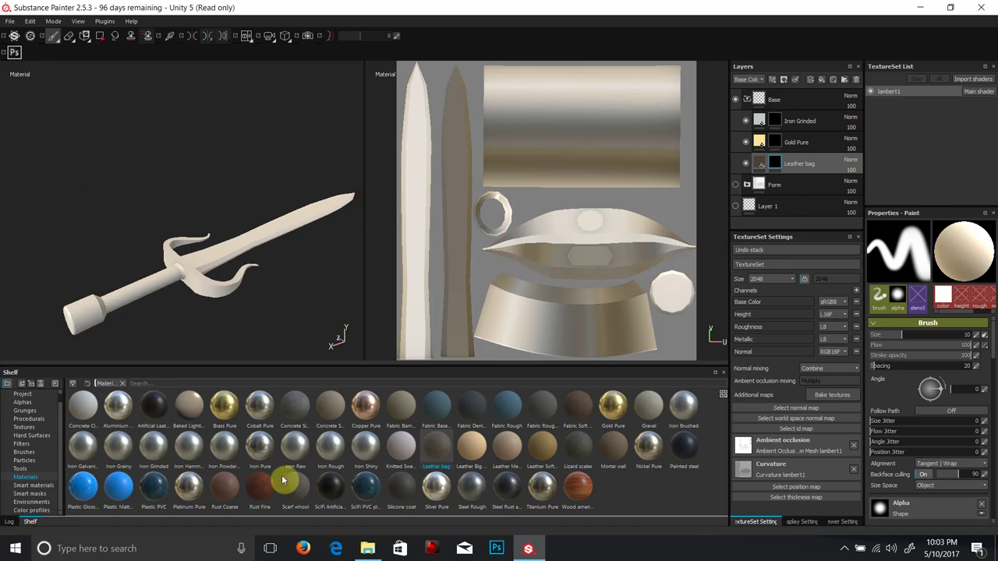
scroll(309, 240, up, 1)
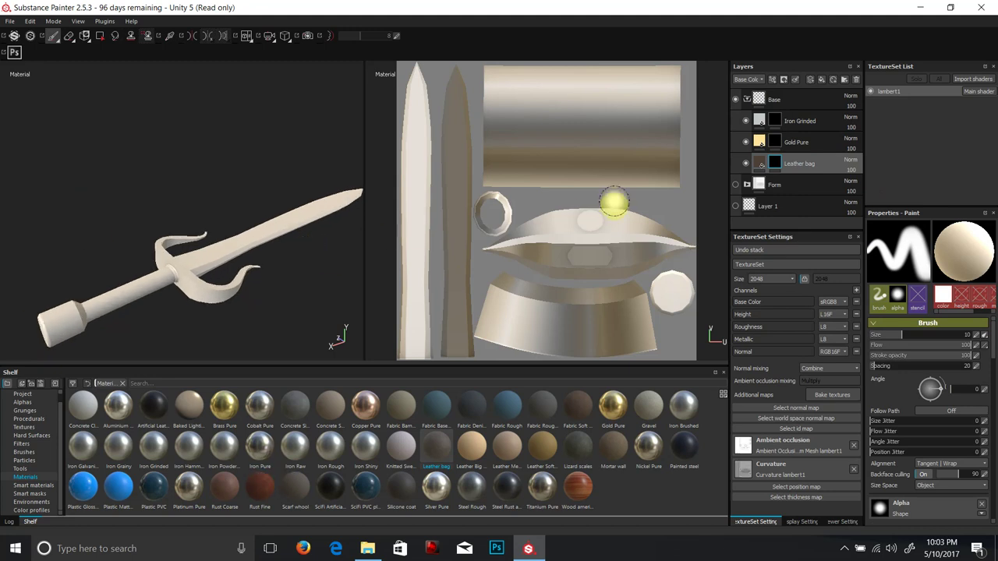
click(783, 118)
click(776, 141)
click(775, 163)
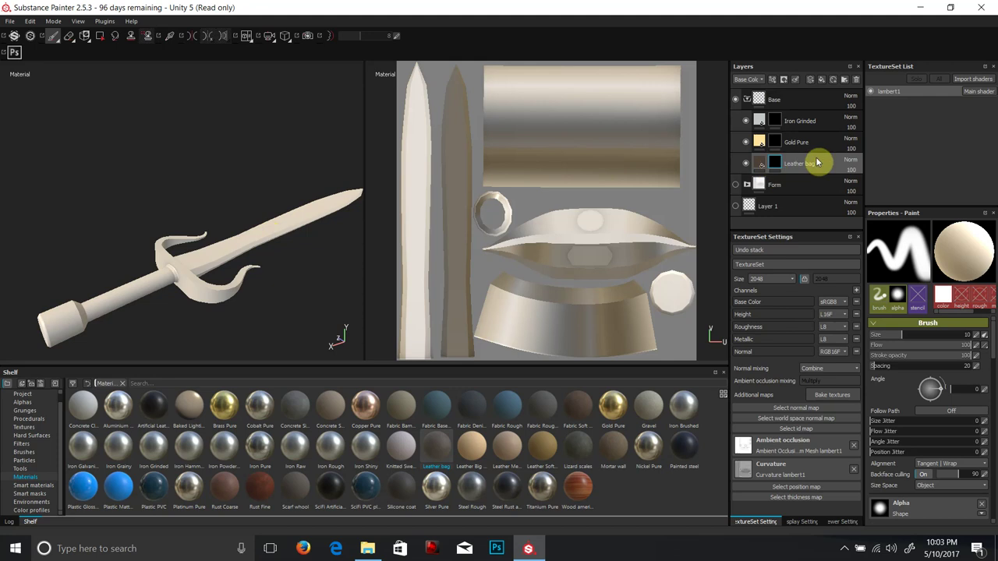
mouse_move(122, 292)
mouse_down()
mouse_move(123, 307)
mouse_move(134, 281)
mouse_move(151, 289)
mouse_move(150, 272)
mouse_move(142, 299)
mouse_up()
alt+middle_drag(143, 298, 154, 290)
scroll(154, 288, up, 4)
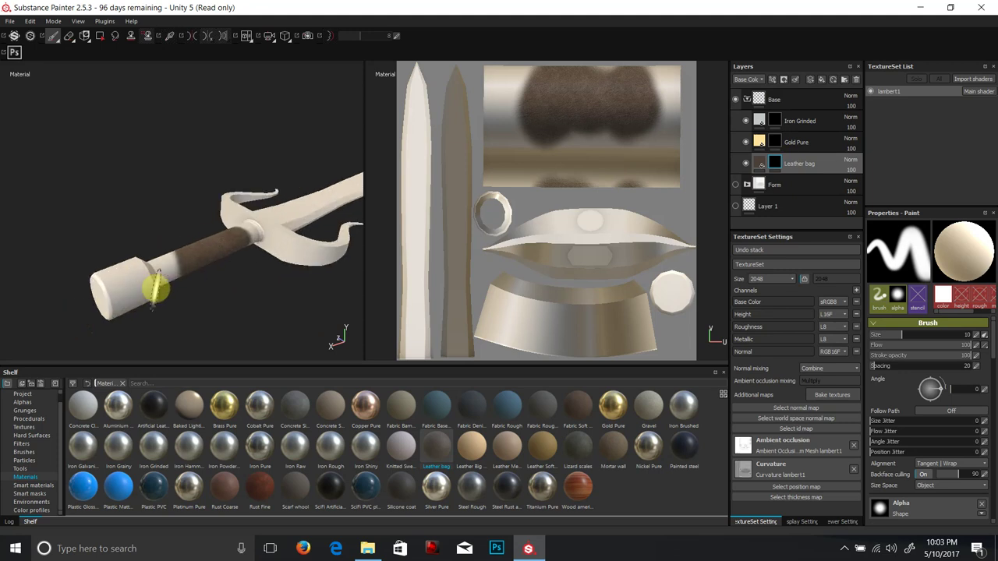
scroll(155, 286, up, 2)
mouse_move(203, 226)
mouse_down()
mouse_move(179, 249)
mouse_move(169, 223)
mouse_up()
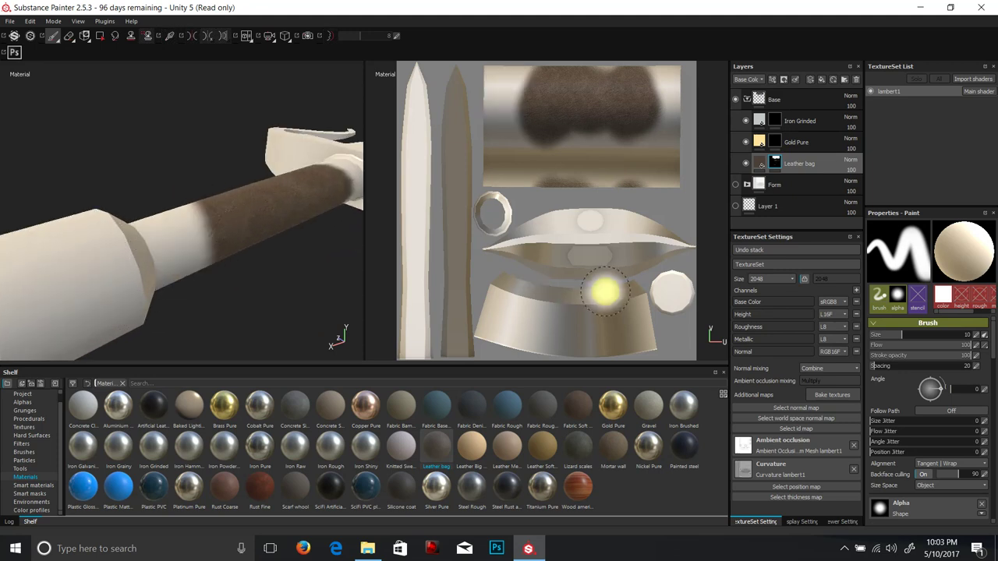
key(ctrl+z)
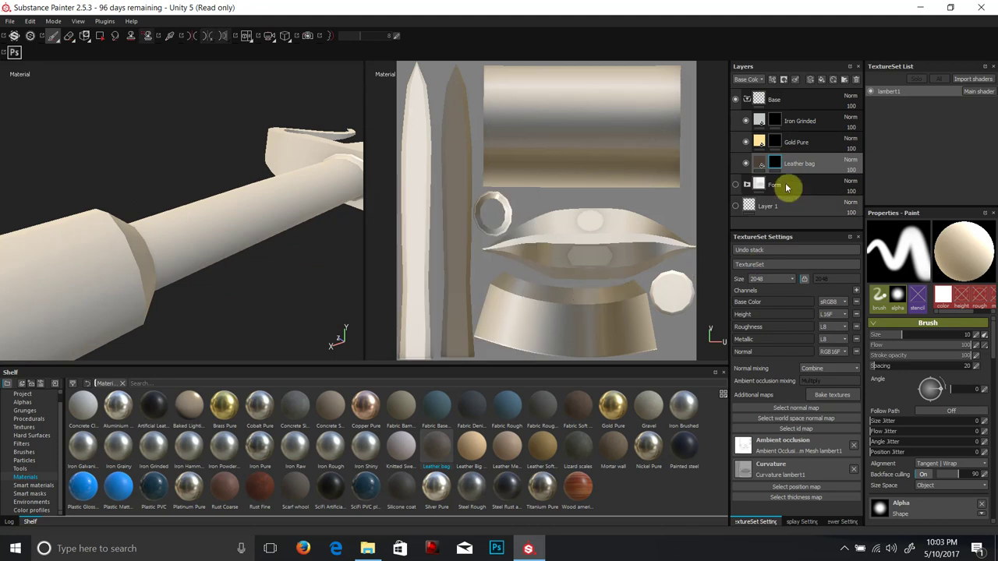
- Reveal Leather bag on the whole grip by filling its UV island in the layer mask with Polygon Fill in UV chunk mode
click(764, 162)
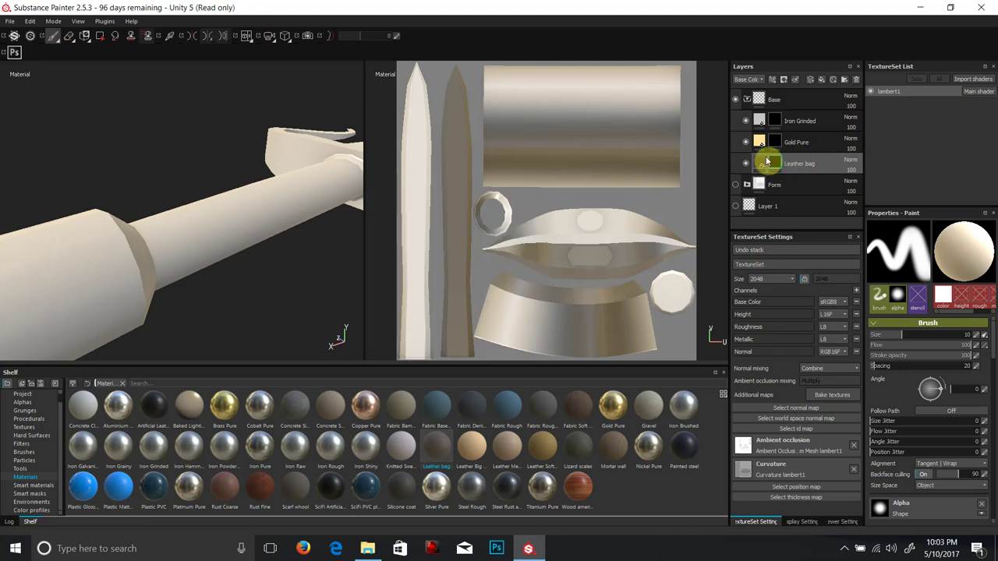
mouse_move(774, 166)
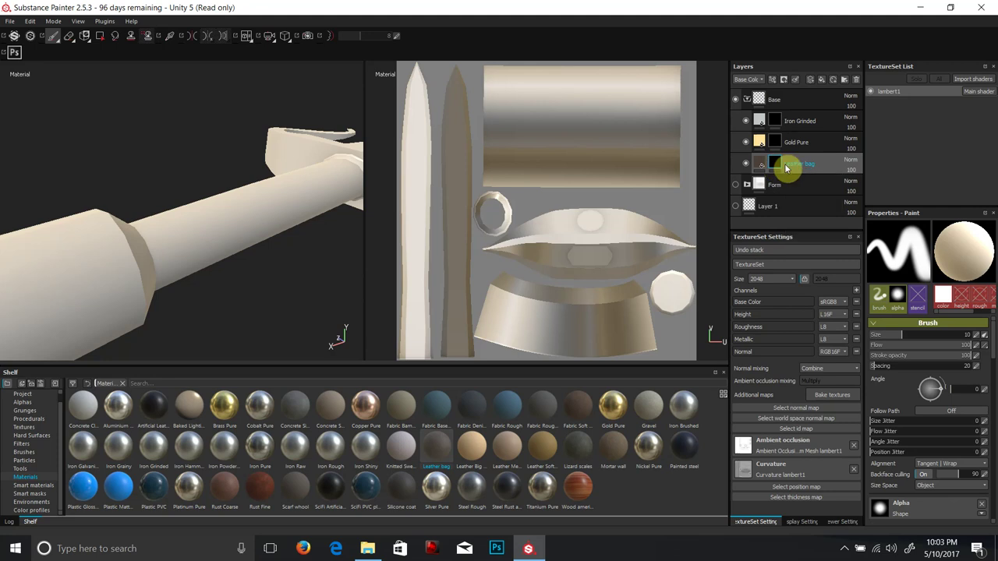
click(773, 164)
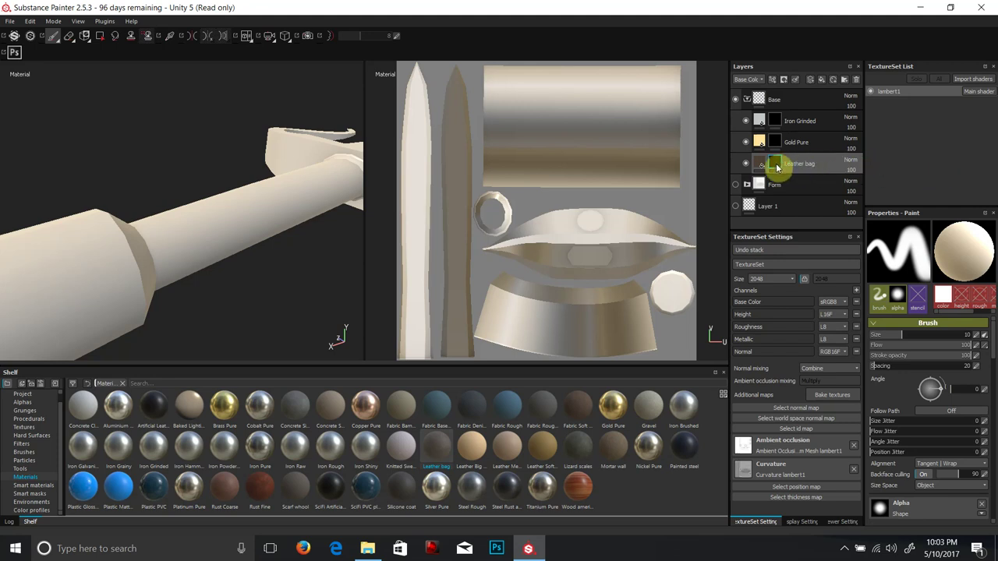
click(100, 38)
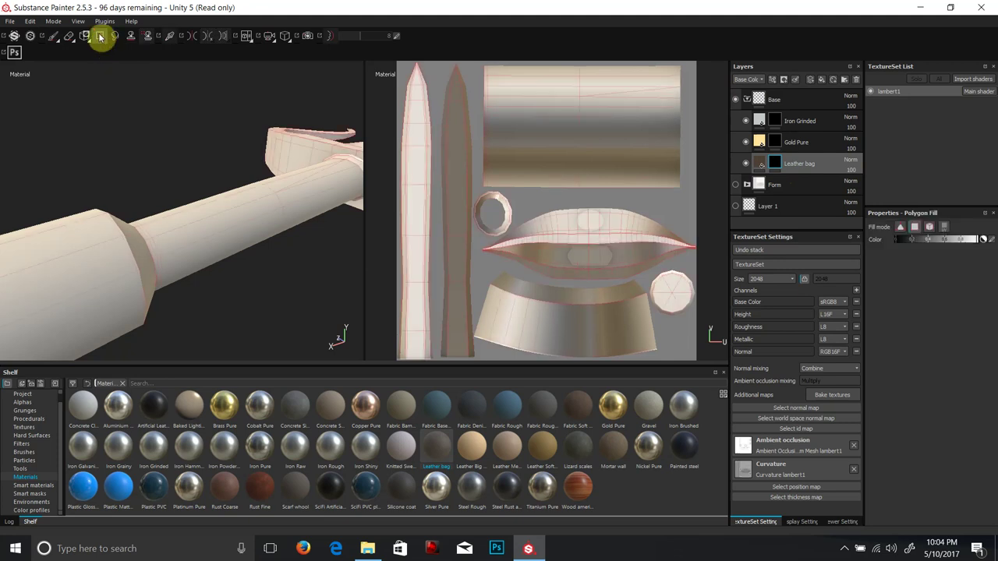
click(944, 228)
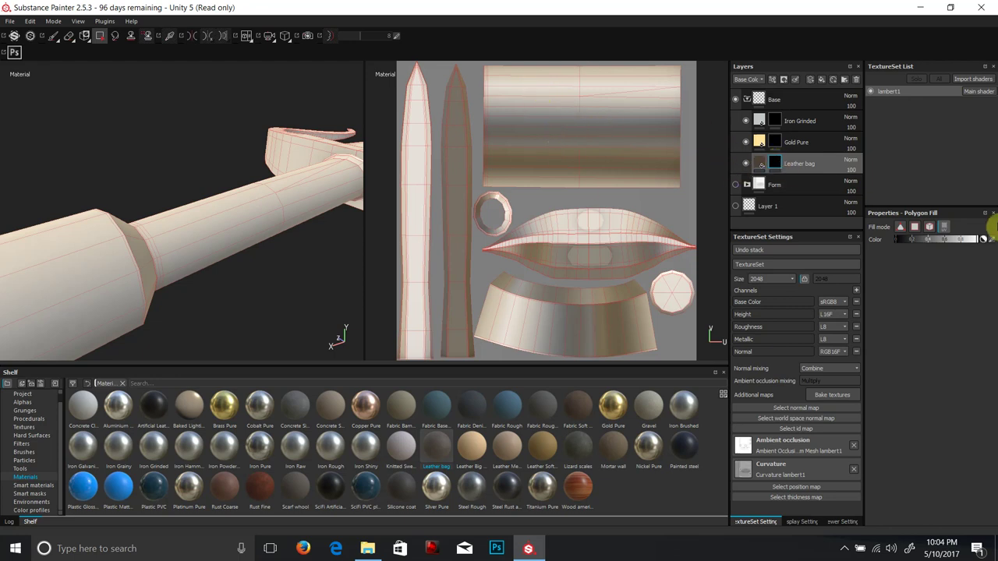
click(594, 127)
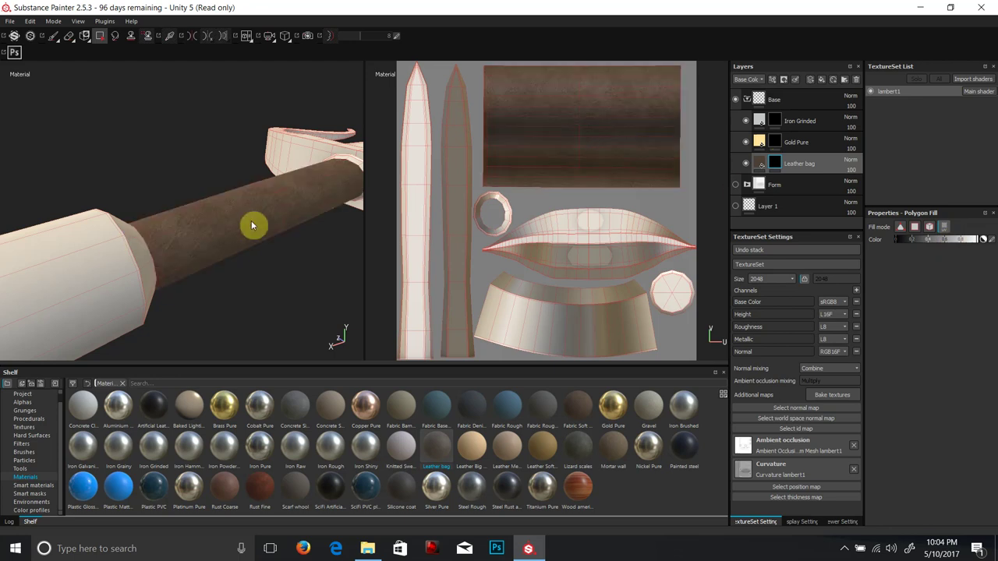
scroll(251, 223, up, 3)
scroll(251, 226, down, 5)
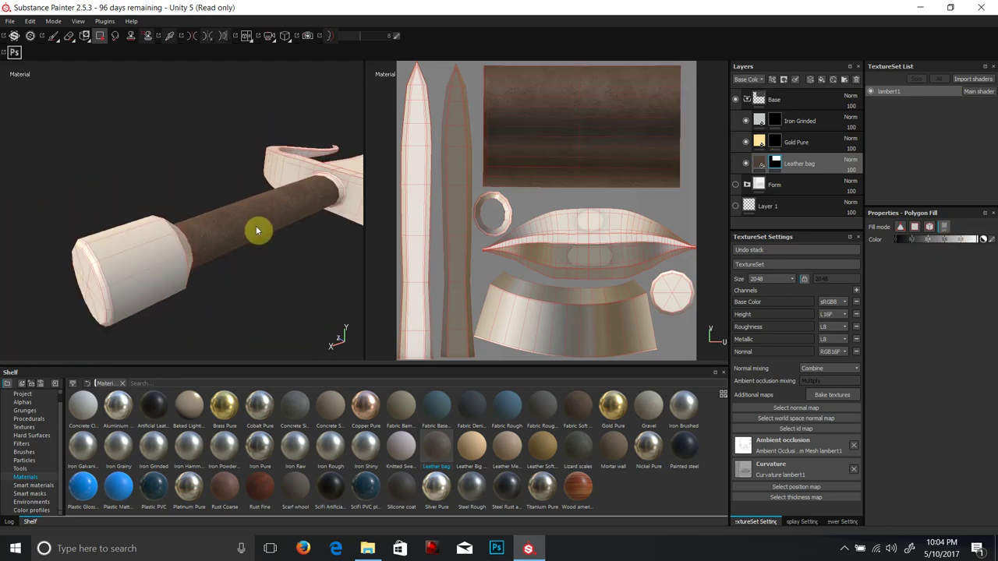
scroll(277, 234, down, 2)
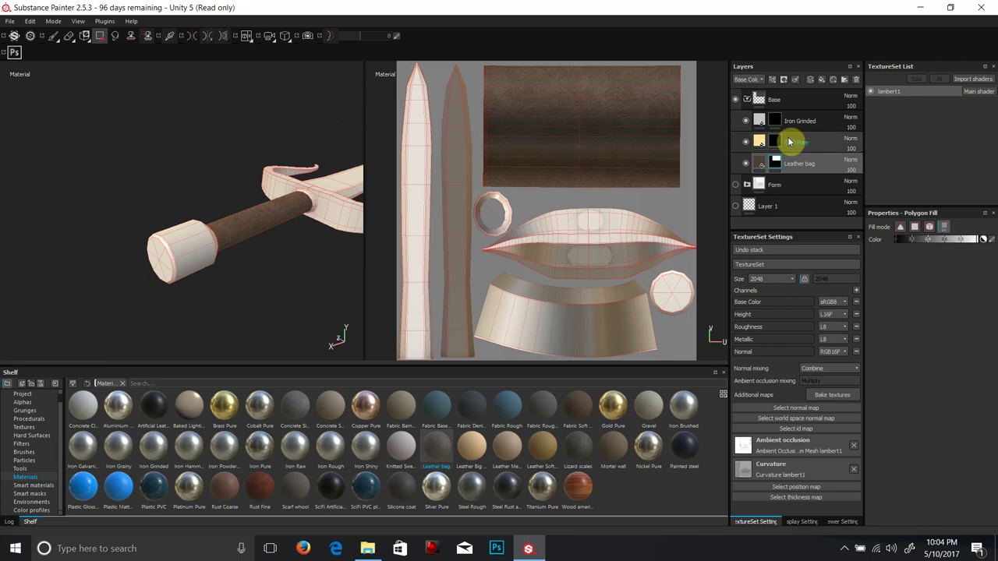
- Fill the crossguard, small ring and round pommel cap UV islands in the Gold Pure mask
click(774, 143)
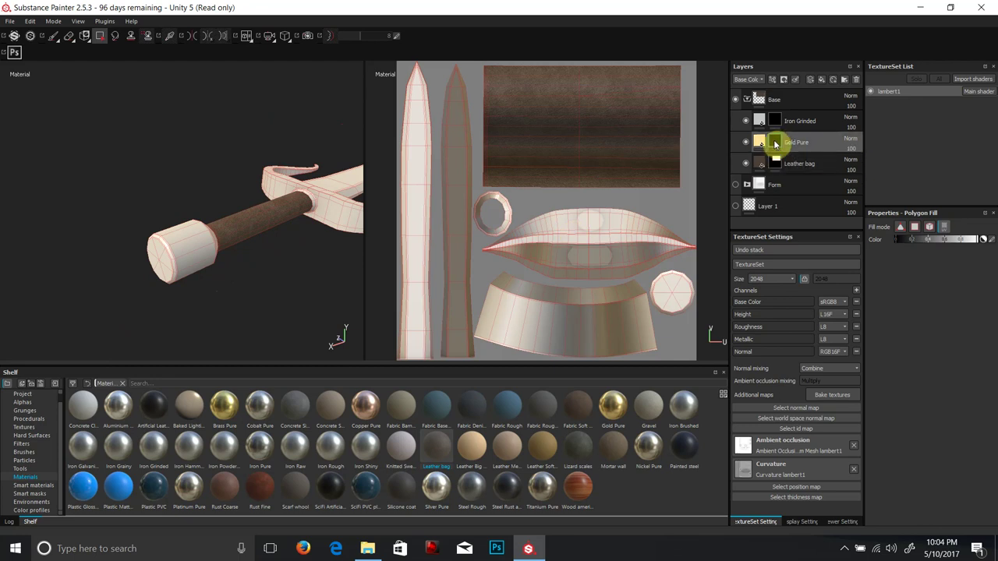
click(590, 241)
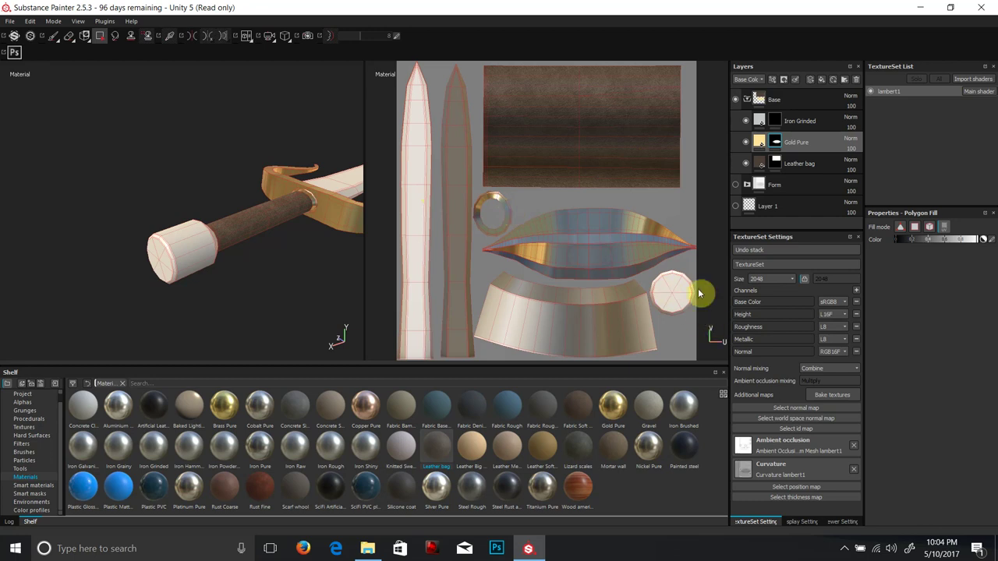
click(674, 292)
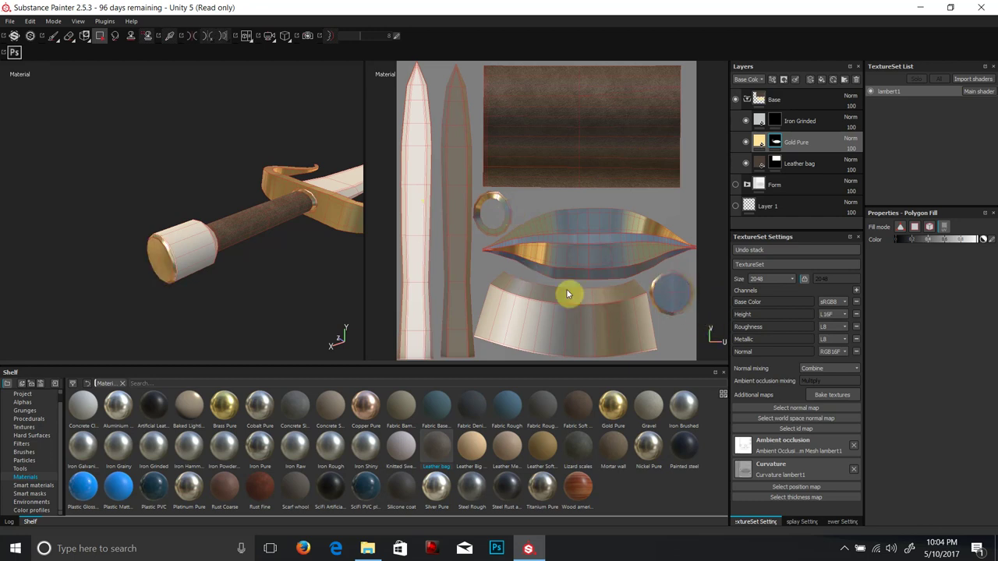
- Fill the pommel's beveled edge faces in the Gold Pure mask using the triangle fill mode, and check the result on the sword
click(901, 227)
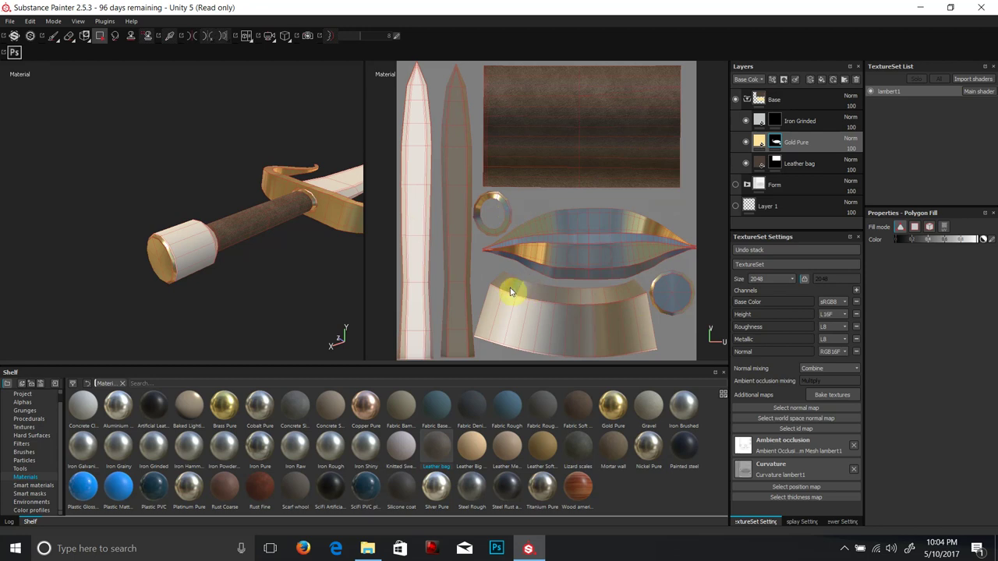
click(505, 282)
drag(522, 287, 562, 291)
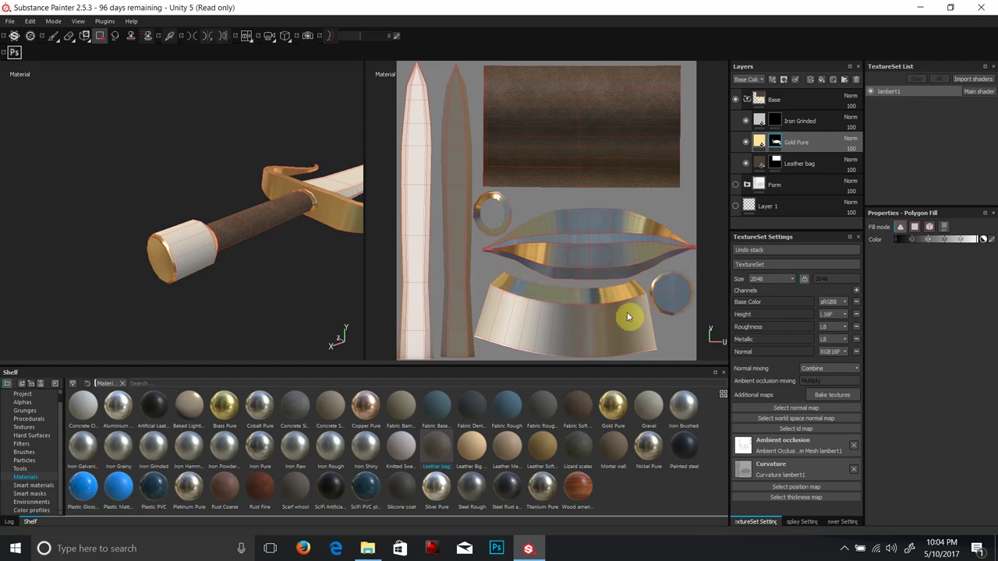
scroll(190, 212, up, 5)
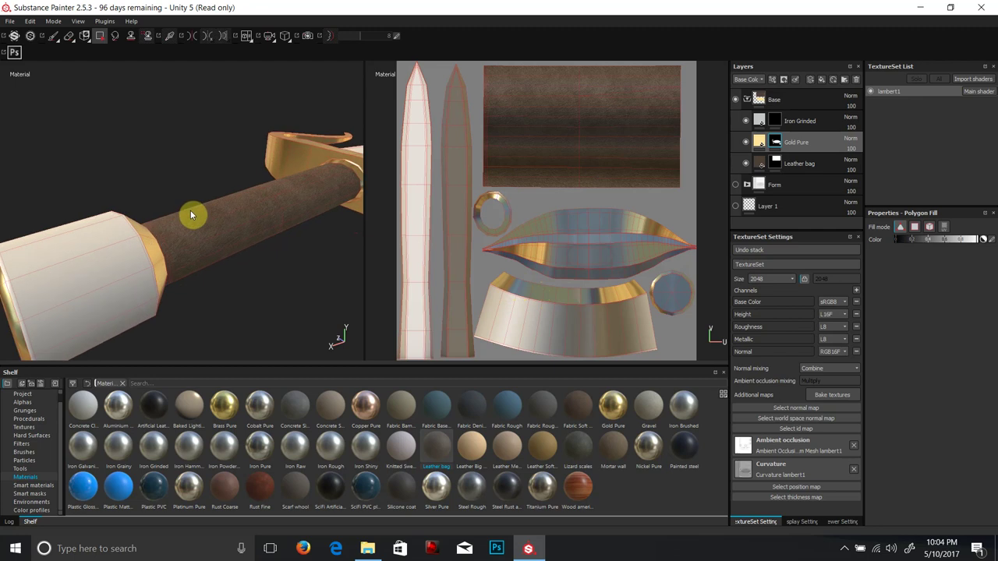
scroll(191, 210, down, 3)
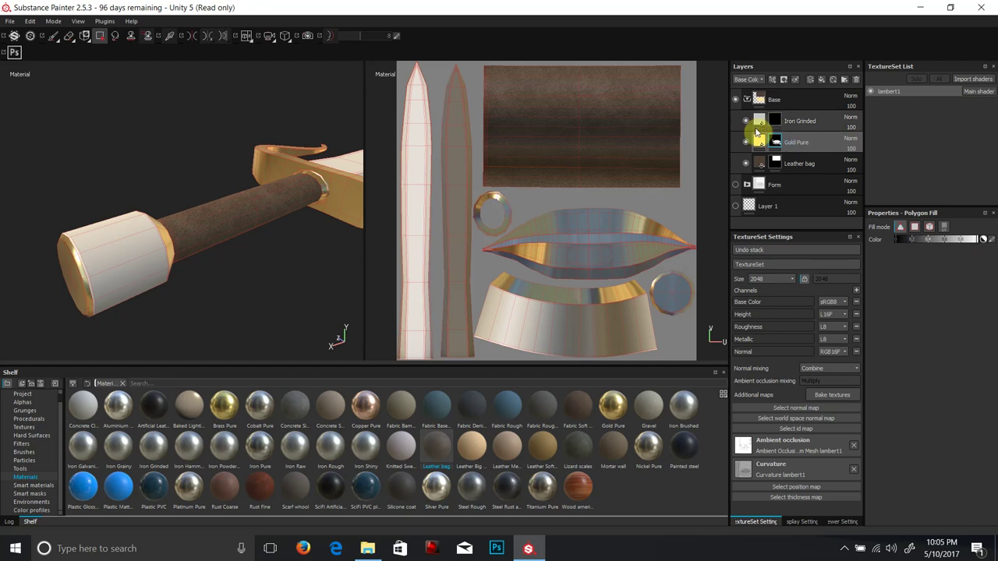
scroll(323, 189, up, 2)
scroll(324, 189, down, 3)
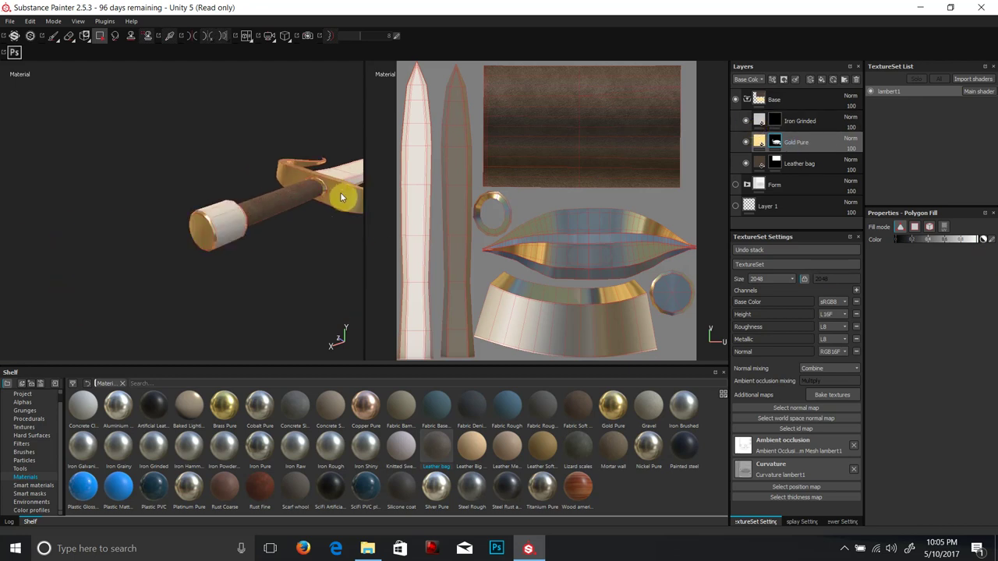
alt+drag(328, 176, 179, 227)
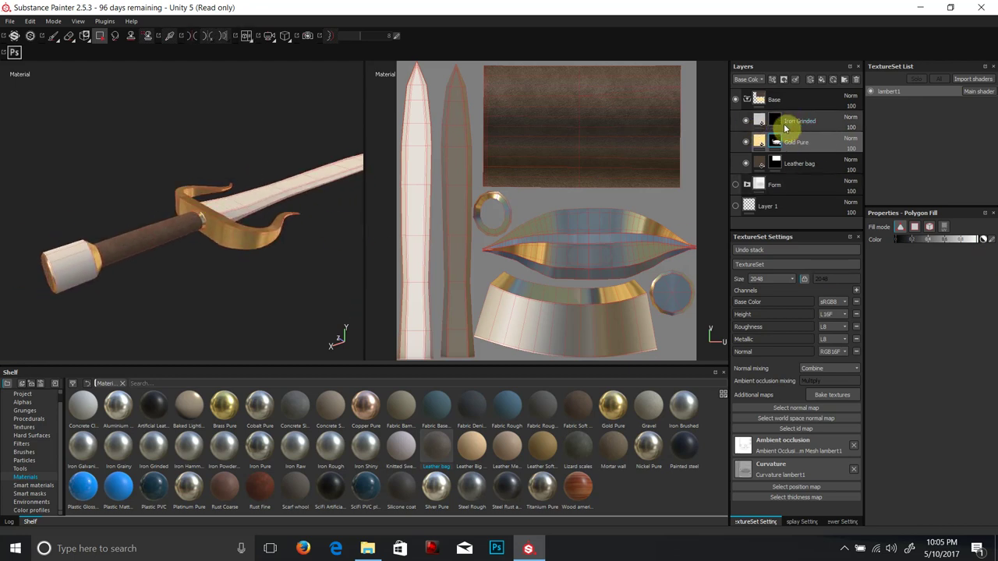
- Fill both blade UV islands in the Iron Grinded mask using the UV chunk fill mode
click(945, 227)
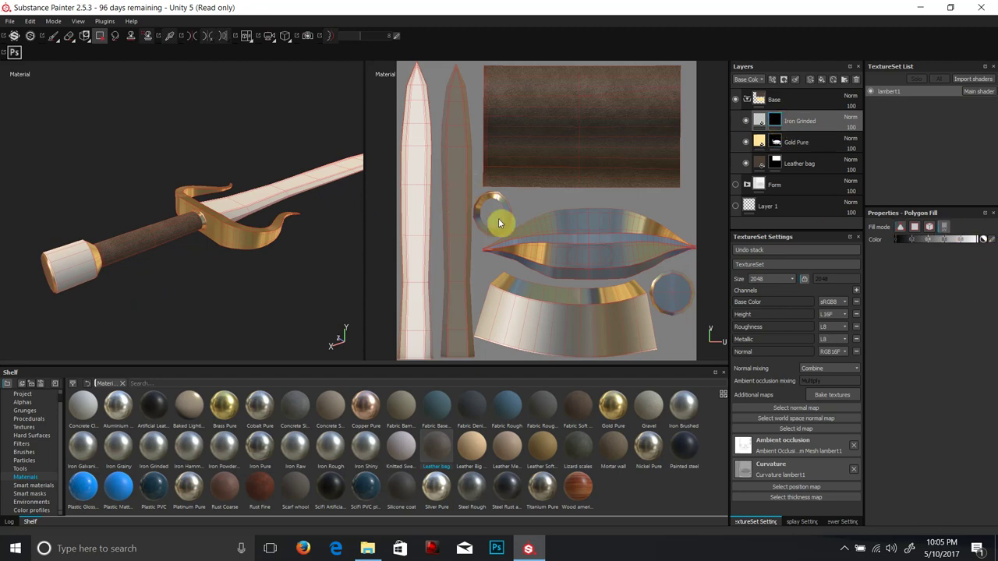
double_click(783, 121)
click(407, 142)
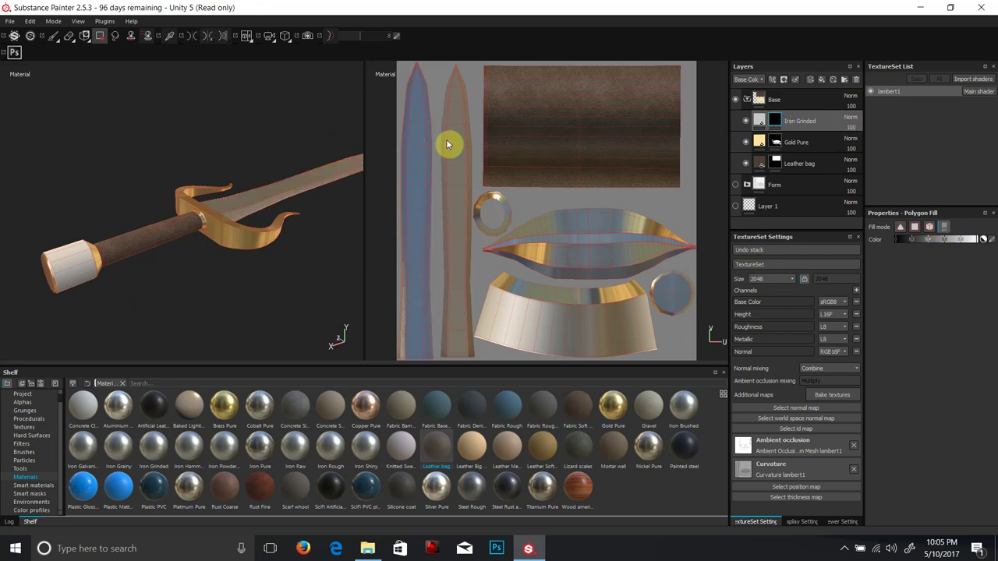
click(460, 156)
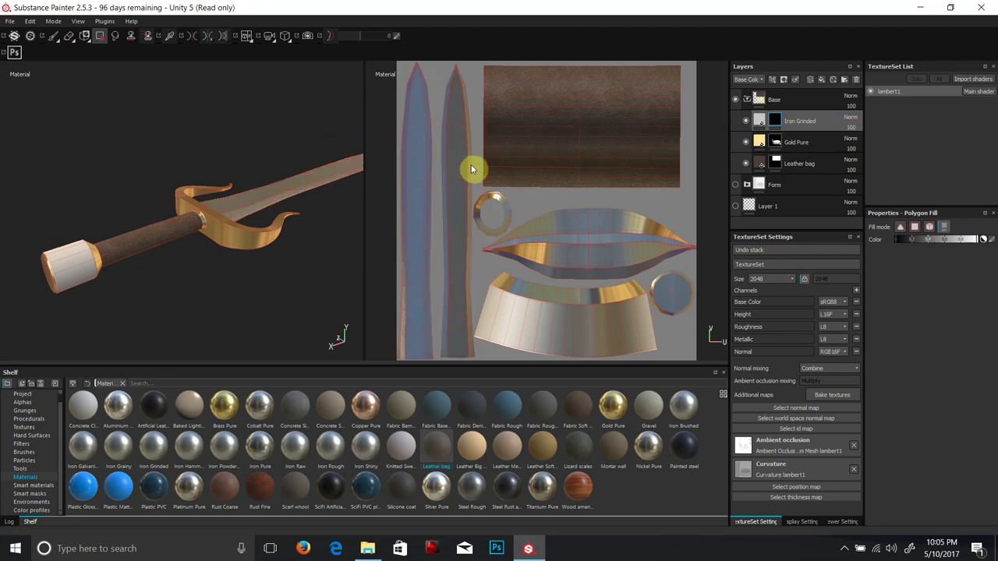
click(484, 327)
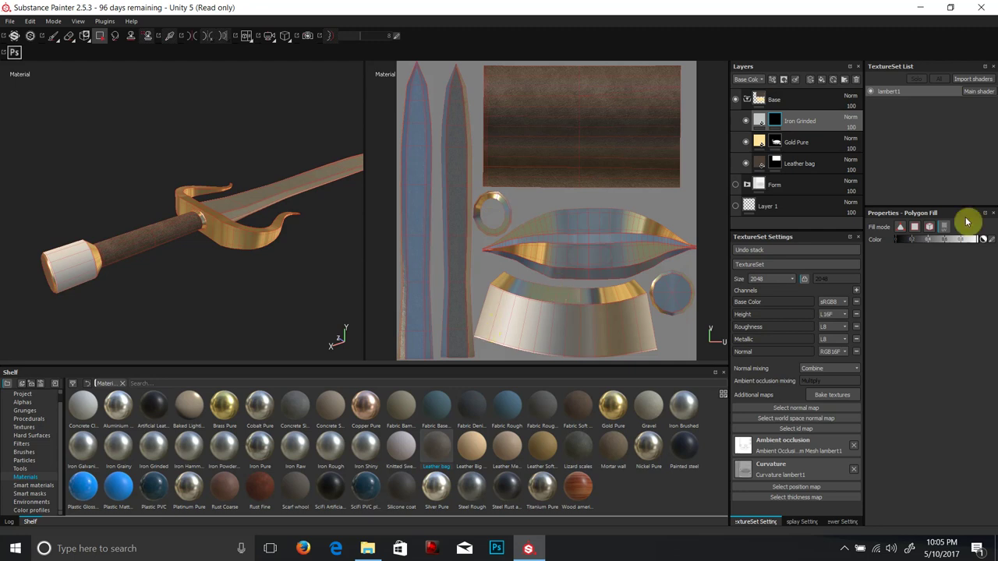
- Fill the pommel's side faces in the Iron Grinded mask using the quad fill mode, and inspect the sword from another angle
click(915, 230)
drag(474, 313, 486, 354)
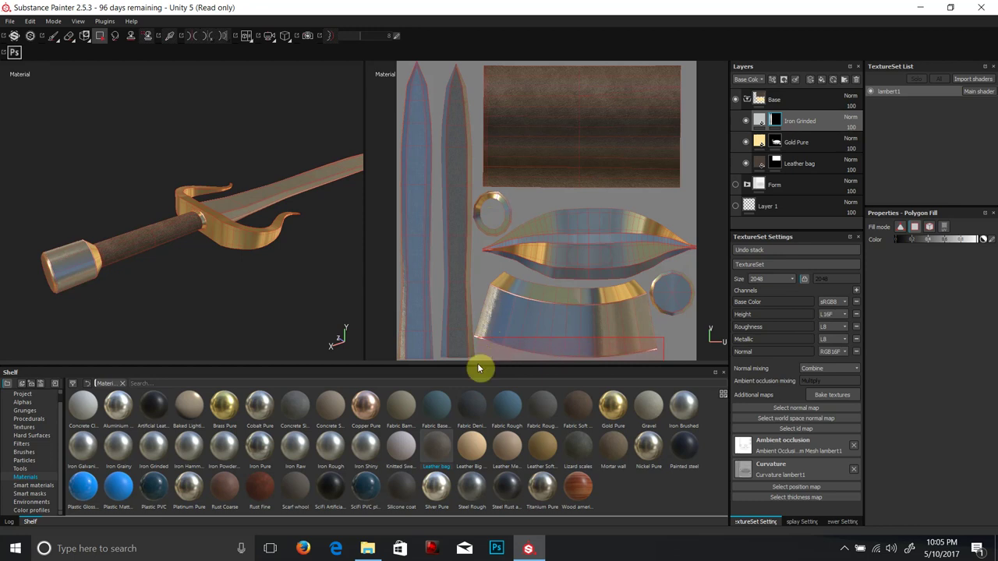
alt+drag(134, 239, 214, 251)
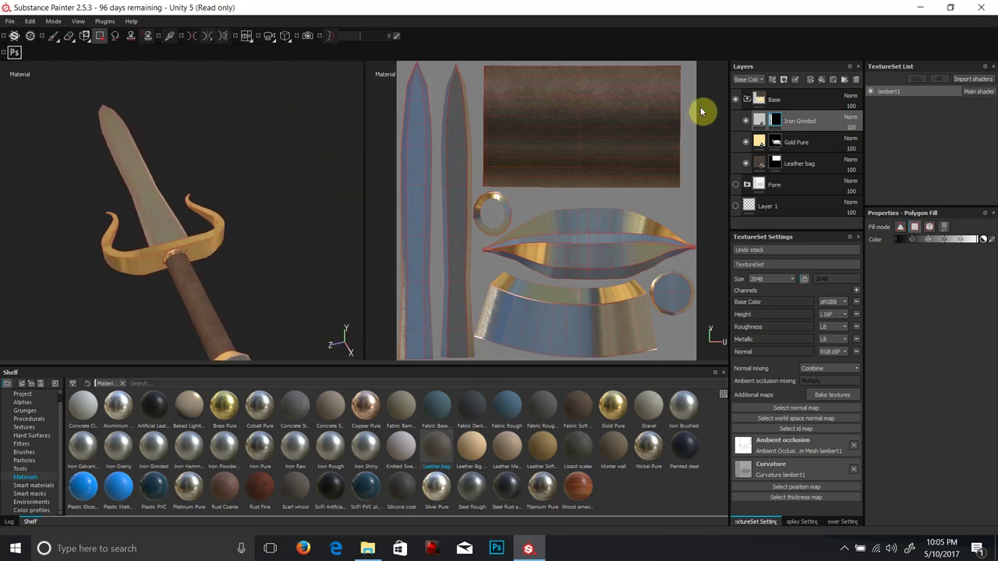
- Collapse the Base folder, make the Form folder visible and move it above Base in the layer stack
click(747, 99)
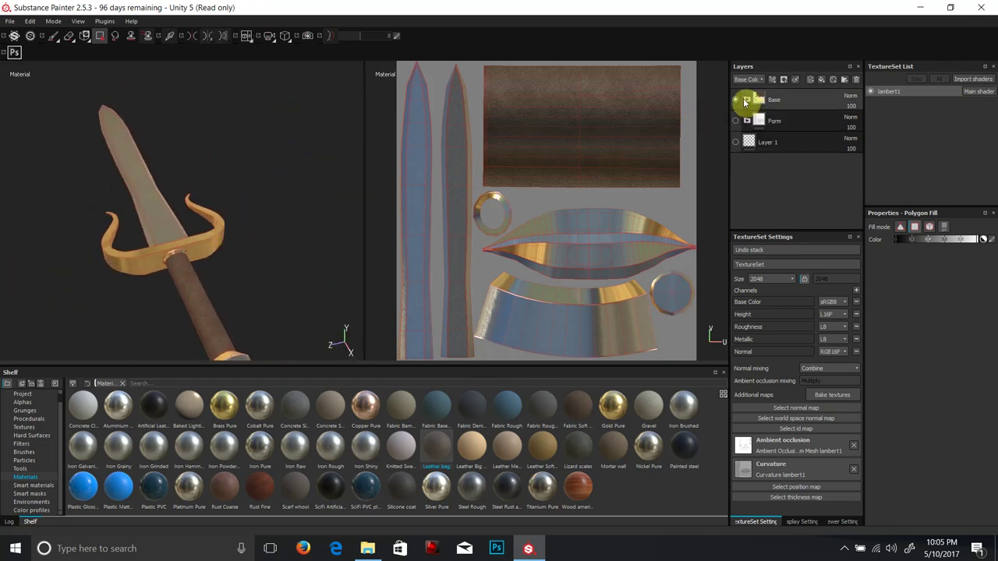
click(79, 200)
alt+drag(130, 190, 135, 254)
scroll(136, 250, up, 4)
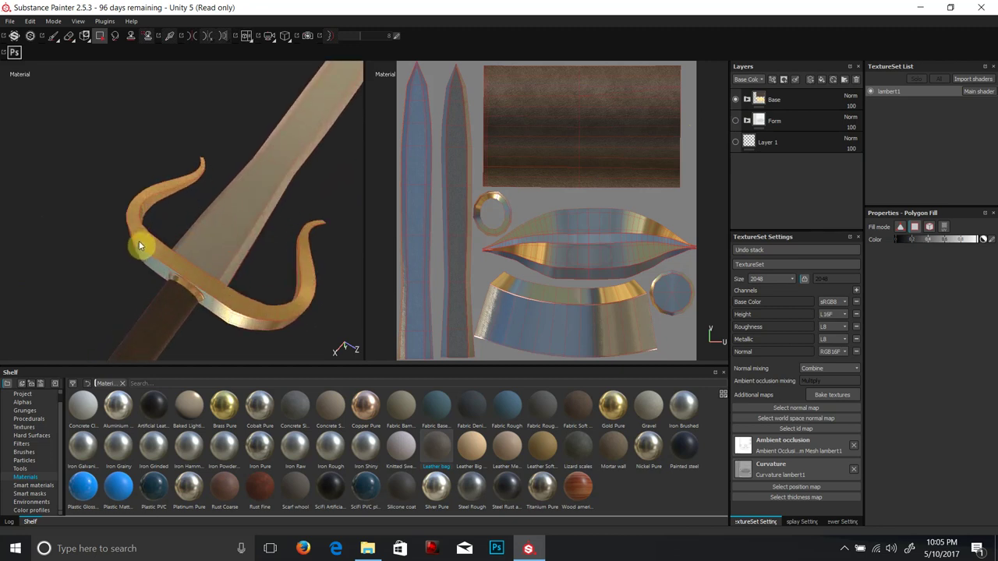
click(736, 124)
drag(774, 122, 790, 95)
alt+drag(310, 194, 116, 230)
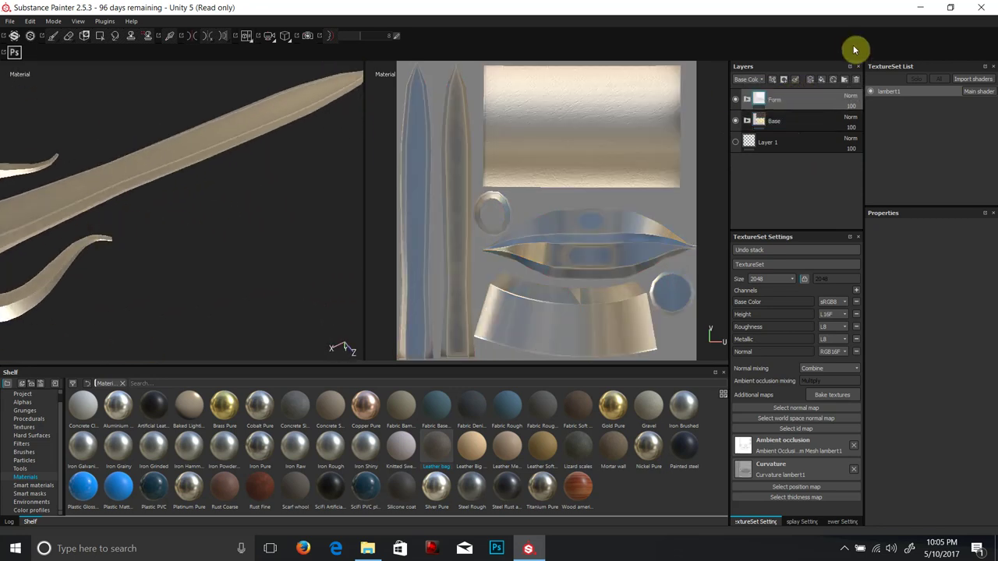
- Set the Form folder's blending mode to Passthrough
click(746, 100)
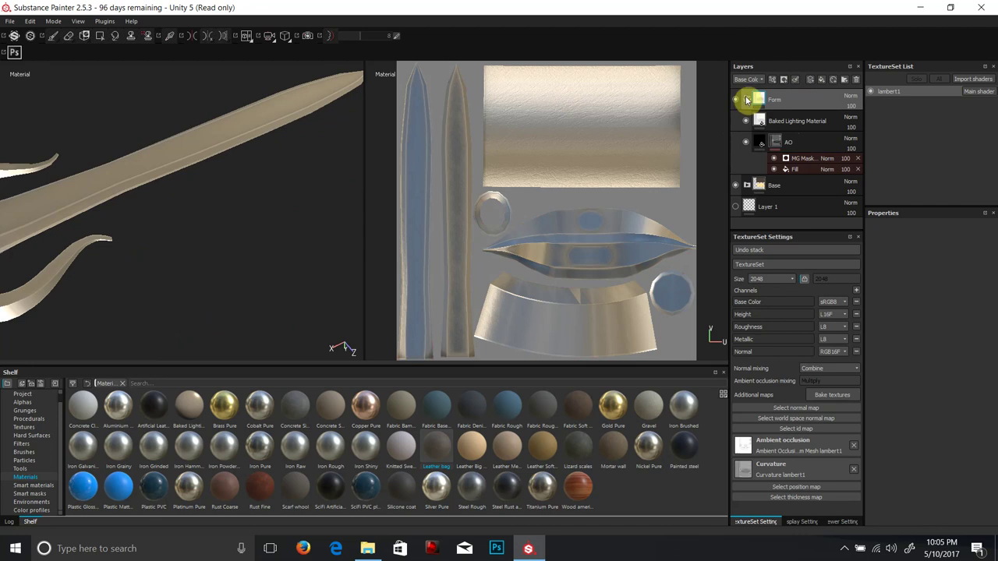
click(746, 100)
click(849, 102)
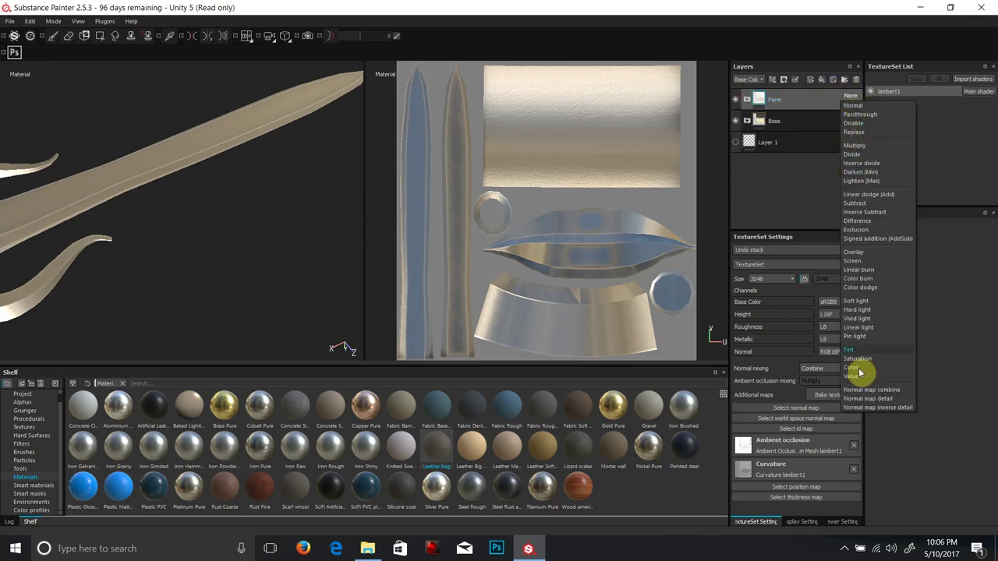
click(861, 115)
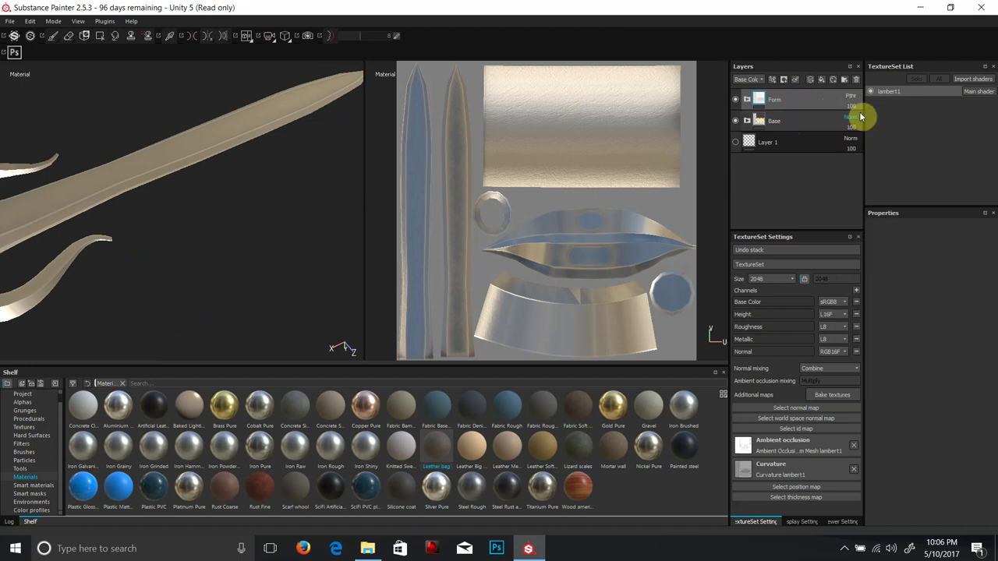
- Inside the Form folder, set the Baked Lighting Material layer to Overlay and the AO layer to Multiply
click(746, 100)
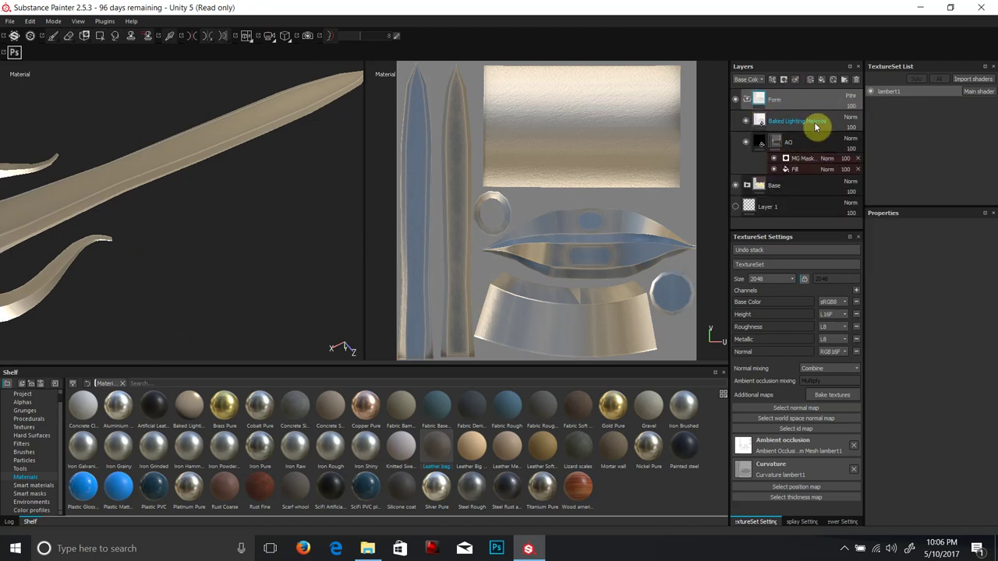
click(856, 119)
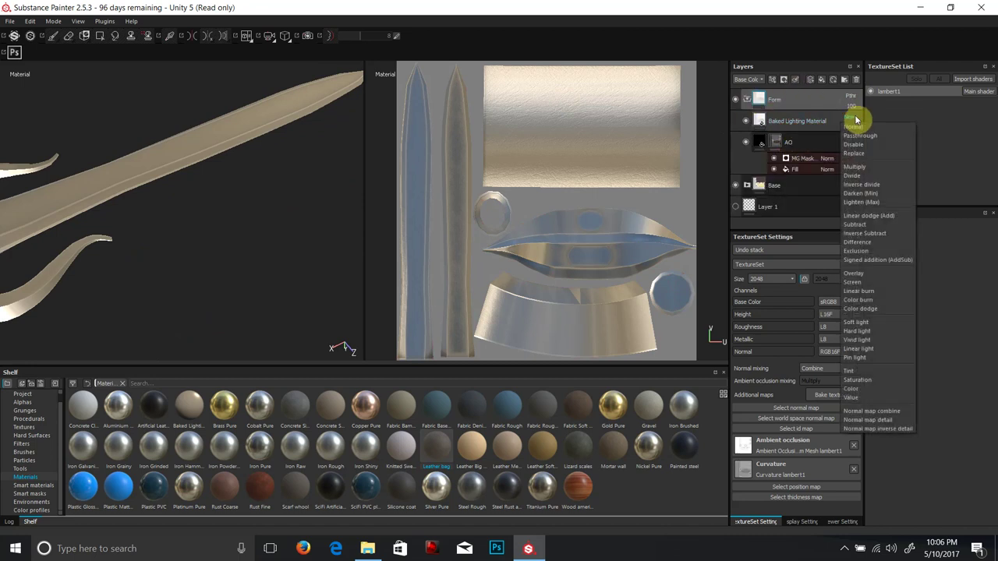
click(859, 273)
alt+drag(123, 248, 202, 246)
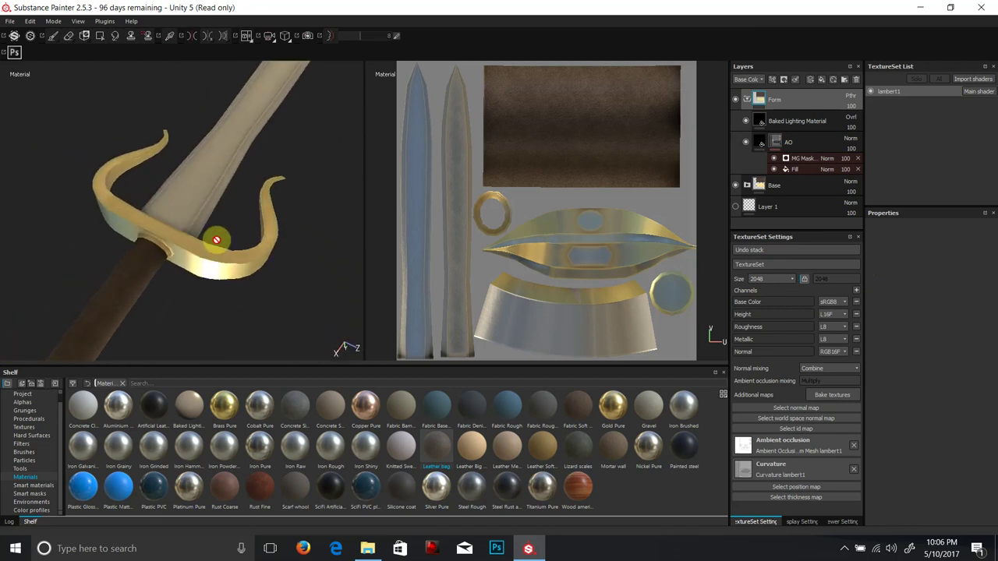
click(850, 139)
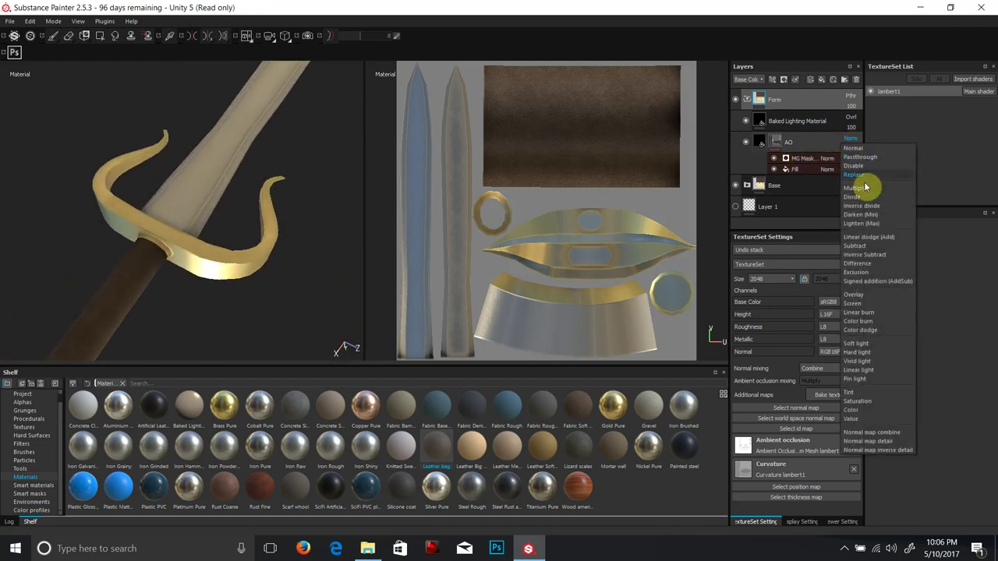
click(863, 190)
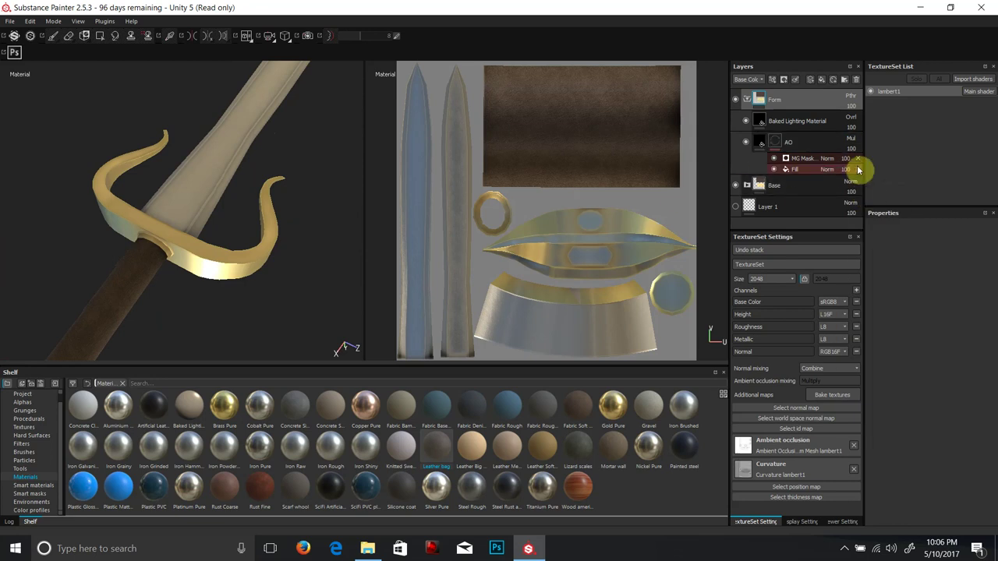
- Try the Screen blending mode on the AO layer's MG Mask effect
click(829, 160)
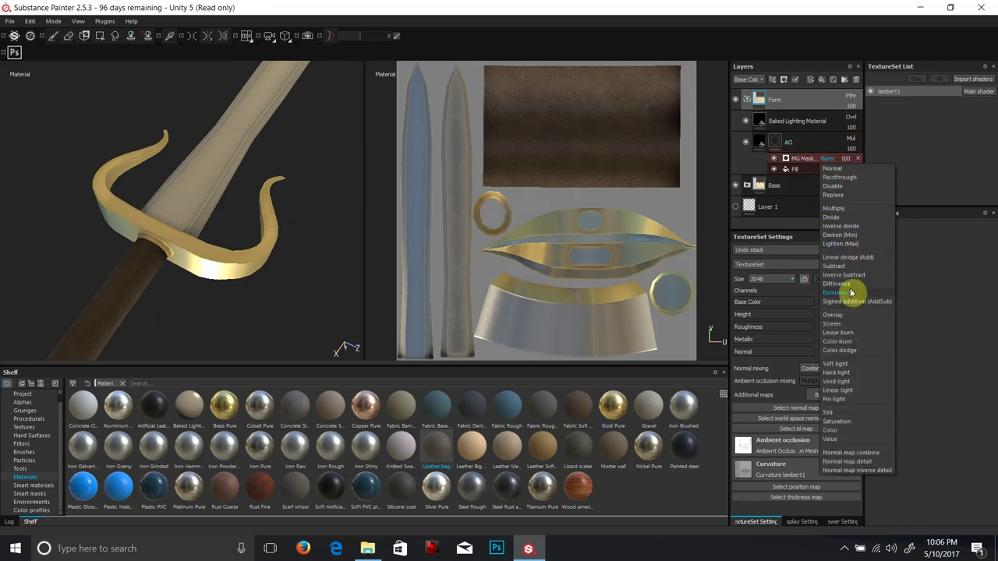
click(832, 323)
alt+drag(244, 254, 127, 221)
- Set the blending mode of the AO layer's MG Mask effect to Multiply
click(830, 160)
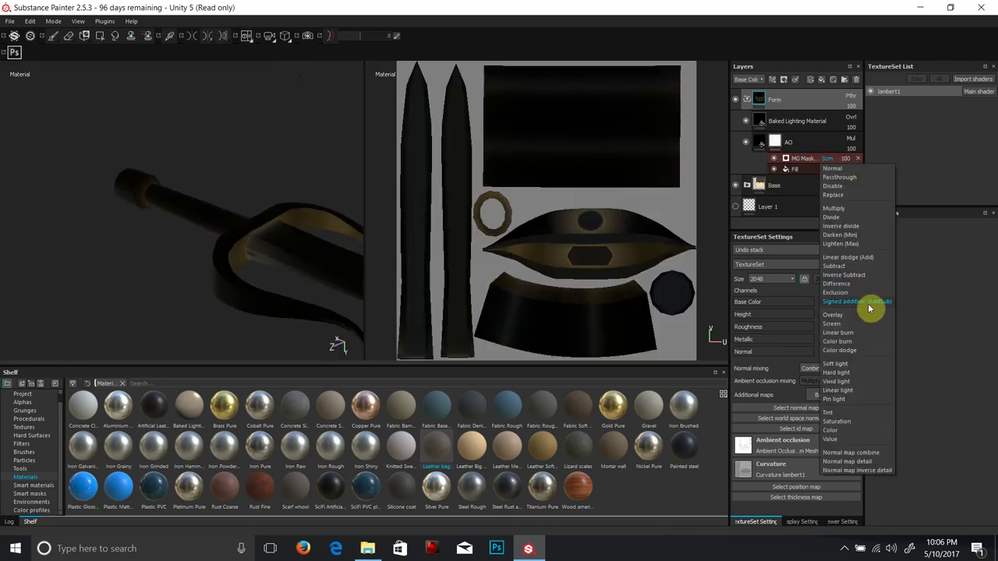
click(840, 209)
alt+drag(197, 229, 138, 232)
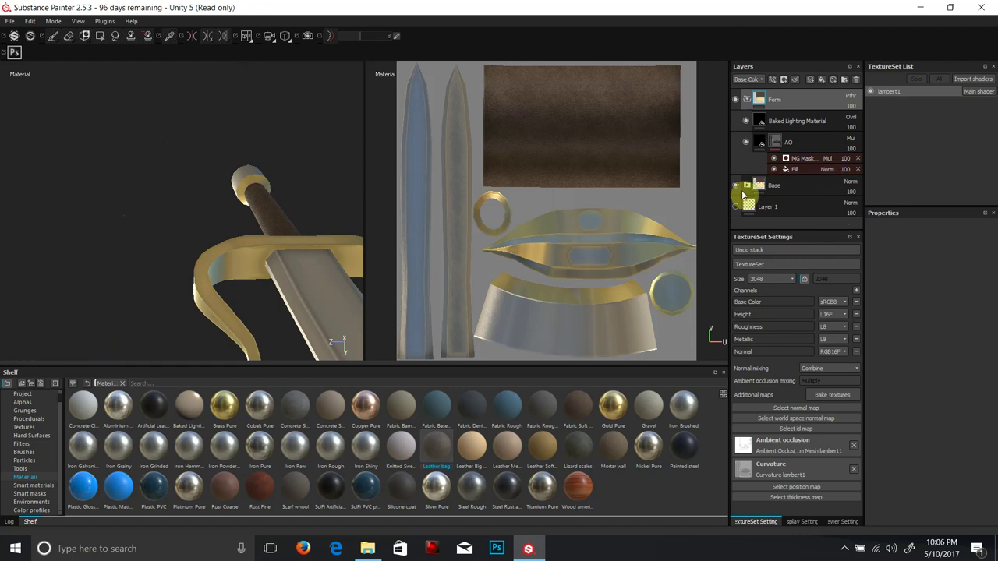
- Examine how the blended AO and baked lighting look on the sword's blade, crossguard and grip
alt+drag(177, 247, 441, 250)
scroll(229, 176, down, 3)
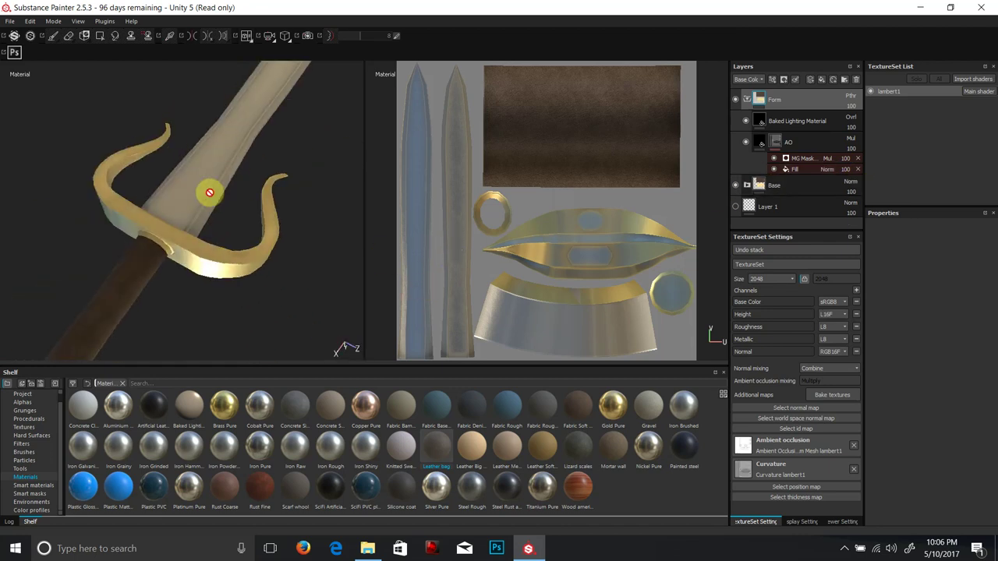
scroll(187, 212, up, 3)
scroll(187, 222, down, 6)
alt+drag(219, 216, 256, 263)
scroll(256, 263, down, 1)
scroll(85, 180, up, 3)
alt+drag(84, 179, 239, 243)
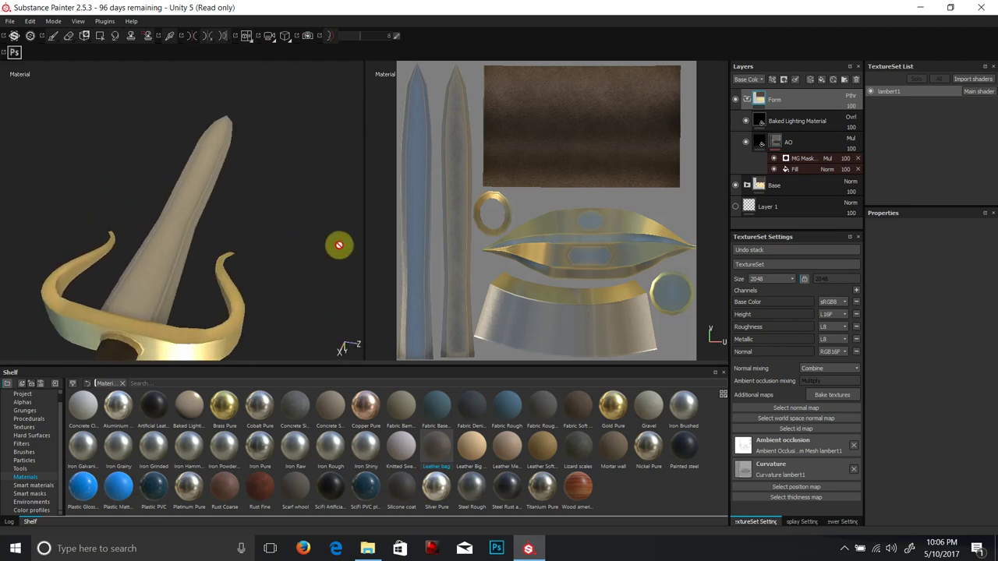
- Collapse the Form folder, toggle its visibility to compare the sword with and without it, and inspect the crossguard and blade base
click(747, 99)
click(734, 100)
click(735, 100)
click(734, 100)
alt+drag(329, 160, 301, 156)
click(735, 100)
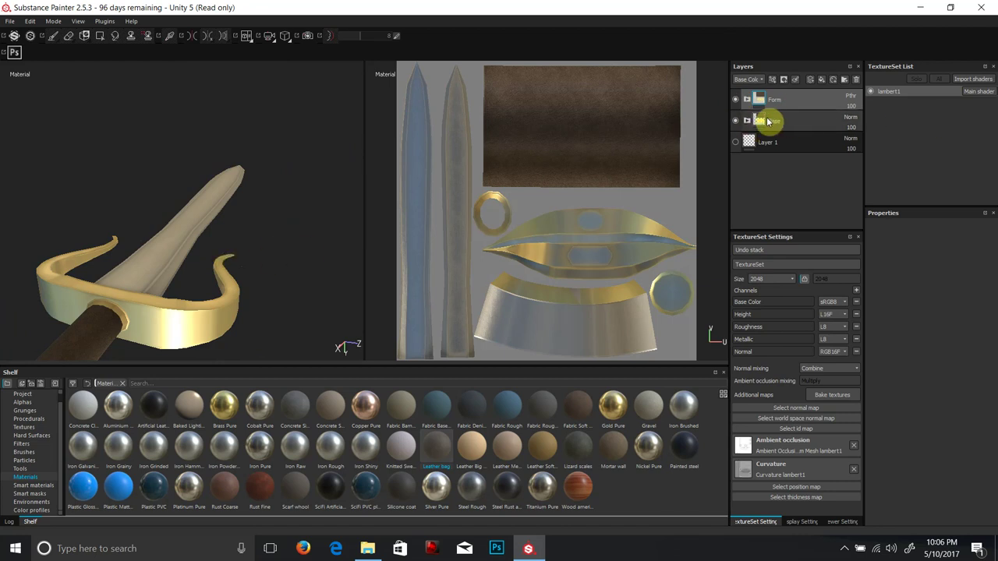
alt+drag(216, 286, 183, 305)
mouse_move(763, 115)
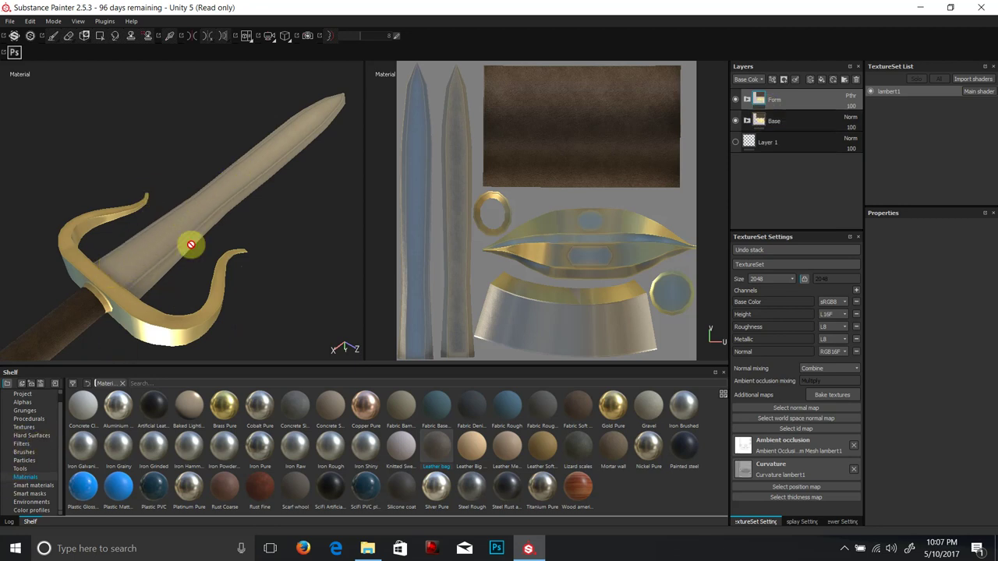
alt+drag(172, 256, 259, 328)
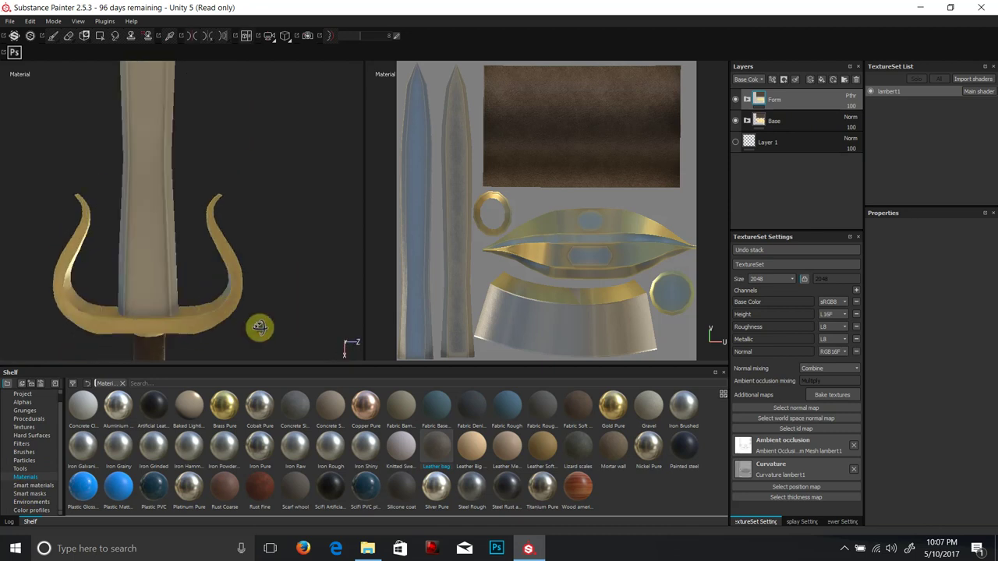
alt+middle_drag(196, 291, 275, 278)
scroll(249, 233, down, 3)
scroll(251, 225, up, 3)
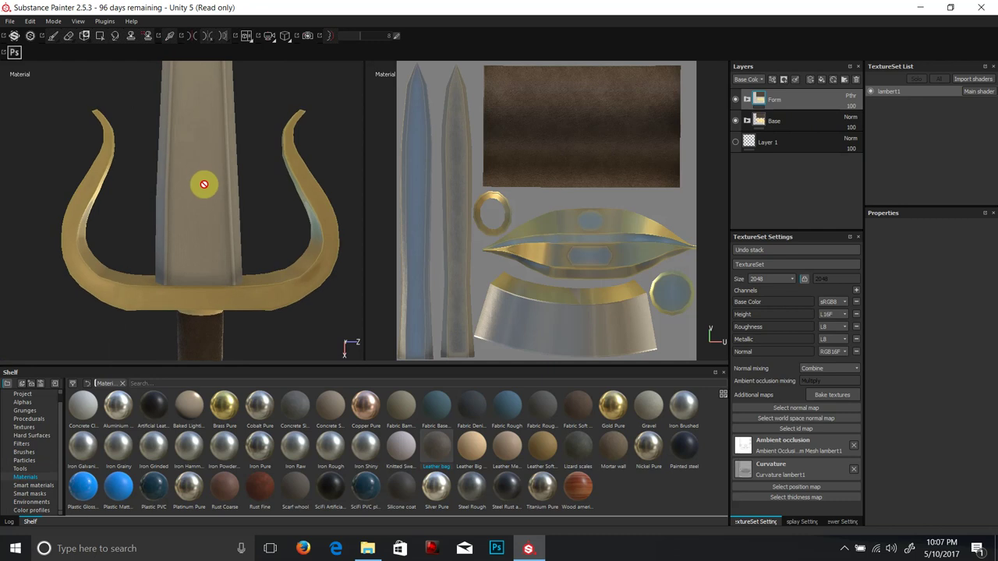
- Look through the shelf's brushes and alphas for a detail to stamp on the sword
click(31, 452)
scroll(318, 463, down, 1)
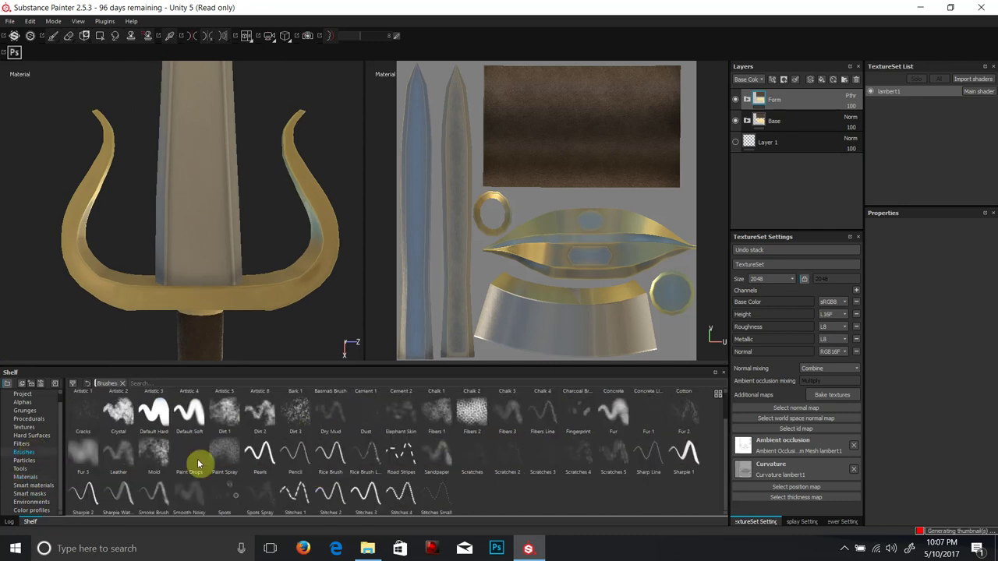
click(22, 403)
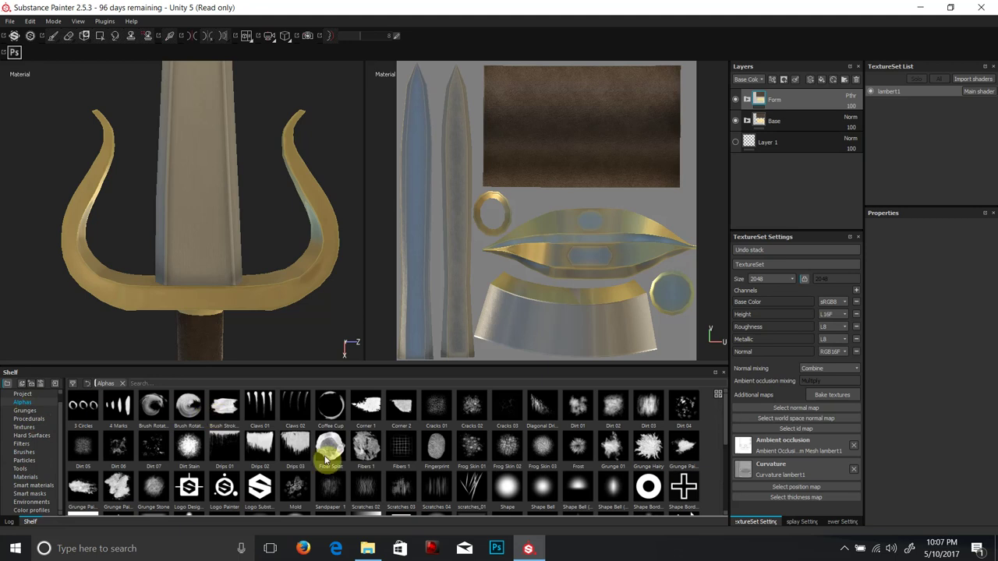
scroll(476, 508, down, 3)
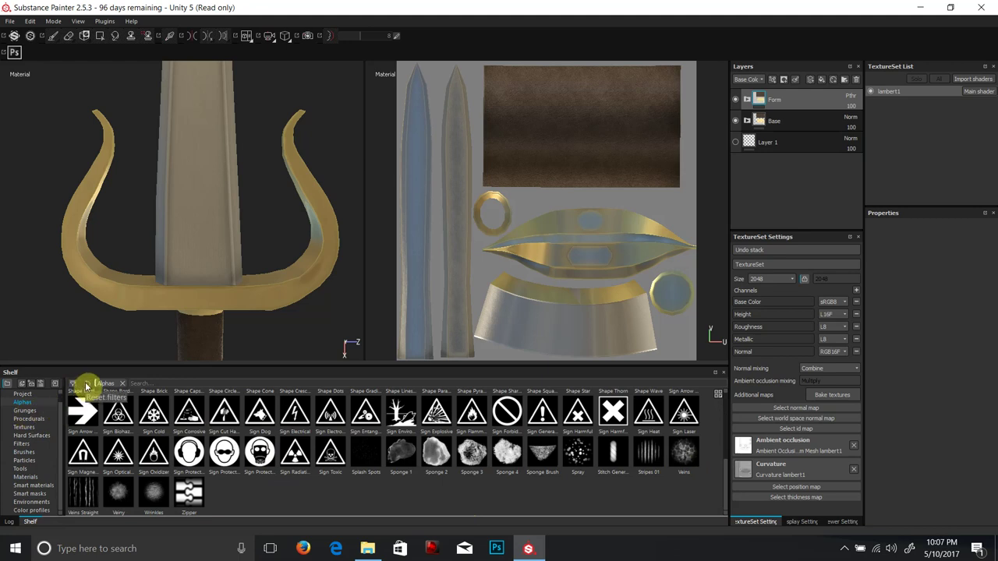
click(25, 452)
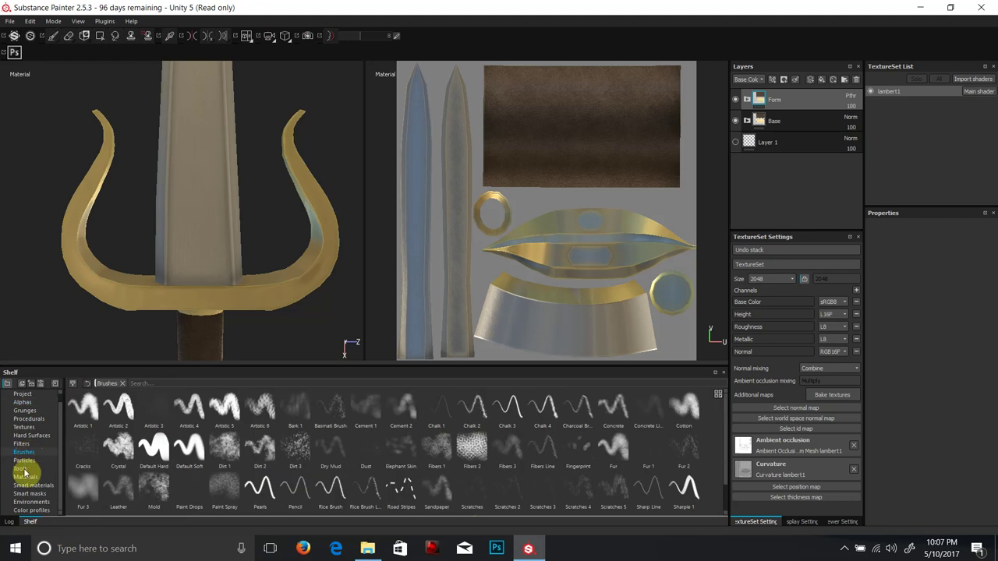
- Add a new paint layer above the Form folder and load the Screw Bolt tool for painting
click(22, 469)
drag(293, 417, 226, 264)
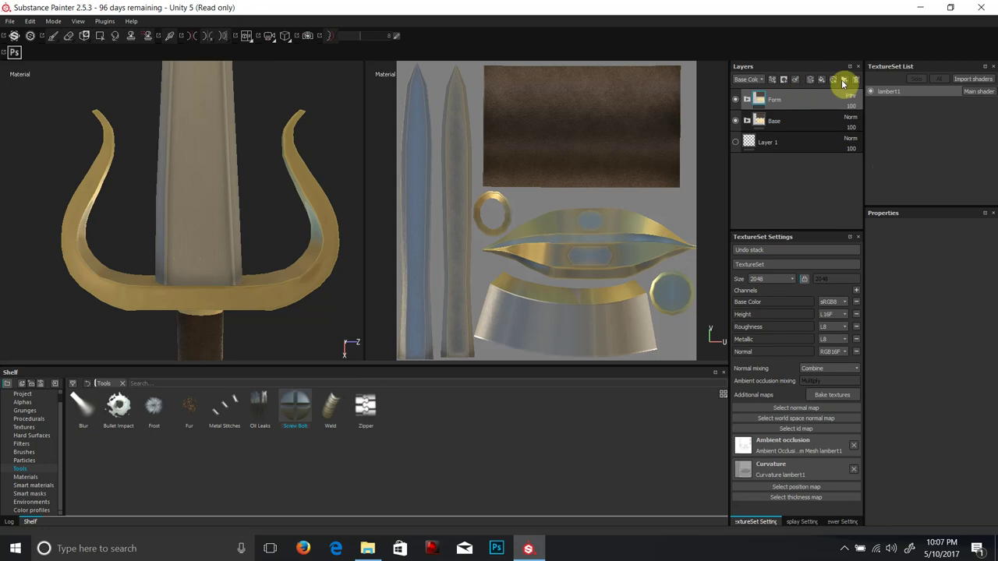
click(809, 80)
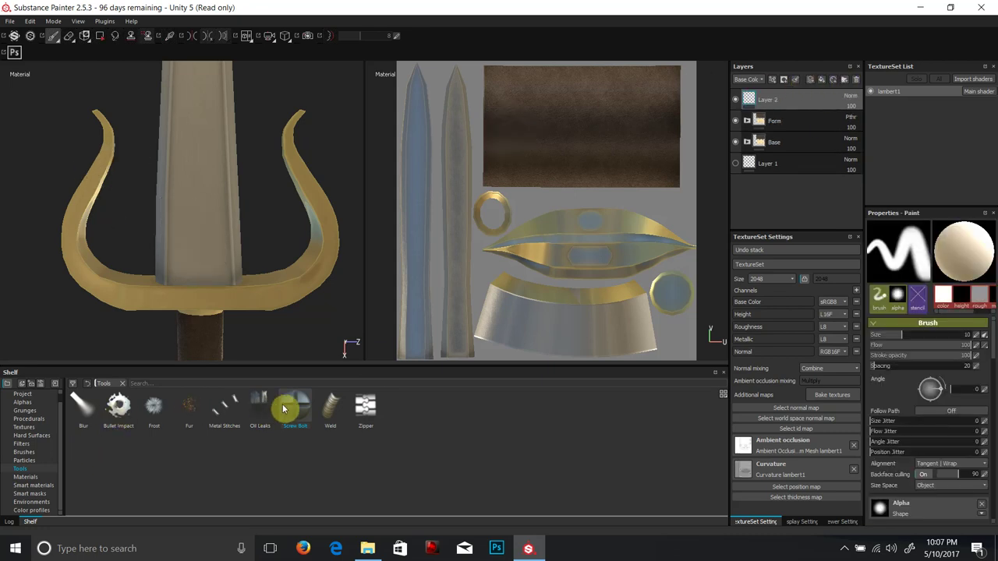
drag(290, 407, 210, 222)
click(198, 247)
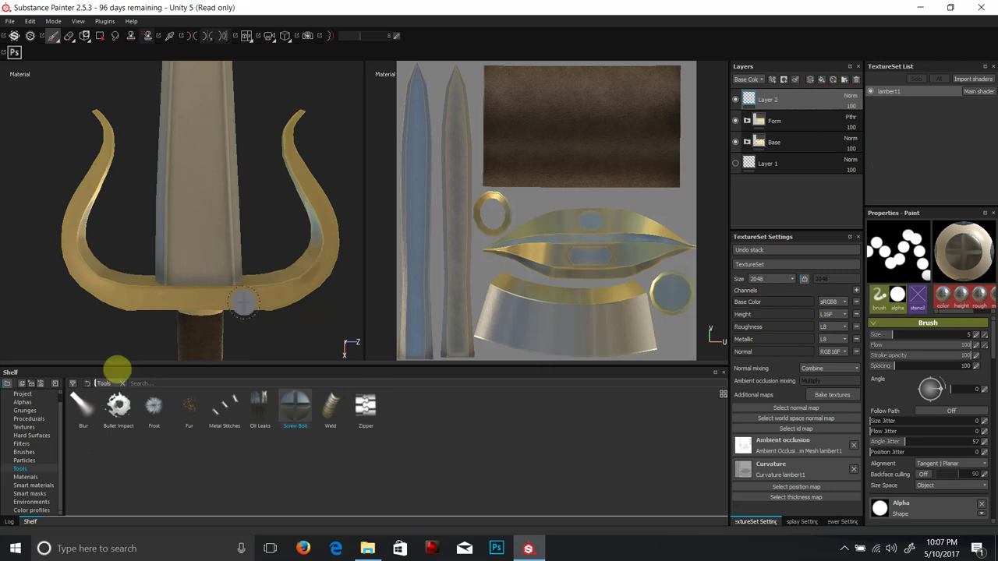
- Find the Sign Harmful (Square) alpha in the shelf and assign it to the brush
click(21, 402)
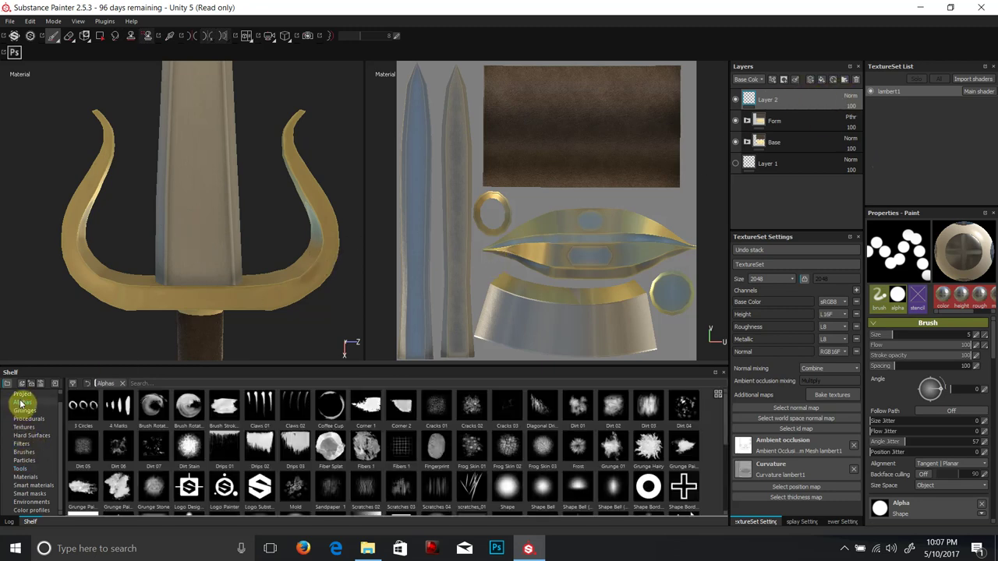
scroll(321, 423, down, 2)
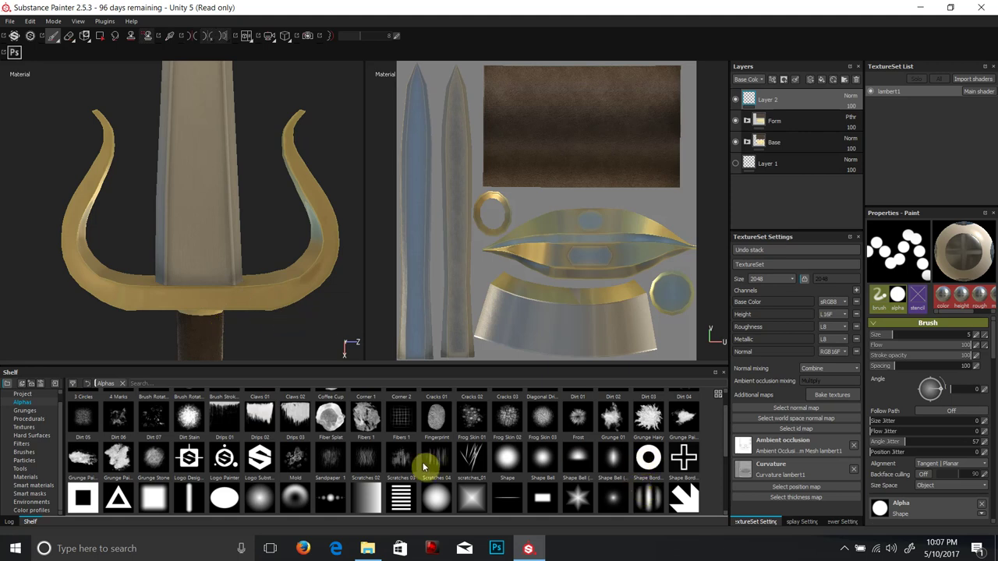
scroll(422, 466, down, 3)
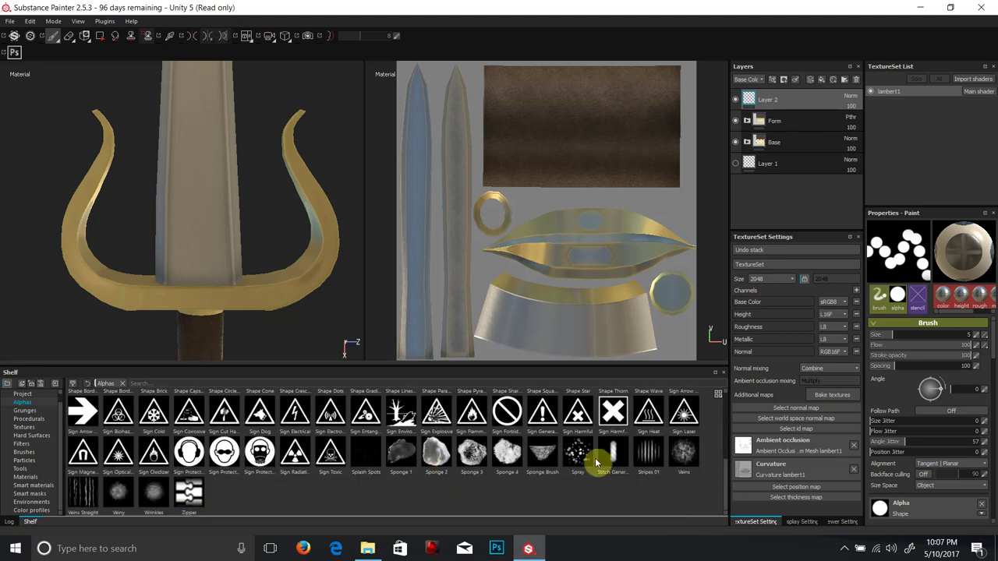
scroll(598, 458, up, 3)
scroll(598, 457, down, 3)
scroll(599, 457, up, 3)
scroll(598, 457, down, 3)
click(612, 440)
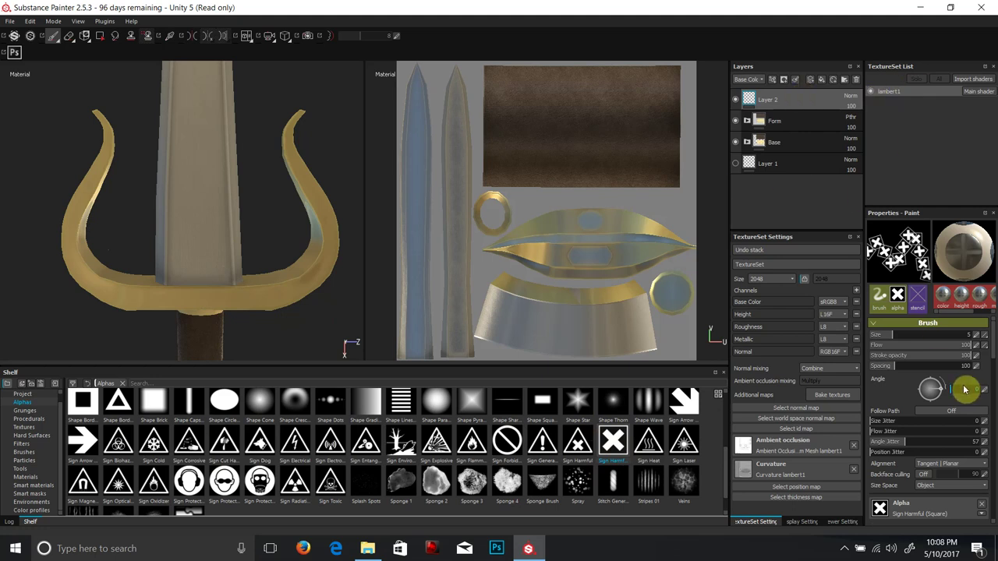
- Turn off the color, roughness and metallic channels in the brush's material, keeping height and normal
scroll(948, 379, down, 8)
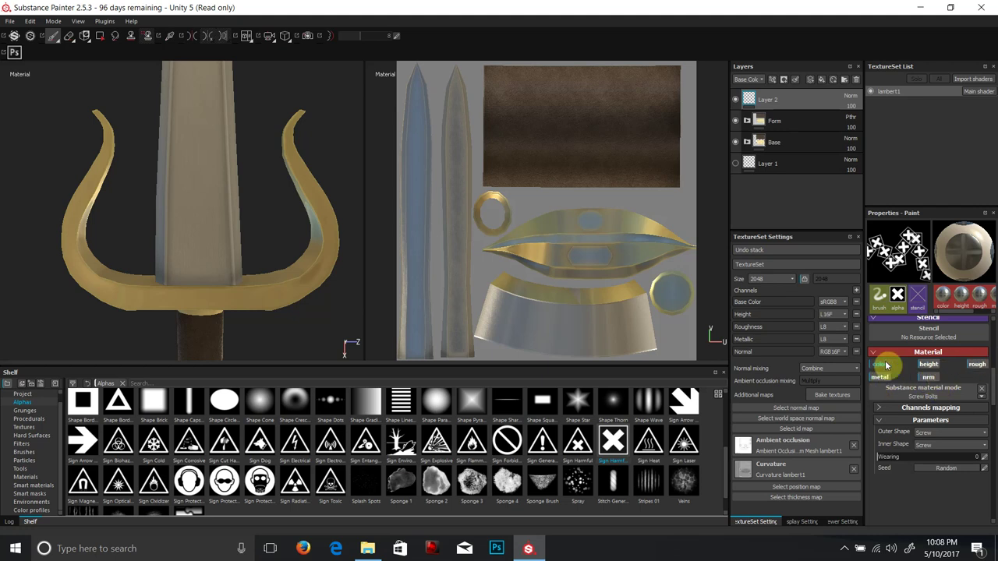
click(882, 378)
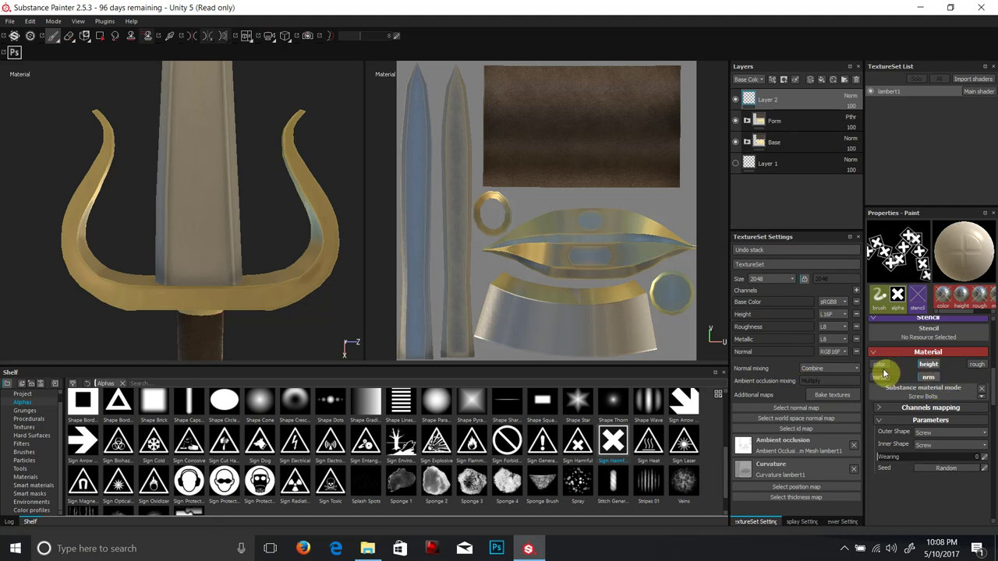
- Try stamping the Sign Harmful alpha with height and normal onto the base of the blade, and undo it
scroll(884, 371, up, 5)
scroll(884, 372, down, 4)
scroll(886, 376, up, 4)
scroll(886, 379, down, 5)
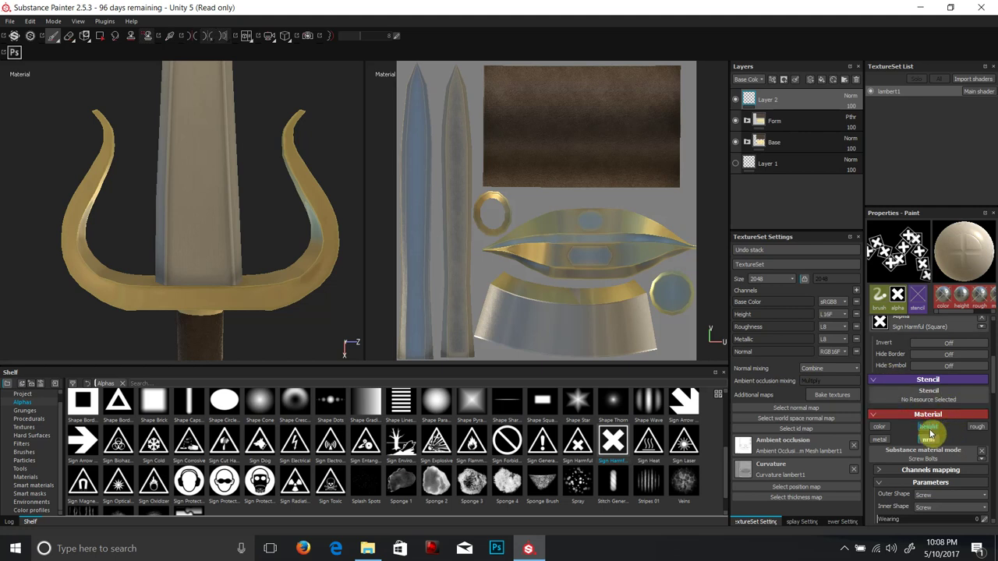
scroll(956, 428, down, 3)
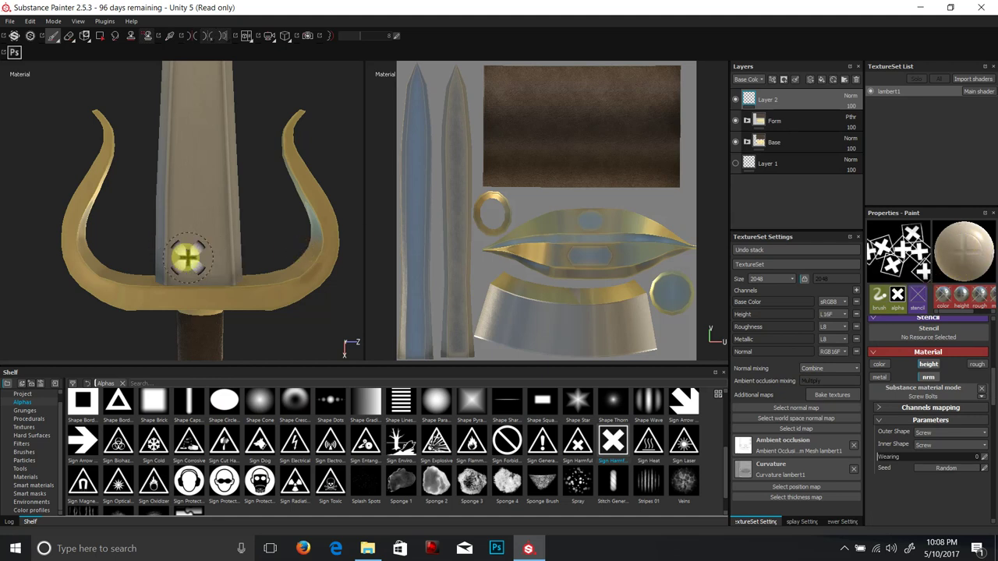
click(197, 249)
mouse_move(285, 238)
alt+mouse_down()
mouse_move(160, 162)
mouse_move(102, 236)
mouse_move(147, 205)
mouse_move(194, 207)
alt+mouse_up()
key(ctrl+z)
- Turn off the brush's height channel and try stamping the cross onto the blade with only the normal channel
click(928, 364)
click(205, 263)
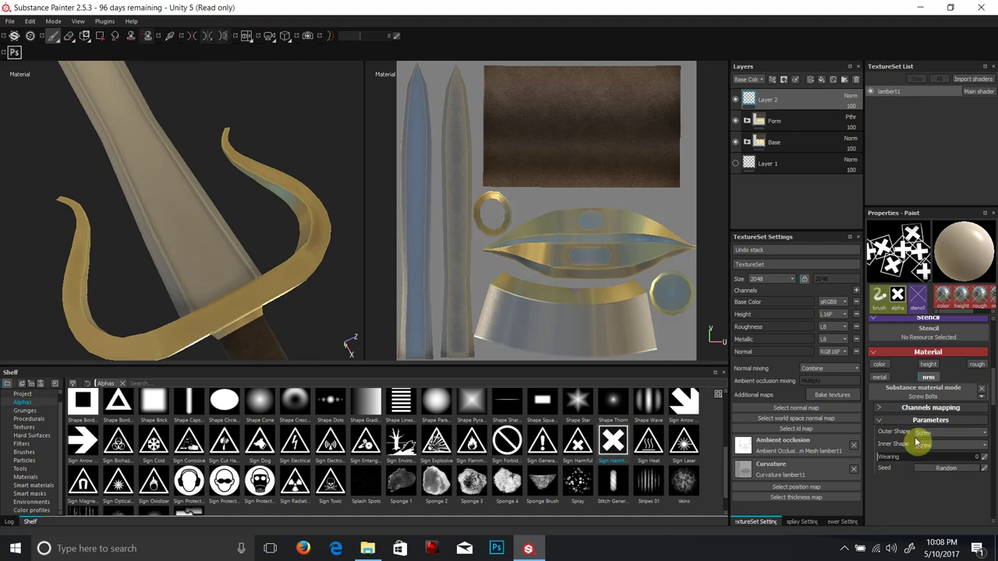
click(891, 410)
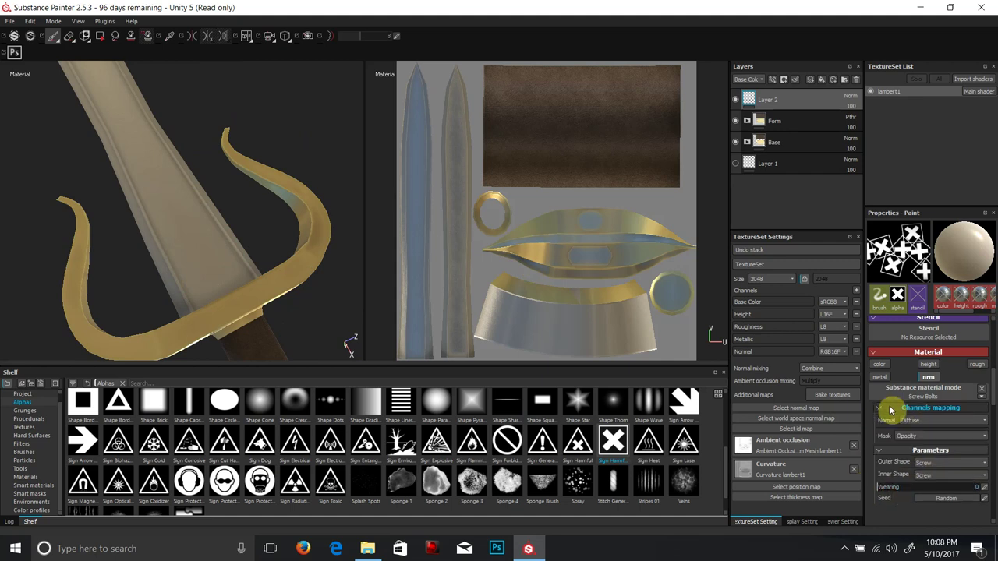
- Try a Shape Capsule stroke on the blade's UV island in the 2D view, and undo it
click(183, 400)
alt+drag(239, 292, 198, 331)
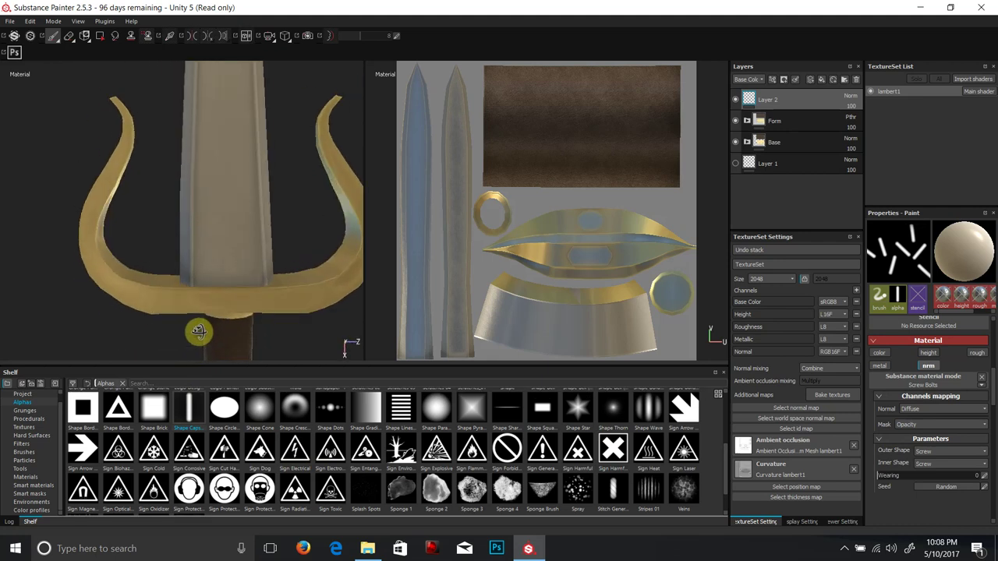
drag(457, 351, 454, 293)
key(ctrl+z)
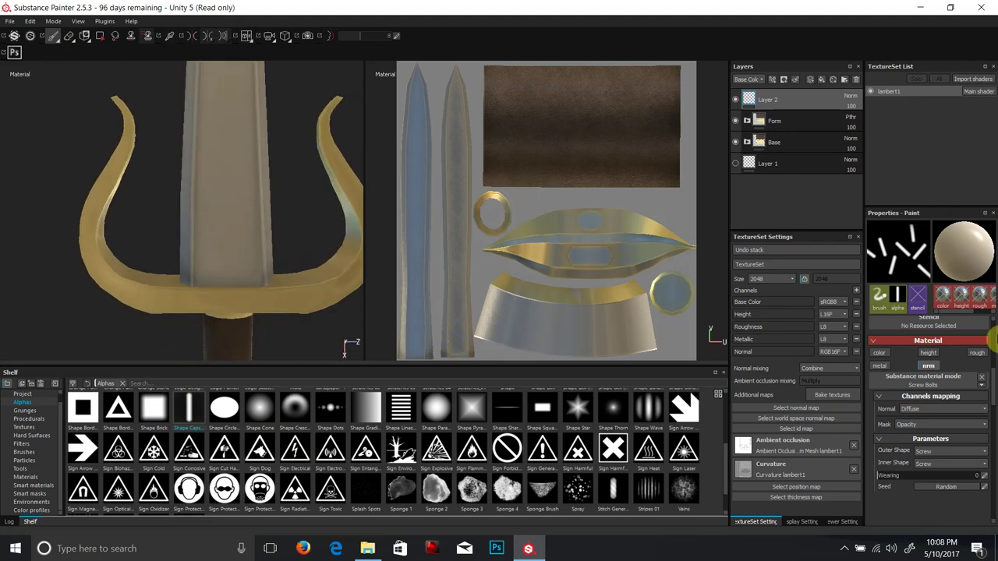
- Turn the brush's height channel back on and set the brush size to 9.03
click(928, 353)
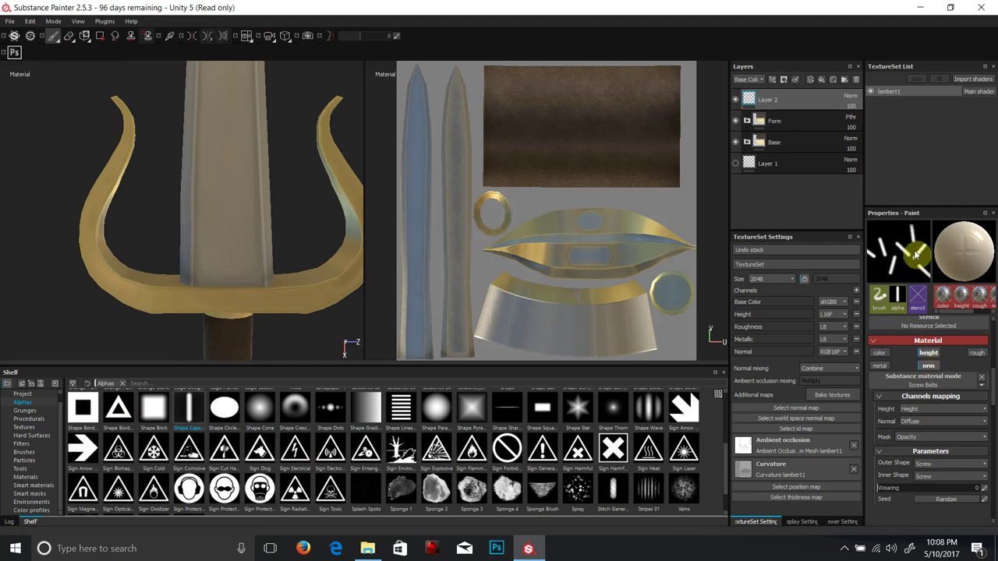
click(893, 297)
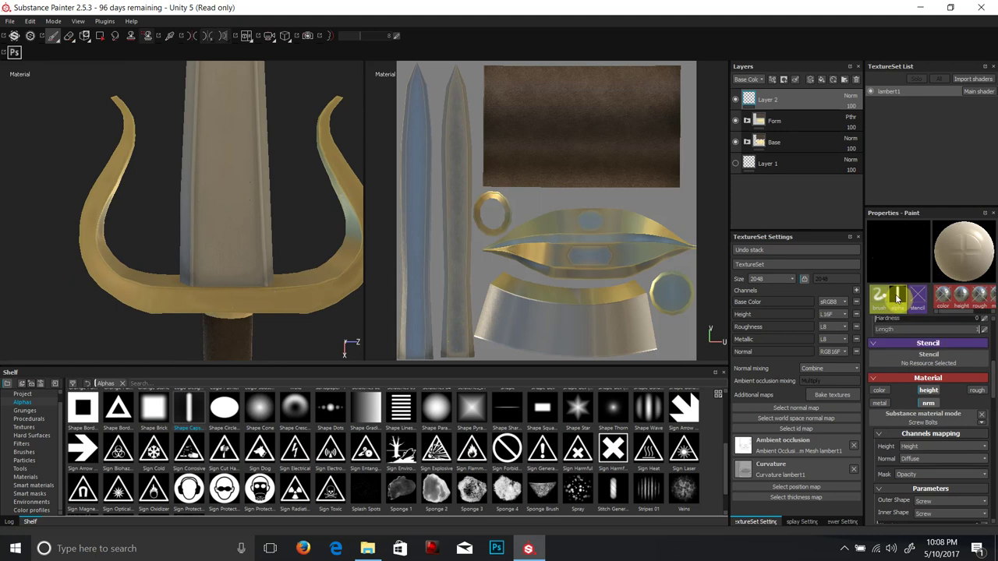
drag(886, 335, 901, 335)
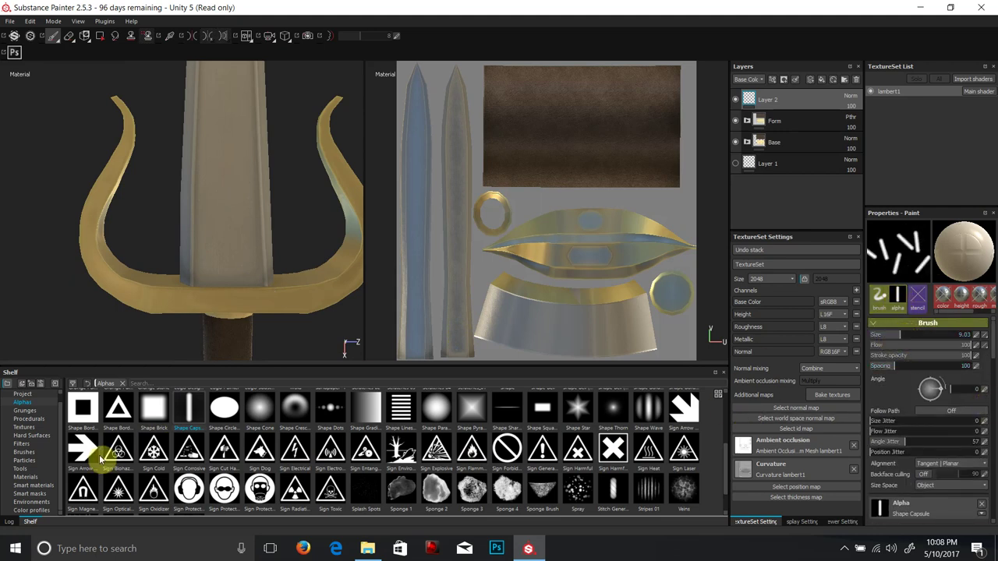
right_click(902, 256)
click(876, 301)
right_click(874, 298)
click(875, 295)
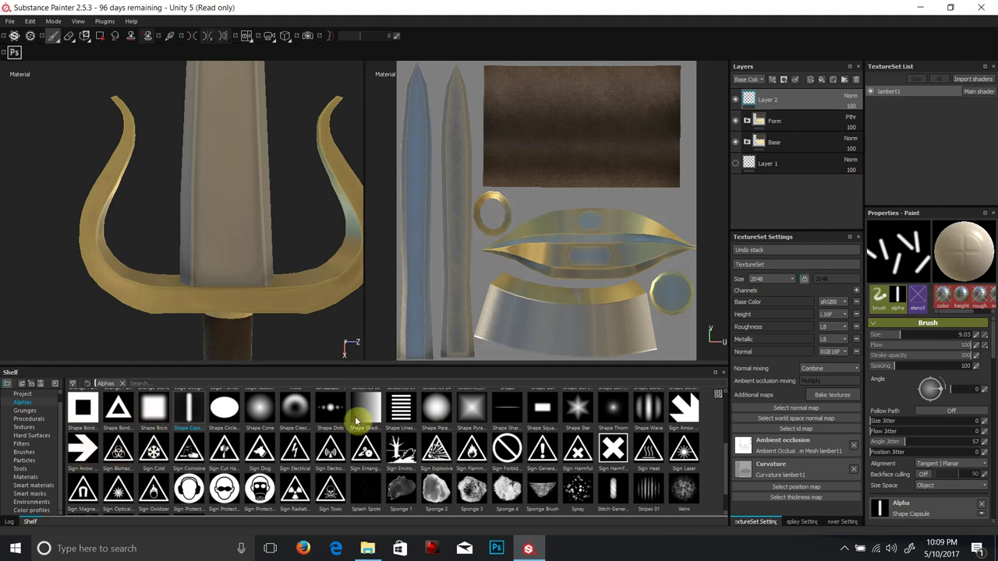
- Choose the Shape Thorn alpha and try stamping it onto the base of the blade
click(612, 407)
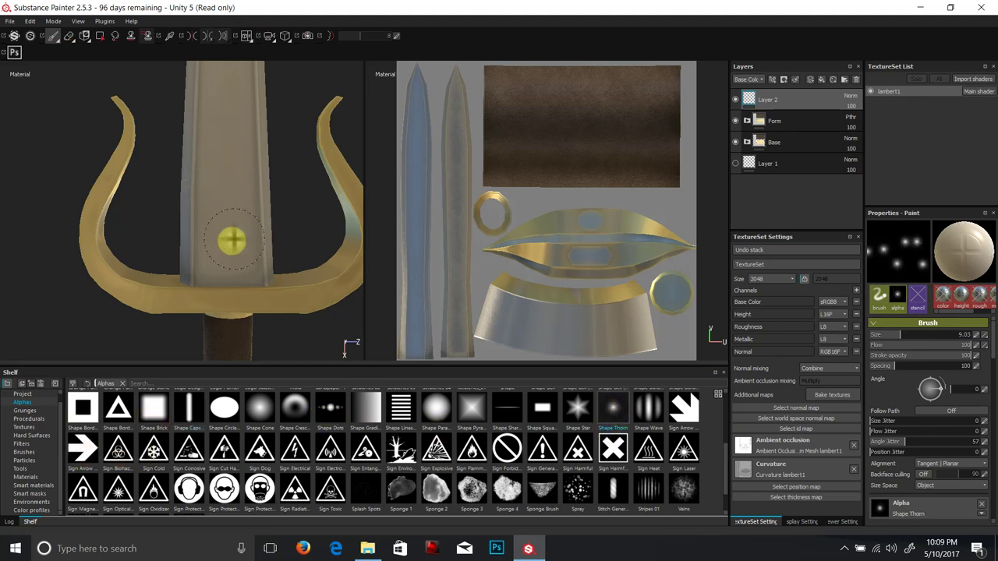
click(228, 238)
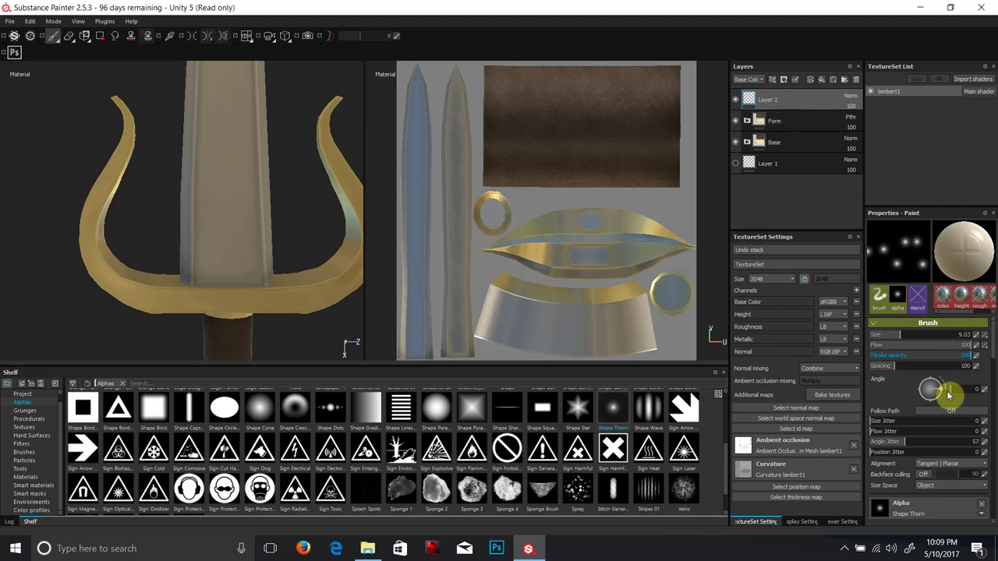
scroll(945, 405, down, 3)
scroll(939, 403, down, 2)
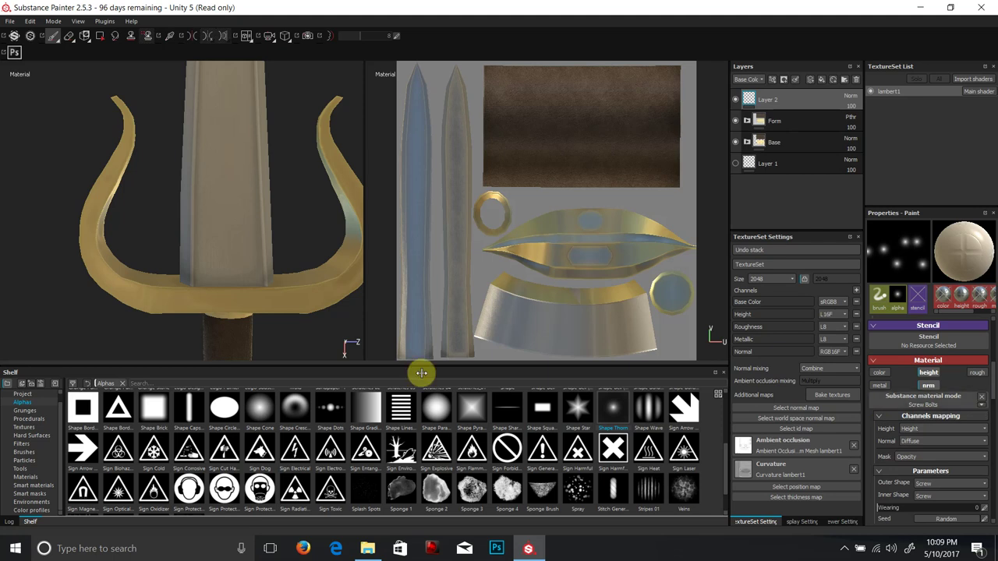
- Choose the ring-shaped Shape Border alpha, collapse the stencil settings and enable the color channel
scroll(473, 445, up, 5)
scroll(477, 447, down, 3)
scroll(478, 447, up, 3)
click(648, 486)
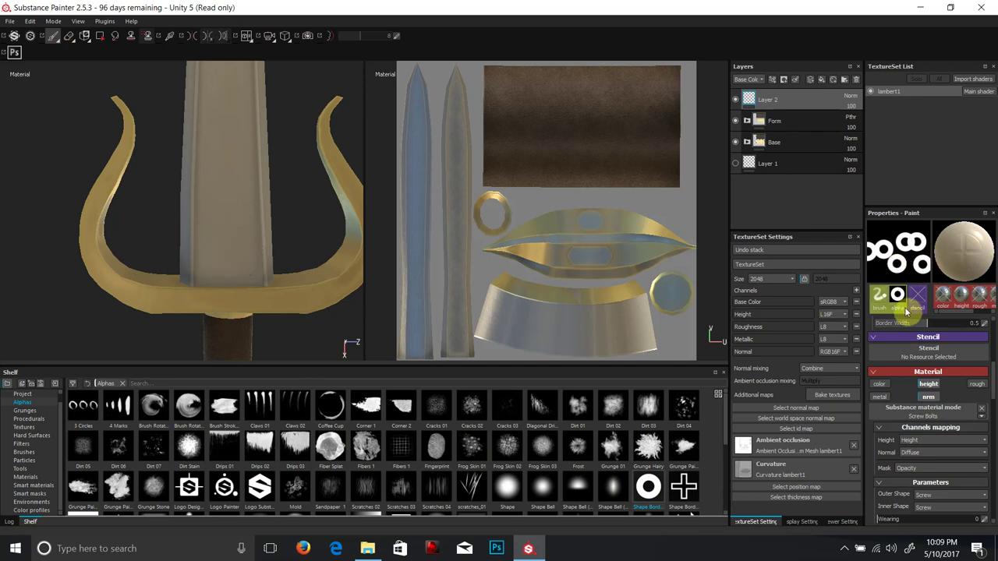
scroll(915, 302, down, 1)
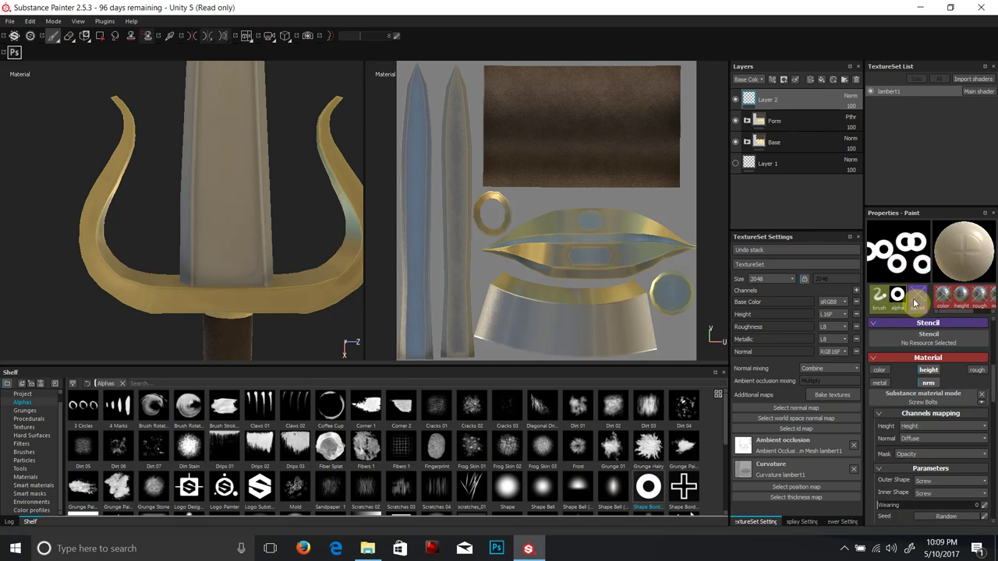
click(872, 324)
click(879, 350)
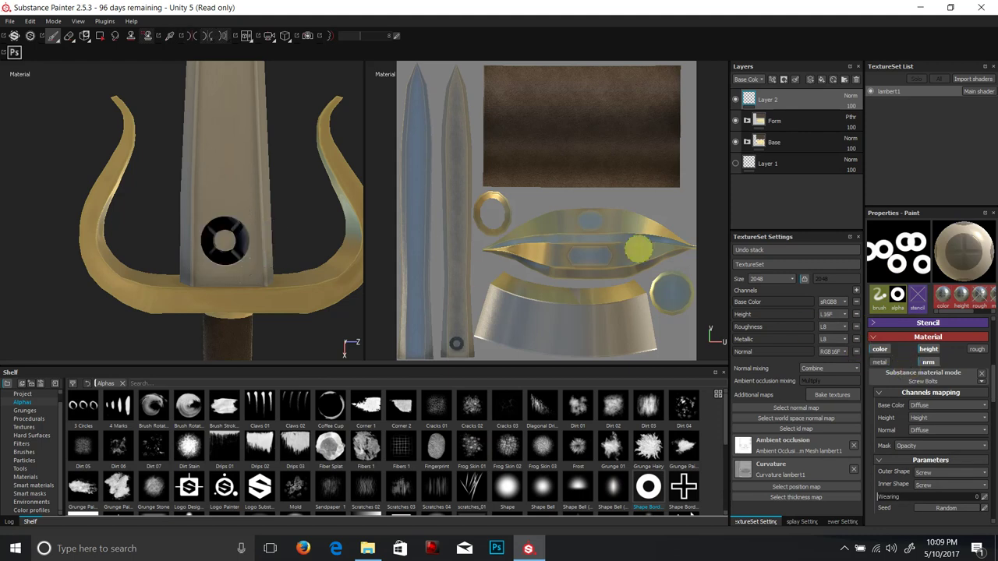
scroll(916, 472, down, 4)
scroll(921, 461, up, 5)
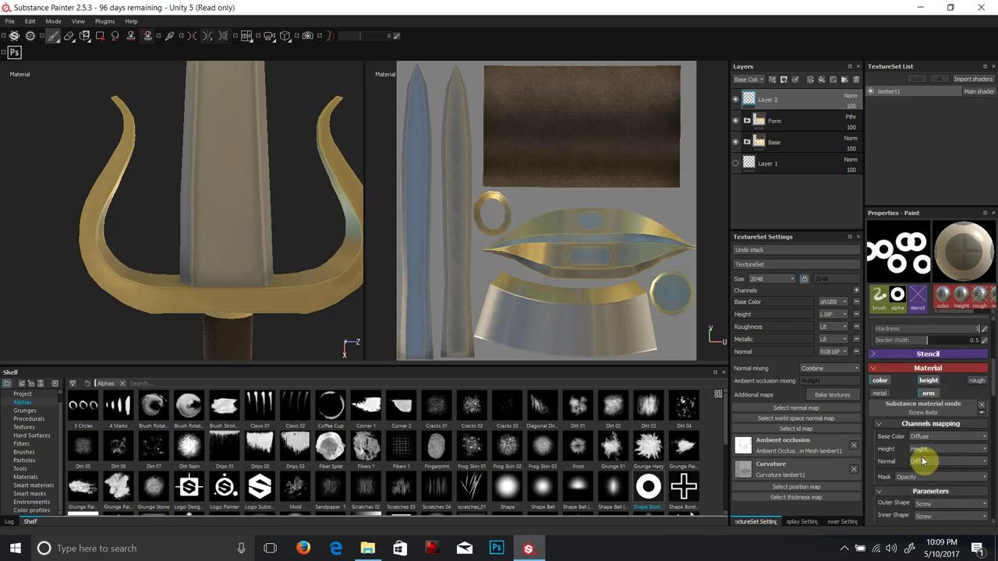
- Browse the shelf's procedurals, textures, hard surfaces, filters, brushes and grunges
click(29, 419)
click(25, 427)
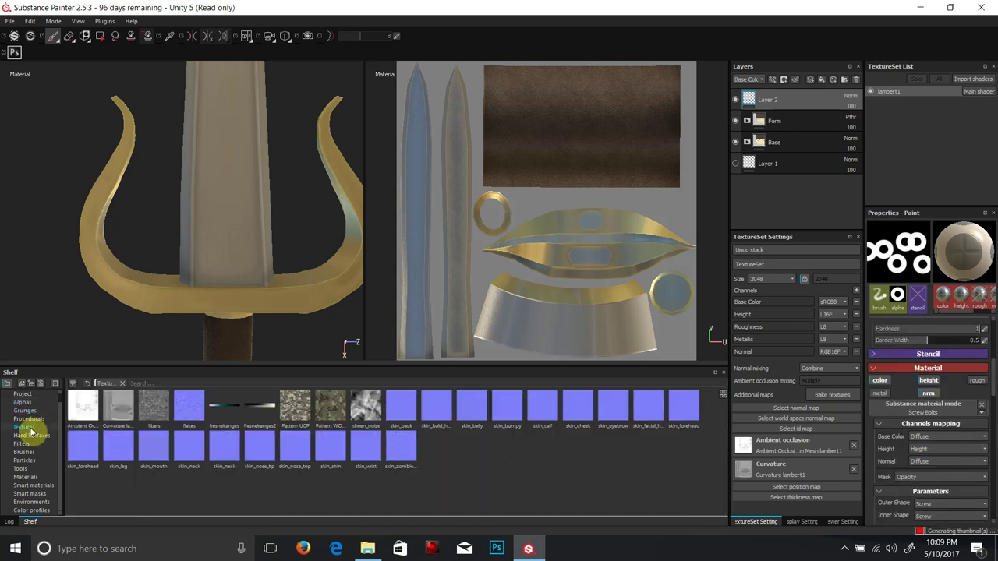
click(31, 435)
click(28, 444)
click(27, 452)
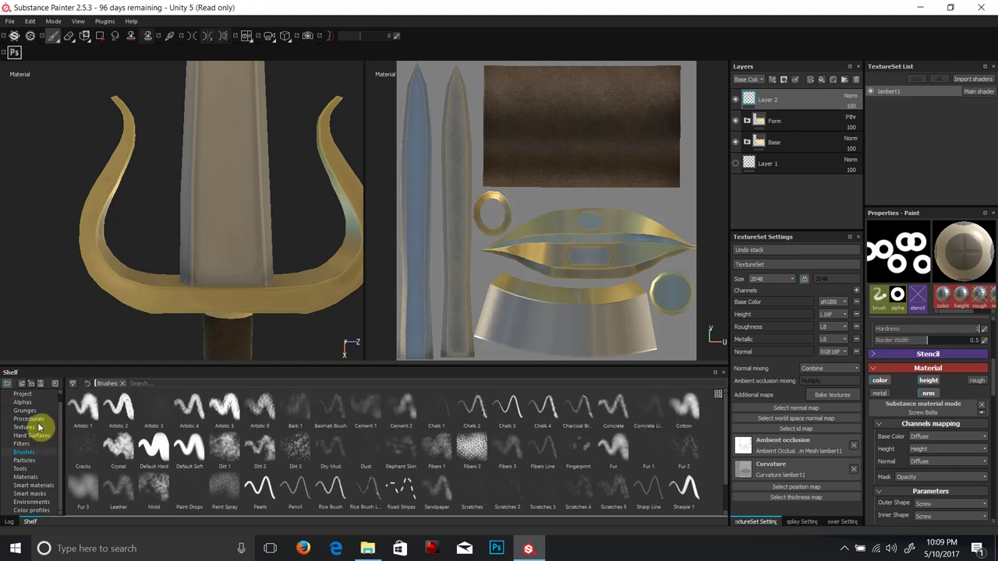
click(17, 419)
click(21, 410)
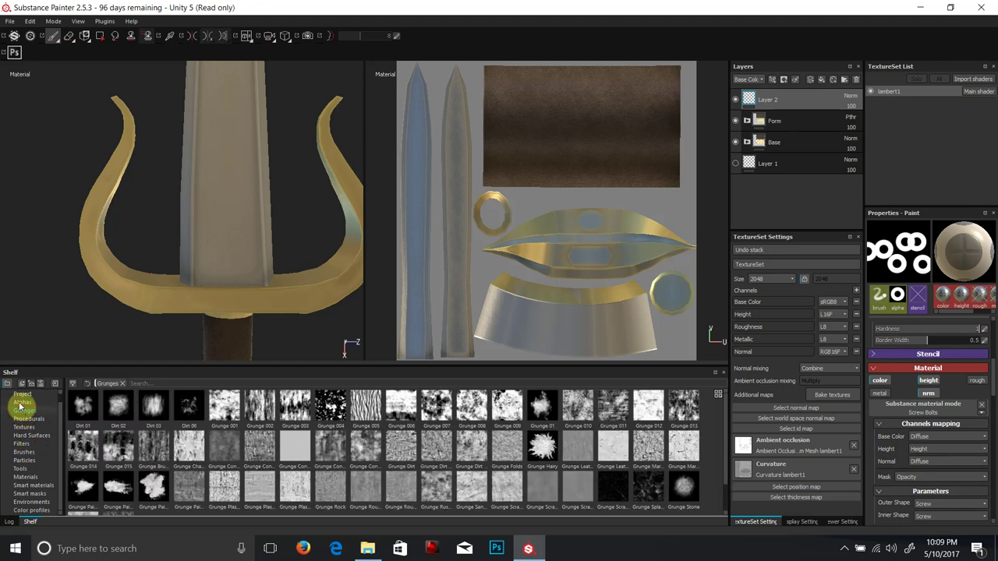
- Return to the alphas in the shelf and choose the Logo Painter alpha for the brush
click(21, 403)
scroll(316, 473, down, 3)
scroll(309, 471, up, 3)
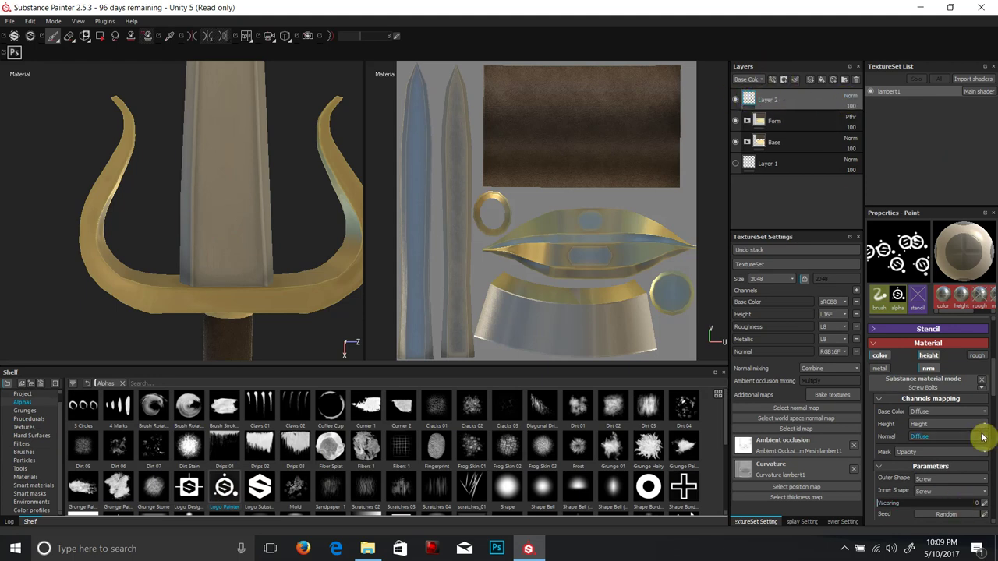
scroll(981, 435, down, 1)
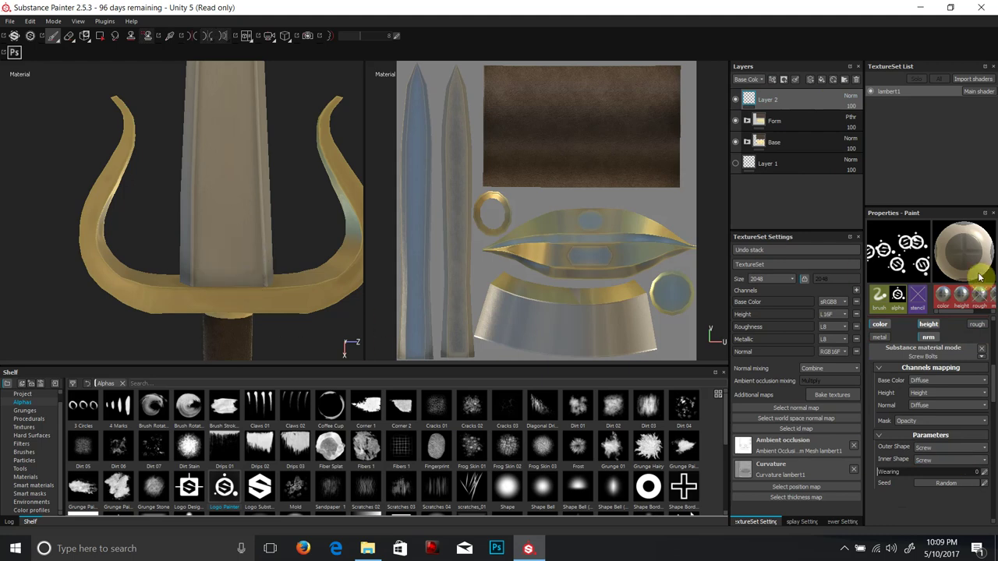
right_click(965, 251)
click(979, 235)
drag(974, 311, 993, 316)
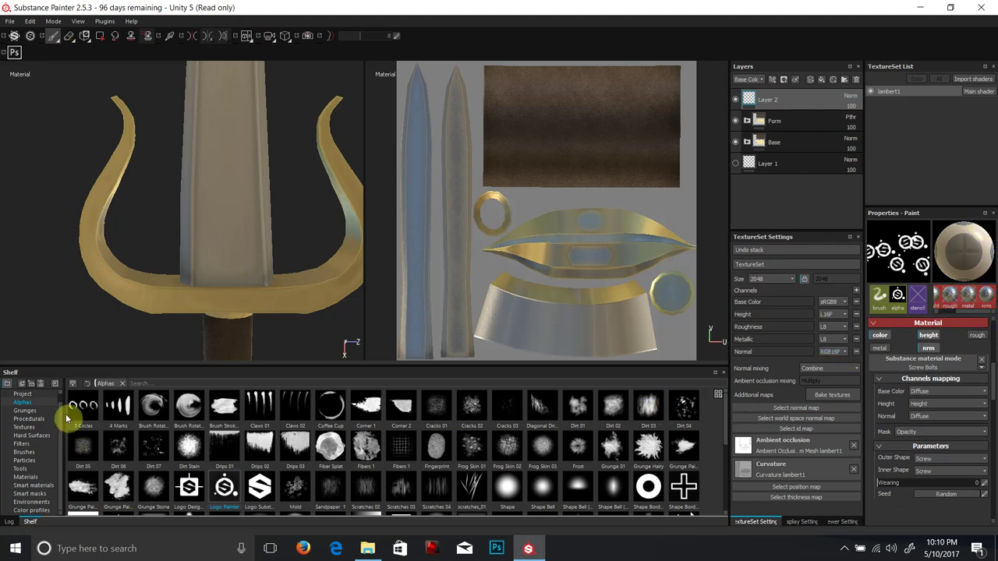
- Load the Default Soft brush and remove the Screw Bolts substance from its material
click(25, 453)
click(184, 416)
click(235, 415)
click(189, 460)
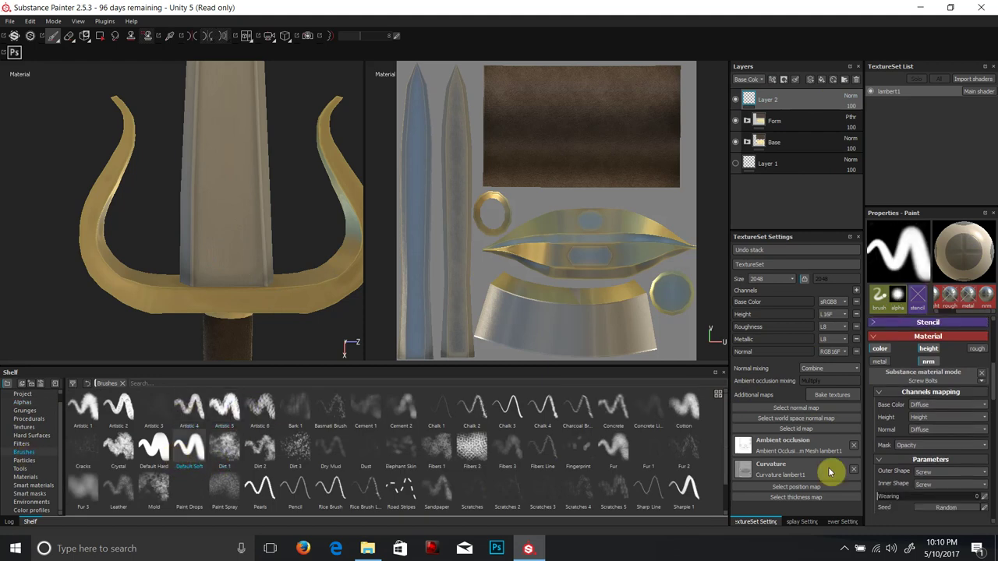
click(898, 461)
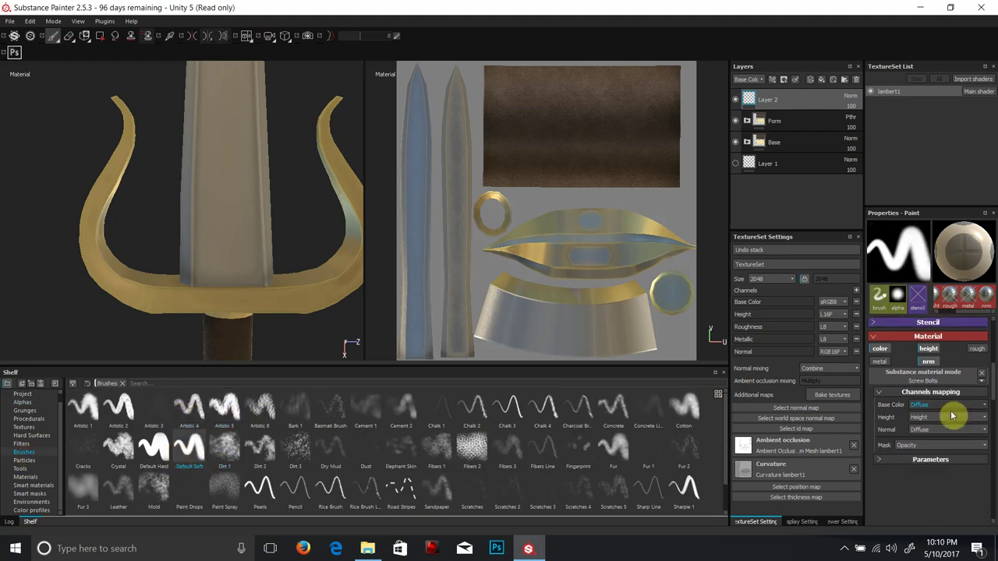
click(982, 377)
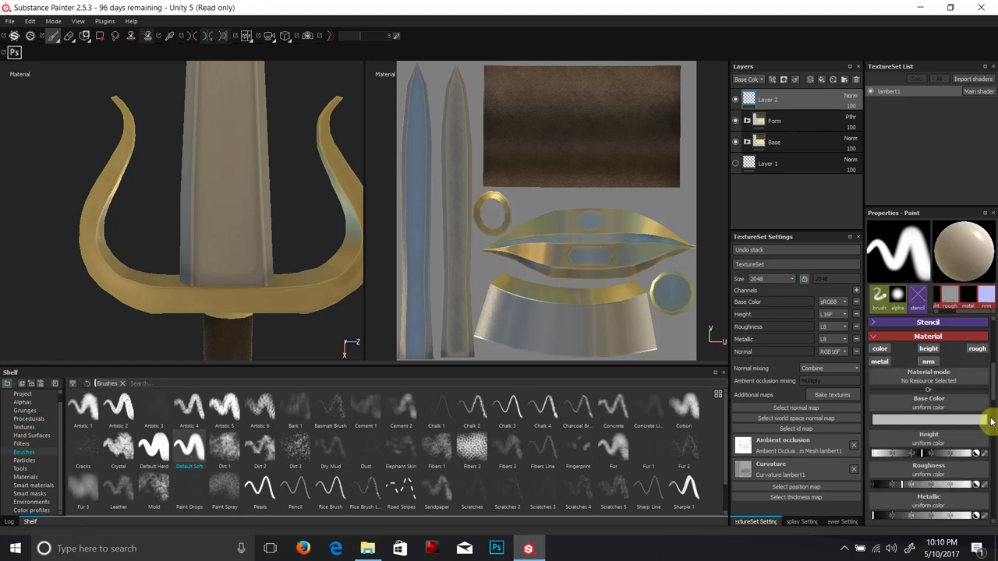
- Assign the Substance logo alpha to the brush and turn off its color, metallic and roughness channels
click(26, 404)
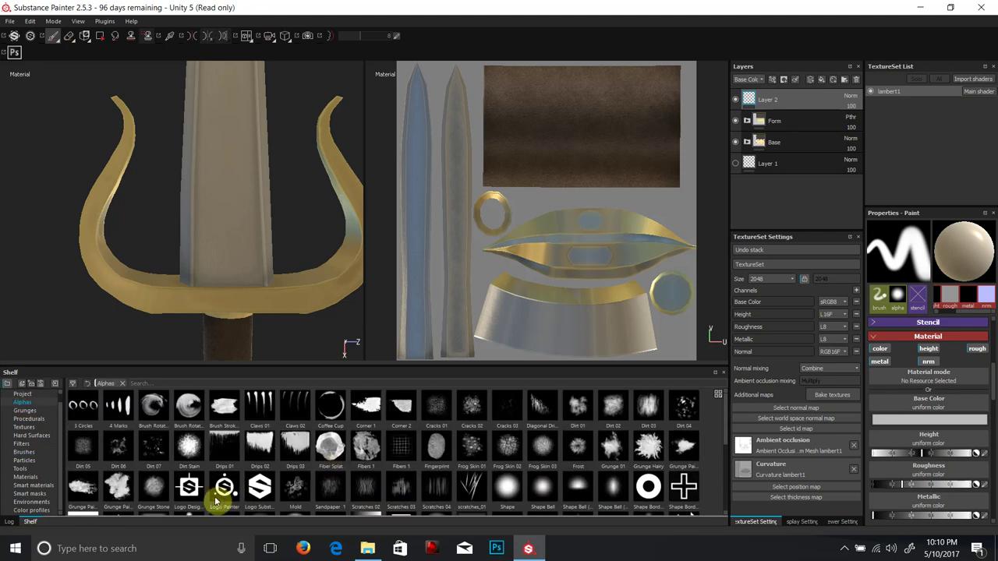
click(226, 489)
click(256, 488)
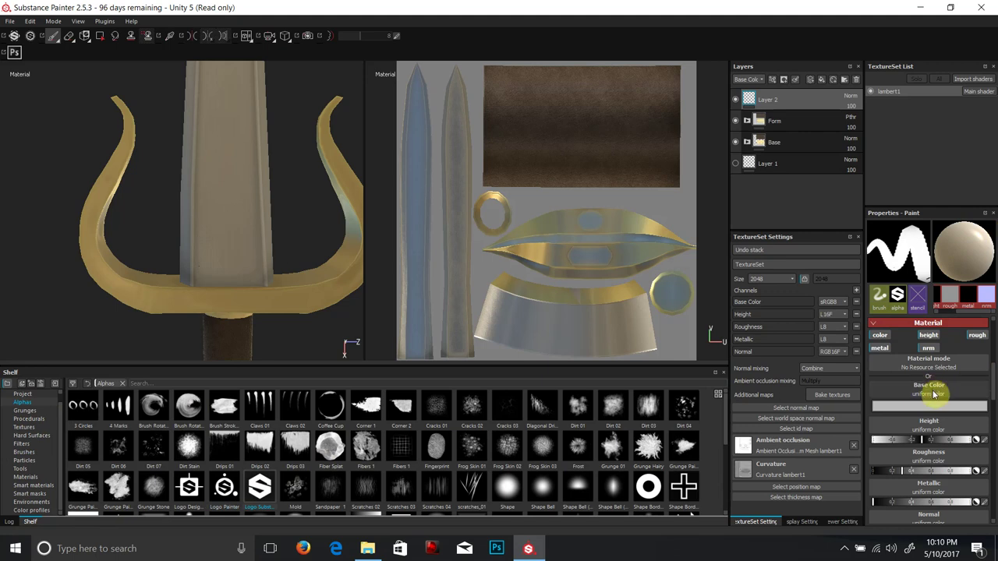
click(882, 336)
click(879, 348)
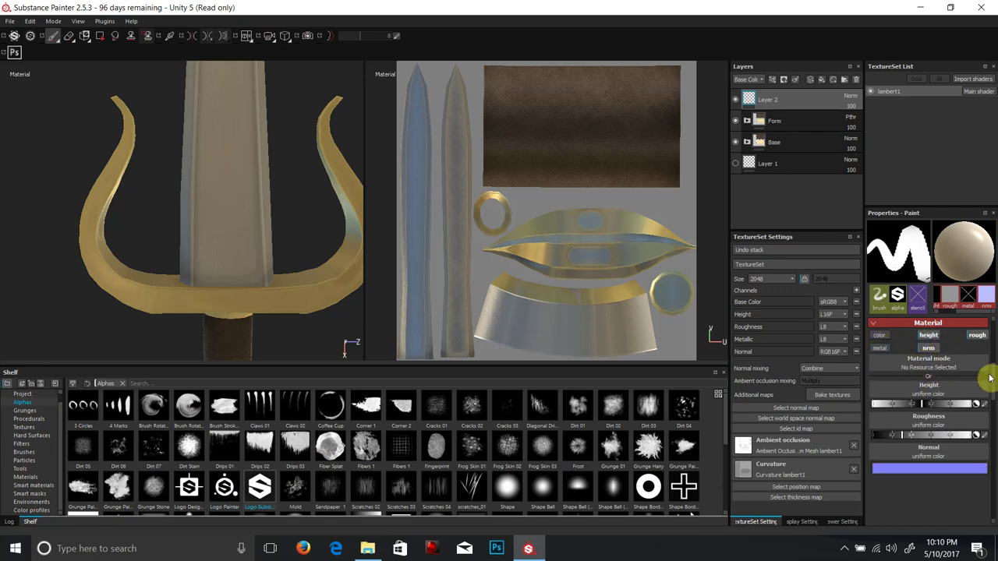
click(973, 336)
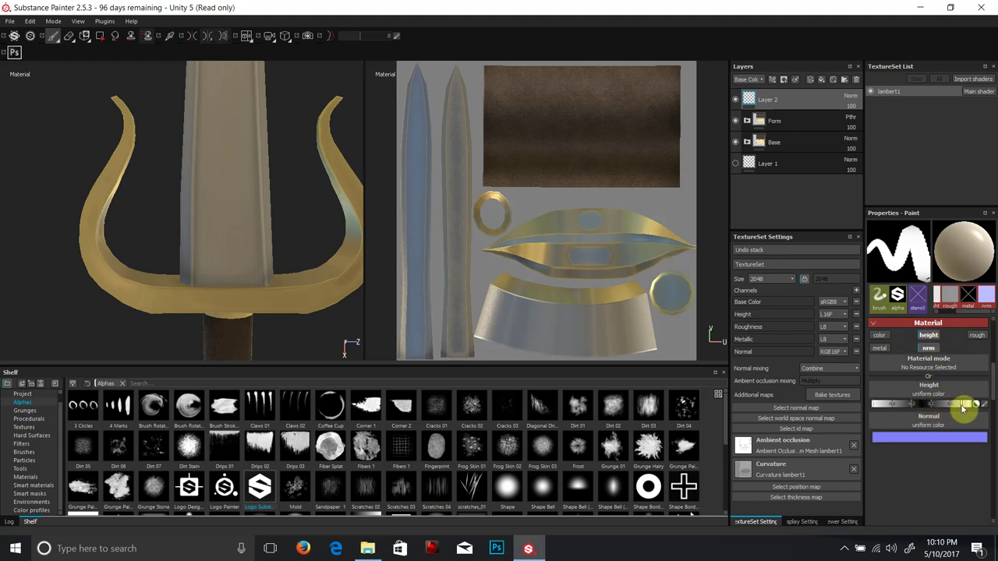
- Try stamping the Substance logo onto the base of the blade with a strong positive height, and undo it
click(963, 408)
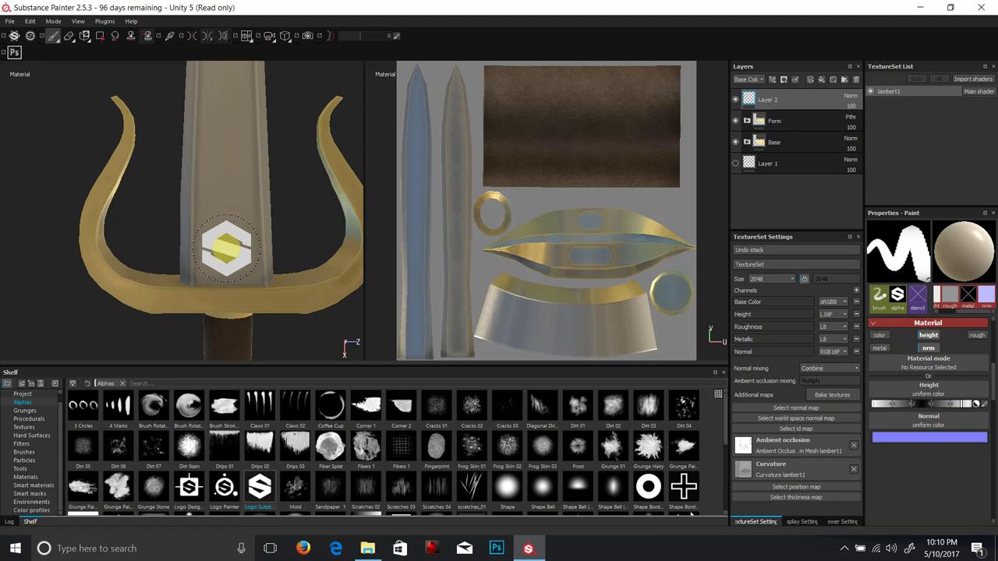
click(226, 248)
mouse_move(278, 202)
alt+mouse_down()
mouse_move(265, 156)
mouse_move(276, 107)
mouse_move(188, 161)
alt+mouse_up()
key(ctrl+z)
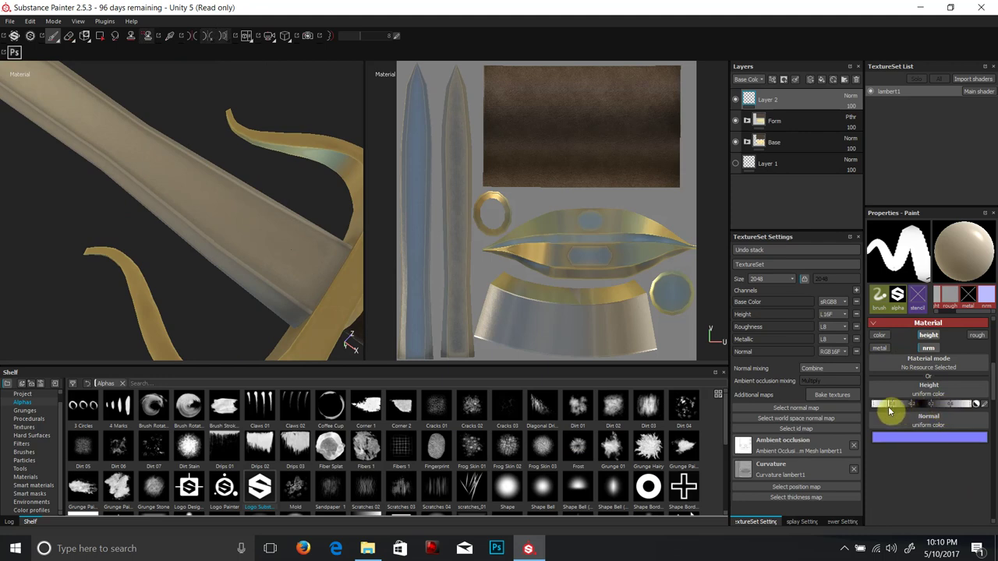
- Try stamping the Substance logo onto the base of the blade with a negative height
alt+drag(245, 256, 474, 288)
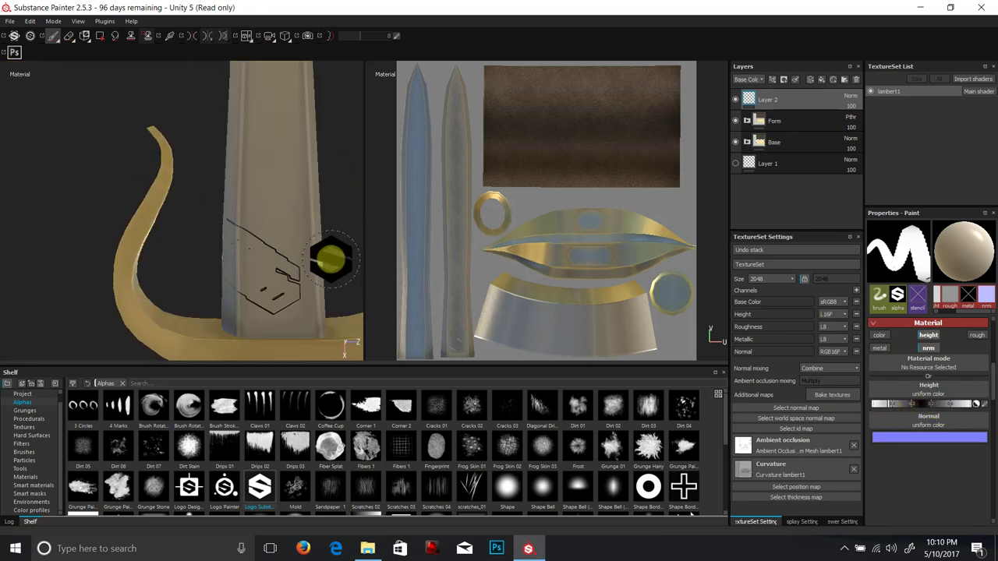
click(275, 294)
alt+drag(315, 201, 301, 127)
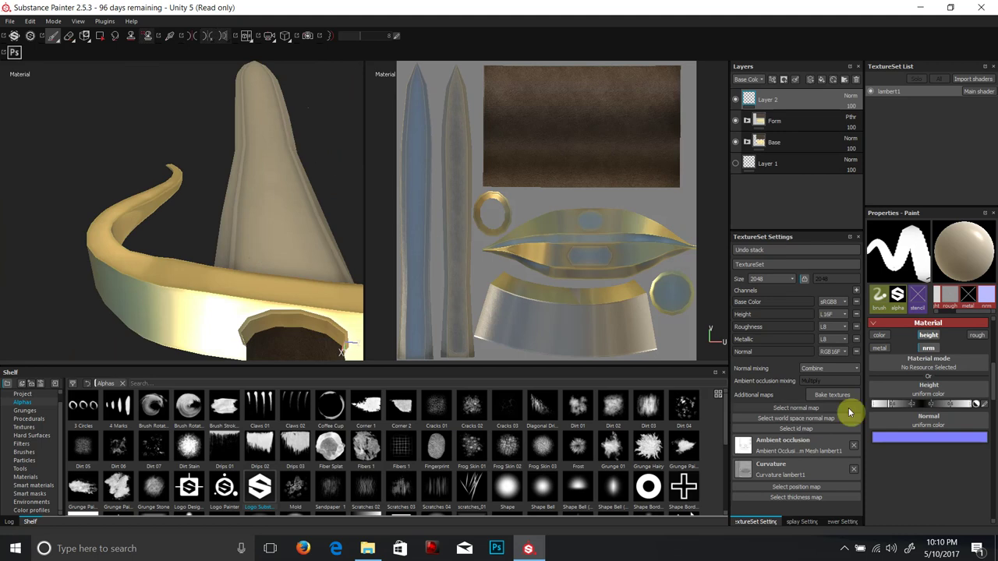
- Try stamping the Substance logo onto the base of the blade with an adjusted height, and undo it
click(936, 405)
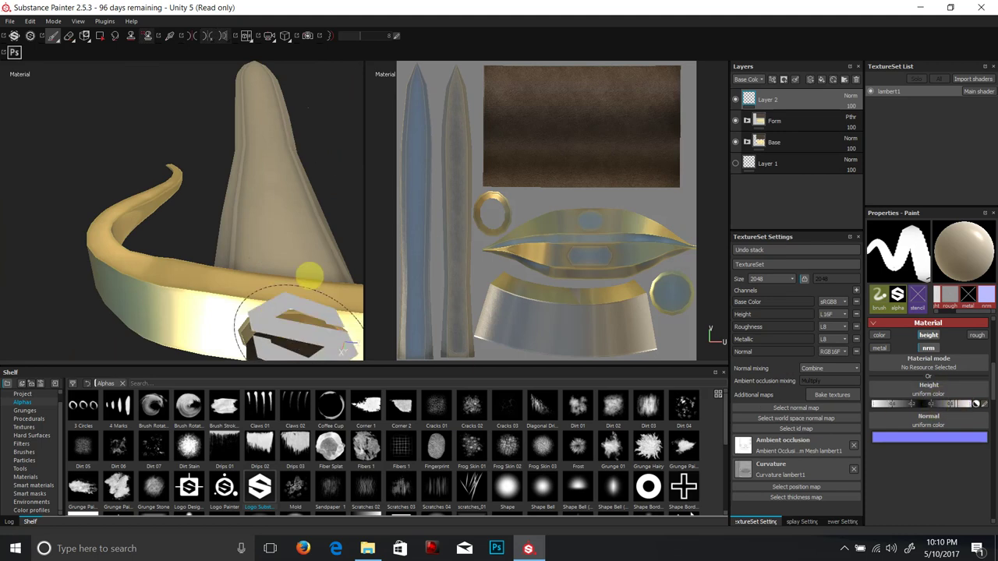
click(280, 242)
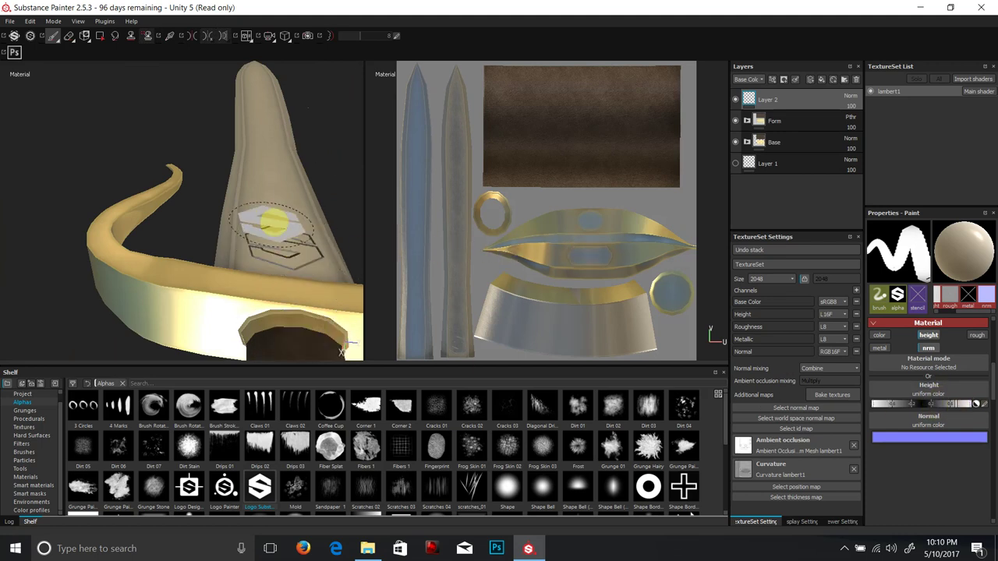
key(ctrl+z)
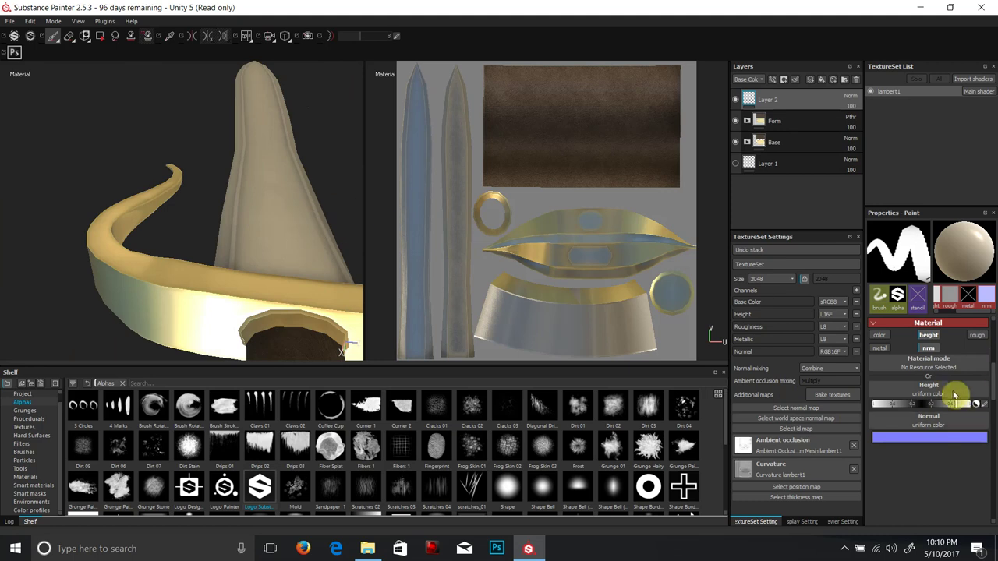
- Try stamping the Logo Painter alpha onto the base of the blade and check its relief from several angles
click(932, 404)
click(224, 489)
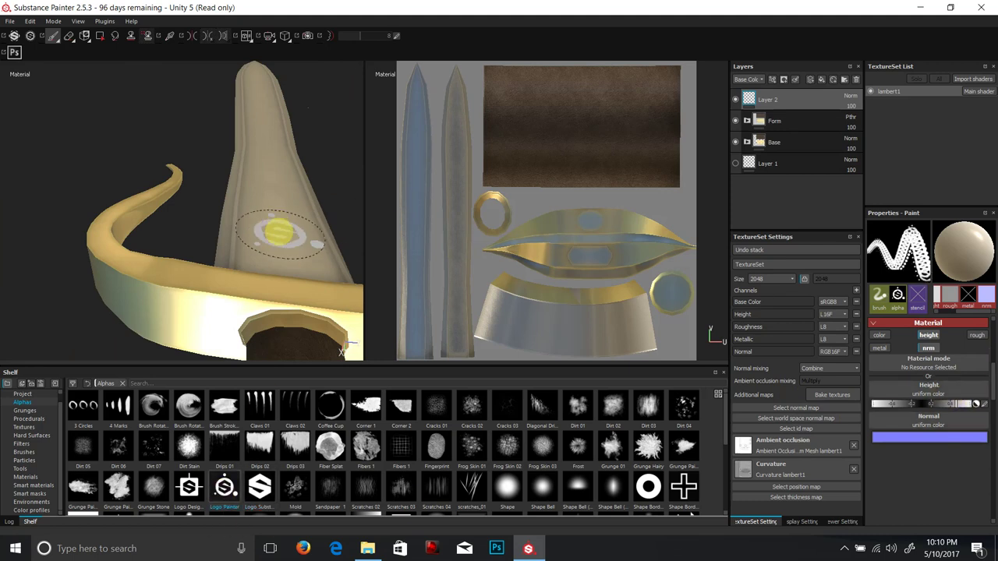
click(279, 239)
mouse_move(184, 233)
alt+mouse_down()
mouse_move(174, 252)
mouse_move(183, 241)
alt+mouse_up()
scroll(255, 249, up, 3)
scroll(255, 250, down, 3)
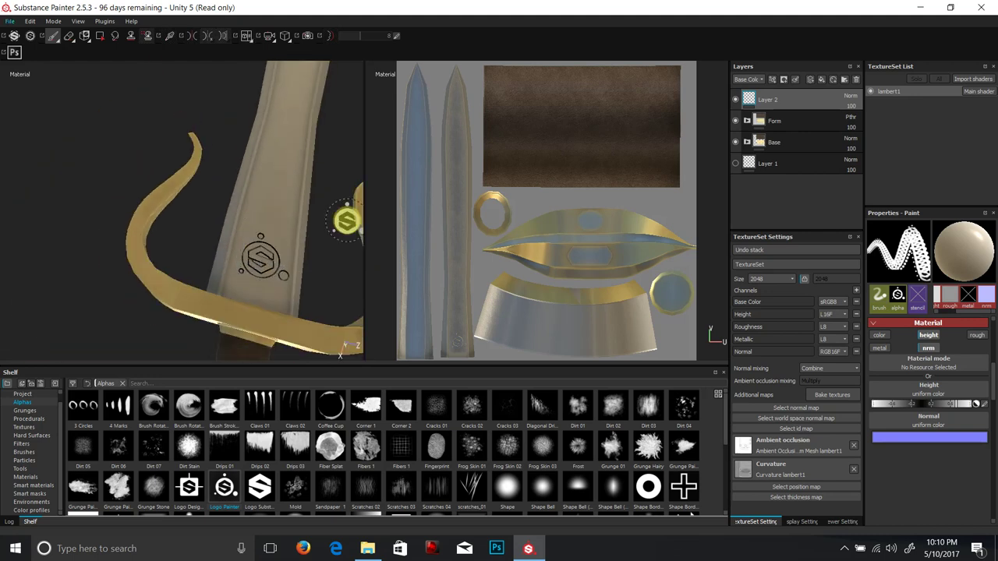
mouse_move(285, 290)
alt+mouse_down()
mouse_move(305, 300)
mouse_move(289, 283)
alt+mouse_up()
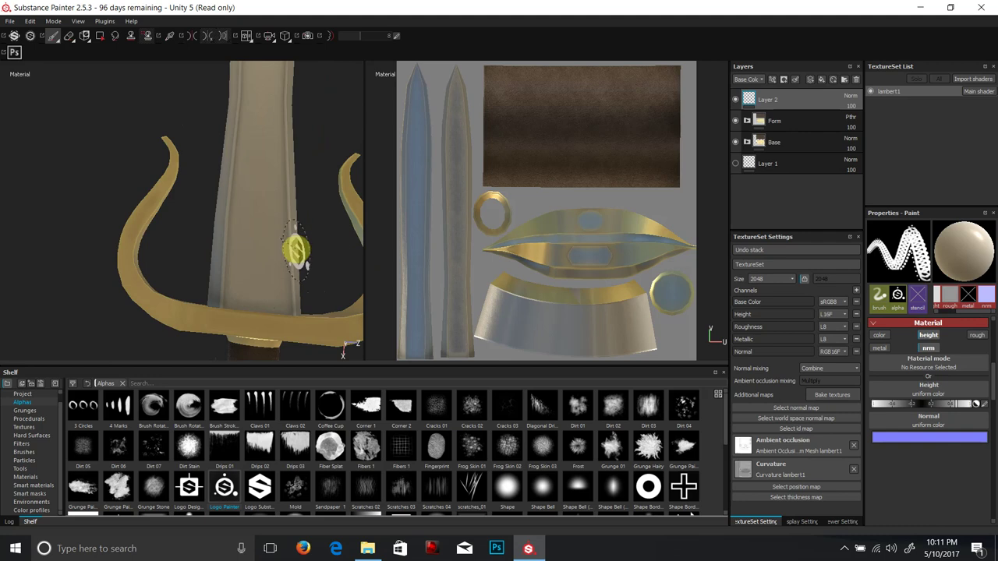
alt+drag(297, 249, 305, 290)
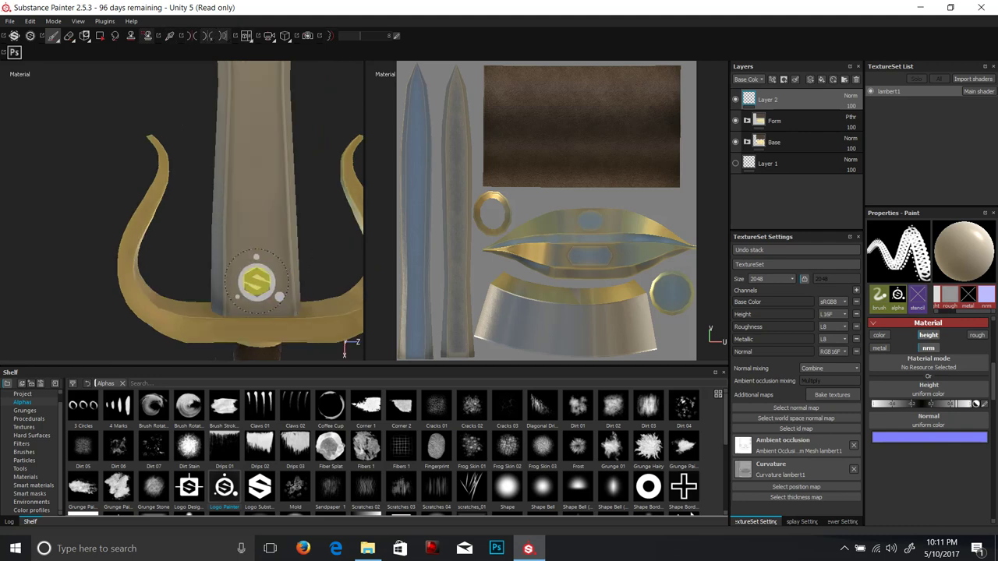
- Stamp the Logo Painter alpha centered on the base of the blade with a negative height
drag(954, 401, 964, 404)
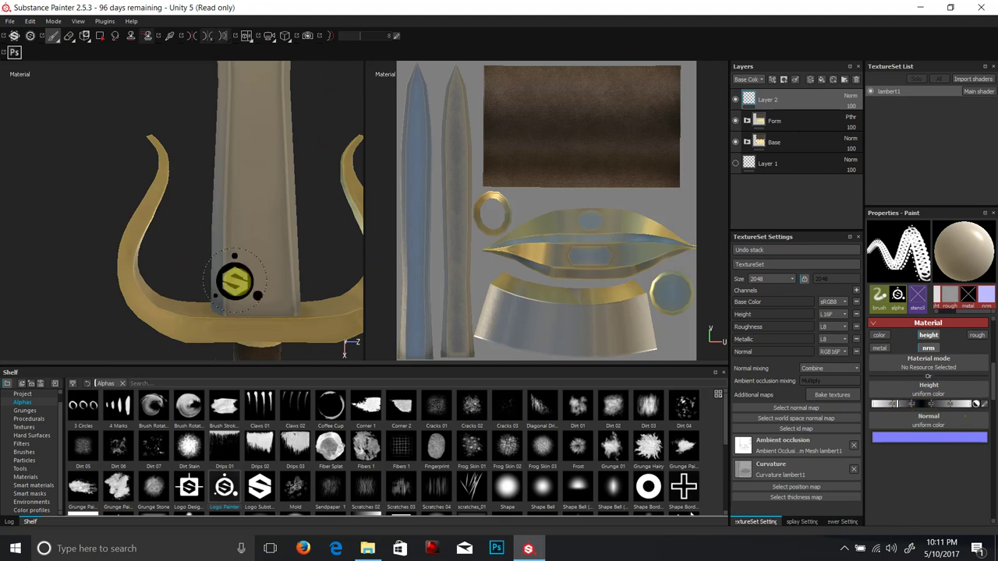
click(256, 284)
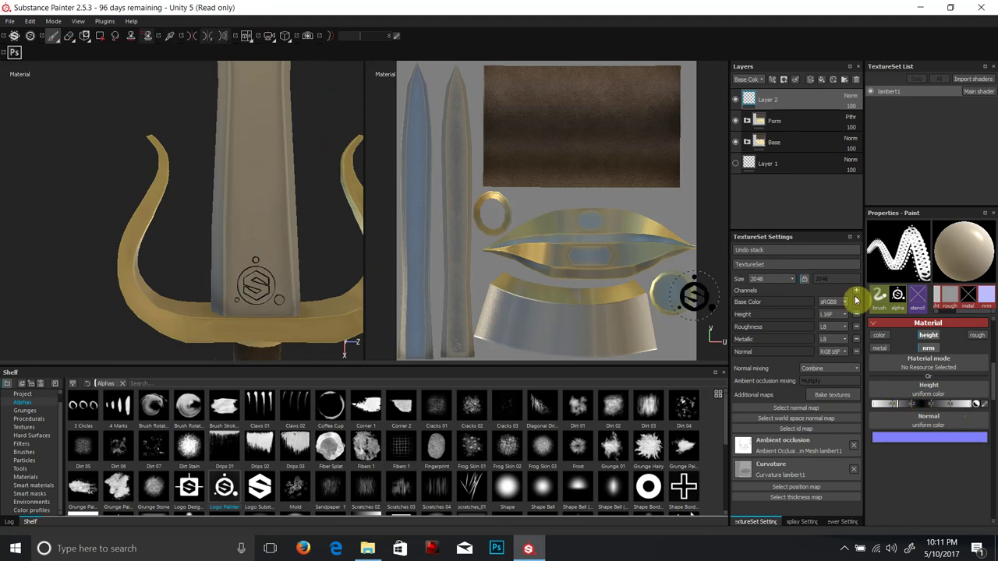
mouse_move(234, 268)
alt+mouse_down()
mouse_move(251, 191)
mouse_move(336, 60)
mouse_move(270, 250)
mouse_move(153, 231)
mouse_move(238, 247)
alt+mouse_up()
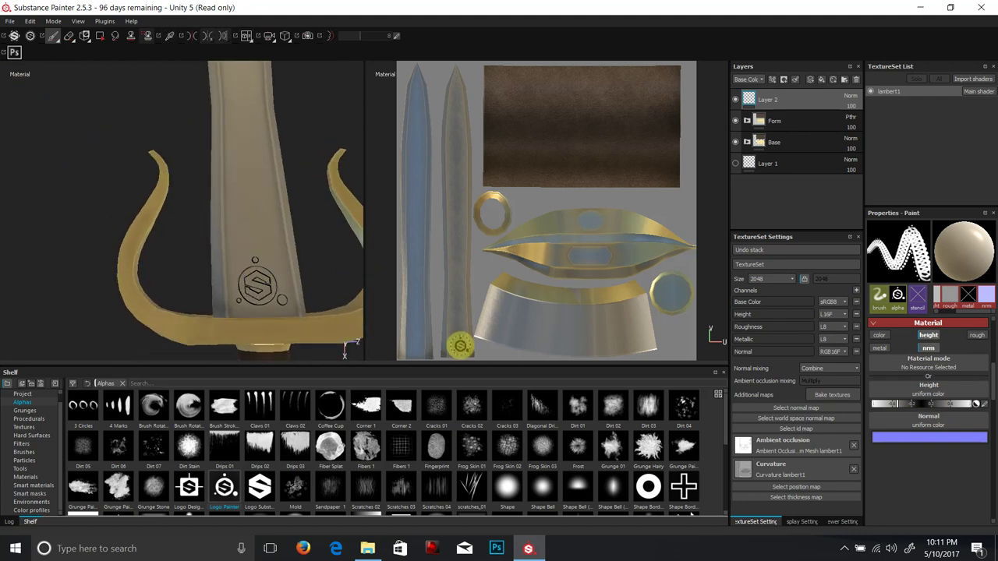
mouse_move(245, 289)
alt+mouse_down()
mouse_move(245, 356)
mouse_move(247, 252)
mouse_move(245, 305)
mouse_move(270, 271)
mouse_move(247, 300)
mouse_move(252, 283)
alt+mouse_up()
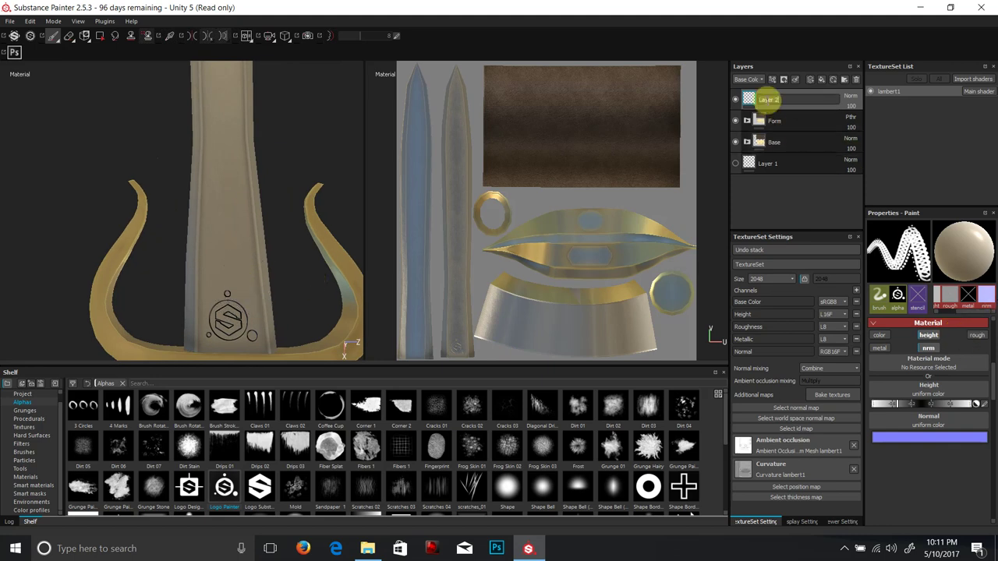
- Rename the stamped logo's layer as emb and add a new paint layer above it
key(Return)
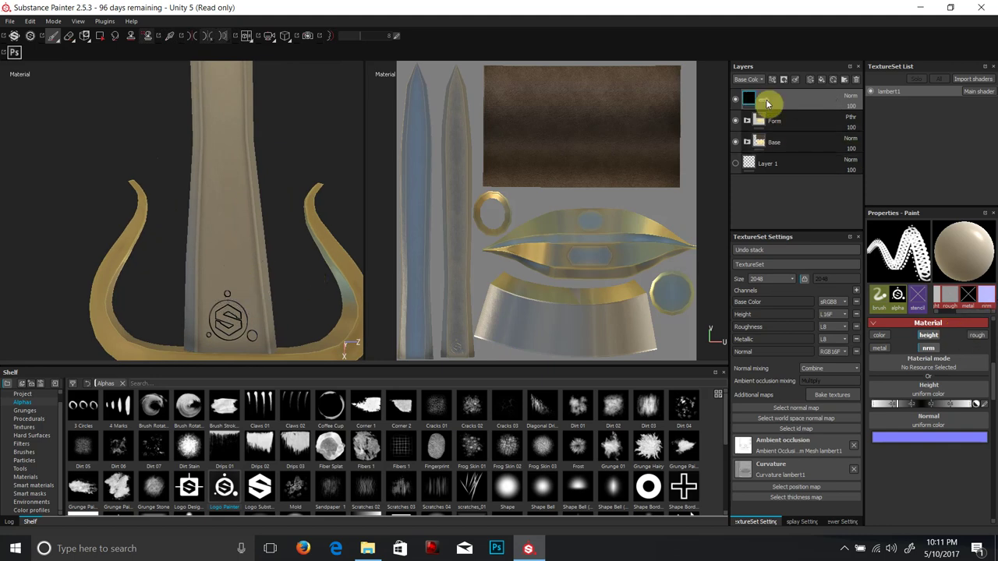
click(813, 81)
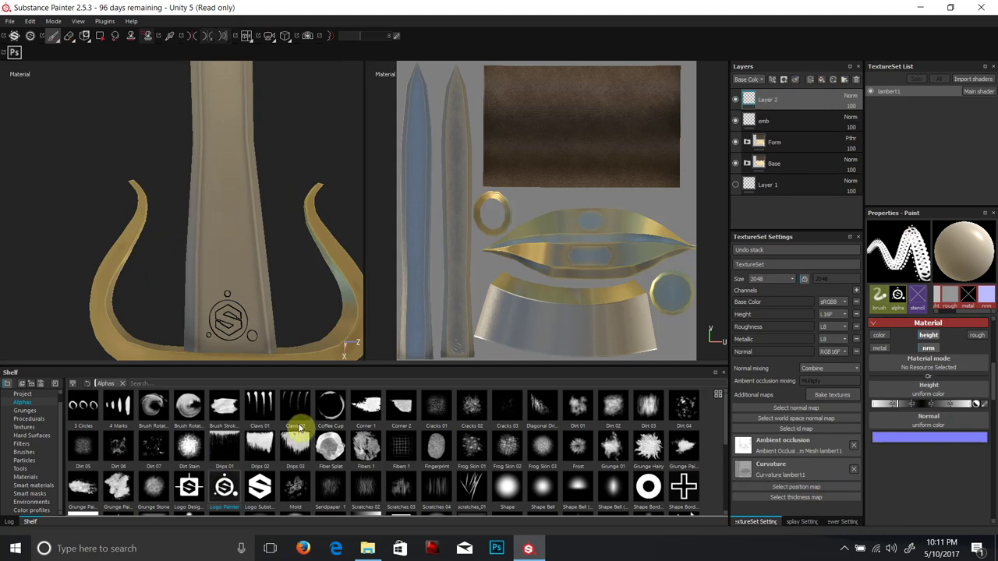
- Paint scratches onto the blade above the logo with the Scratches 4 brush and a slightly positive height
mouse_move(257, 410)
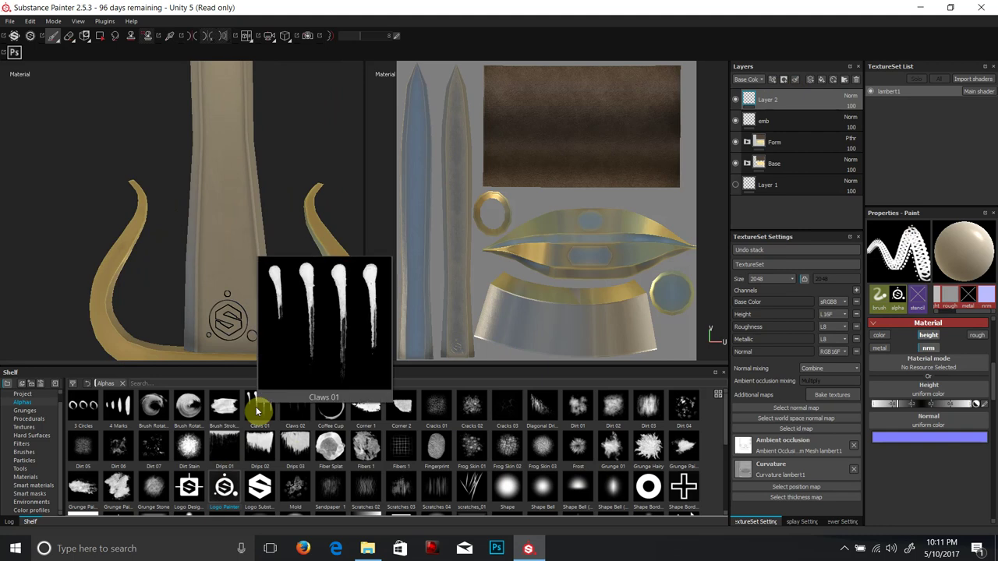
click(23, 452)
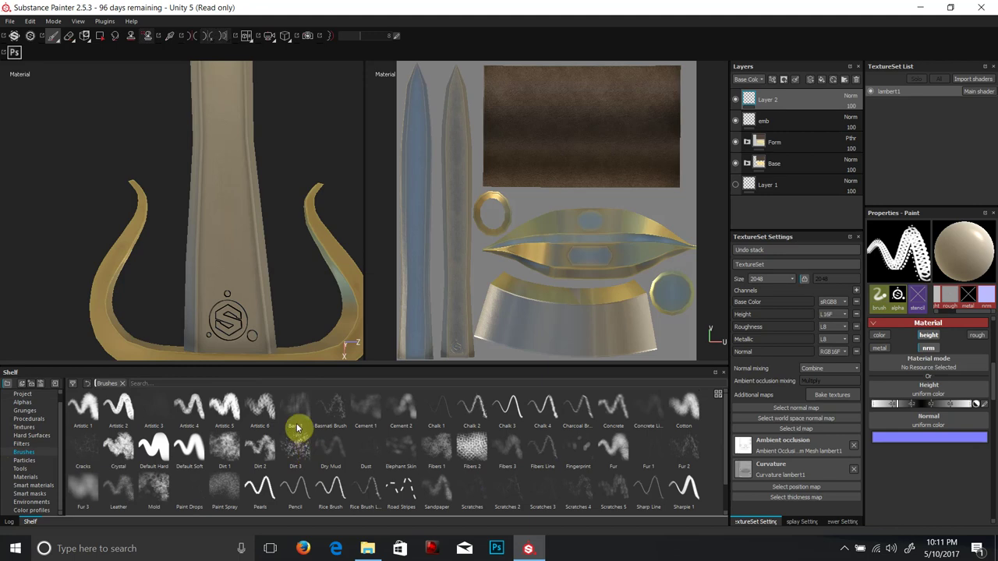
click(297, 456)
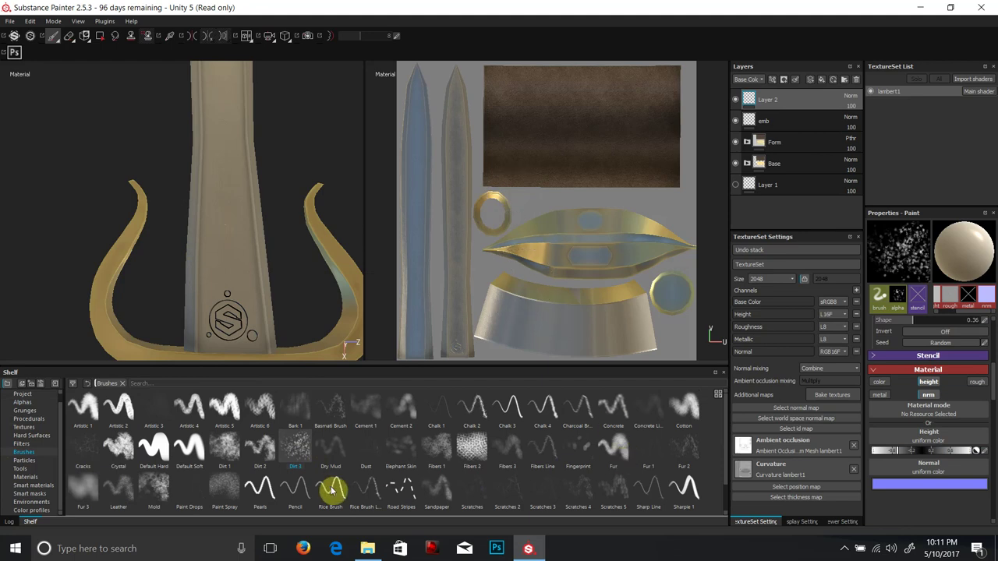
click(577, 489)
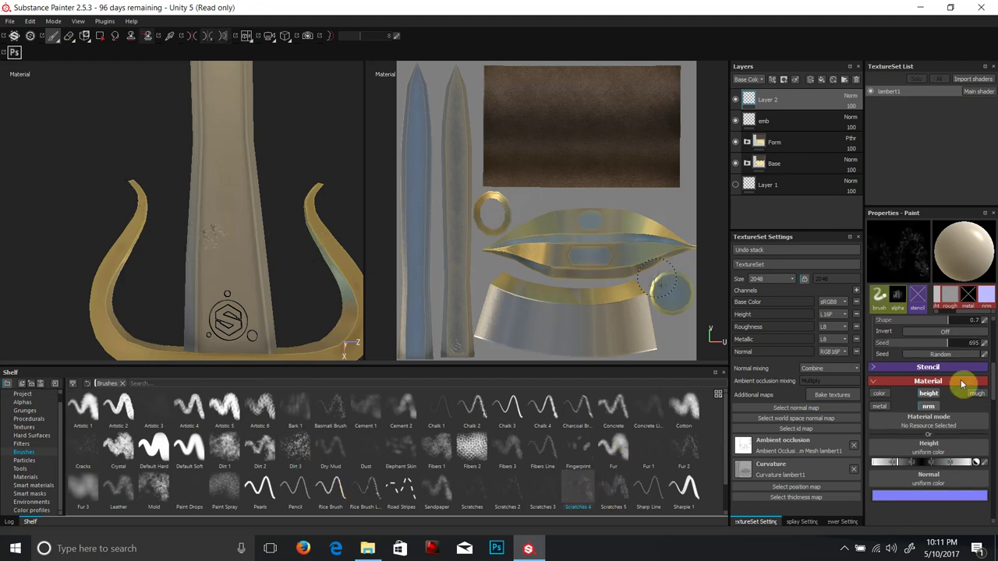
drag(897, 462, 921, 464)
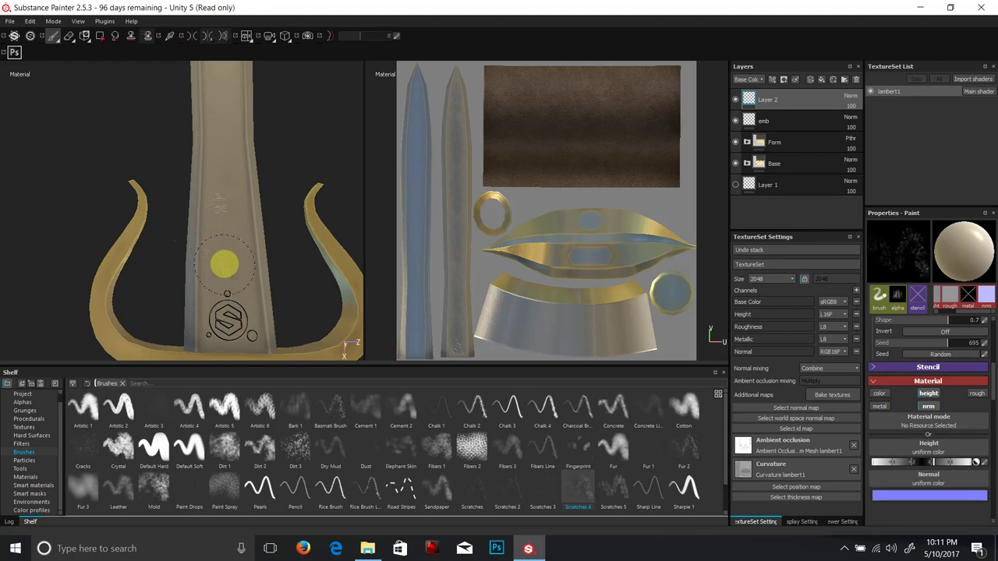
mouse_move(244, 222)
alt+mouse_down()
mouse_move(318, 236)
mouse_move(219, 231)
mouse_move(252, 211)
mouse_move(325, 289)
mouse_move(182, 208)
mouse_move(171, 221)
alt+mouse_up()
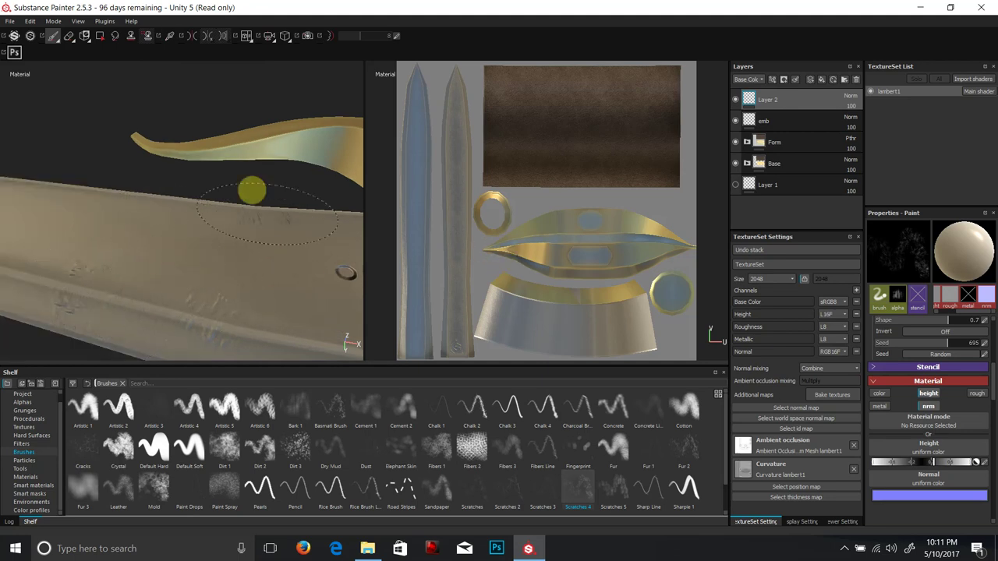
mouse_move(352, 232)
alt+mouse_down()
mouse_move(154, 307)
mouse_move(211, 311)
mouse_move(207, 254)
mouse_move(242, 251)
mouse_move(270, 283)
mouse_move(274, 257)
alt+mouse_up()
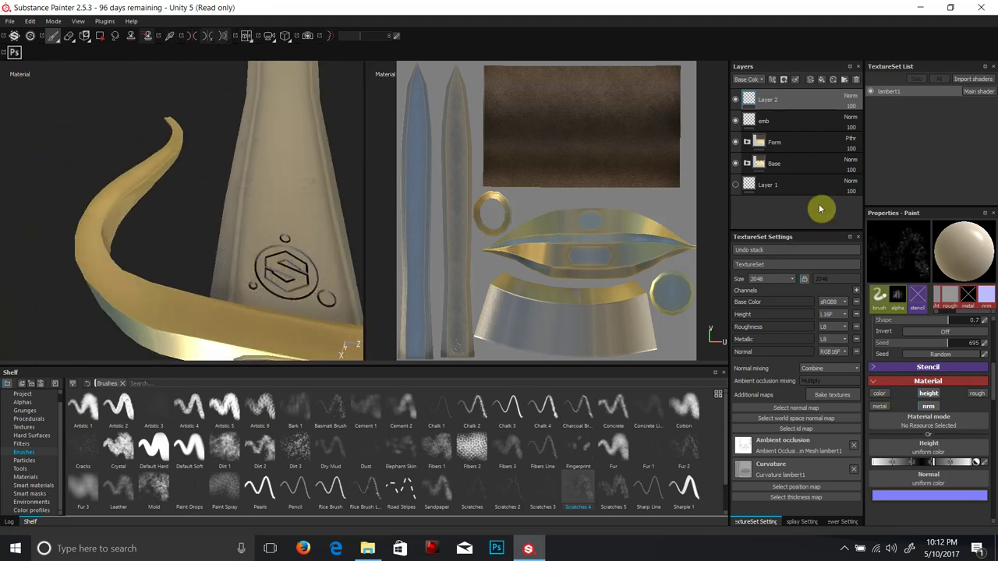
- Turn on the brush's color, metallic and roughness channels and set its base color to red
click(879, 394)
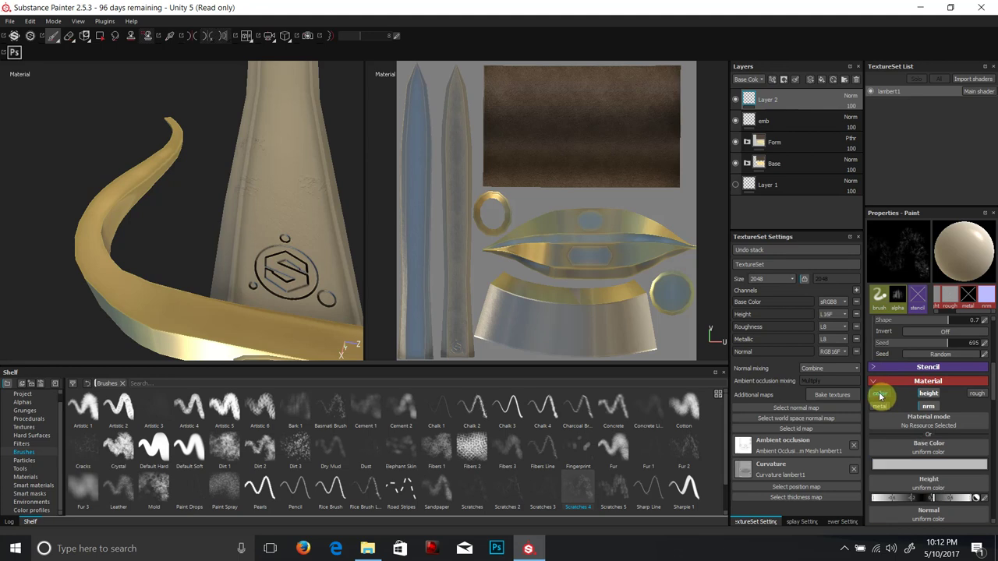
click(926, 463)
click(897, 457)
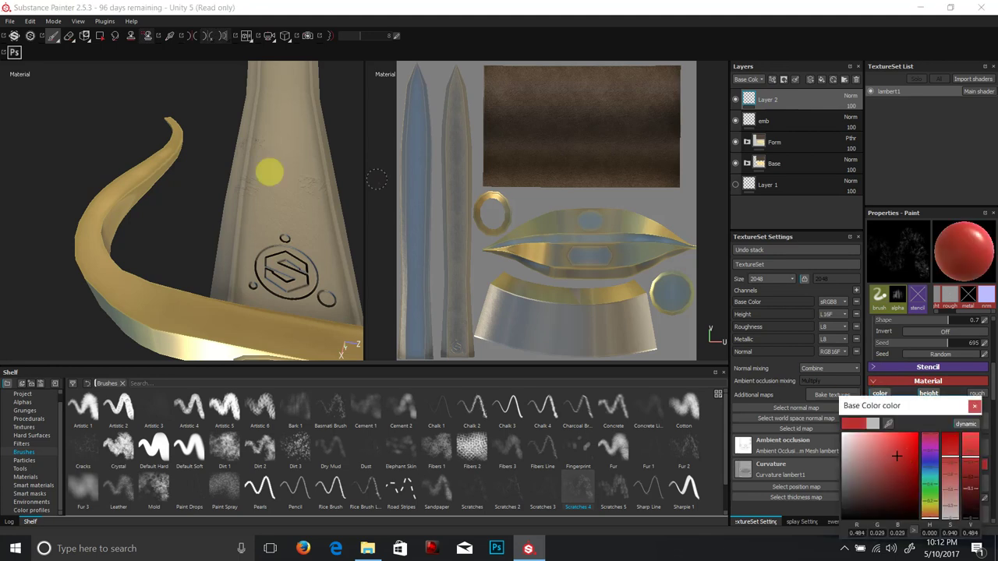
alt+drag(315, 164, 292, 213)
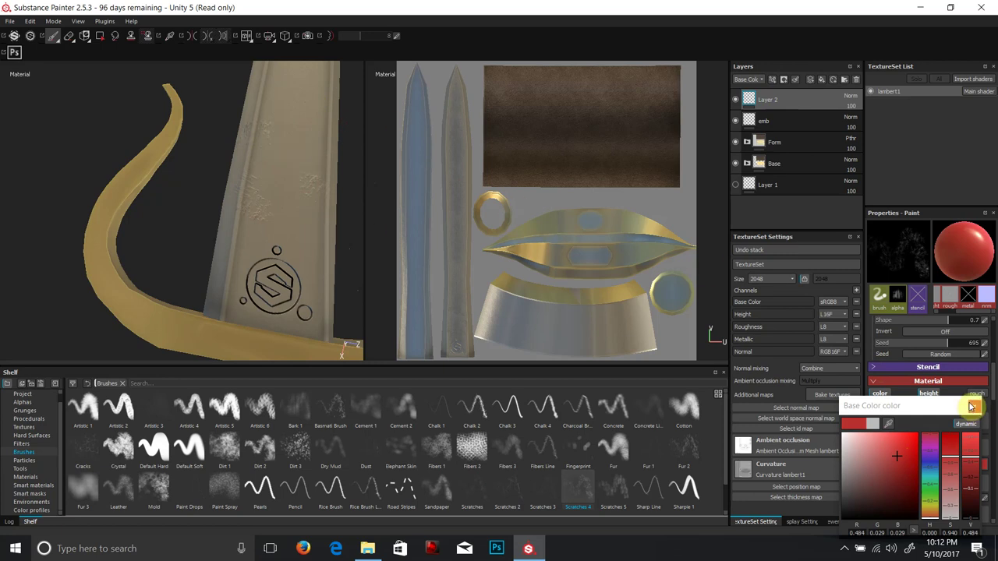
click(880, 406)
click(976, 393)
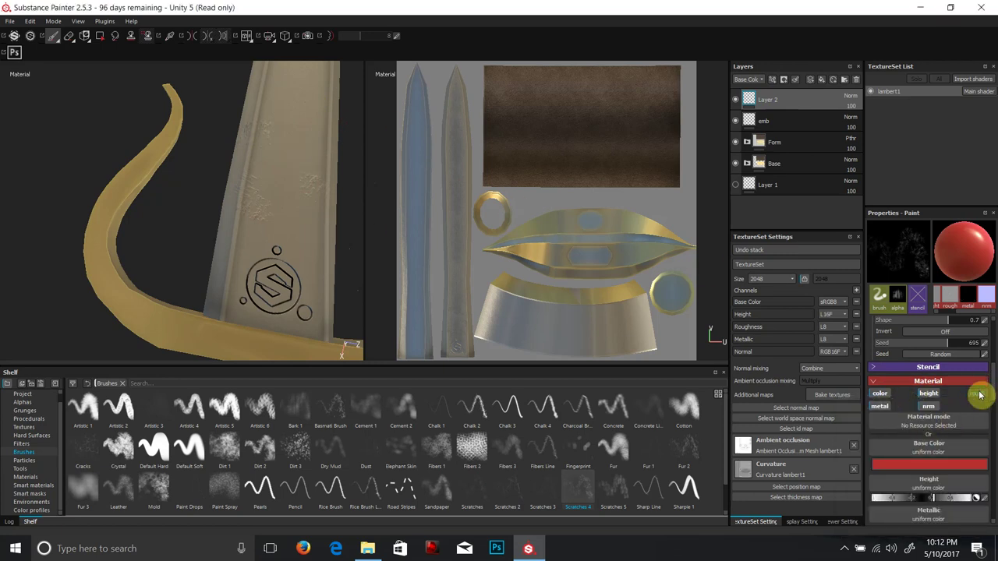
mouse_move(263, 194)
alt+mouse_down()
mouse_move(319, 245)
mouse_move(276, 160)
mouse_move(316, 222)
mouse_move(294, 169)
mouse_move(356, 151)
mouse_move(265, 158)
mouse_move(284, 234)
mouse_move(218, 163)
alt+mouse_up()
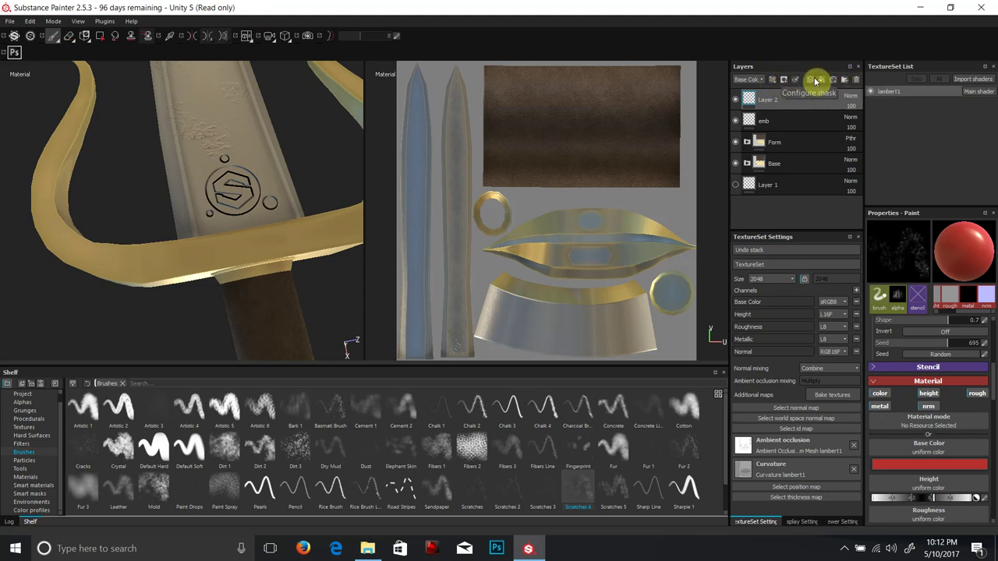
- Add a new paint layer and load the Default Hard brush with only the roughness and metallic channels on
click(812, 81)
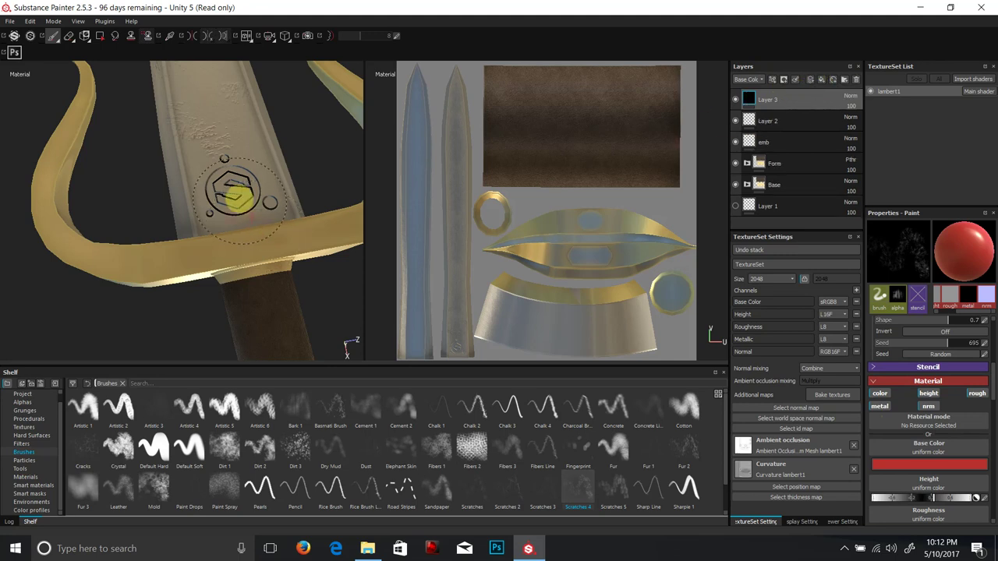
click(880, 394)
click(927, 394)
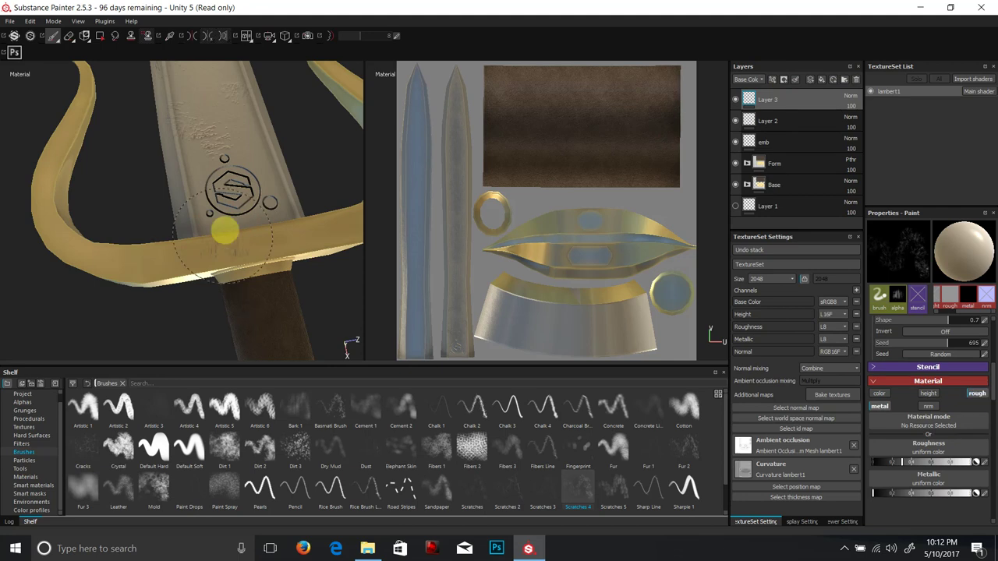
click(156, 452)
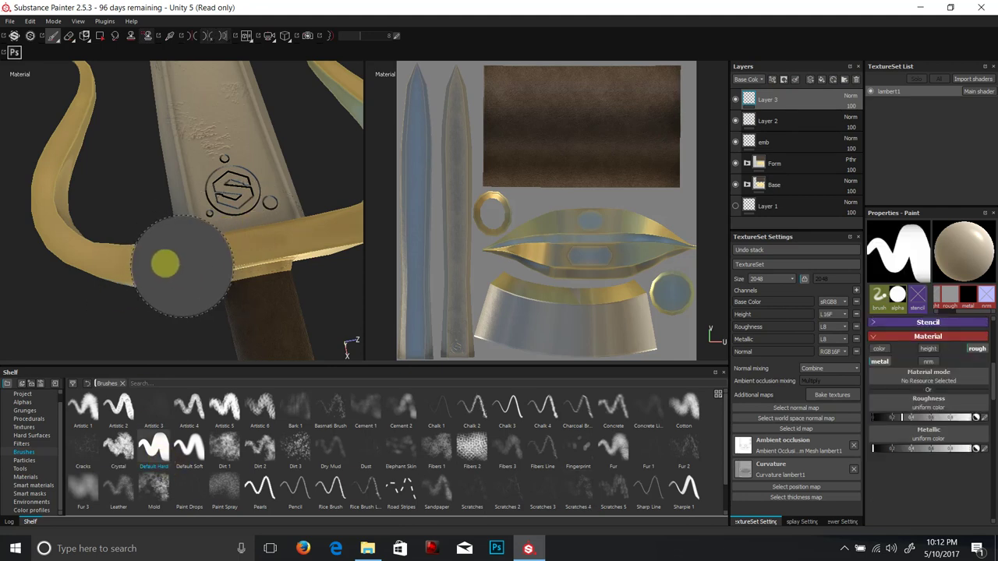
- Try painting over the guard and blade base, raising the brush's metallic and roughness between strokes
alt+drag(196, 192, 301, 190)
mouse_move(424, 122)
alt+mouse_down()
mouse_move(361, 124)
mouse_move(417, 179)
mouse_move(461, 104)
mouse_move(410, 114)
mouse_move(411, 101)
alt+mouse_up()
alt+drag(263, 236, 216, 273)
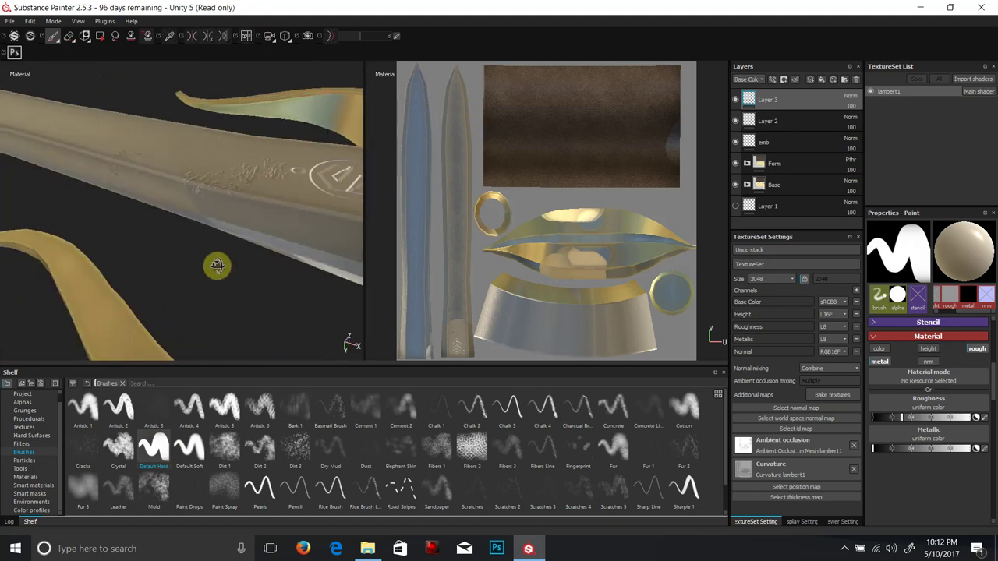
drag(923, 451, 953, 447)
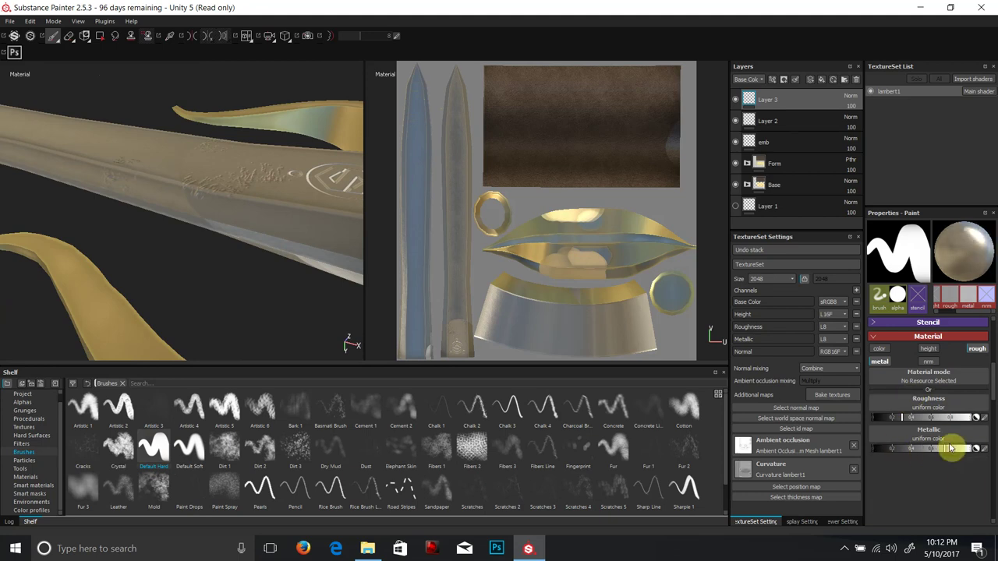
mouse_move(919, 414)
mouse_down()
mouse_move(975, 417)
mouse_move(945, 418)
mouse_up()
mouse_move(202, 187)
mouse_down()
mouse_move(200, 154)
mouse_move(343, 270)
mouse_move(338, 223)
mouse_move(274, 178)
mouse_move(247, 245)
mouse_move(97, 232)
mouse_move(223, 216)
mouse_move(319, 261)
mouse_move(251, 244)
mouse_move(289, 171)
mouse_move(288, 220)
mouse_up()
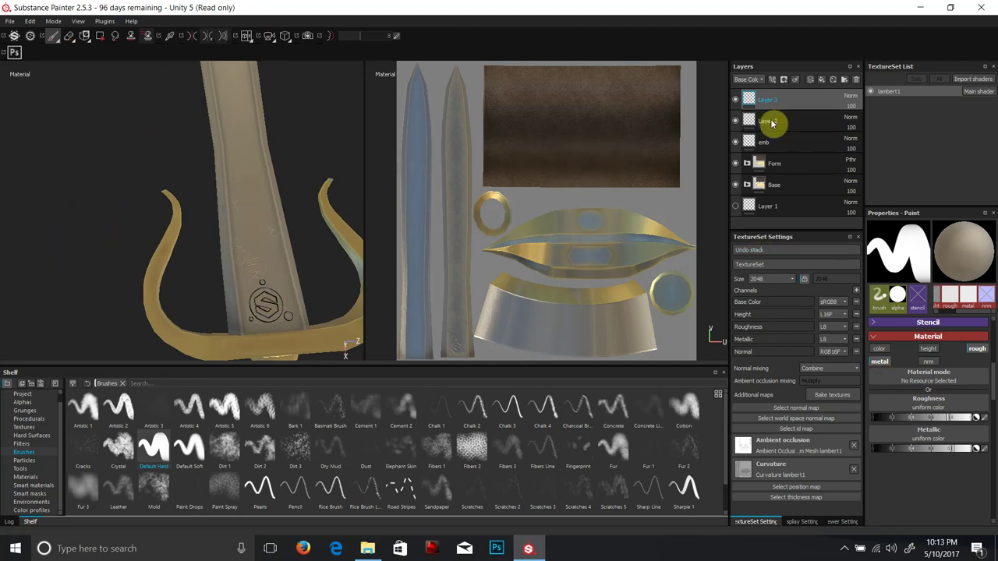
- Switch the brush from metallic and roughness to height and normal channels, with a strong positive height
click(879, 361)
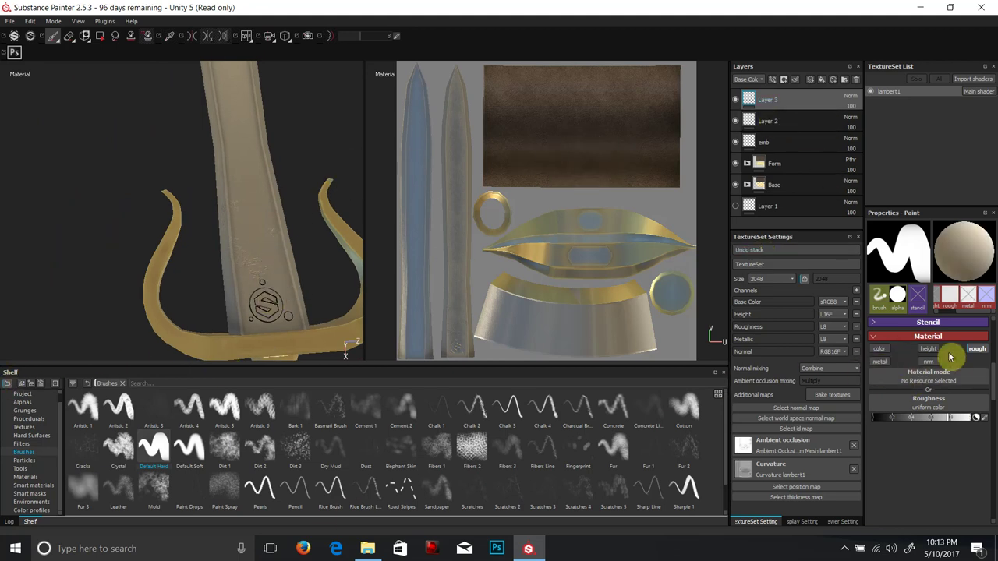
click(976, 349)
click(929, 348)
click(927, 362)
click(954, 418)
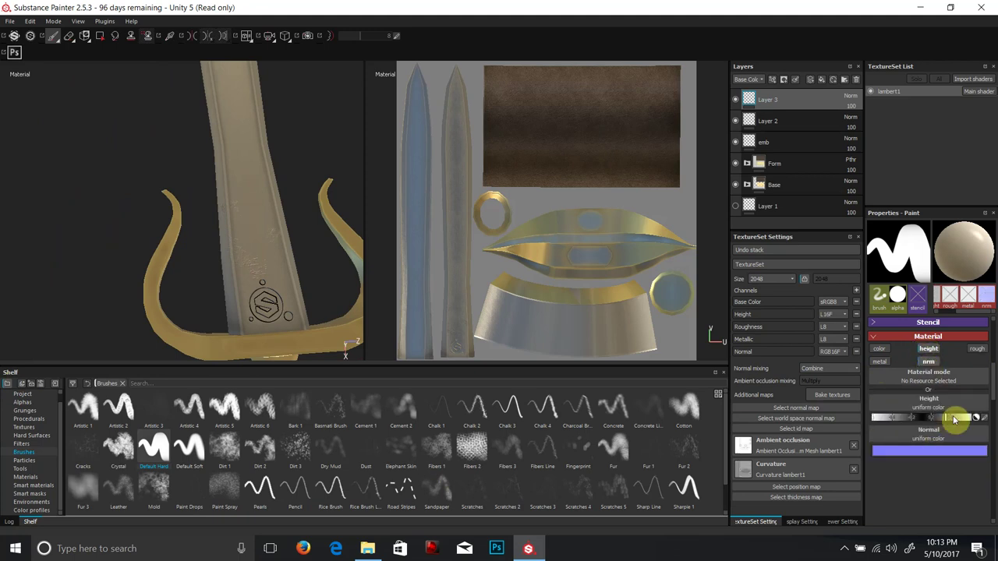
- Assign the ring-shaped border alpha to the brush and shrink it to fit beside the logo at the blade's base
click(22, 402)
scroll(322, 486, down, 5)
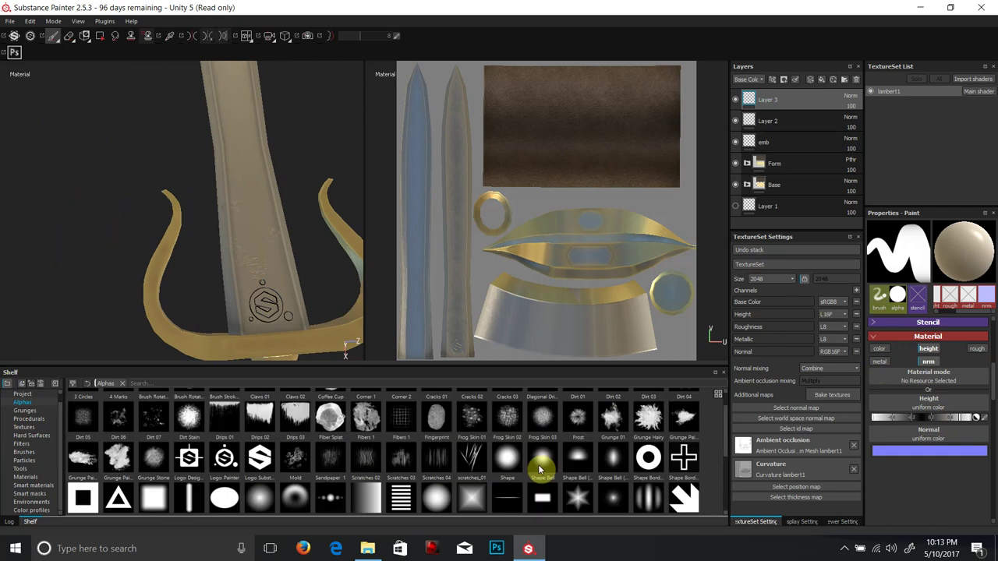
click(648, 460)
mouse_move(234, 325)
alt+middle_down()
mouse_move(223, 293)
mouse_move(204, 287)
alt+middle_up()
ctrl+right_drag(211, 288, 196, 288)
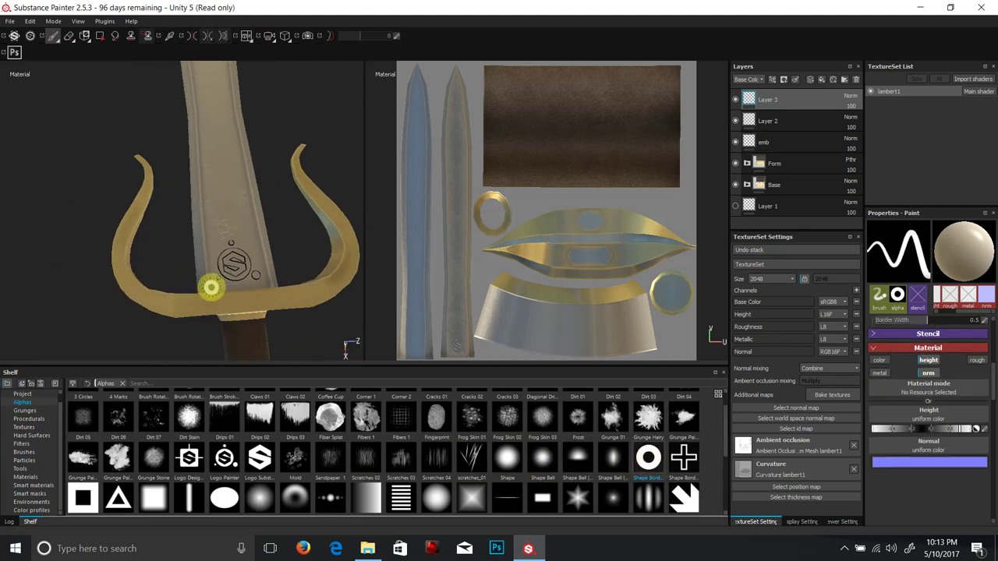
- Stamp three evenly spaced ring details in a row across the front of the guard
drag(191, 305, 240, 305)
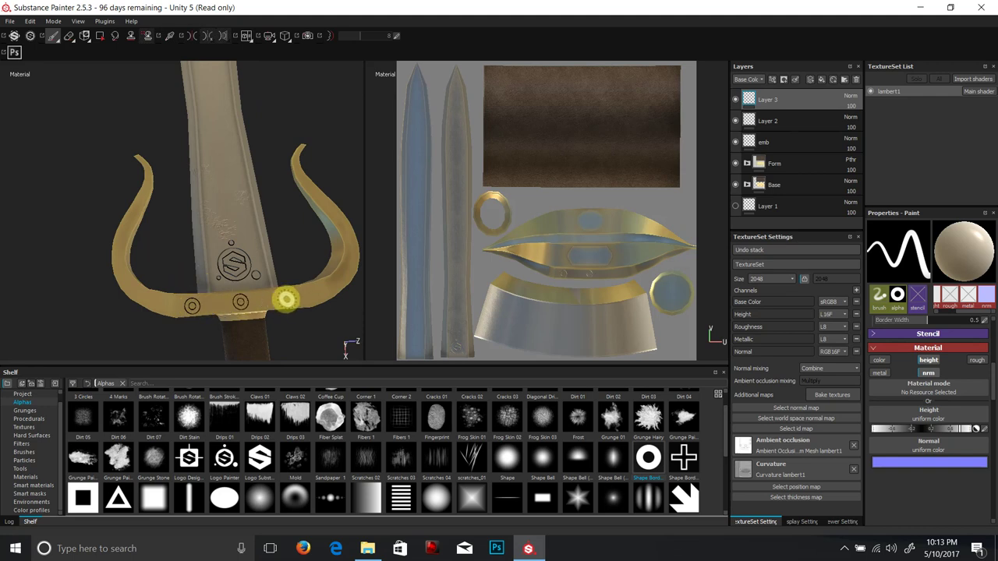
mouse_move(352, 290)
alt+mouse_down()
mouse_move(341, 223)
mouse_move(263, 261)
mouse_move(67, 223)
mouse_move(145, 234)
mouse_move(305, 226)
mouse_move(325, 283)
mouse_move(343, 234)
mouse_move(341, 158)
mouse_move(341, 301)
mouse_move(216, 263)
mouse_move(230, 279)
mouse_move(211, 306)
mouse_move(223, 350)
mouse_move(225, 216)
mouse_move(234, 257)
mouse_move(190, 332)
mouse_move(183, 319)
alt+mouse_up()
- Assign the Shape Lines alpha to the brush and set the brush angle to 90
click(401, 499)
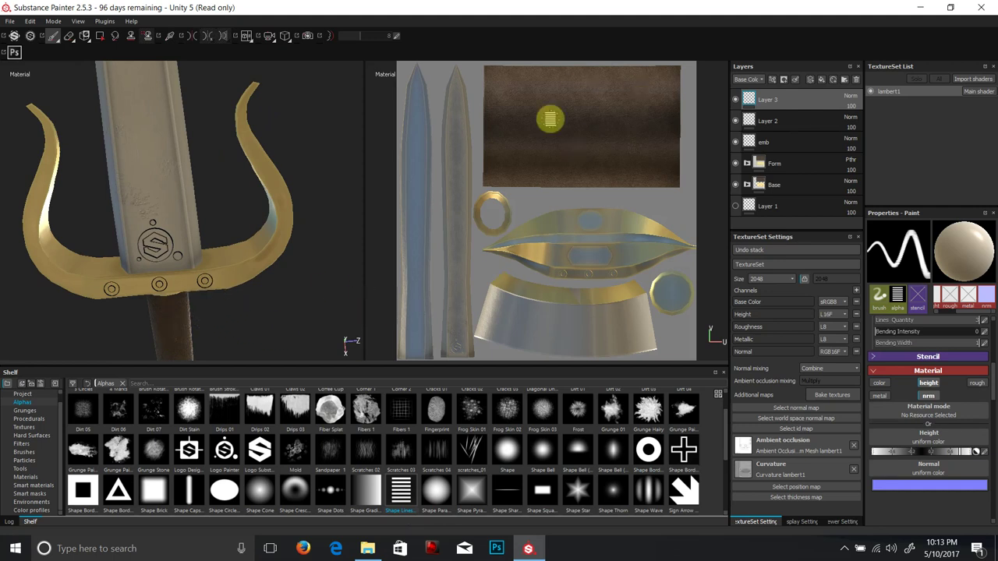
ctrl+right_drag(549, 119, 549, 118)
scroll(947, 374, up, 5)
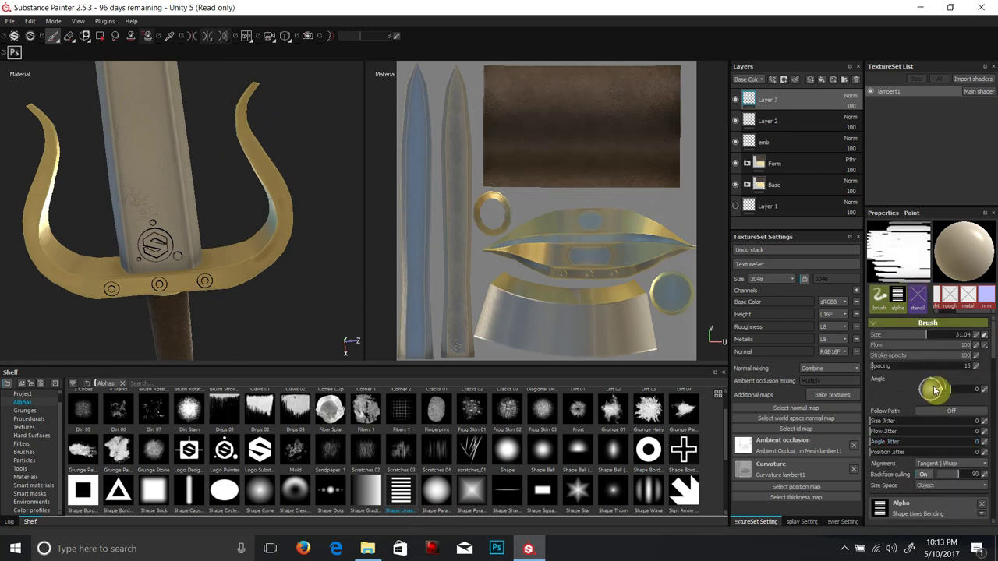
drag(934, 390, 929, 380)
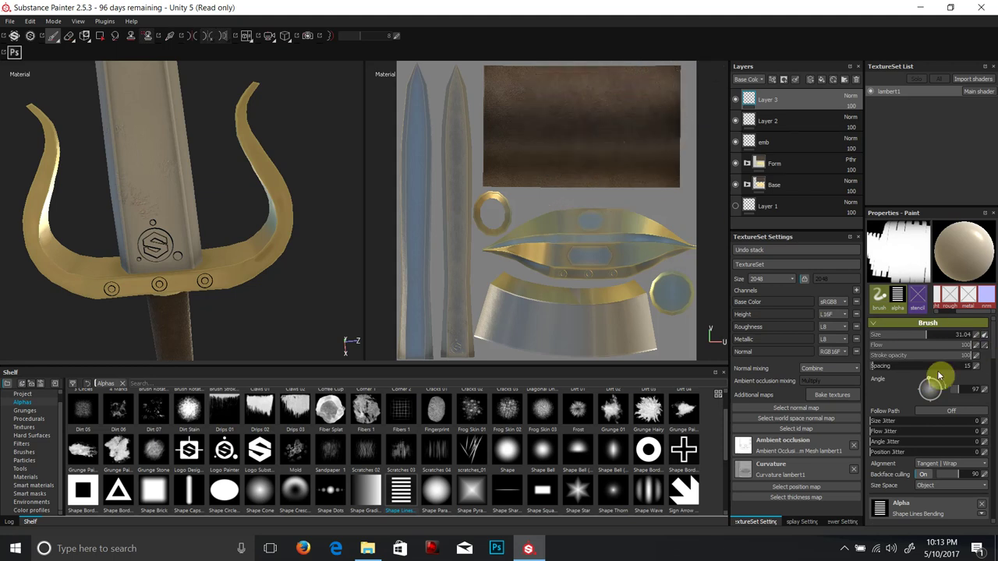
drag(959, 392, 944, 393)
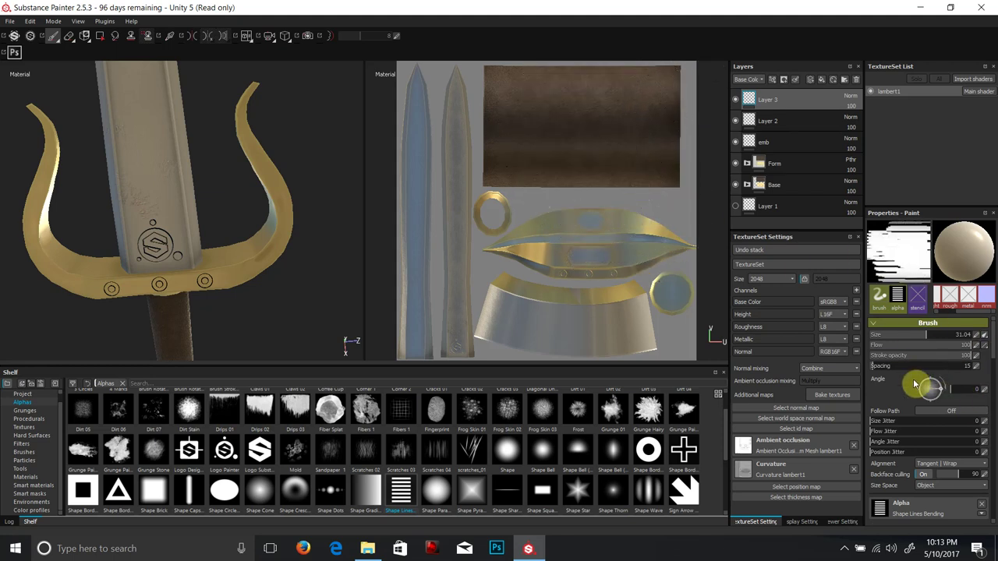
click(970, 391)
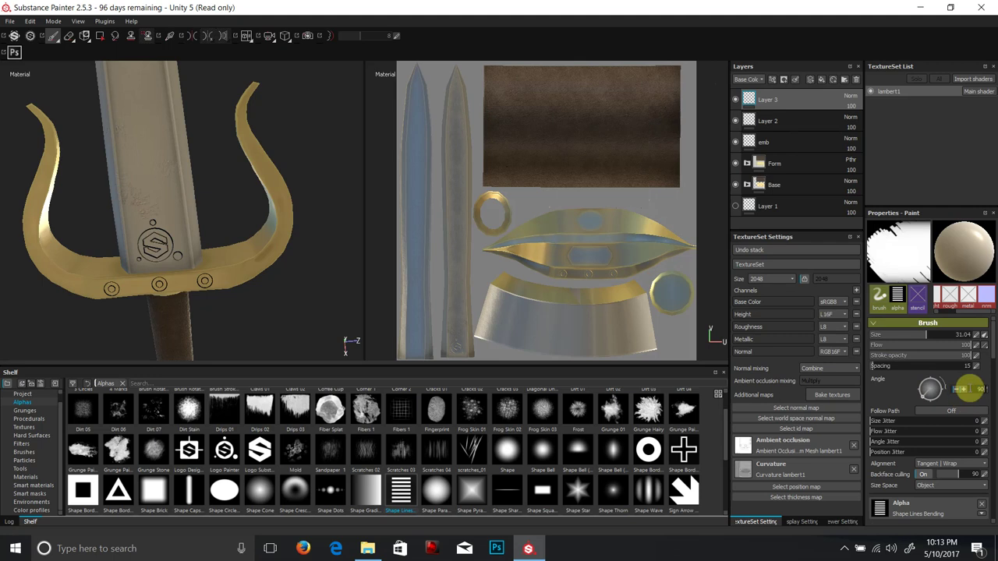
key(Return)
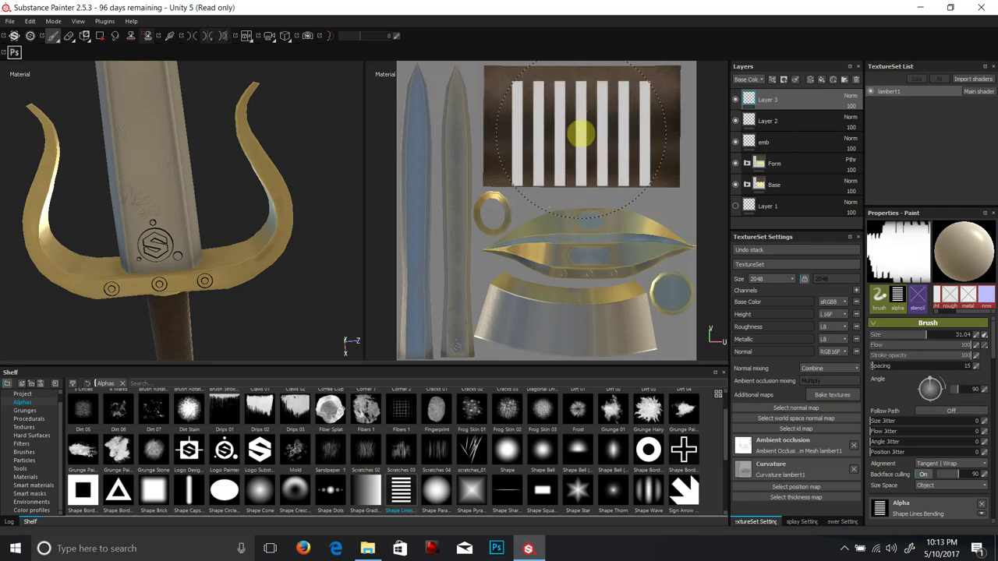
- Enlarge the brush to size 40.6, try stamping the lines over the handle's UV area, and undo the stamp
key(bracketright)
key(bracketright)
key(bracketright)
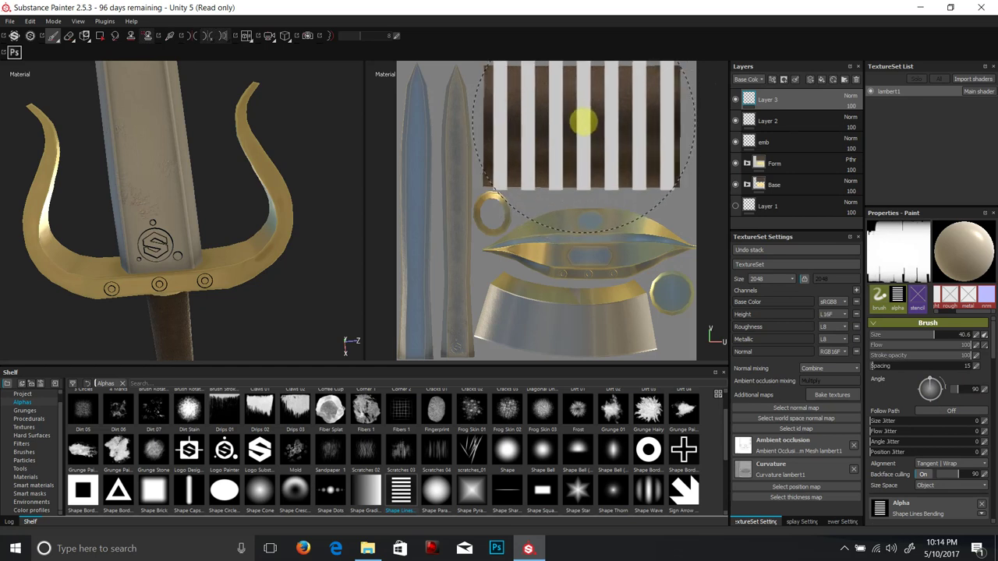
mouse_move(151, 245)
alt+mouse_down()
mouse_move(182, 183)
mouse_move(283, 205)
mouse_move(210, 249)
mouse_move(319, 265)
mouse_move(244, 220)
alt+mouse_up()
scroll(243, 222, up, 5)
mouse_move(263, 278)
alt+mouse_down()
mouse_move(317, 338)
mouse_move(316, 290)
alt+mouse_up()
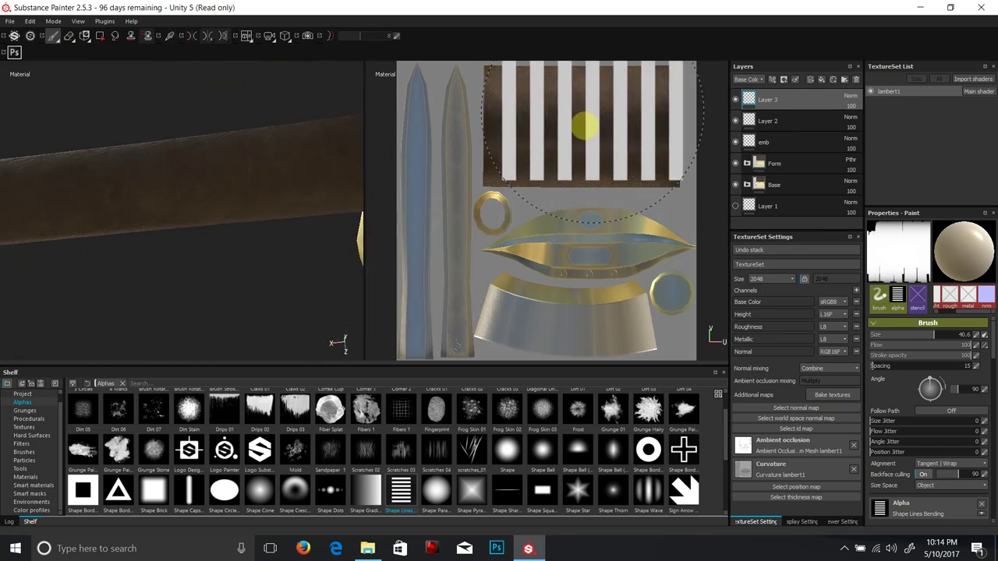
click(585, 123)
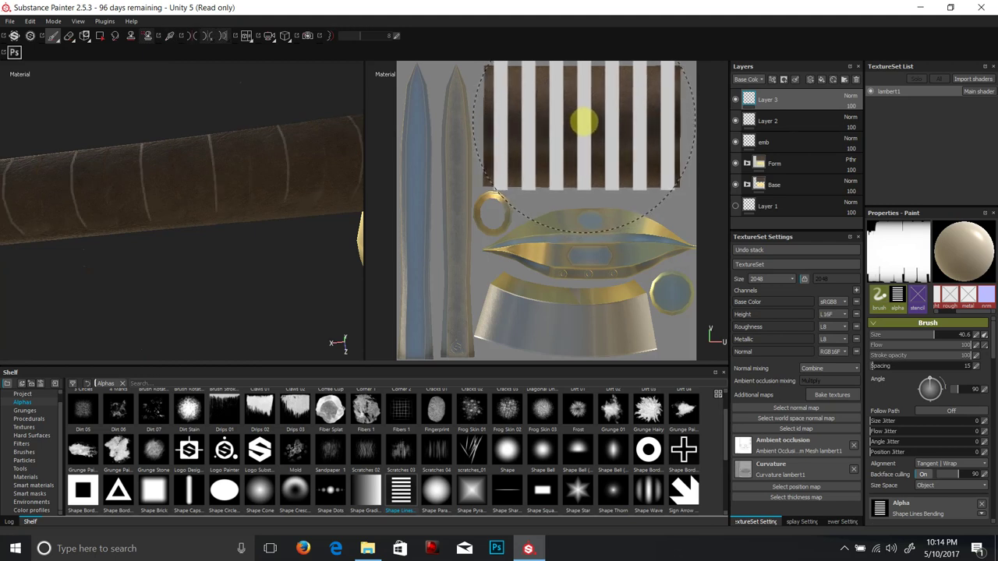
mouse_move(179, 180)
alt+mouse_down()
mouse_move(161, 116)
mouse_move(196, 176)
alt+mouse_up()
key(ctrl+z)
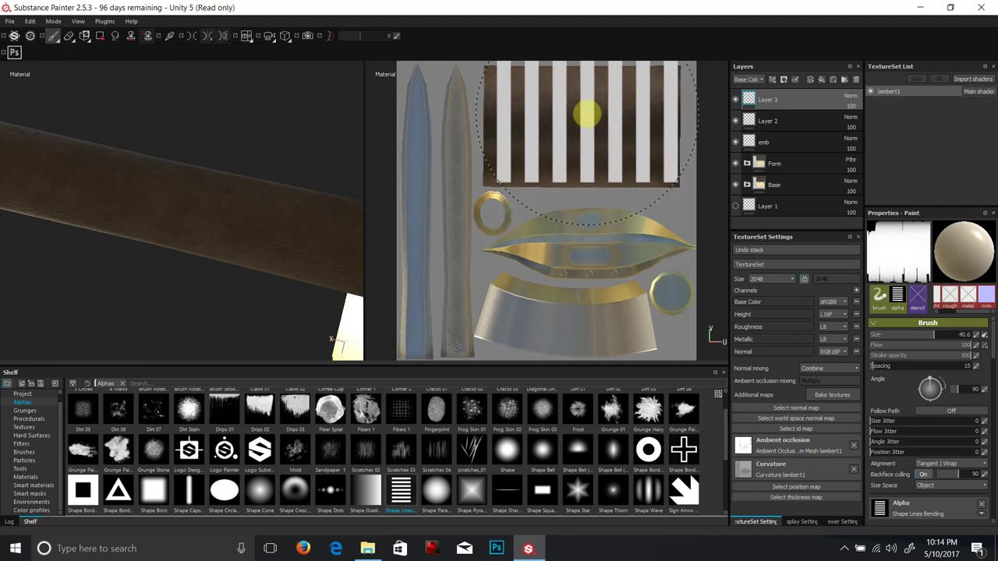
- Try the same line stamp on the handle's UV area twice more, undoing it each time
click(918, 300)
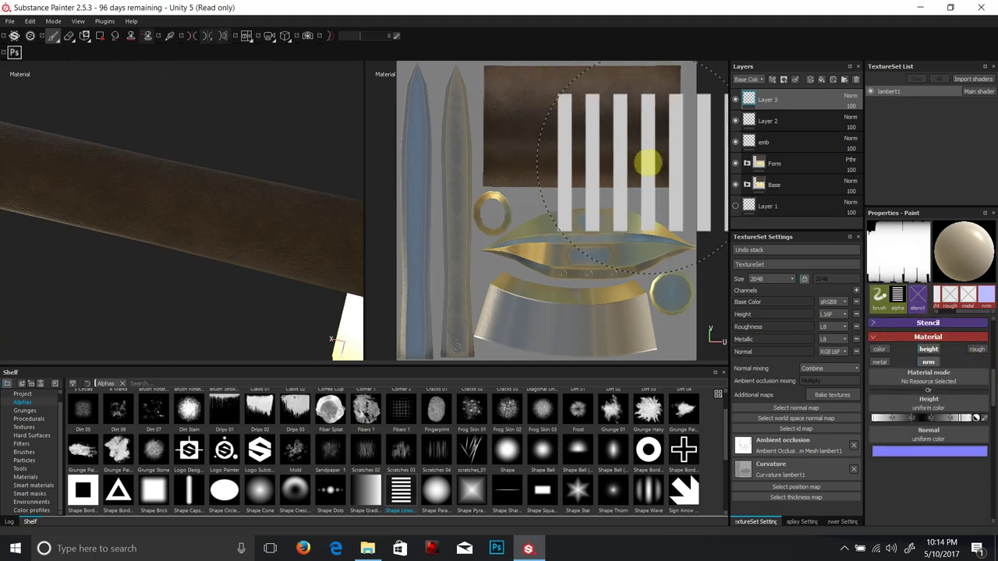
click(581, 120)
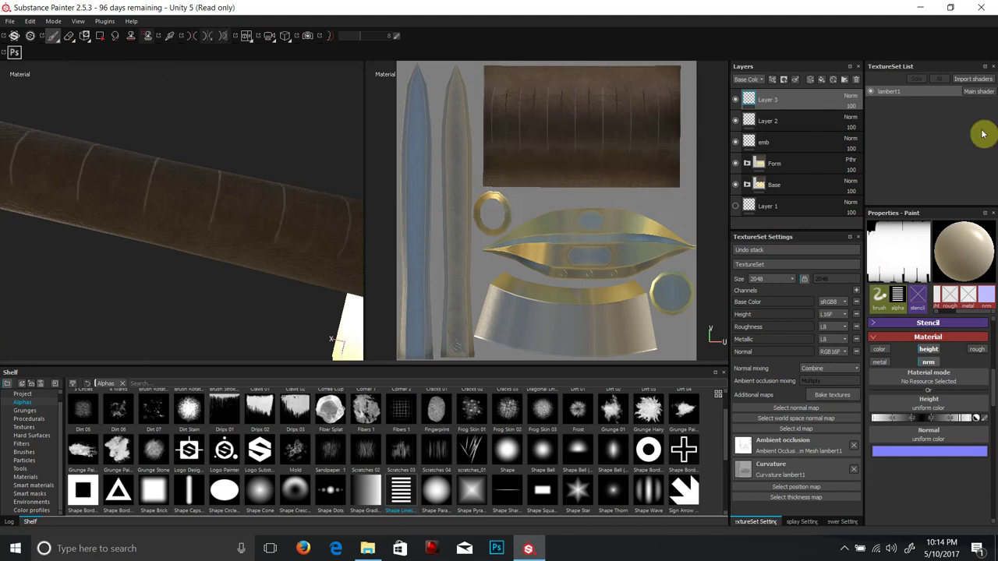
key(ctrl+z)
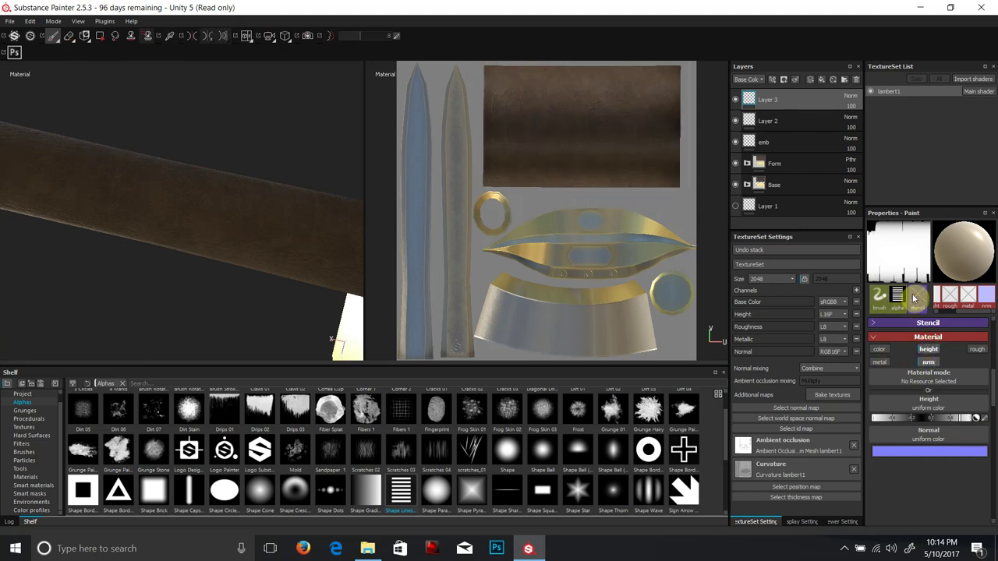
click(920, 324)
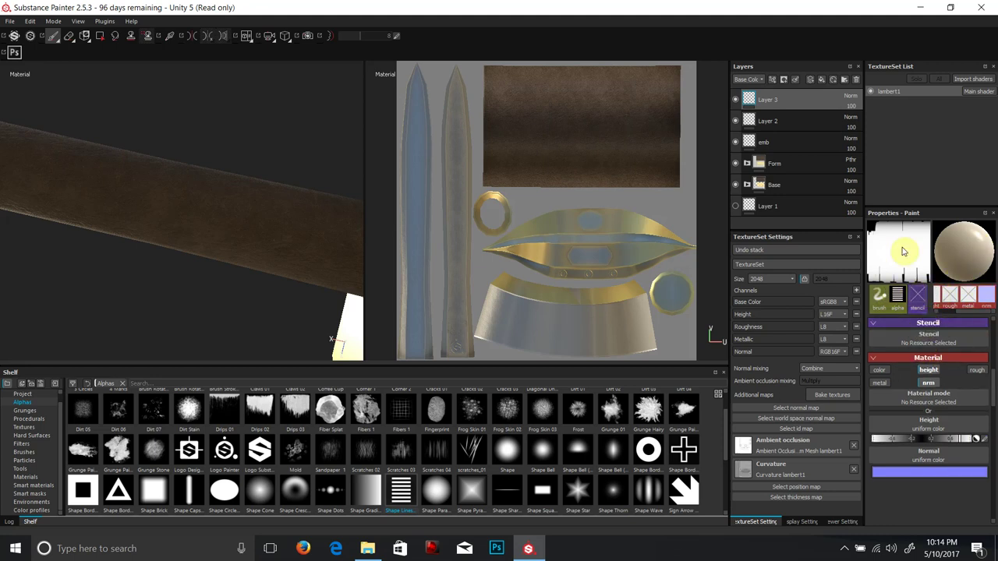
ctrl+right_drag(465, 103, 575, 116)
click(571, 123)
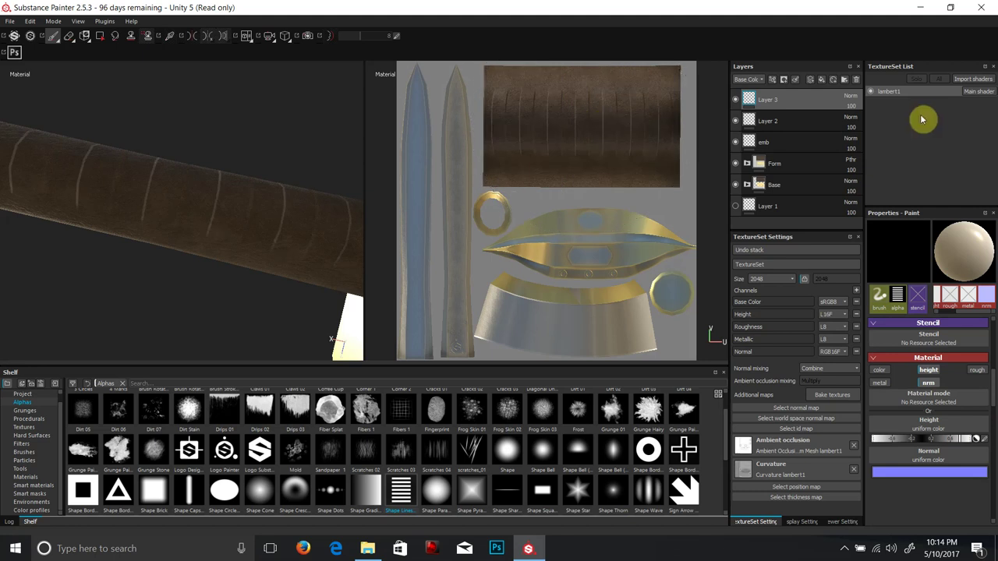
key(ctrl+z)
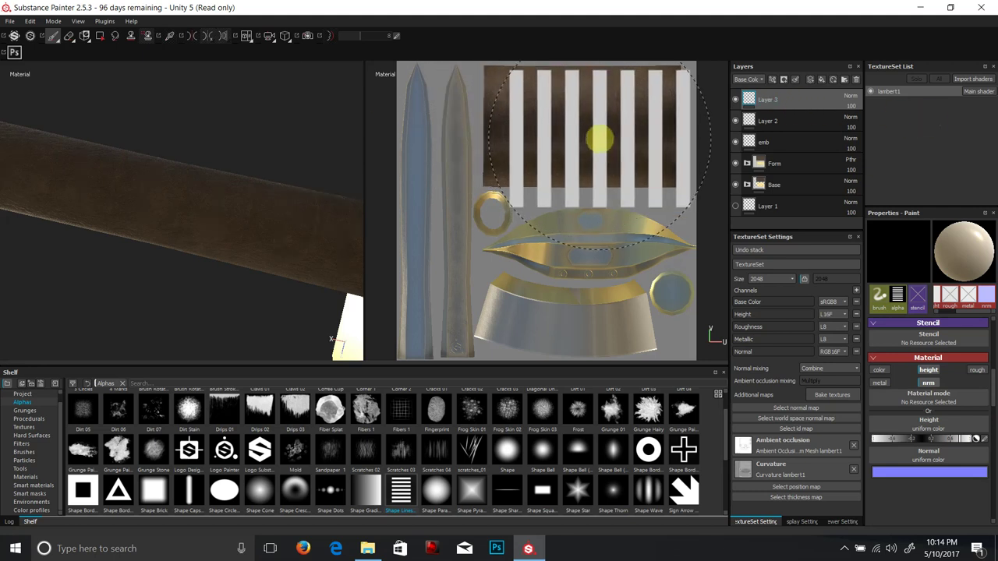
- Enlarge the brush until the lines extend beyond the handle's UV area, try stamping them, and undo
key(bracketright)
key(bracketright)
key(bracketright)
key(bracketright)
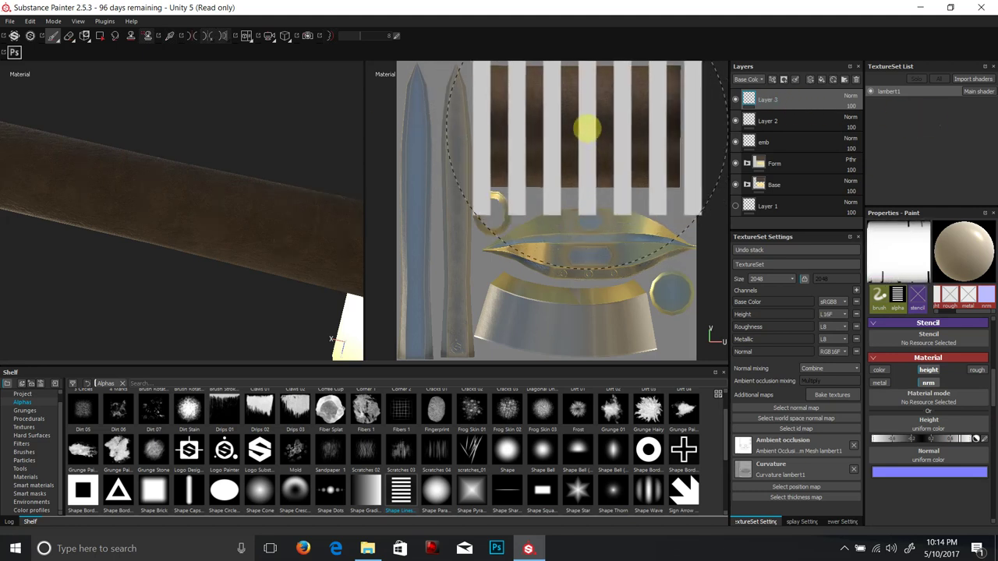
key(ctrl+z)
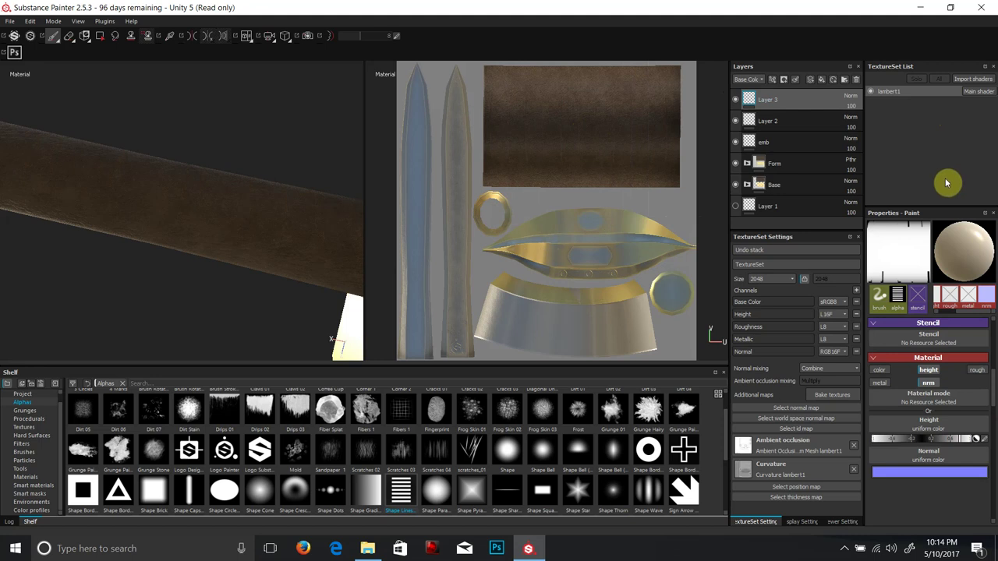
- Assign the Shape Wave alpha, lower the brush height to a negative value, and try stamping it on the handle's UV area
click(650, 493)
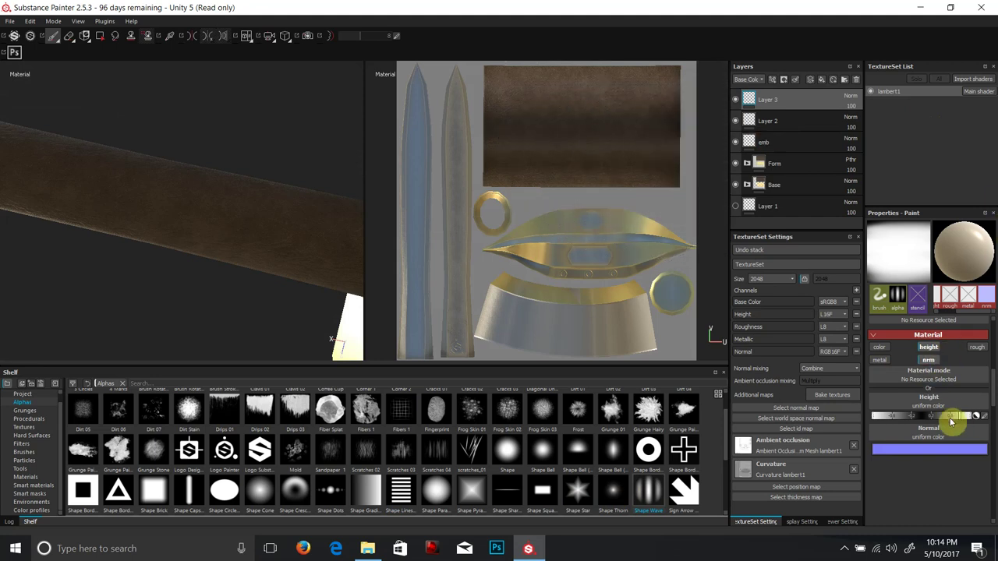
drag(953, 416, 896, 415)
click(581, 112)
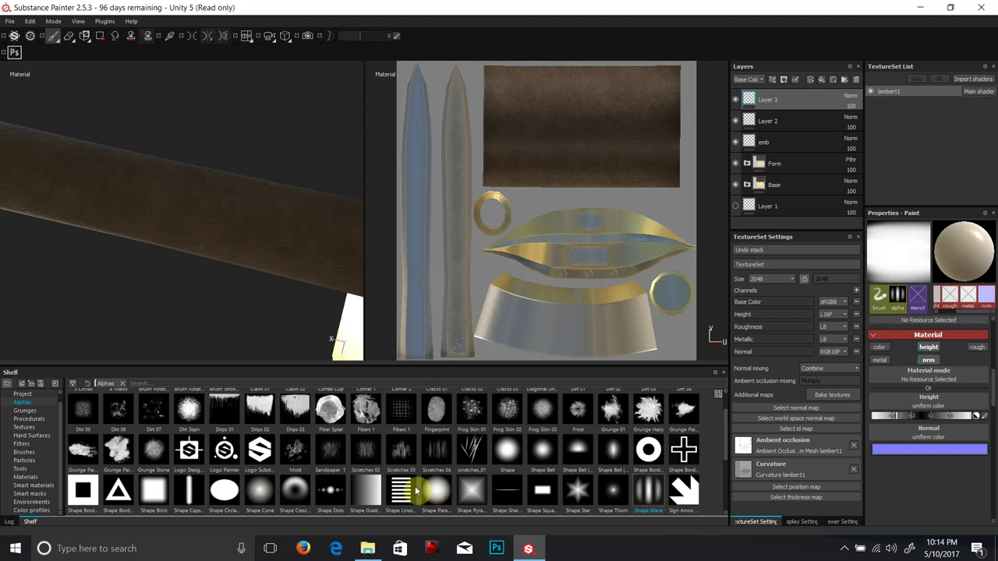
- Switch the brush to the plus-shaped border alpha and shrink it to a small stamp size
click(686, 450)
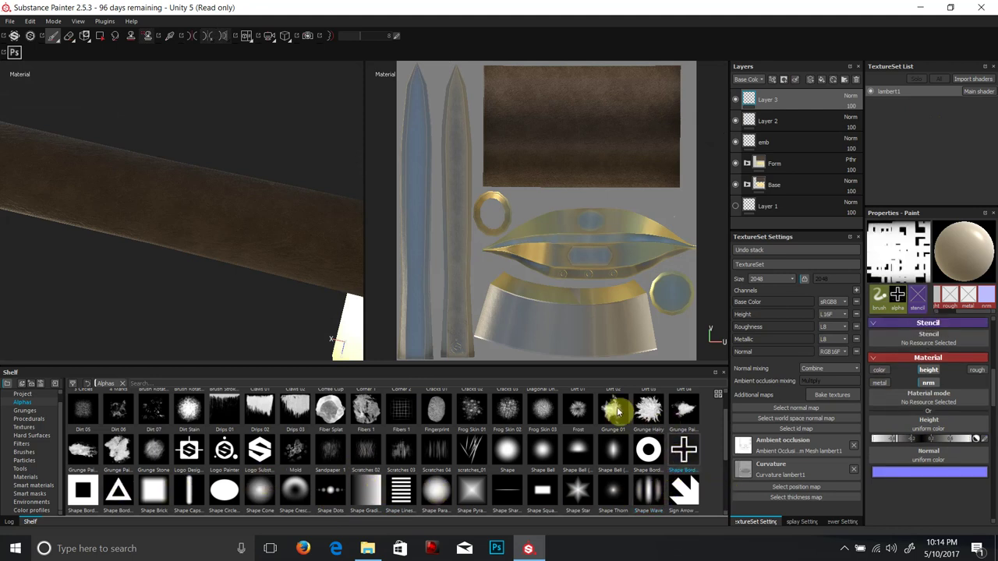
click(232, 231)
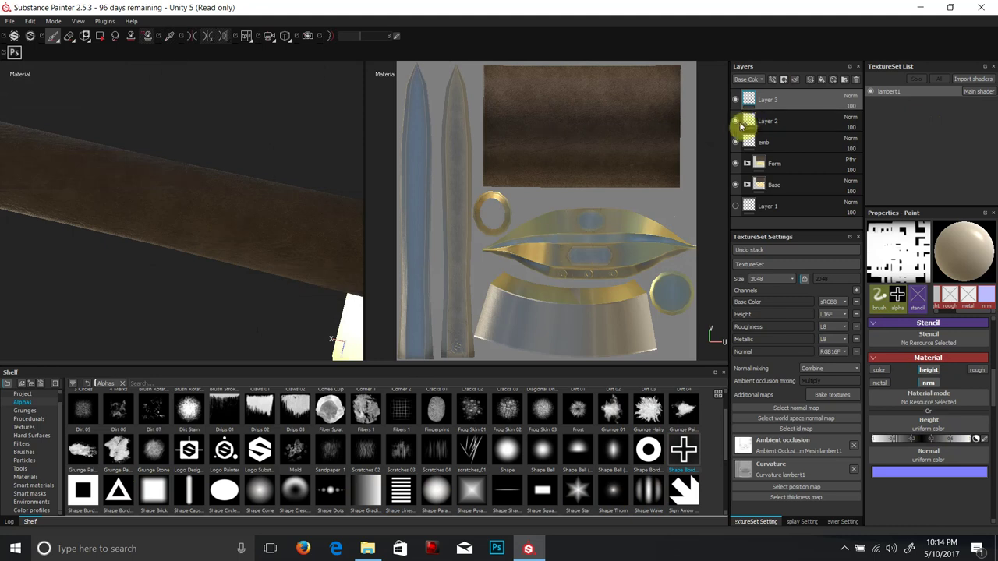
key(bracketleft)
key(bracketleft)
key(bracketleft)
key(bracketleft)
key(bracketleft)
key(bracketleft)
key(bracketleft)
key(bracketleft)
key(bracketleft)
key(bracketleft)
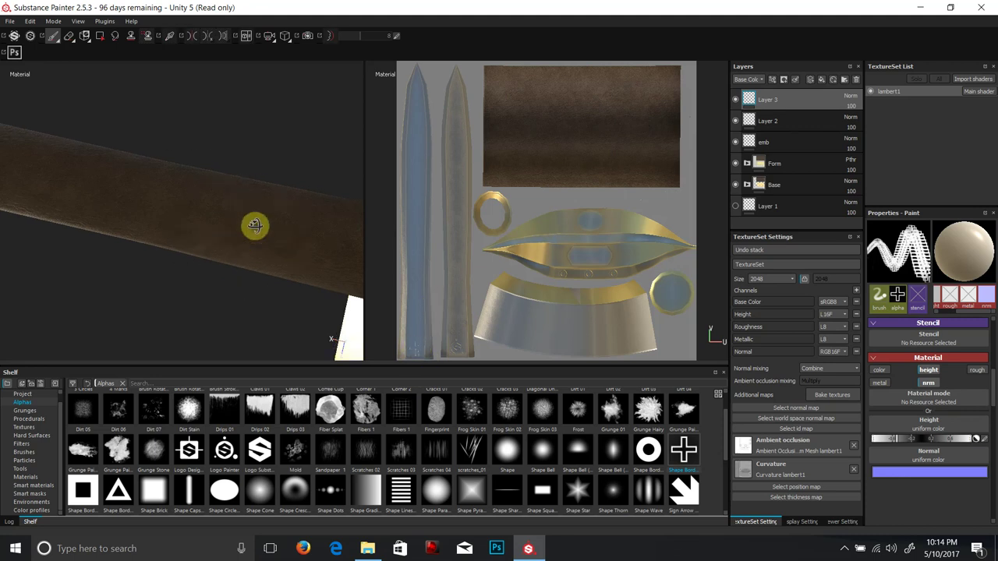
alt+drag(254, 251, 265, 118)
scroll(278, 238, up, 1)
mouse_move(261, 243)
alt+mouse_down()
mouse_move(225, 192)
mouse_move(133, 196)
mouse_move(189, 165)
mouse_move(187, 148)
mouse_move(338, 356)
mouse_move(156, 122)
mouse_move(350, 309)
mouse_move(367, 349)
mouse_move(196, 216)
mouse_move(257, 138)
mouse_move(323, 128)
mouse_move(302, 119)
mouse_move(274, 218)
alt+mouse_up()
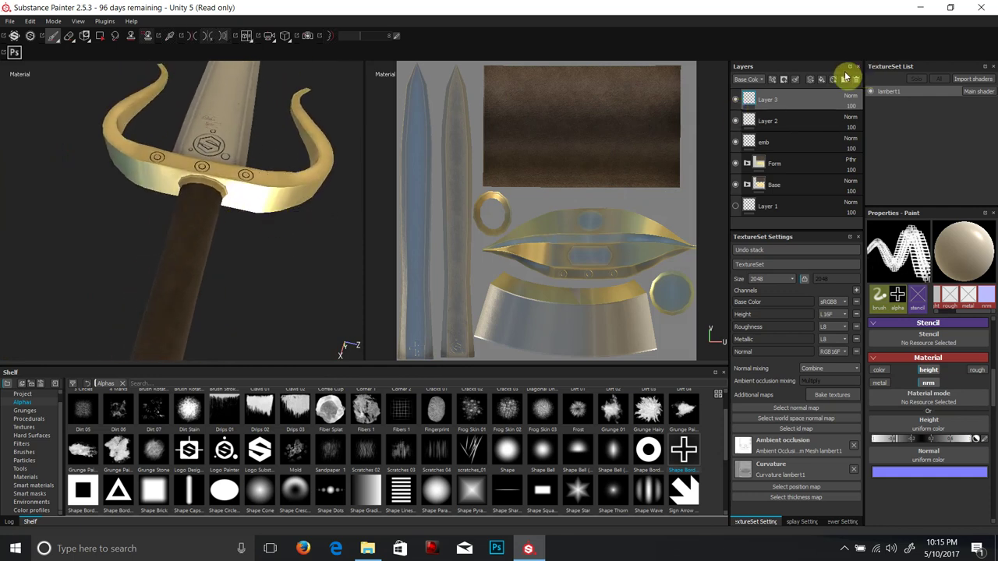
- Add the Leather Rough smart material to the top of the layer stack and delete Layer 3
click(35, 486)
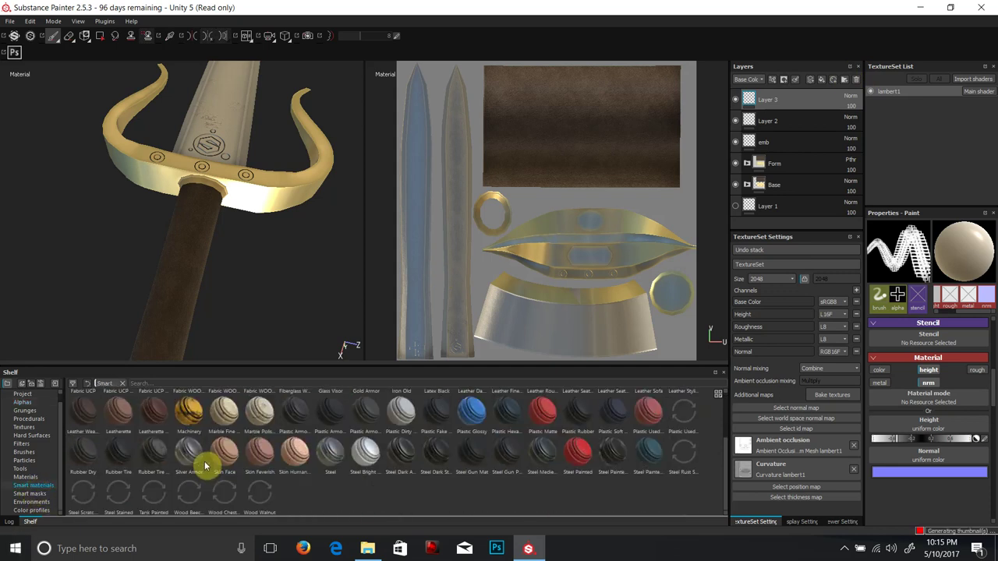
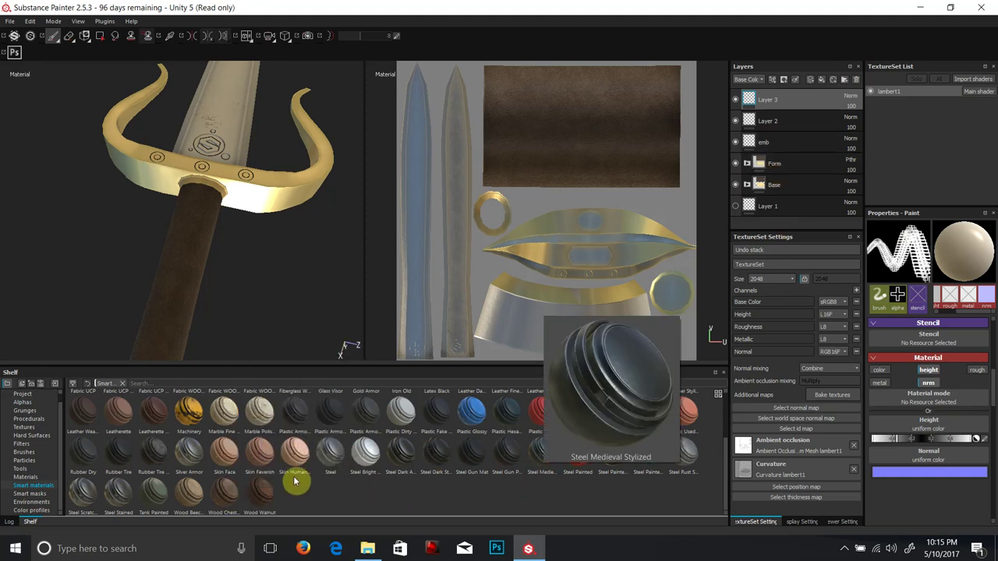
scroll(318, 460, up, 2)
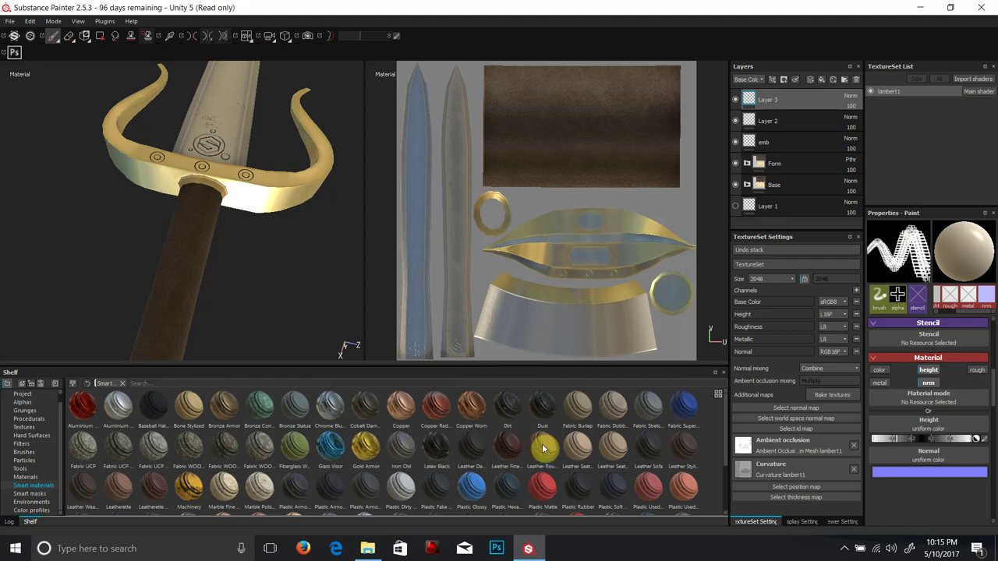
drag(543, 450, 789, 90)
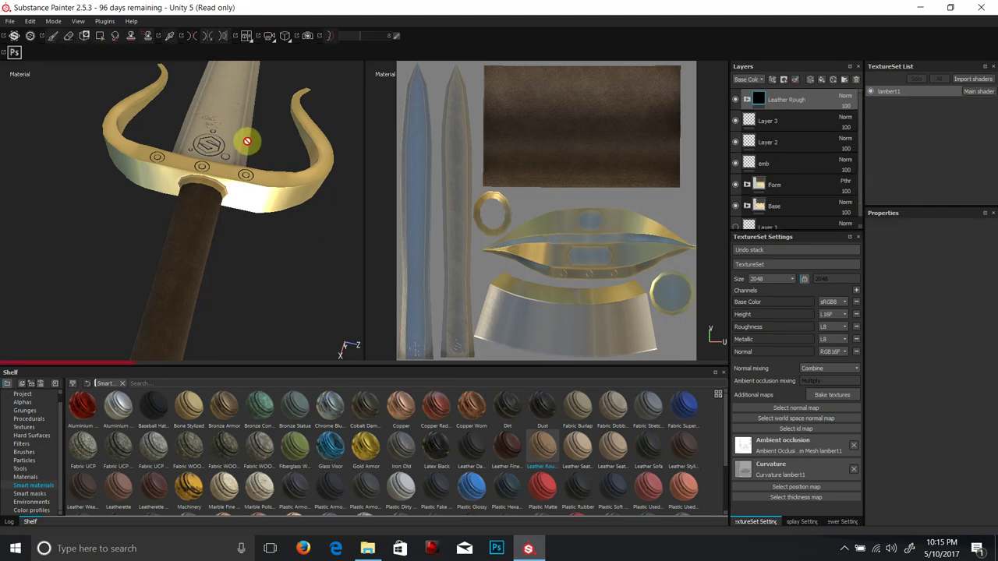
click(774, 123)
key(Delete)
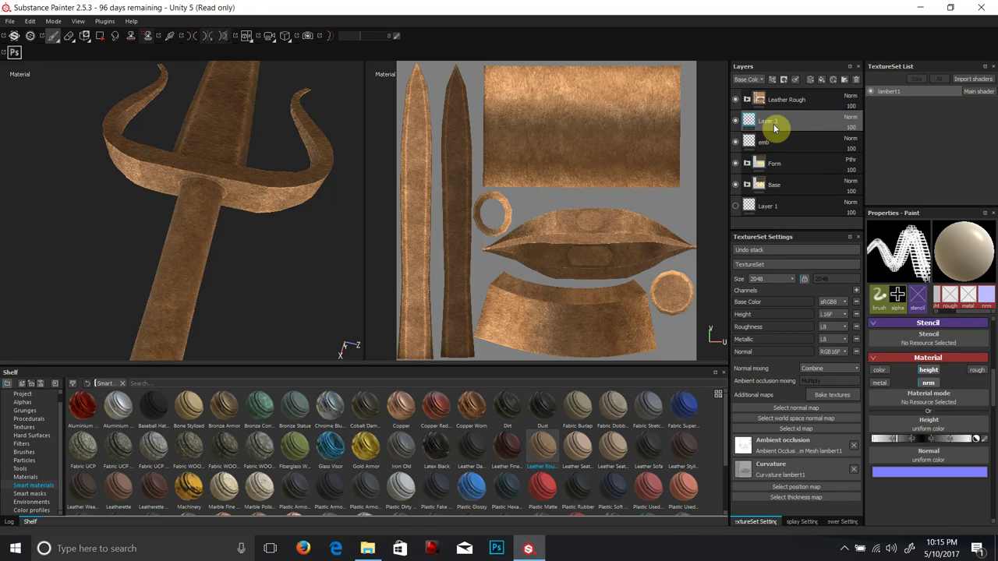
- Add a black mask to Leather Rough and reveal the leather only on the handle's UV shell with Polygon Fill
right_click(779, 102)
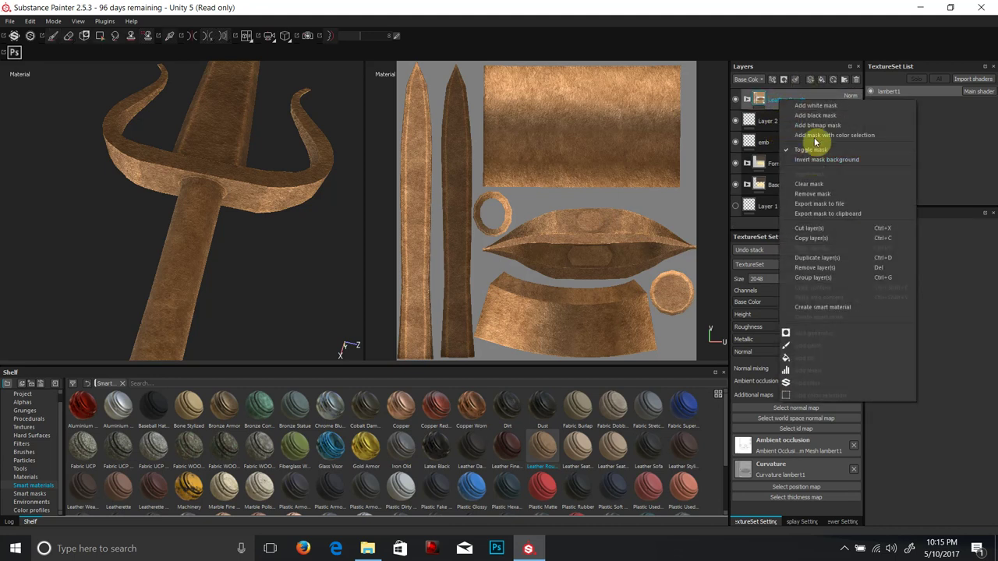
click(816, 115)
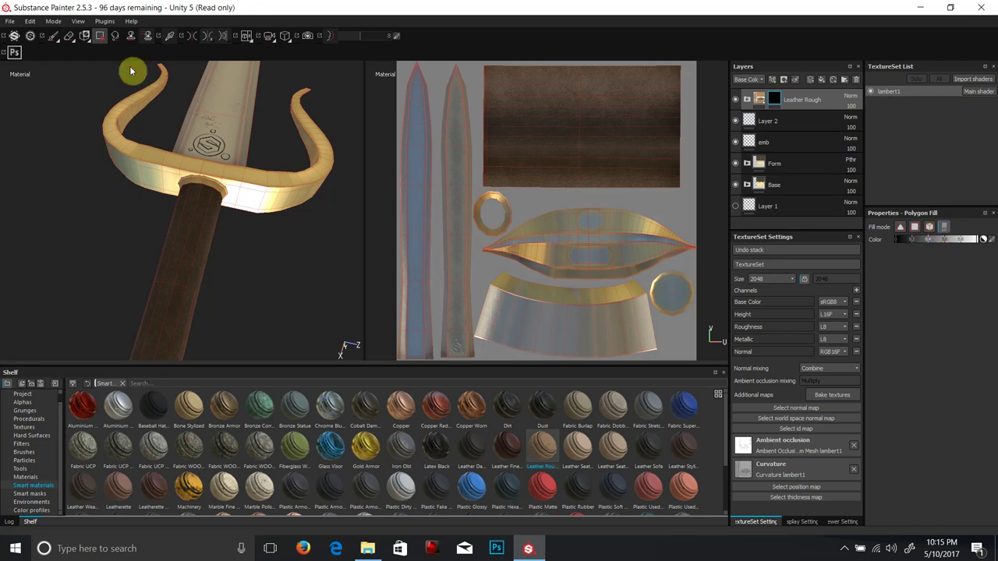
click(99, 36)
click(594, 105)
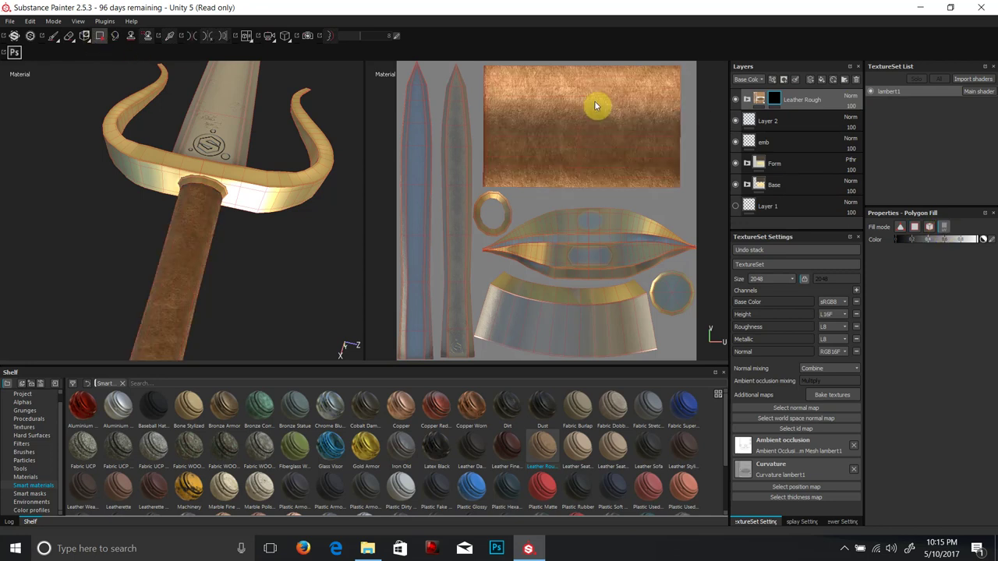
scroll(215, 265, up, 5)
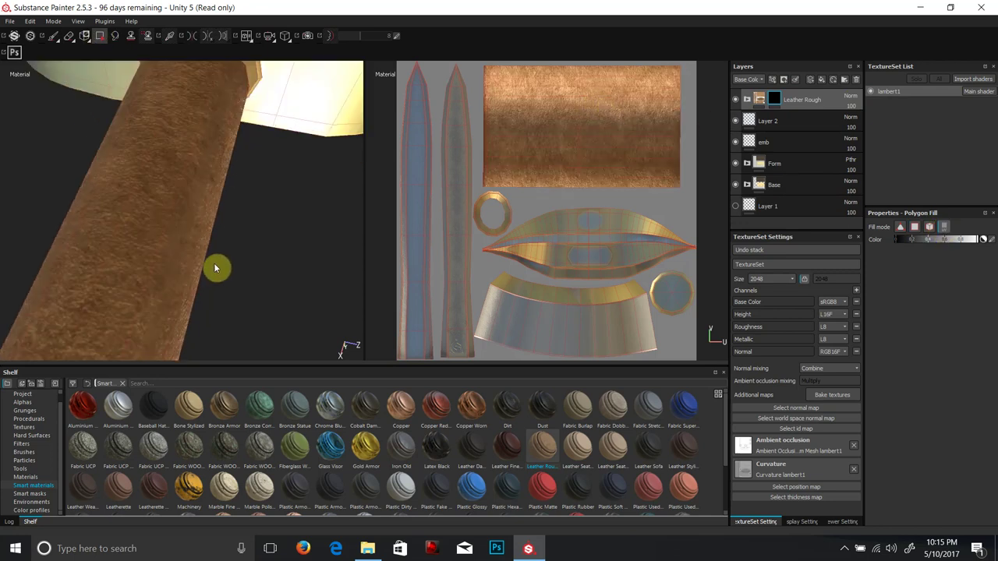
click(751, 99)
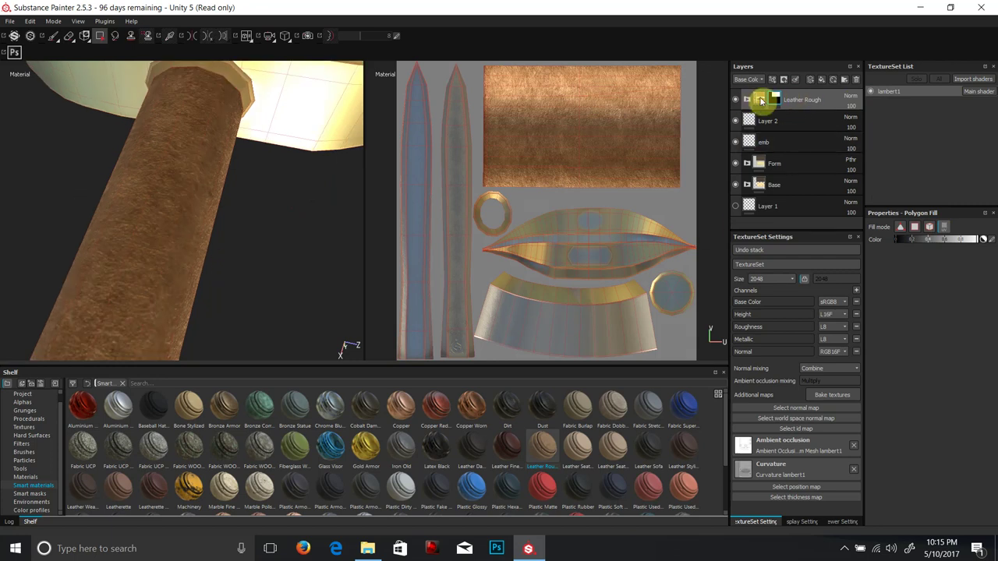
- In the Dust mask generator of Leather Rough, set Curvature 0.6, Ambient Occlusion 0.62, Texture 0.22, Global Contrast 0.42 and Position Gradient 0.46
click(761, 99)
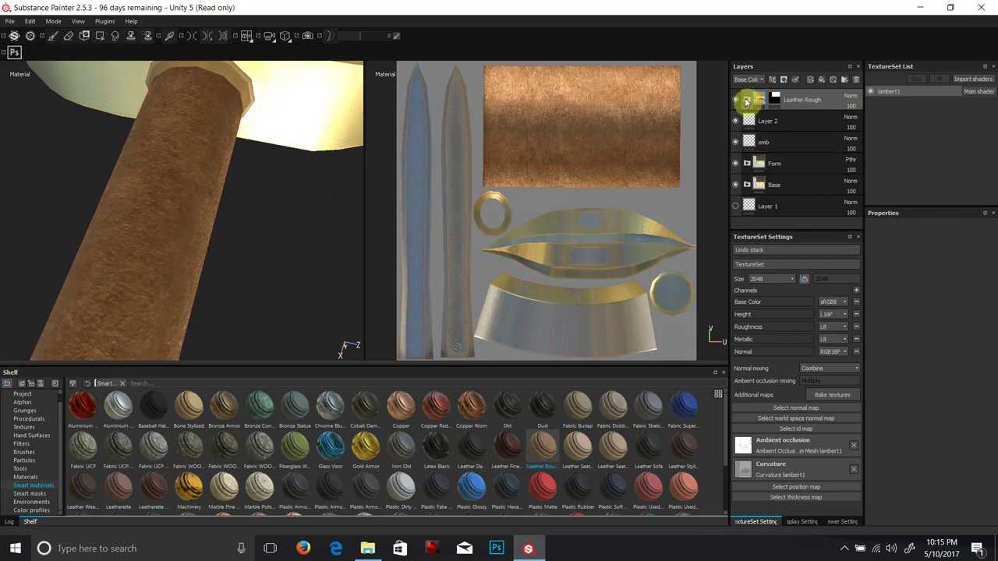
click(746, 100)
click(747, 122)
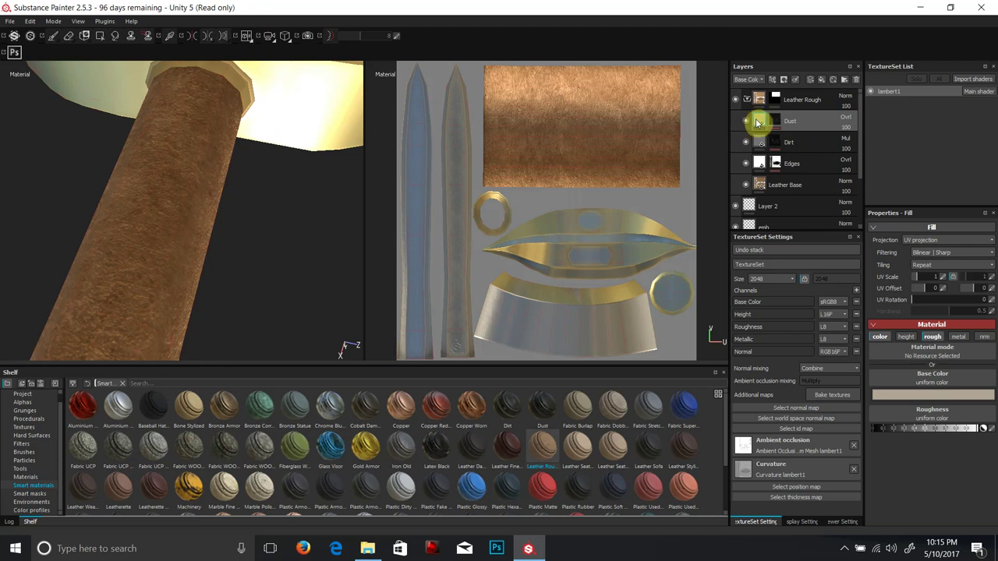
click(776, 119)
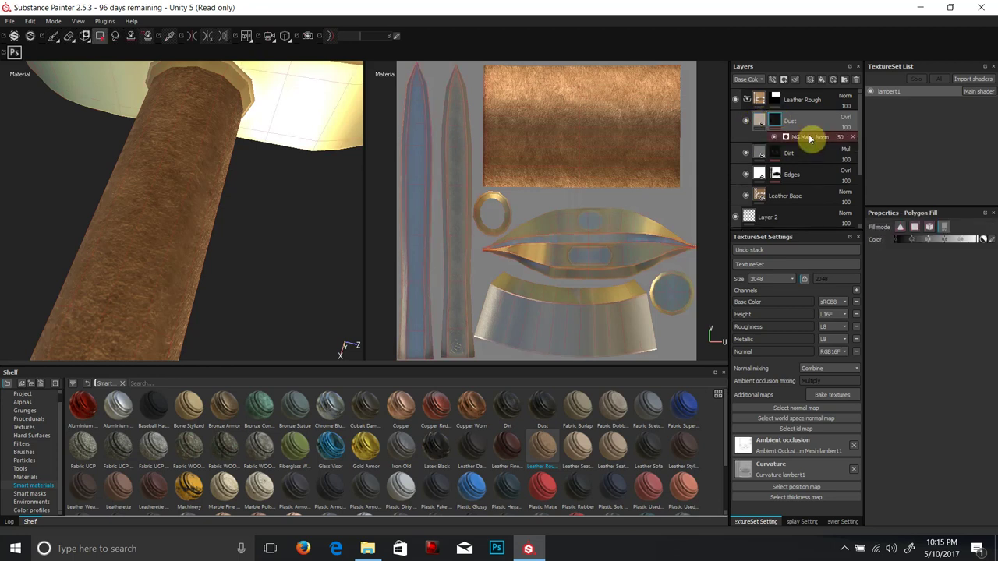
click(803, 138)
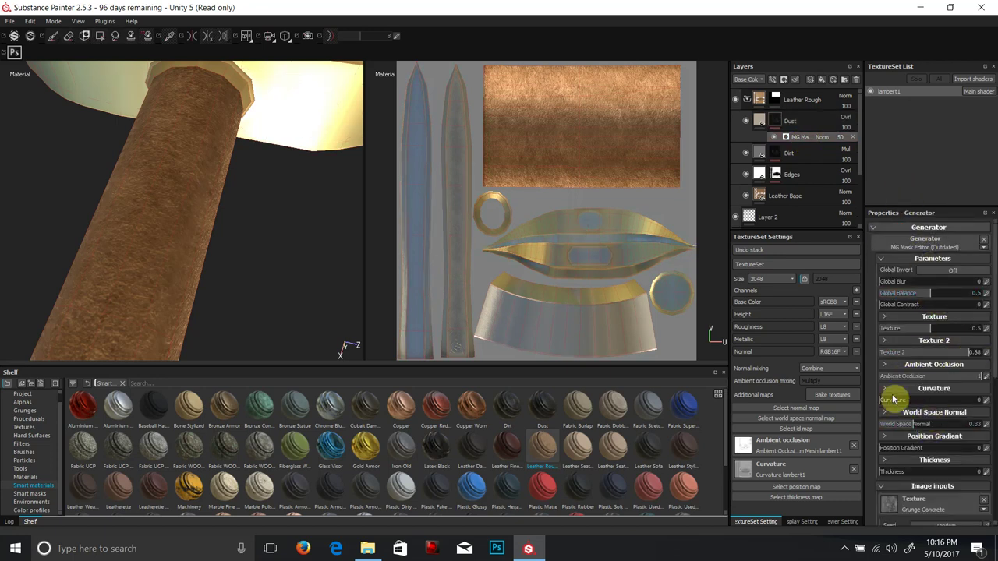
drag(914, 403, 952, 403)
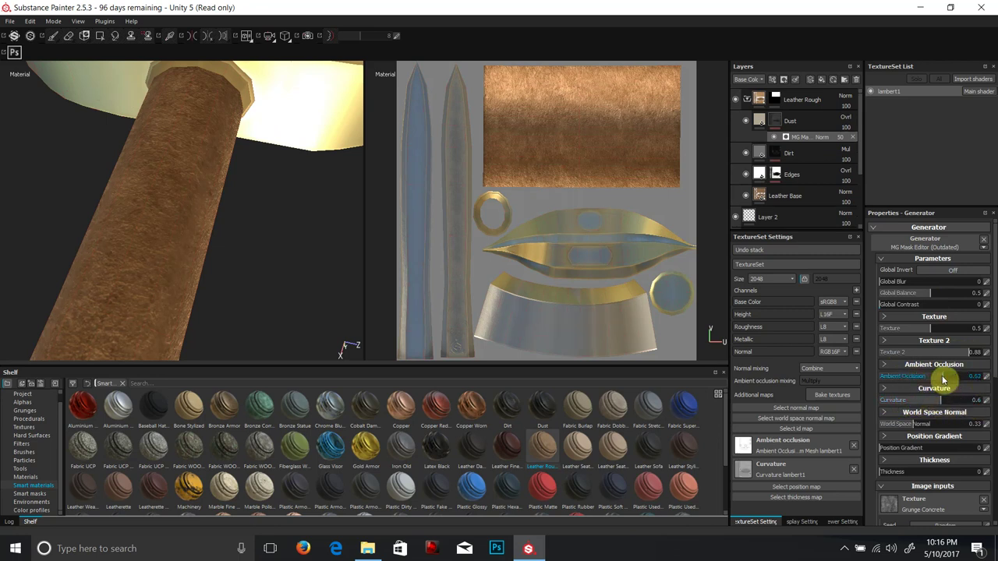
drag(931, 333, 921, 306)
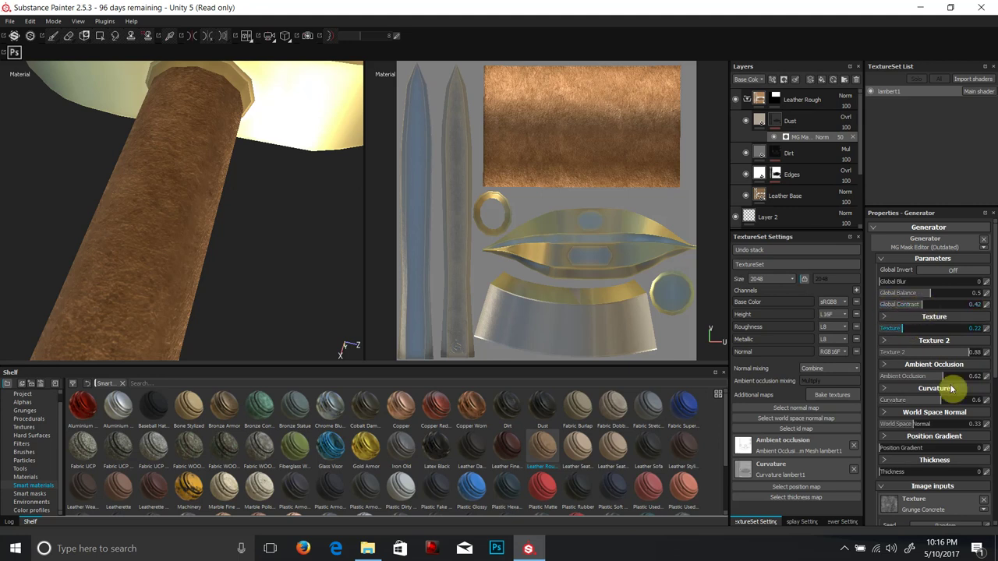
drag(912, 450, 940, 445)
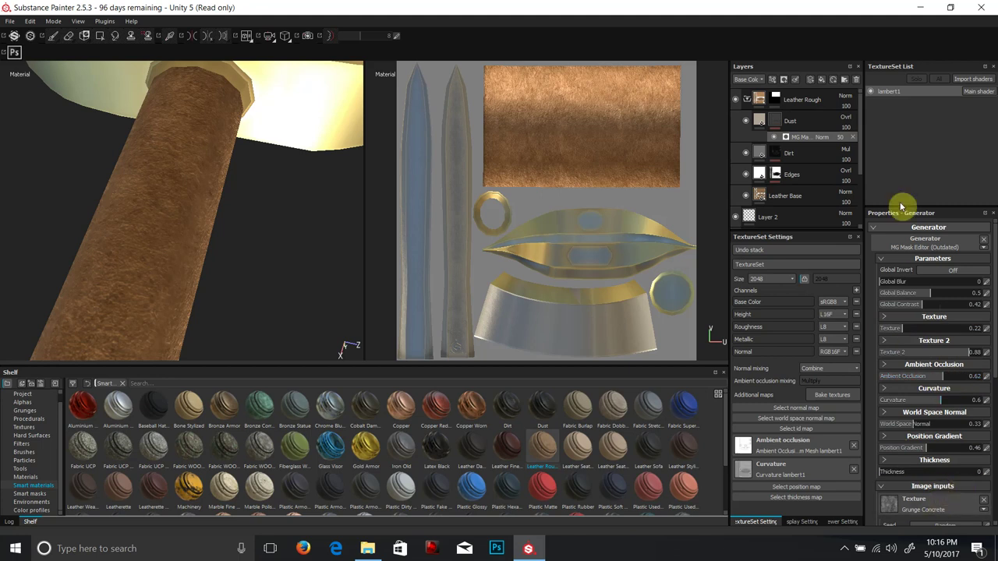
- In the Dirt layer's mask generator, set Curvature to 0.54 and Texture to 0.57, with texture scale 0.46, contrast 0.56 and brightness 0.27
click(779, 156)
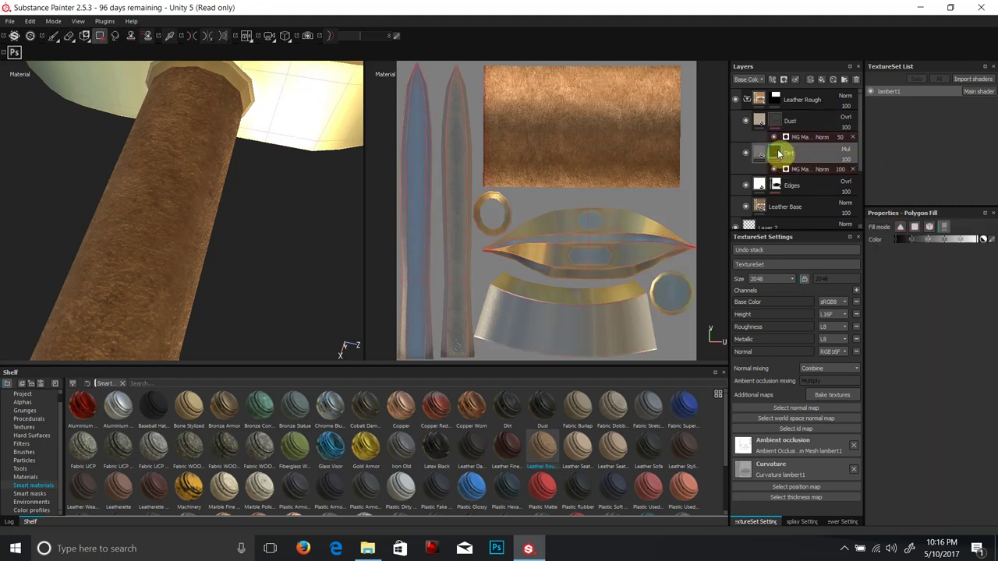
click(807, 171)
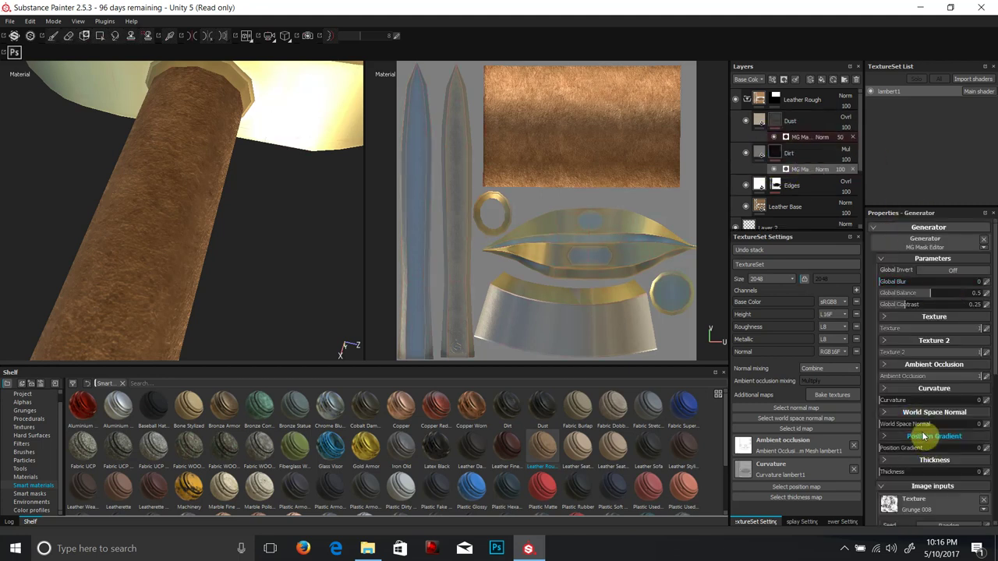
drag(906, 402, 934, 402)
click(900, 318)
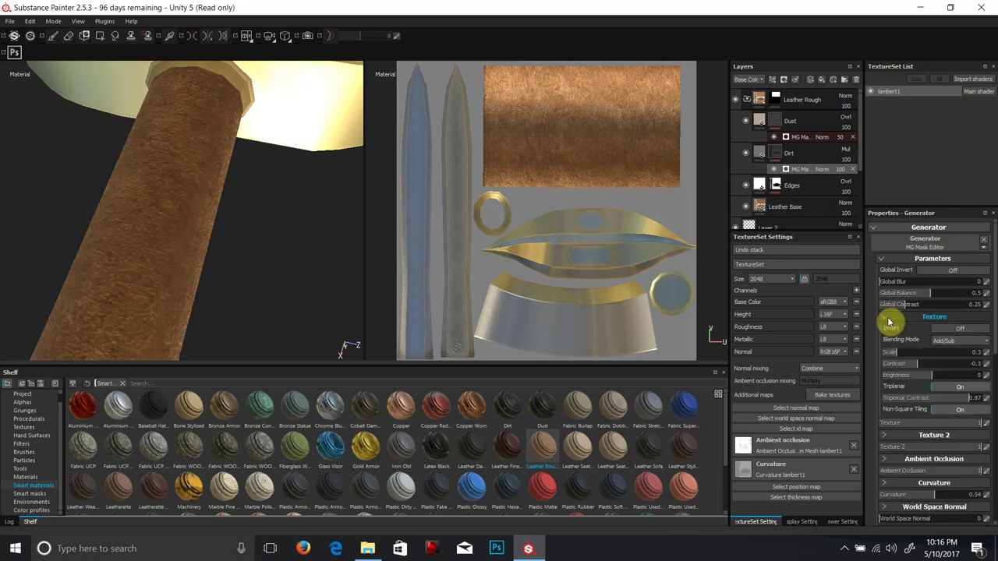
drag(900, 352, 938, 356)
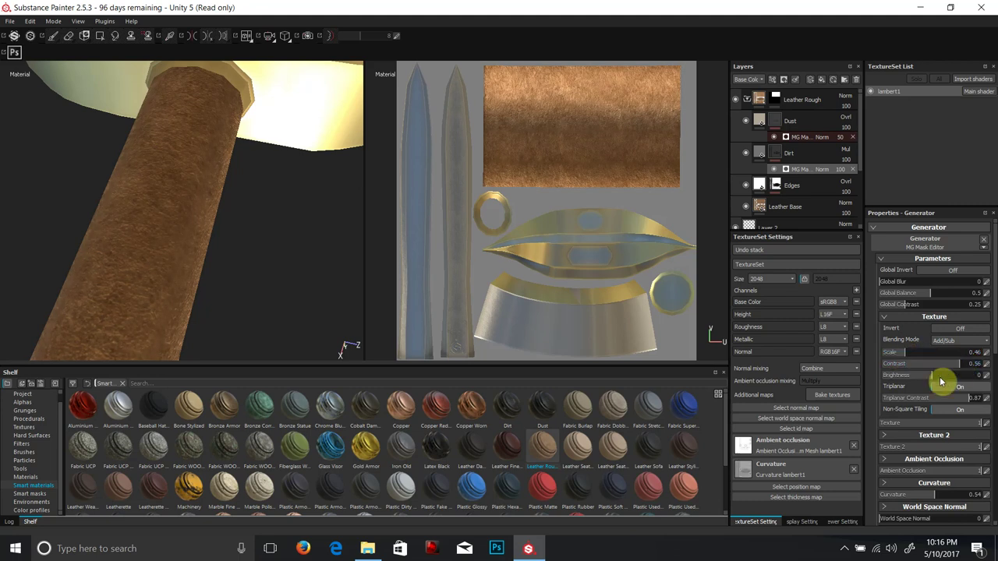
click(951, 331)
click(951, 332)
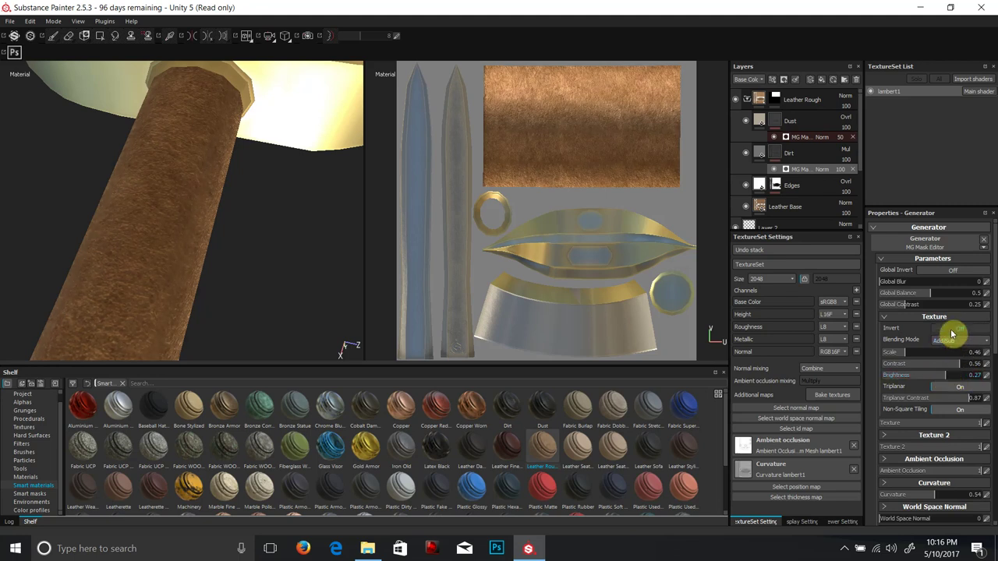
scroll(944, 457, down, 1)
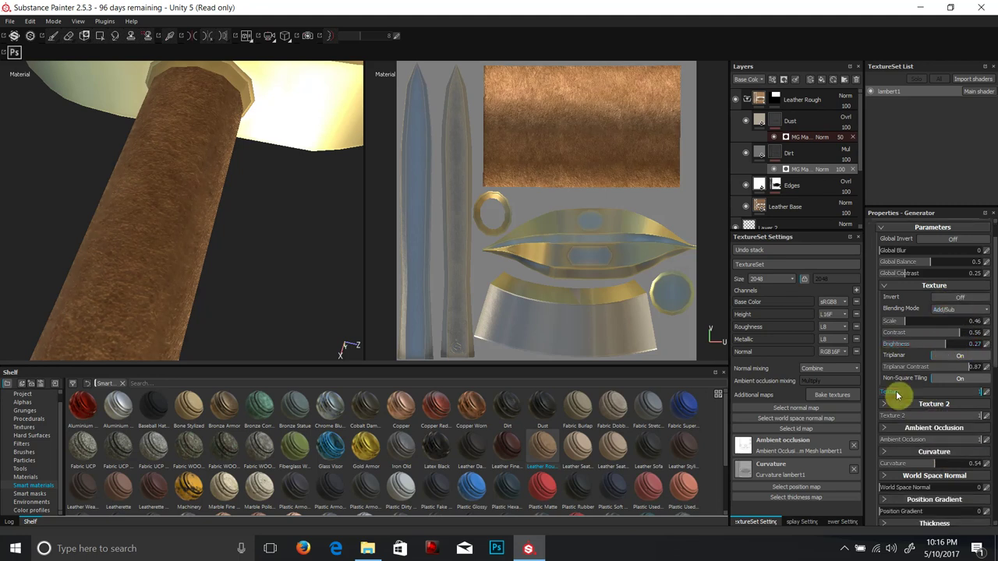
drag(896, 395, 936, 407)
click(891, 428)
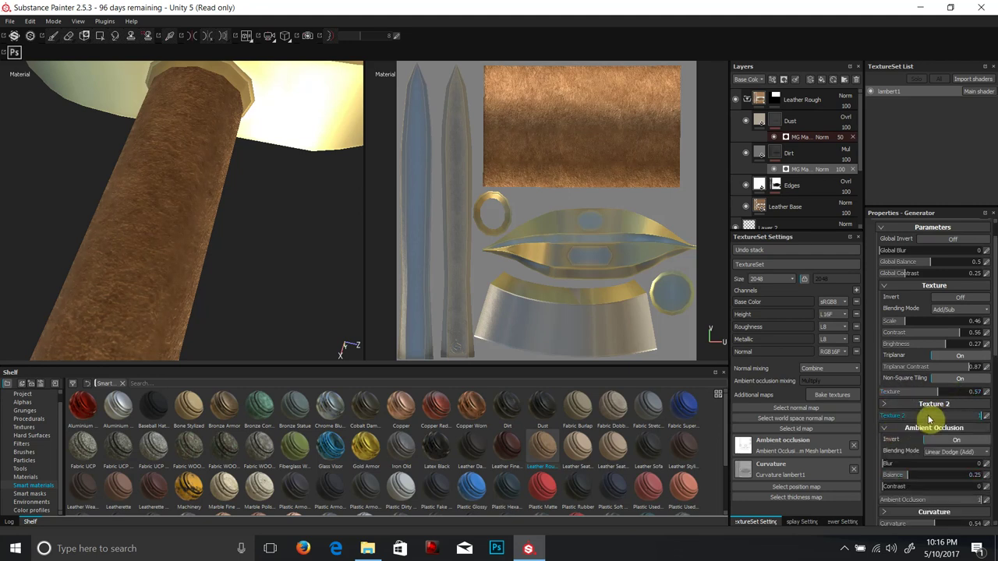
scroll(929, 421, down, 5)
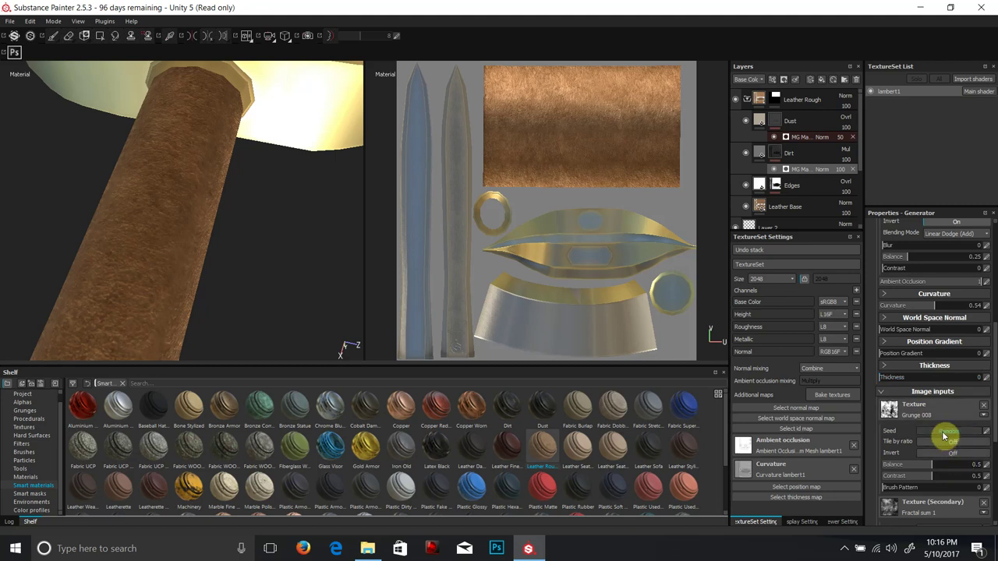
- In the Edges layer's wear filter, set Grunge Amount 0.79, Grunge Scale 9, Wear Contrast 0.68, Edges Smoothness 2.64 and Ambient Occlusion Masking 0.67
click(776, 185)
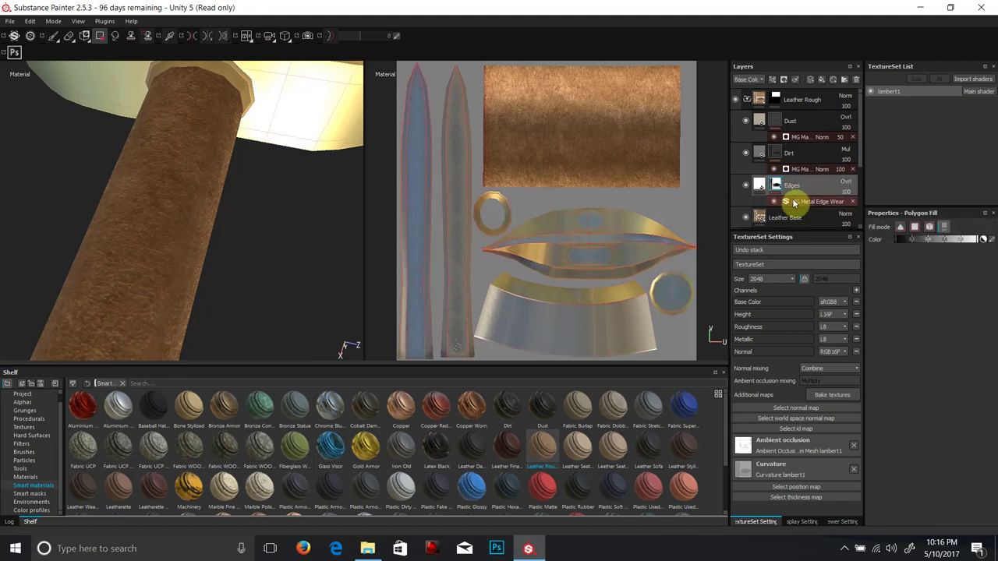
click(790, 202)
drag(902, 303, 956, 311)
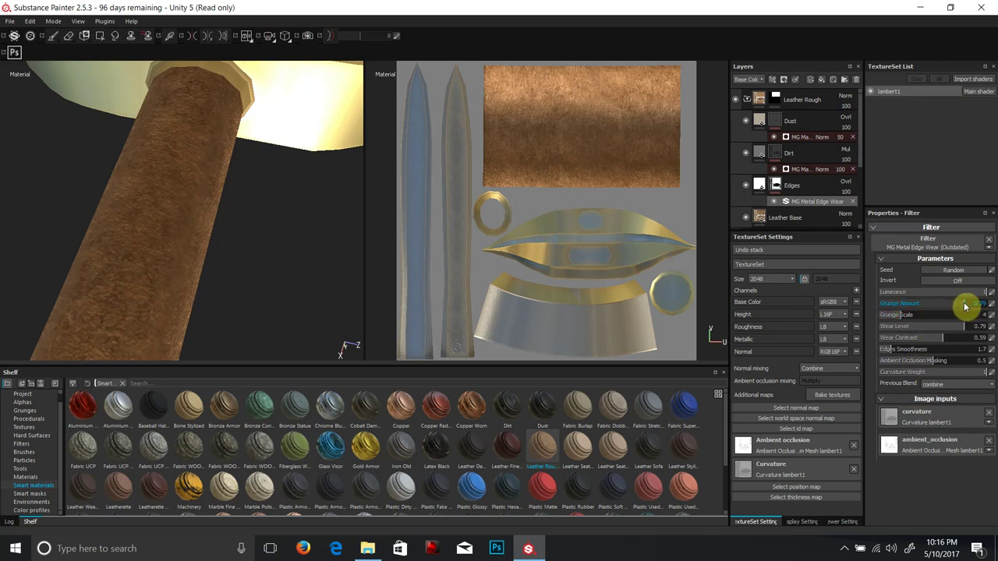
drag(970, 316, 936, 313)
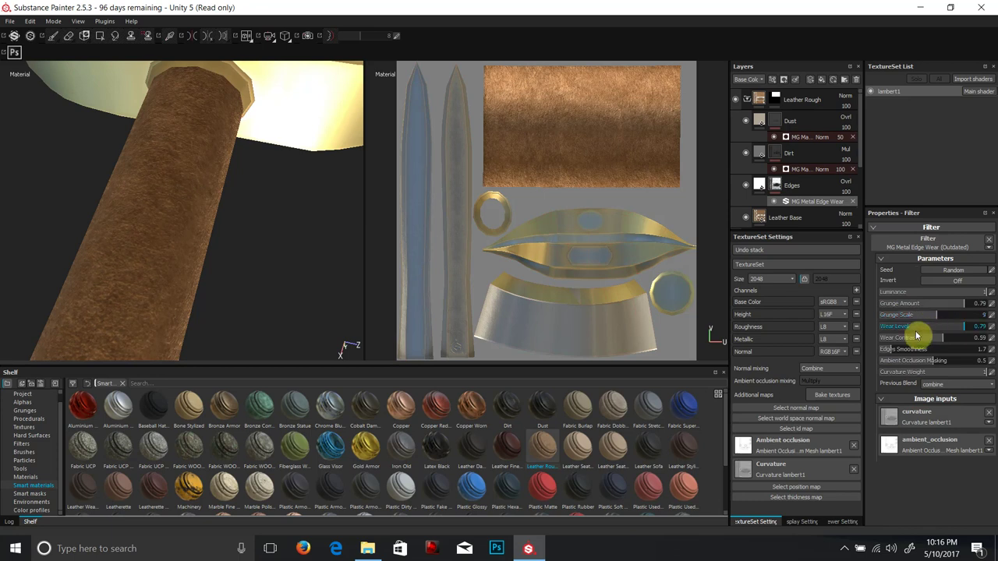
drag(896, 350, 952, 362)
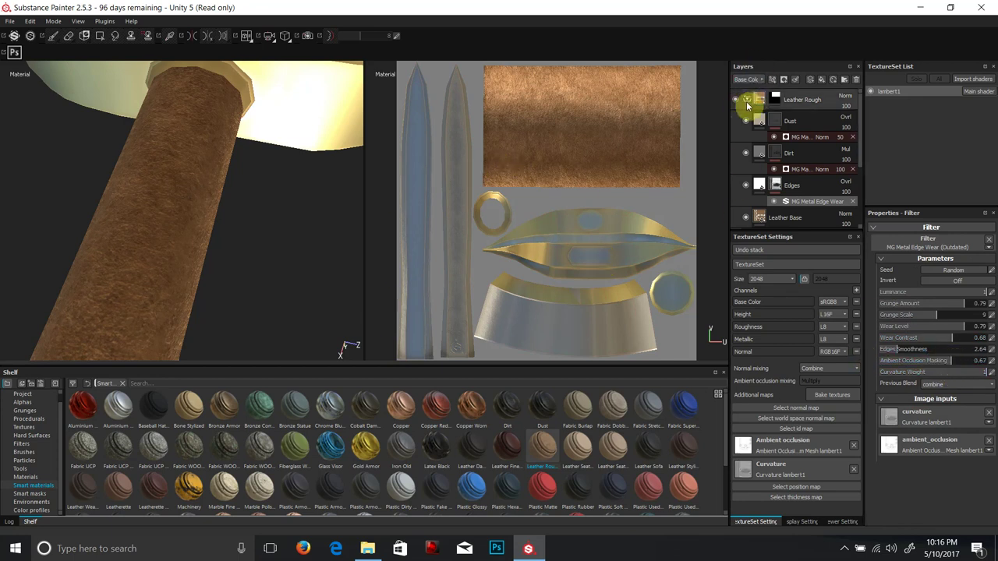
- Collapse the Leather Rough folder and delete it from the layer stack
click(746, 100)
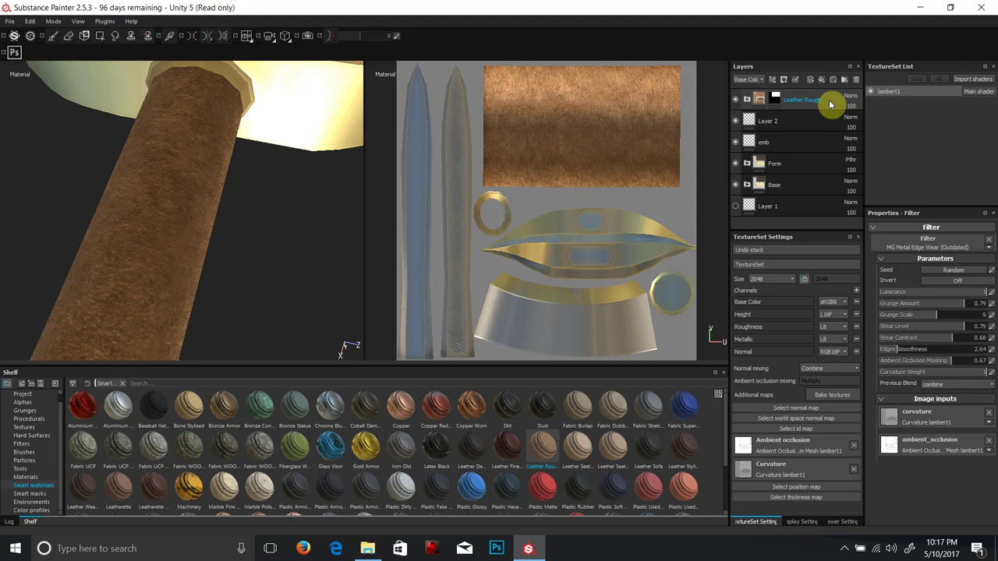
click(758, 106)
key(Delete)
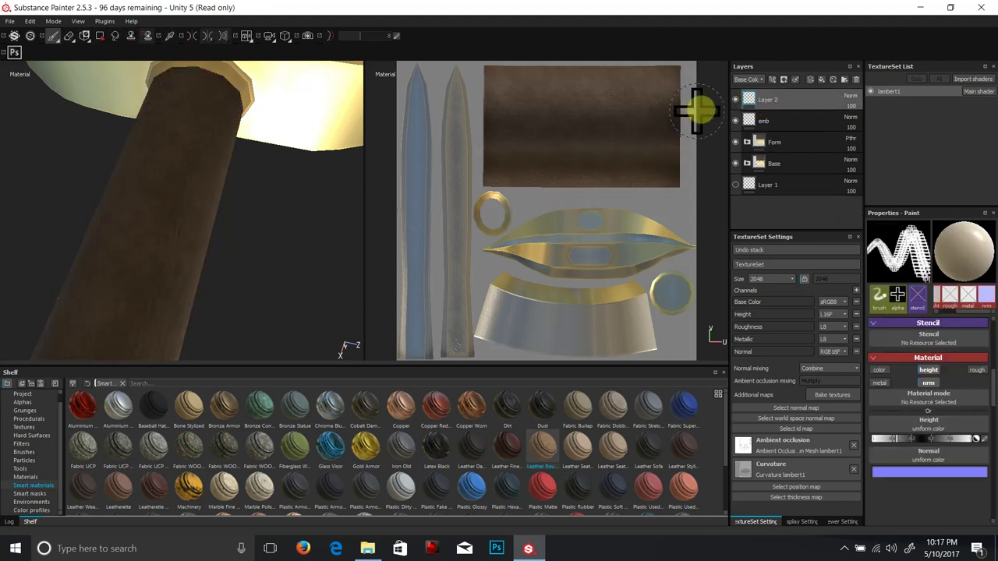
- Add a new folder at the top of the layer stack and rename it "blade"
click(845, 81)
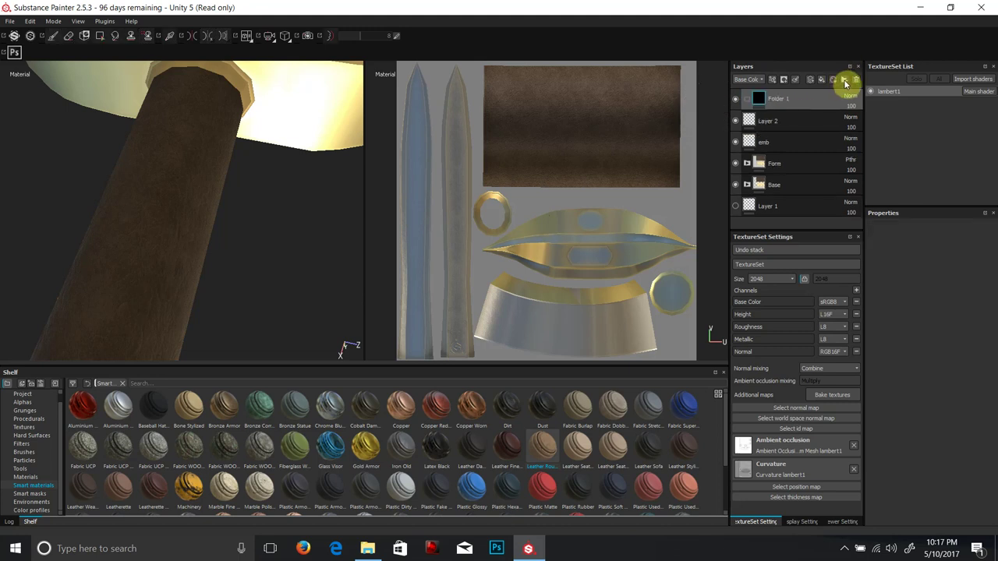
right_click(785, 96)
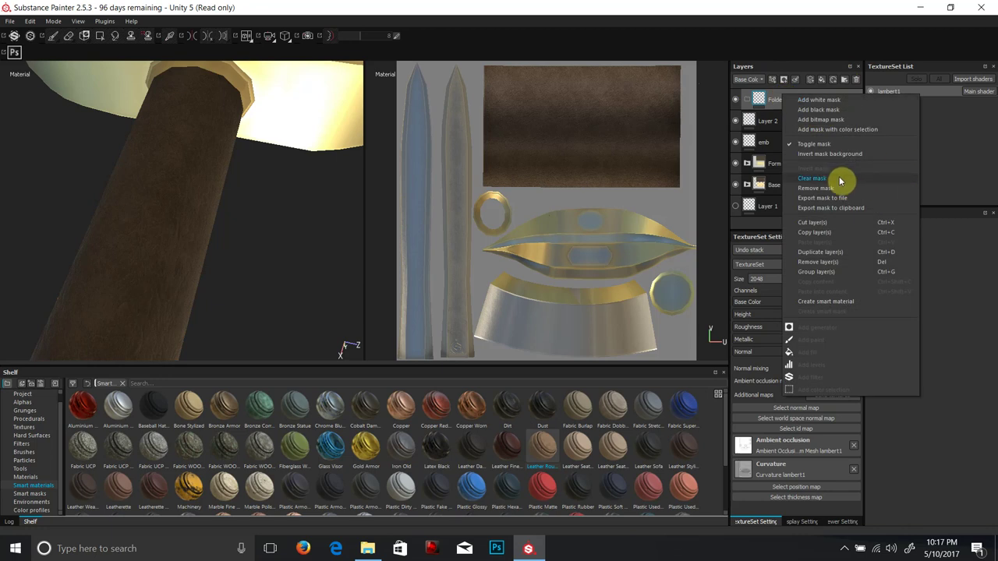
click(772, 101)
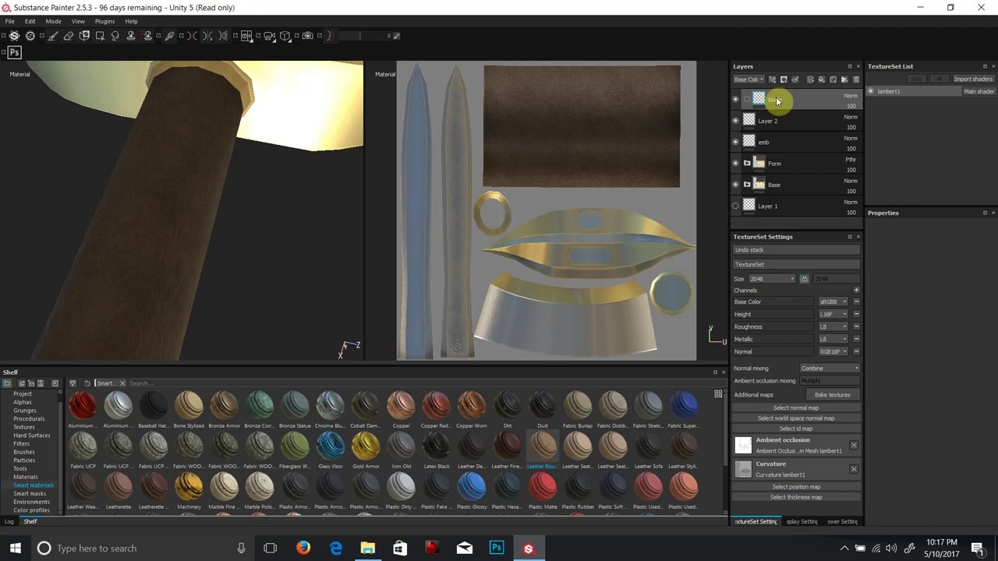
- Add the Iron Rough material as a fill layer inside the blade folder
scroll(416, 499, down, 1)
scroll(416, 499, up, 1)
click(21, 443)
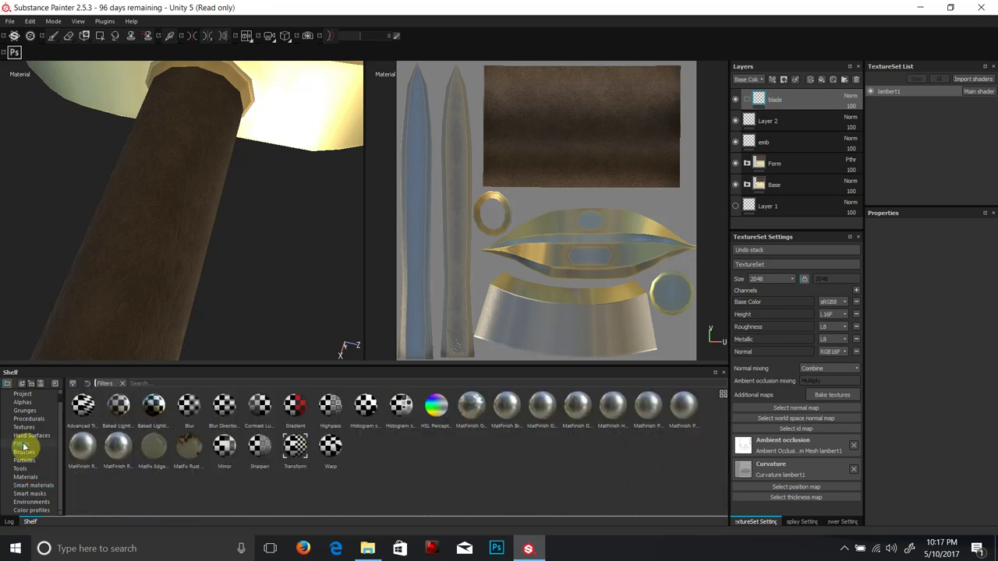
click(25, 476)
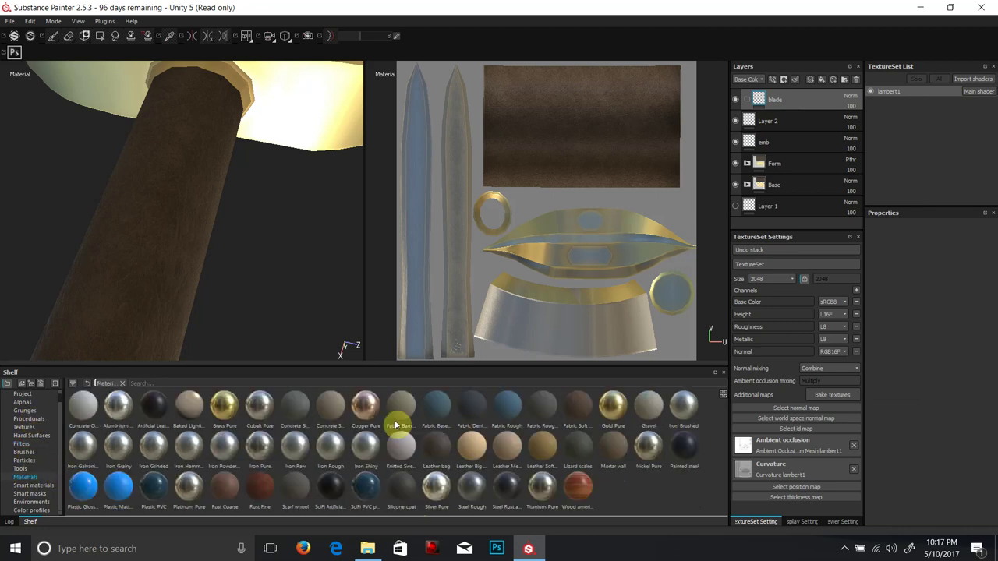
drag(331, 445, 817, 105)
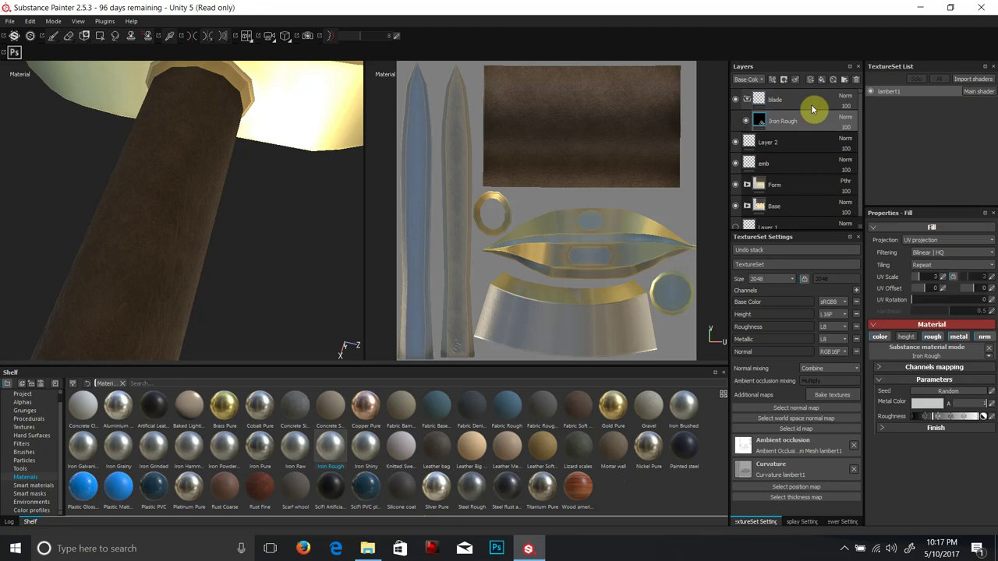
- Add a black mask to the blade folder and reveal its material on both blade UV shells with Polygon Fill
click(794, 98)
mouse_move(371, 148)
alt+middle_down()
mouse_move(189, 450)
mouse_move(369, 154)
alt+middle_up()
alt+middle_drag(234, 156, 67, 557)
mouse_move(142, 360)
alt+middle_down()
mouse_move(148, 338)
mouse_move(152, 350)
alt+middle_up()
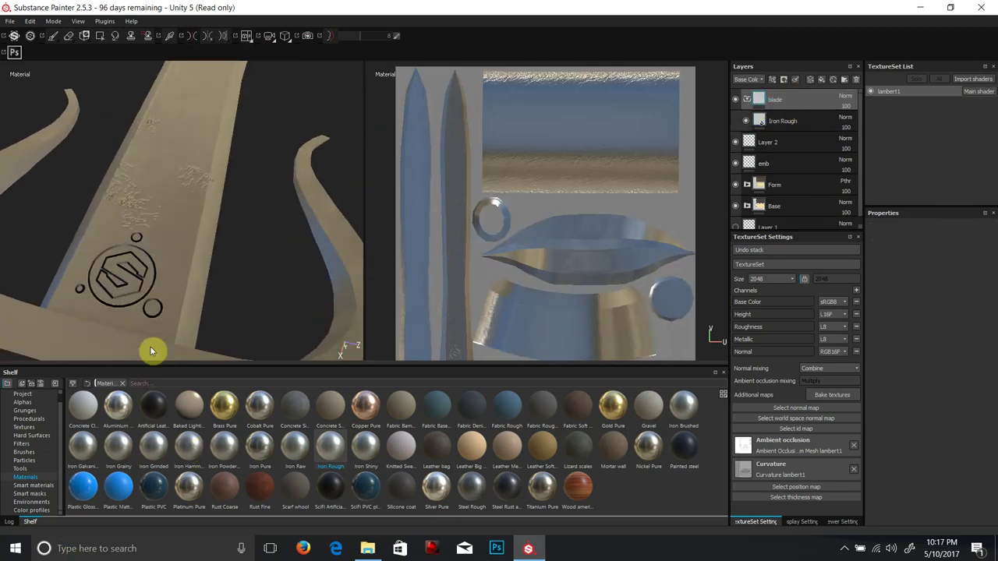
right_click(793, 101)
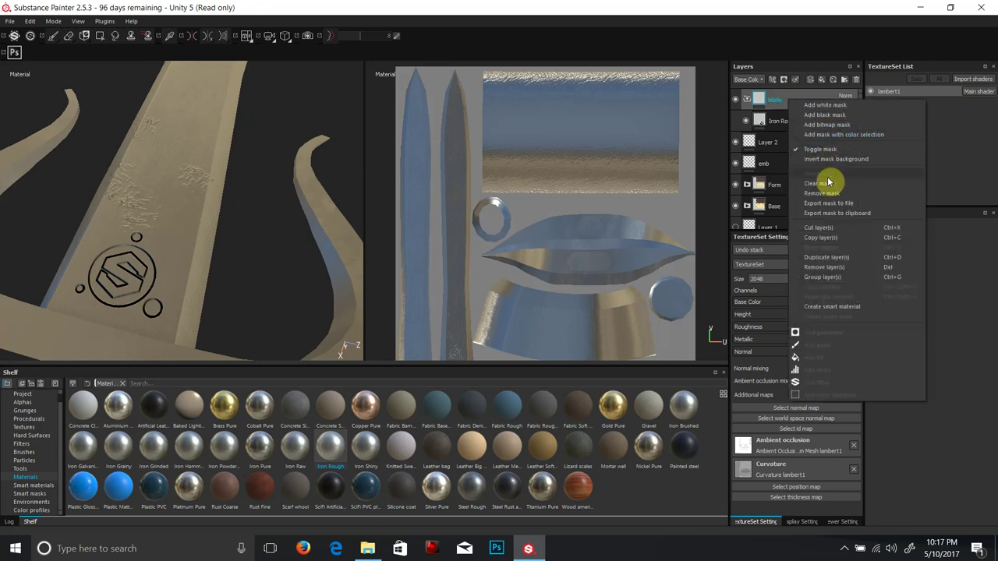
click(827, 117)
key(4)
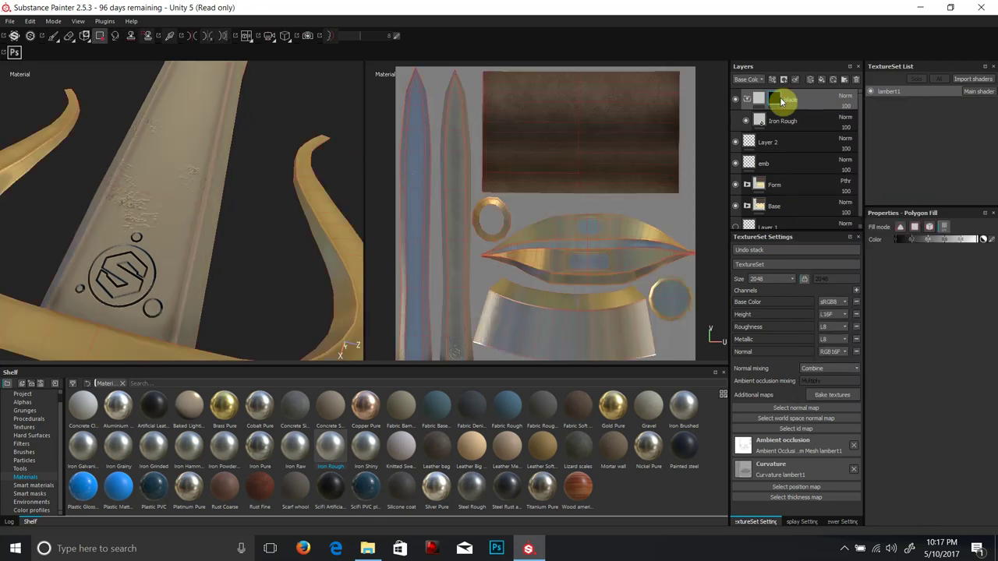
click(775, 100)
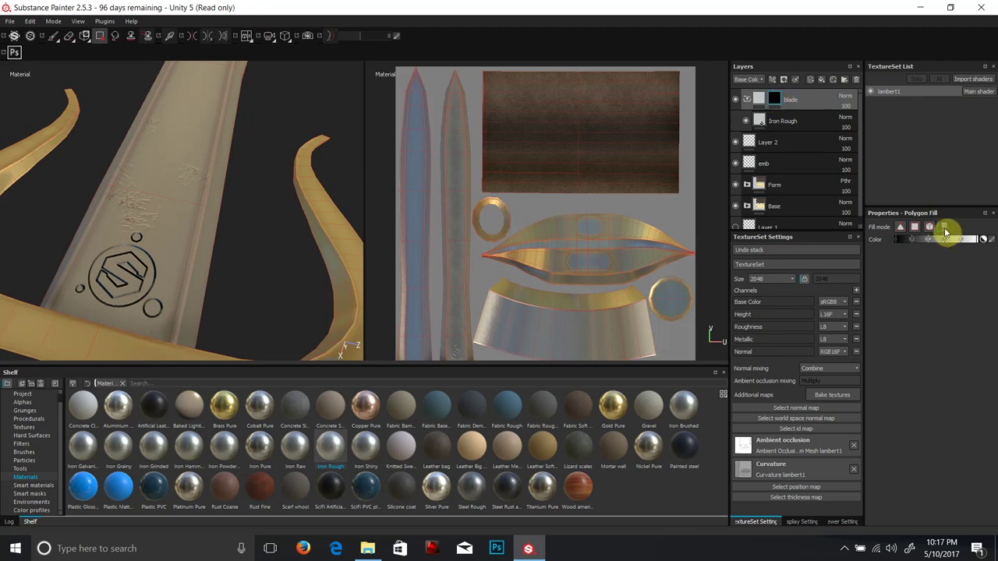
click(413, 225)
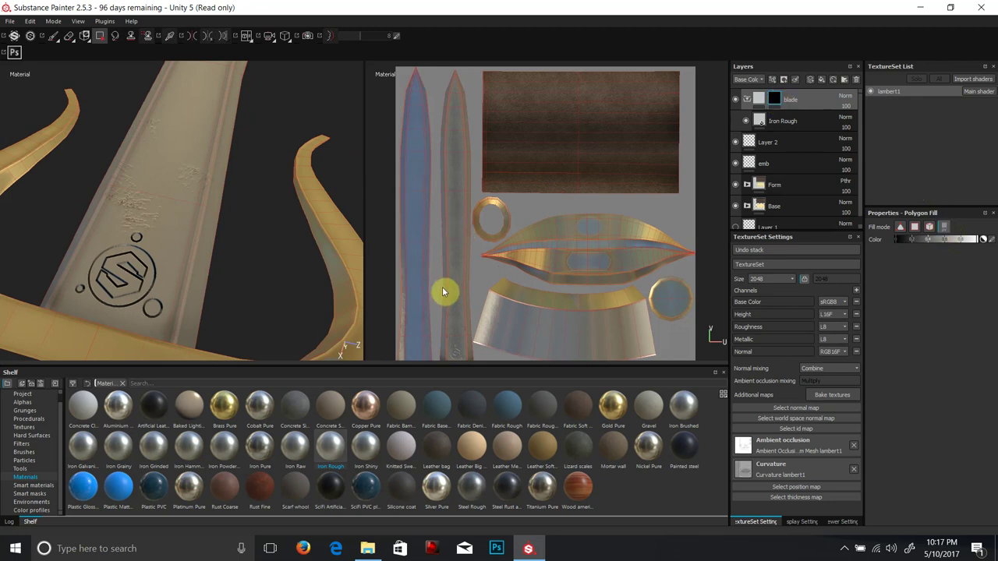
click(455, 255)
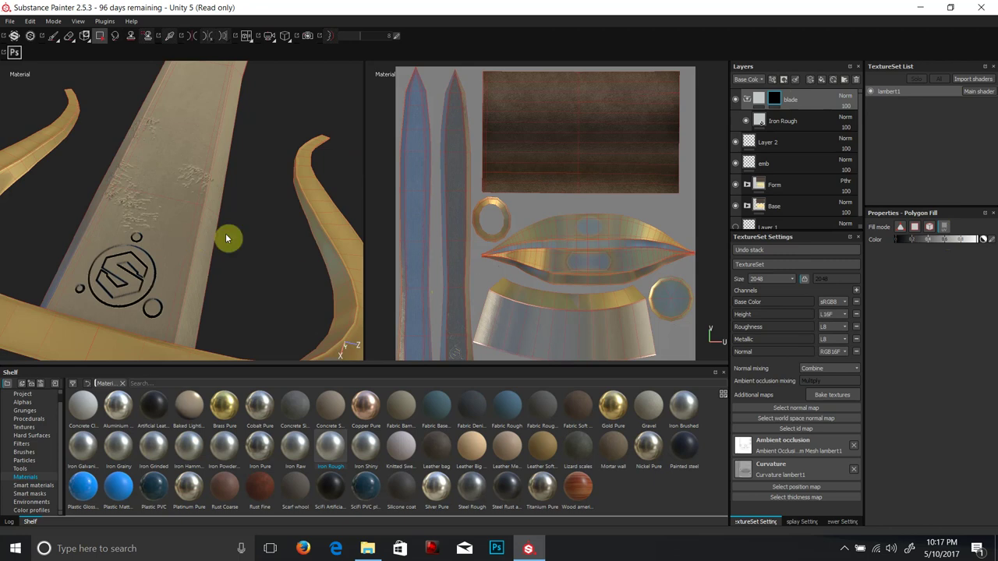
- Add the Rust Fine material inside the blade folder above Iron Rough and inspect it on the sword
click(760, 123)
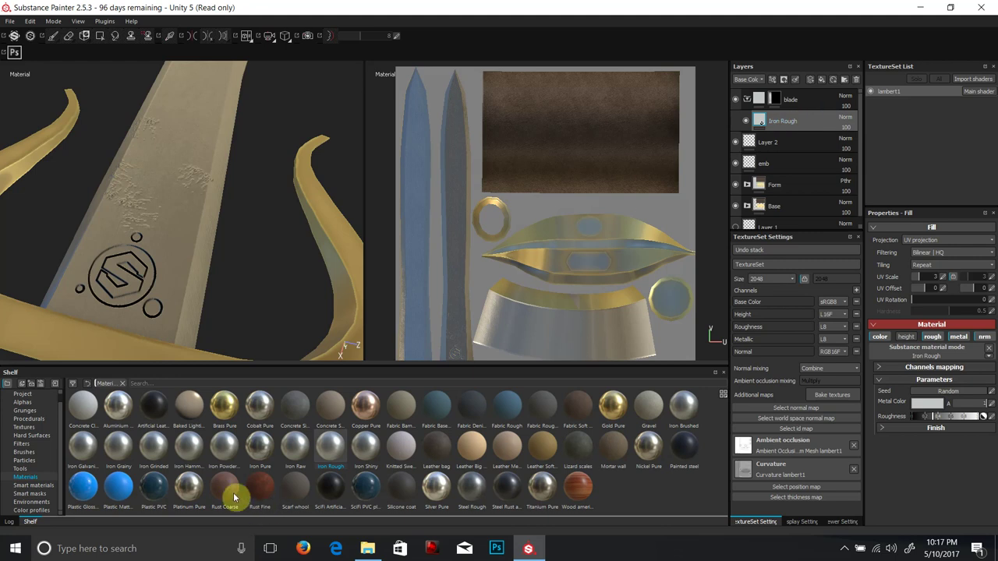
drag(260, 488, 786, 115)
drag(127, 255, 212, 212)
alt+drag(241, 256, 695, 216)
scroll(243, 255, down, 3)
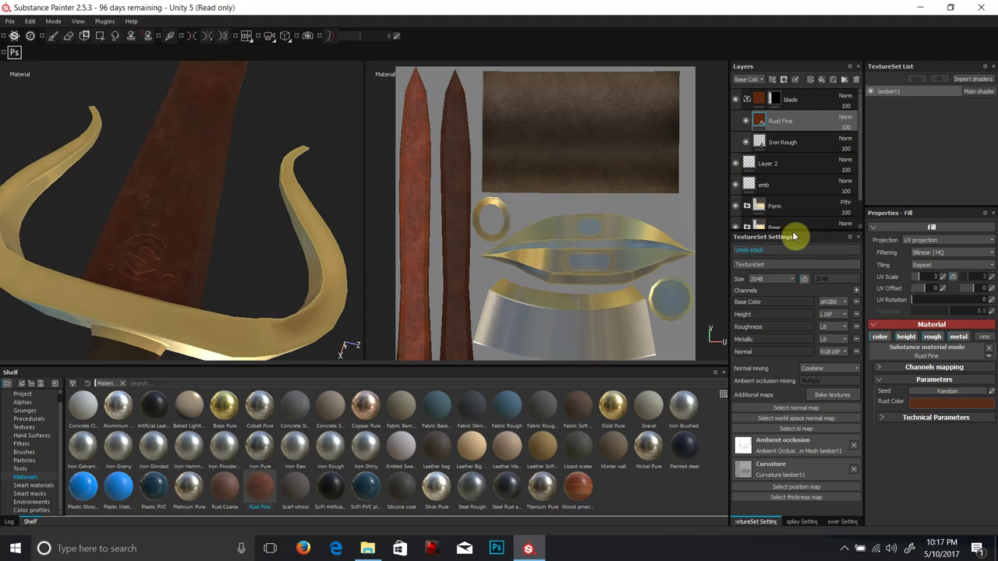
- Add a black mask to the Rust Fine layer and apply an MG Dripping Rust generator to it
right_click(780, 123)
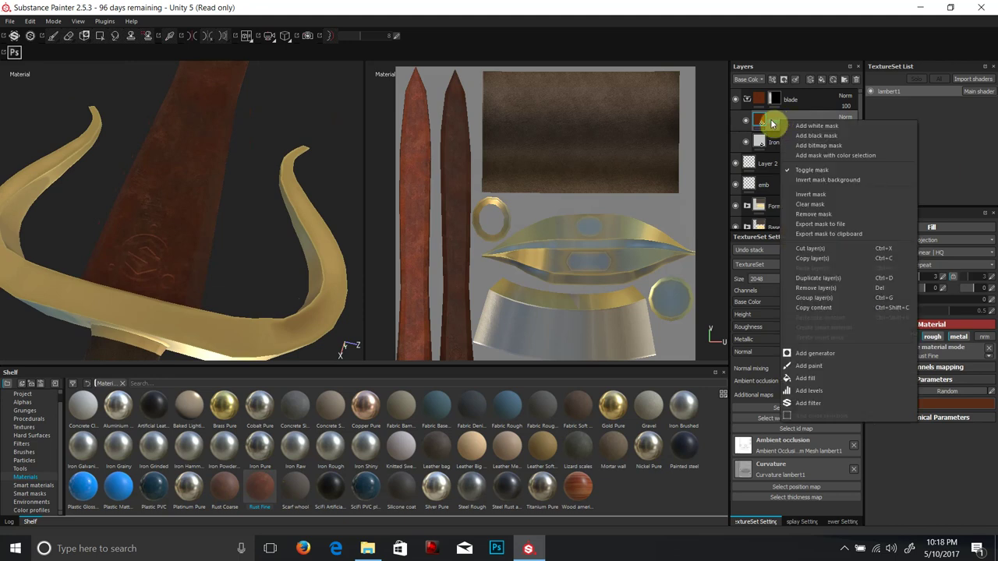
click(816, 135)
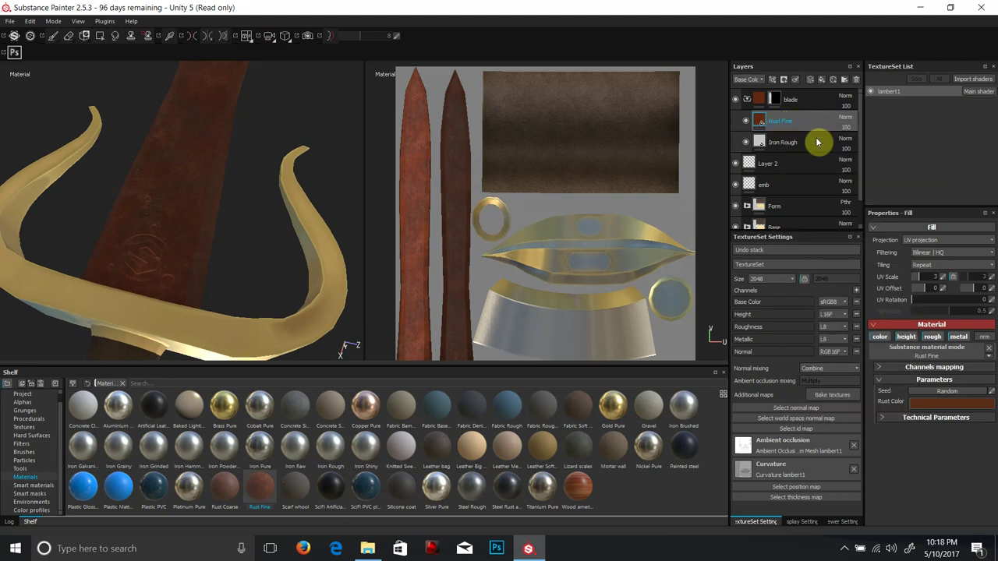
click(774, 119)
right_click(773, 118)
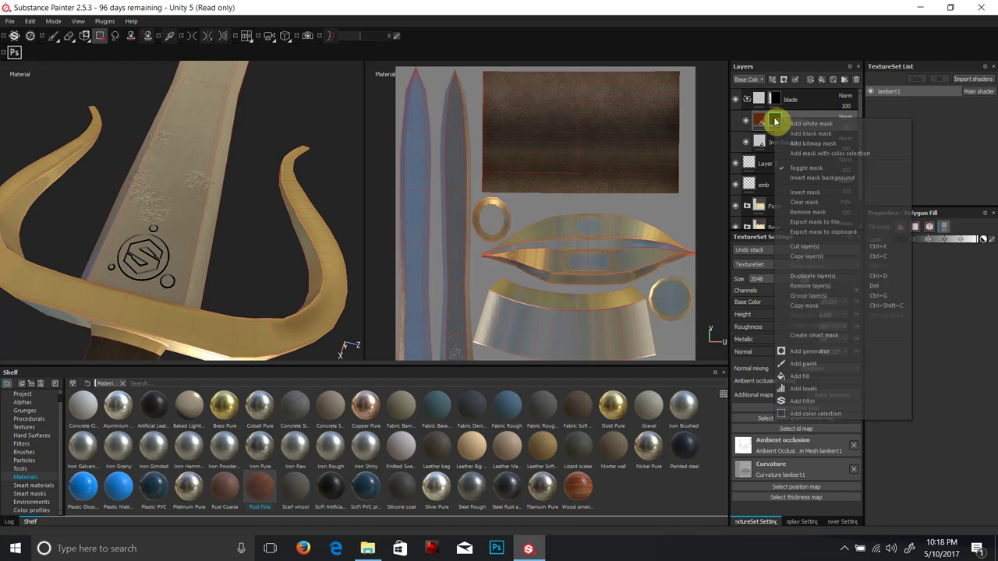
click(842, 352)
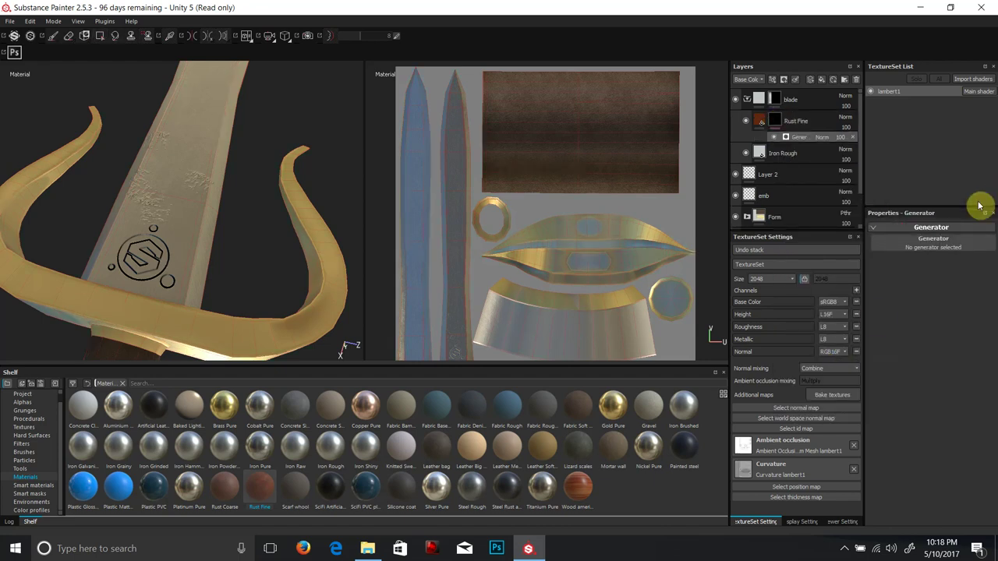
click(936, 238)
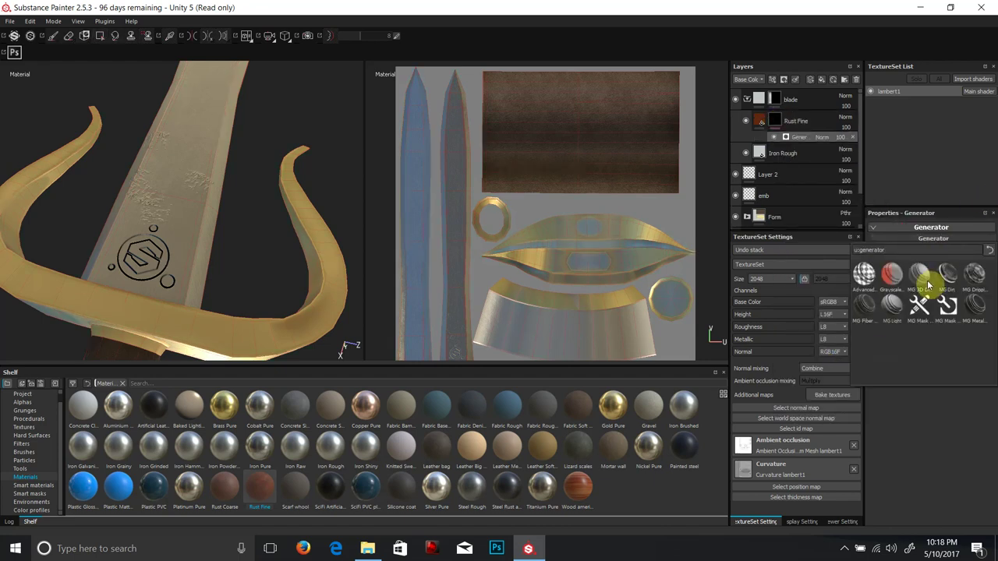
mouse_move(928, 286)
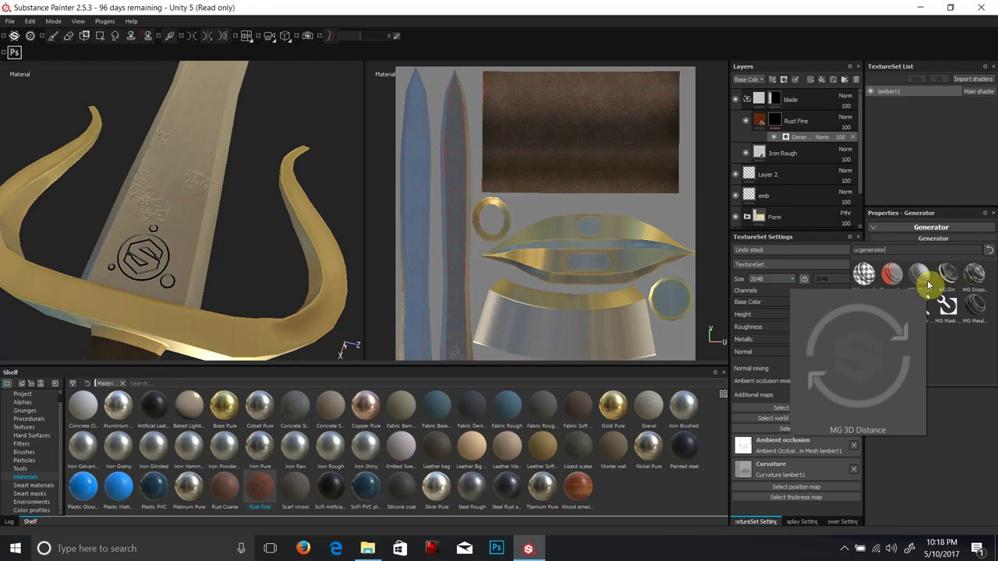
click(975, 273)
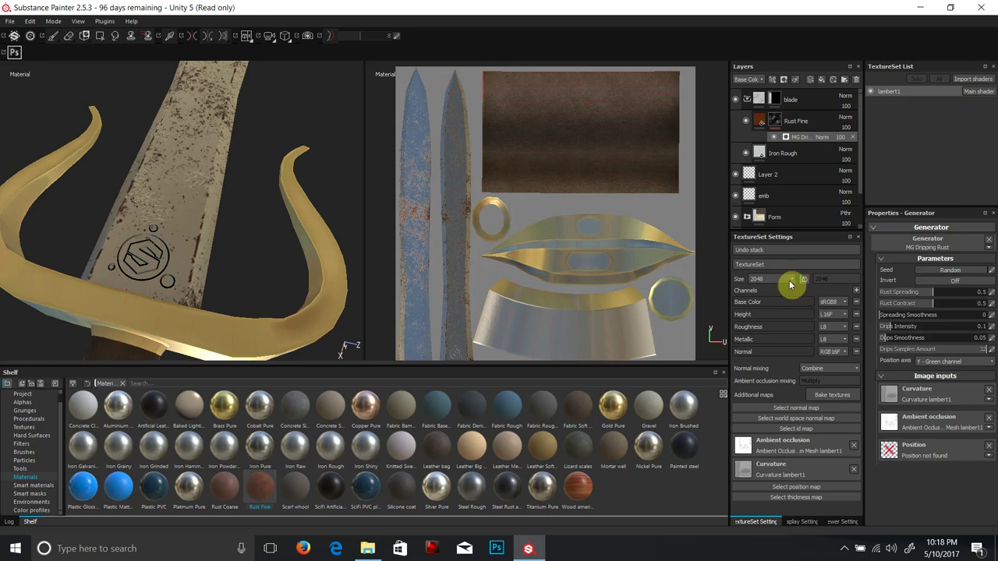
- Set the dripping rust generator's Rust Spreading to 0.62, Rust Contrast to 0.37 and Drips Intensity to 0.26
scroll(236, 196, up, 4)
alt+middle_drag(241, 198, 319, 196)
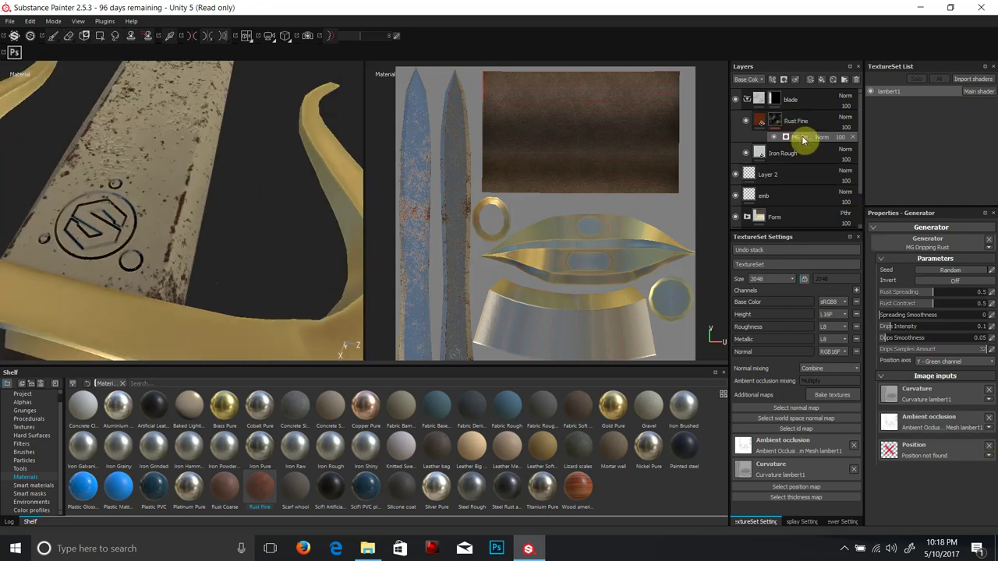
drag(938, 292, 908, 332)
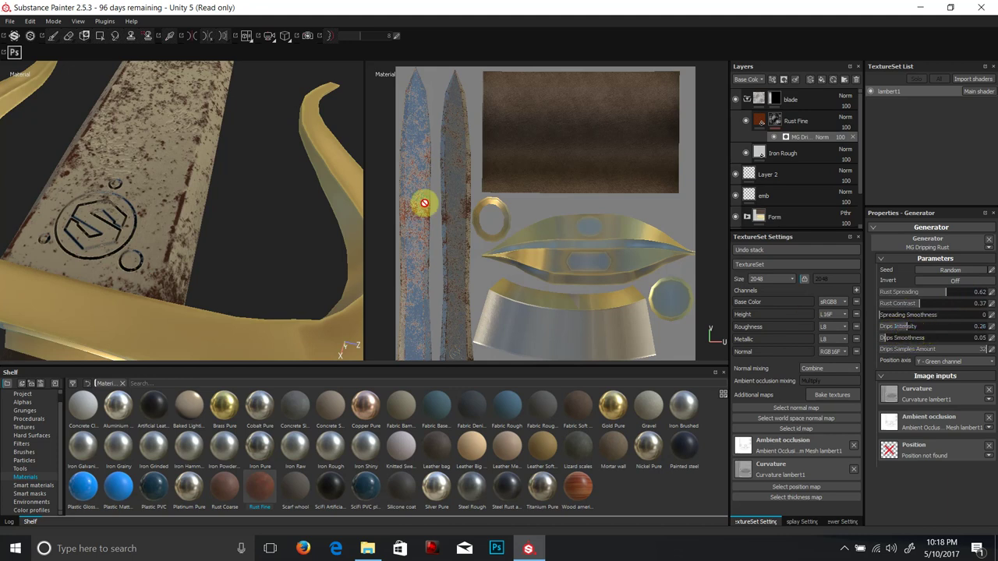
alt+drag(203, 182, 119, 179)
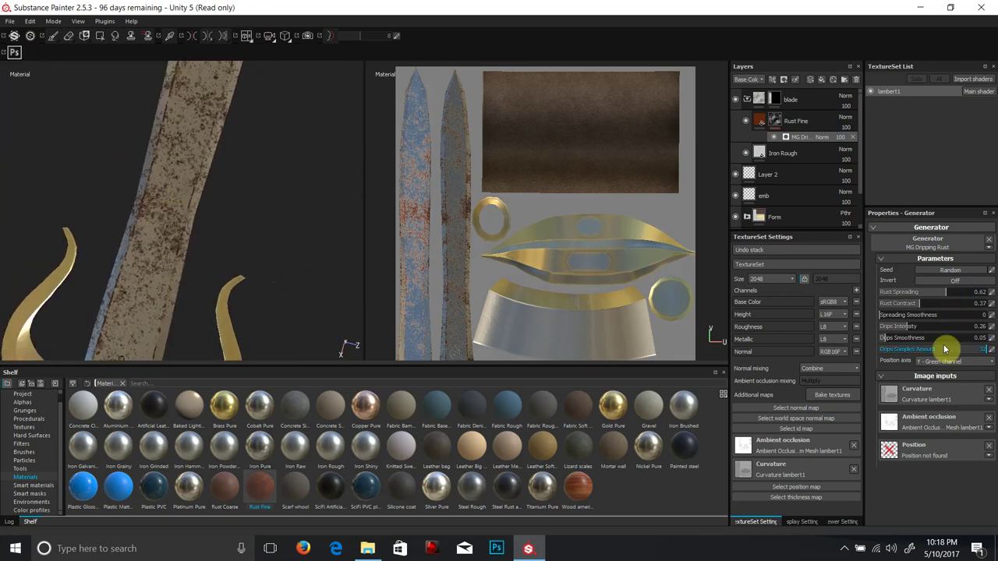
drag(921, 352, 958, 350)
- Replace the generator on the Rust Fine mask with MG Metal Edge Wear
click(990, 240)
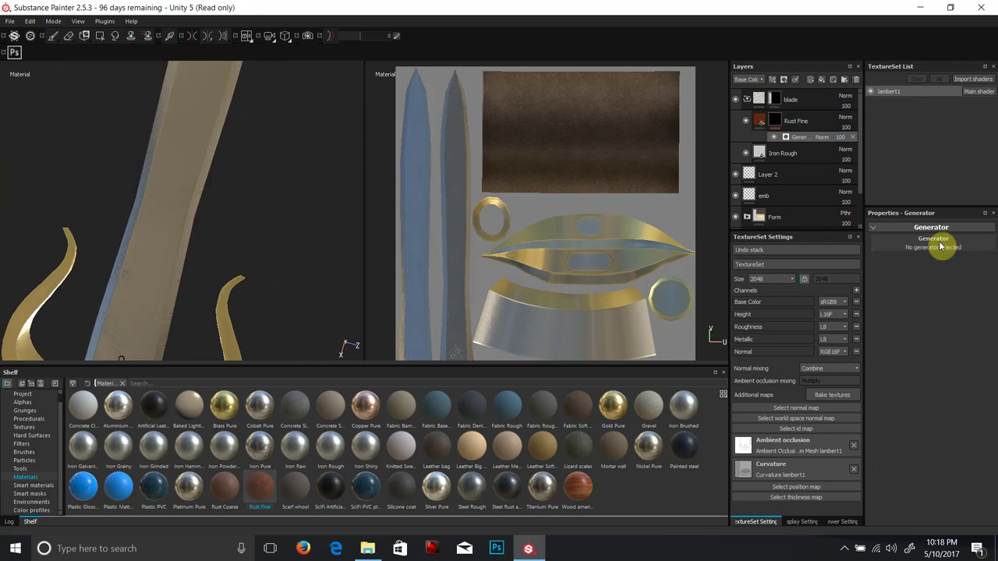
click(940, 243)
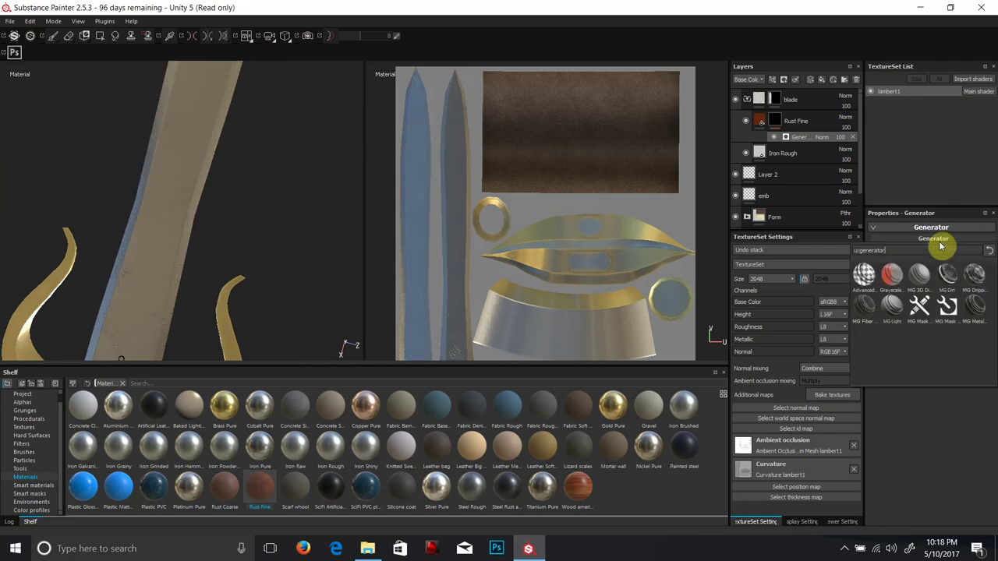
click(978, 313)
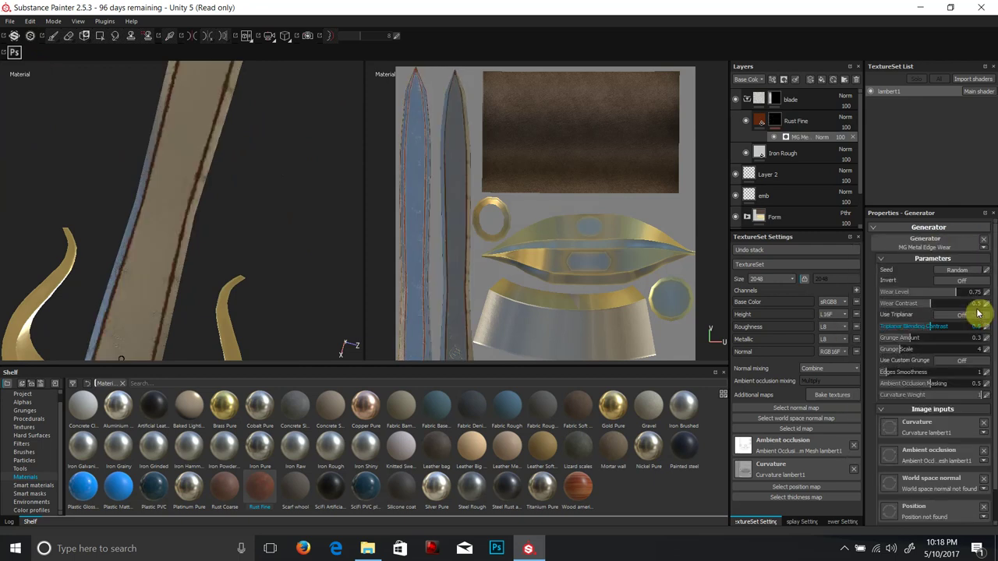
- Set Wear Level to 0.38, Wear Contrast 0.31, Triplanar Blending Contrast 0.4, Grunge Amount 0.21, Edges Smoothness 1.63 and Ambient Occlusion Masking 0.51
alt+drag(332, 213, 245, 234)
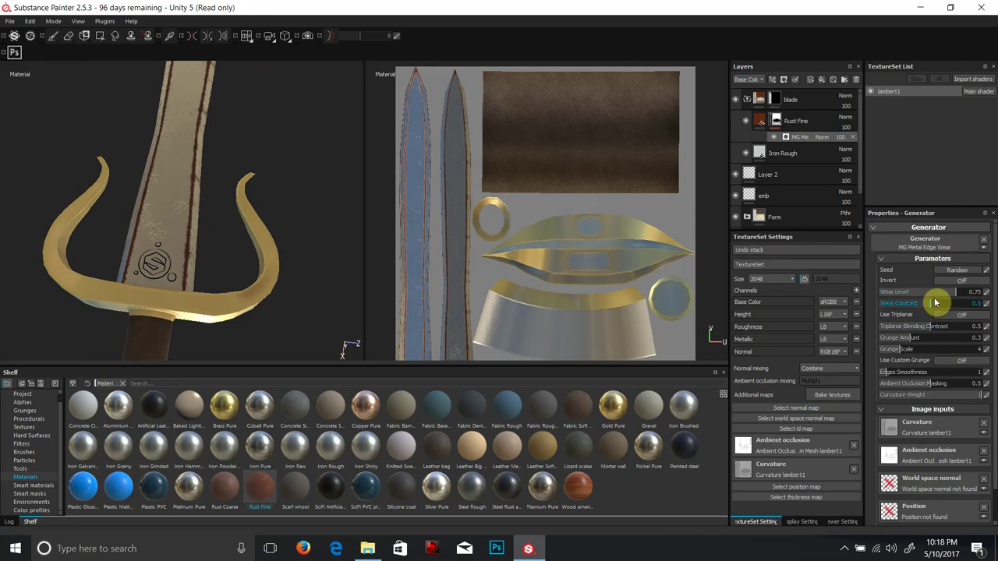
drag(962, 291, 900, 339)
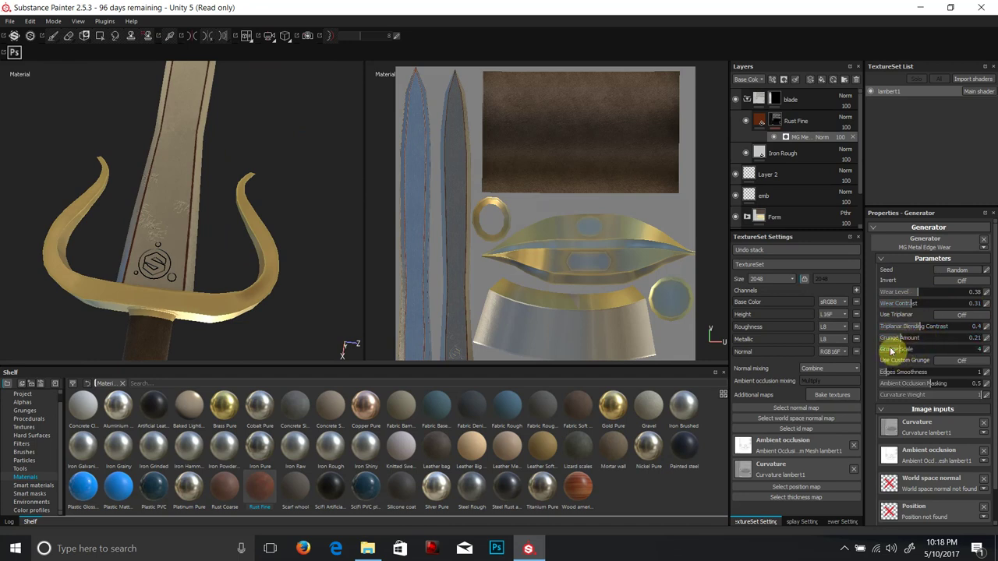
drag(883, 374, 924, 388)
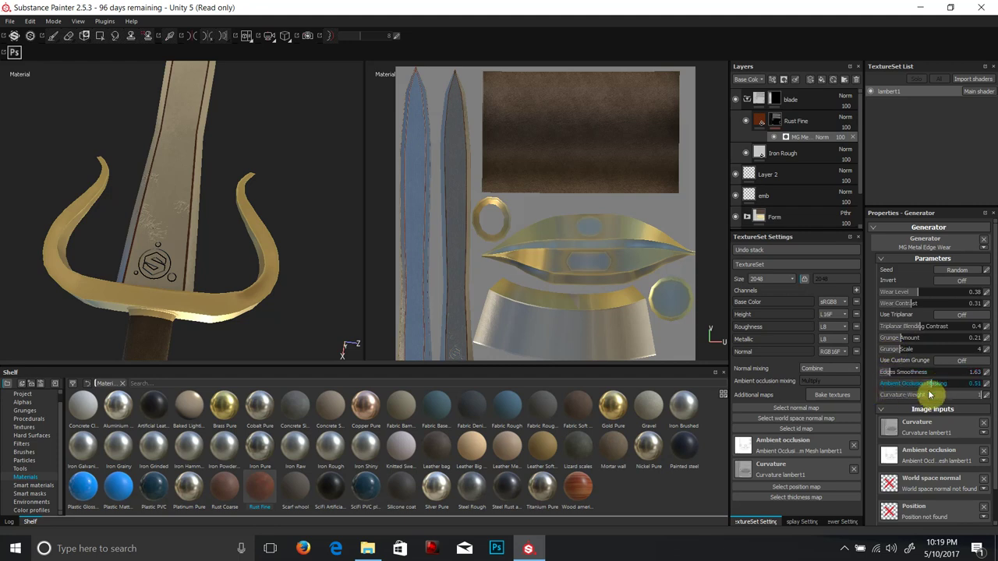
- Set Wear Level to 0.59 and Wear Contrast to 0.81, and toggle Invert on and back off
drag(887, 291, 961, 310)
click(956, 283)
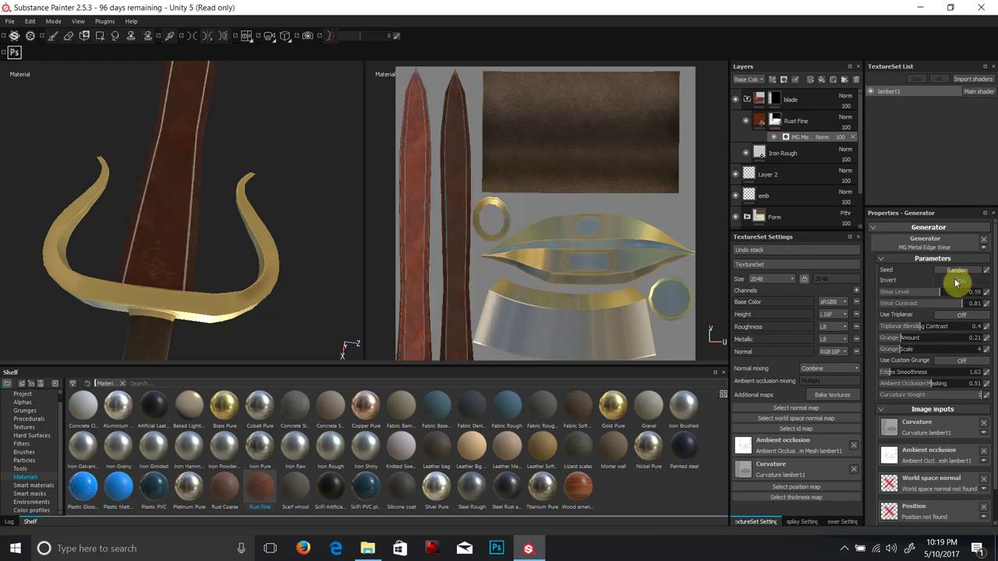
click(957, 281)
- Replace the edge wear generator on the Rust Fine mask with MG Dripping Rust and inspect the sword
click(983, 239)
click(931, 243)
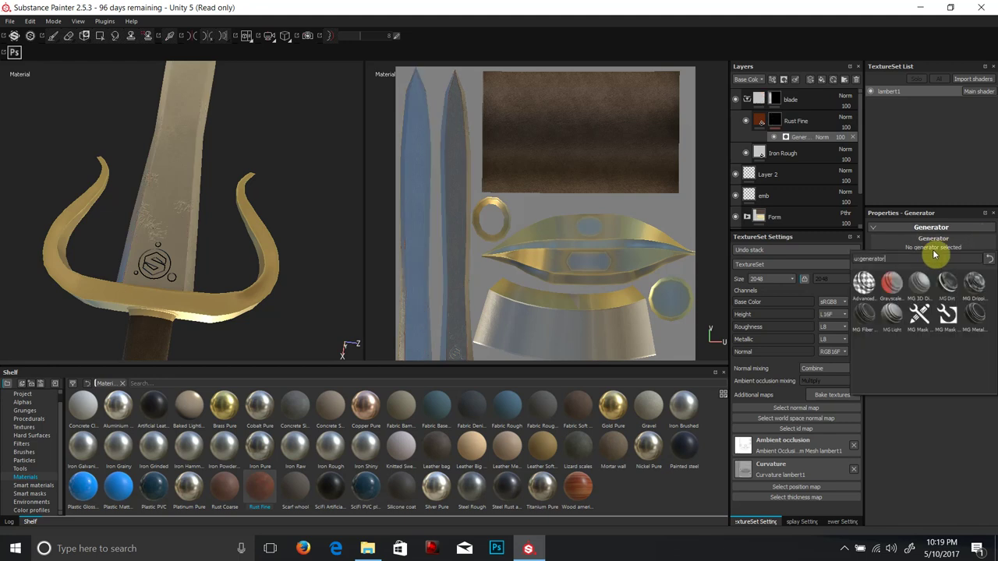
click(978, 284)
alt+drag(278, 190, 260, 257)
scroll(264, 259, up, 3)
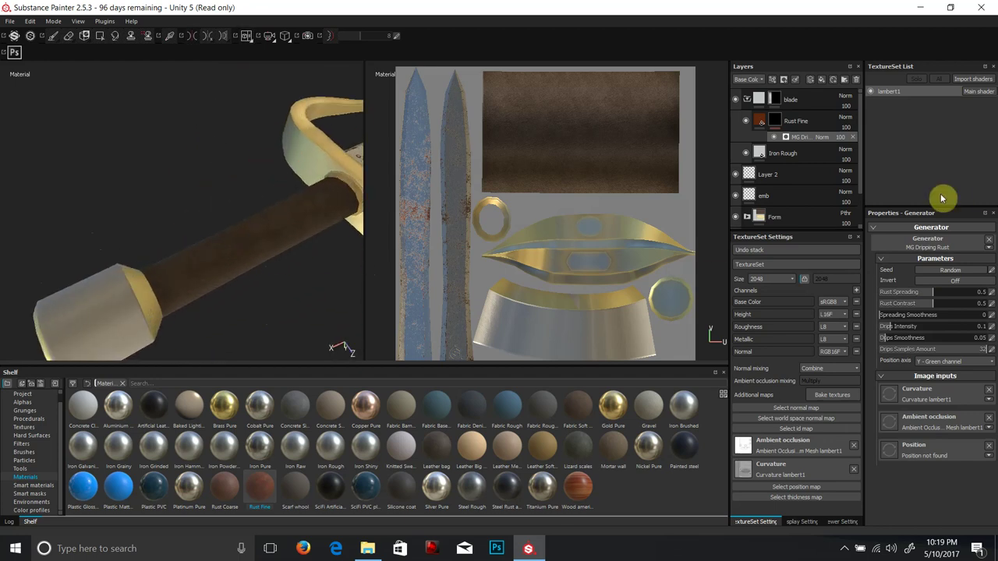
- Delete the blade folder and the painted Layer 2 from the layer stack
click(762, 99)
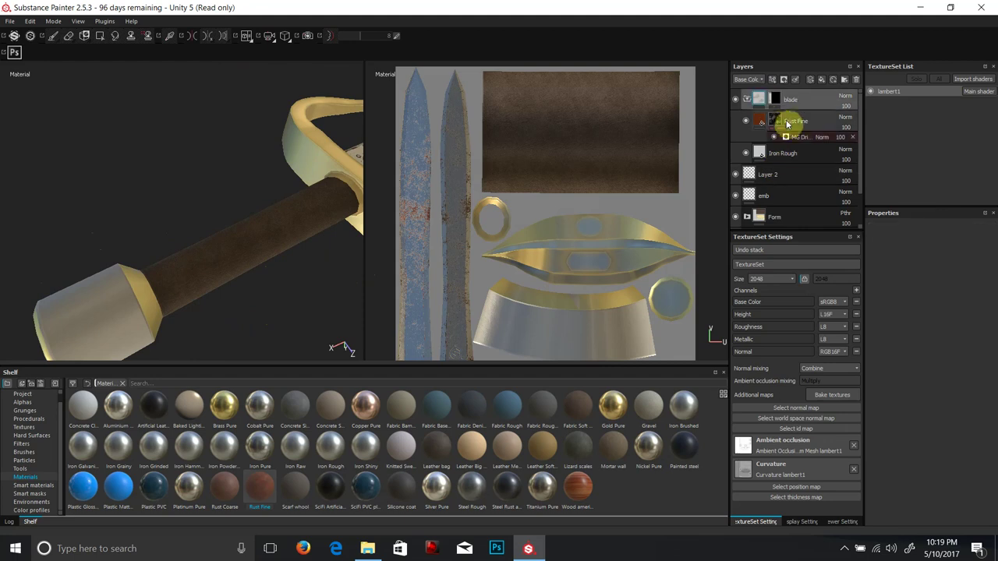
key(Delete)
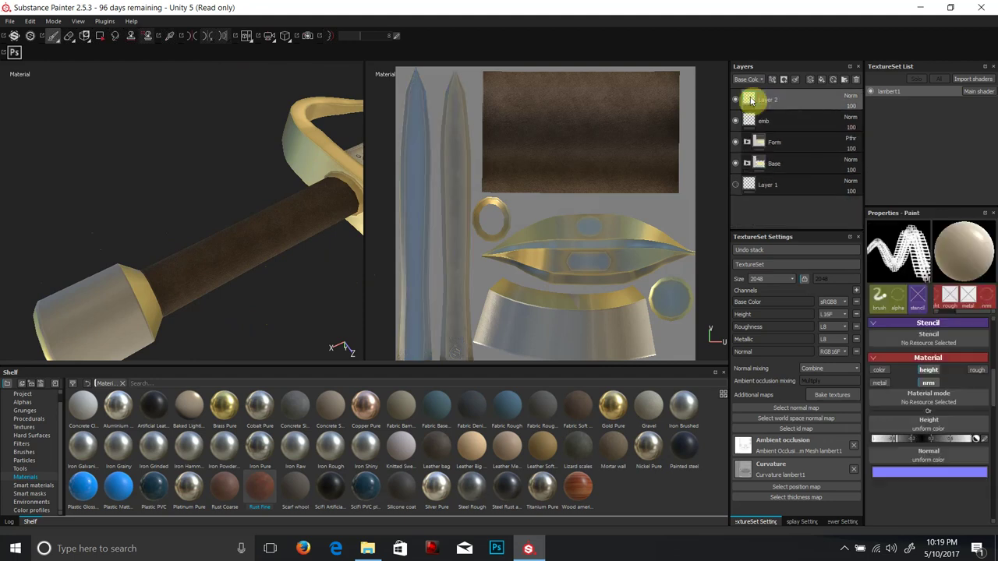
mouse_move(755, 101)
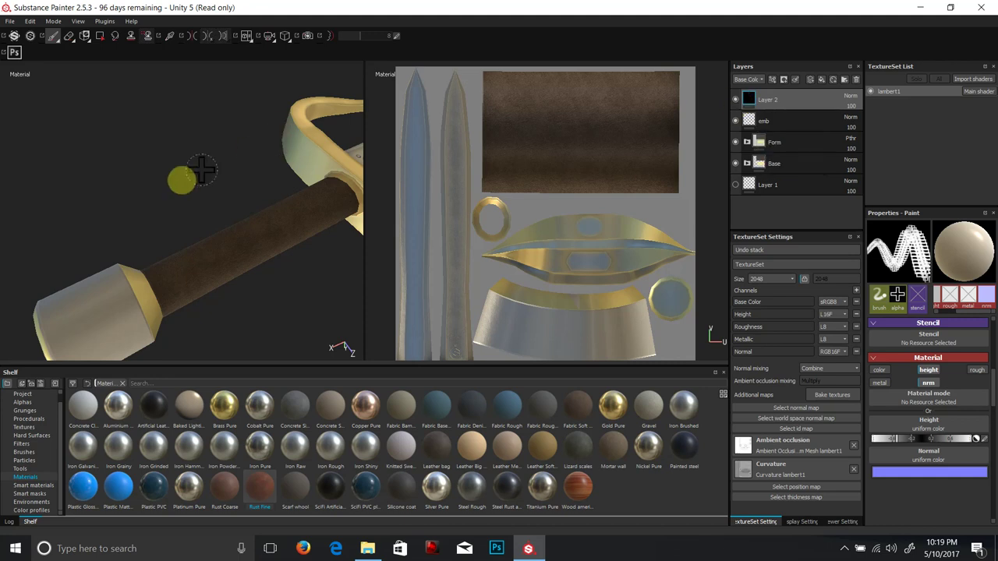
alt+drag(251, 151, 60, 198)
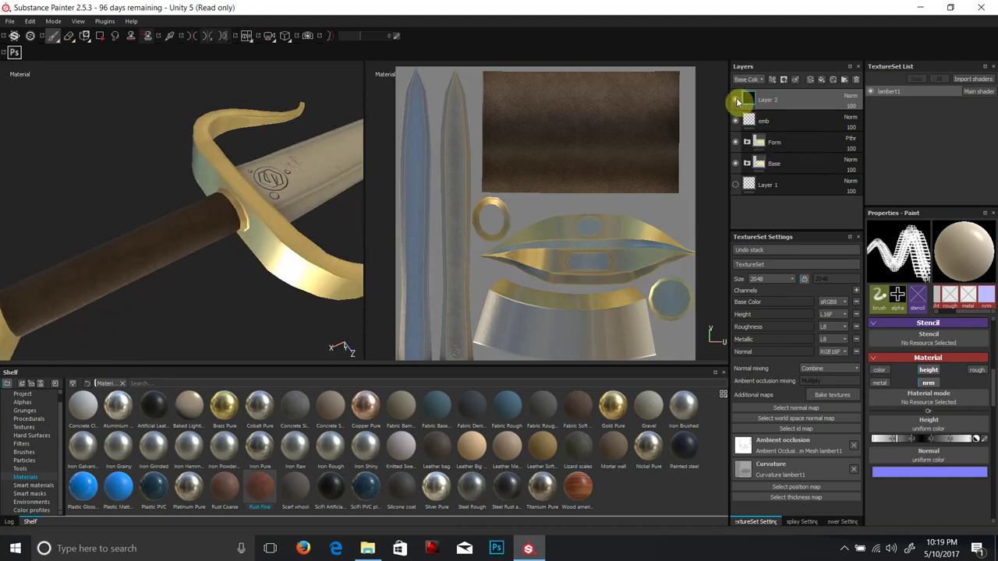
key(Delete)
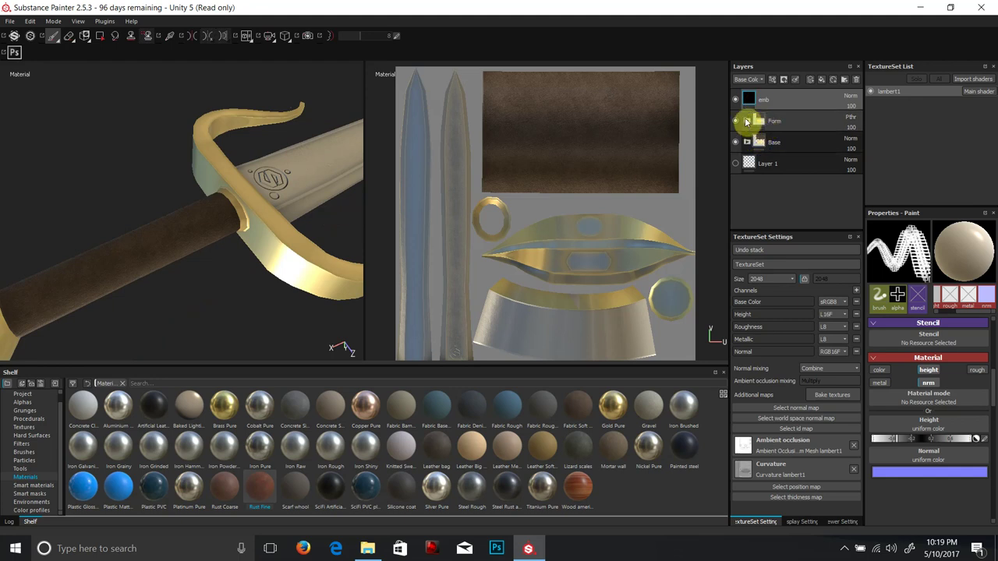
- Expand the Base folder and select its Iron Grinded layer
click(746, 142)
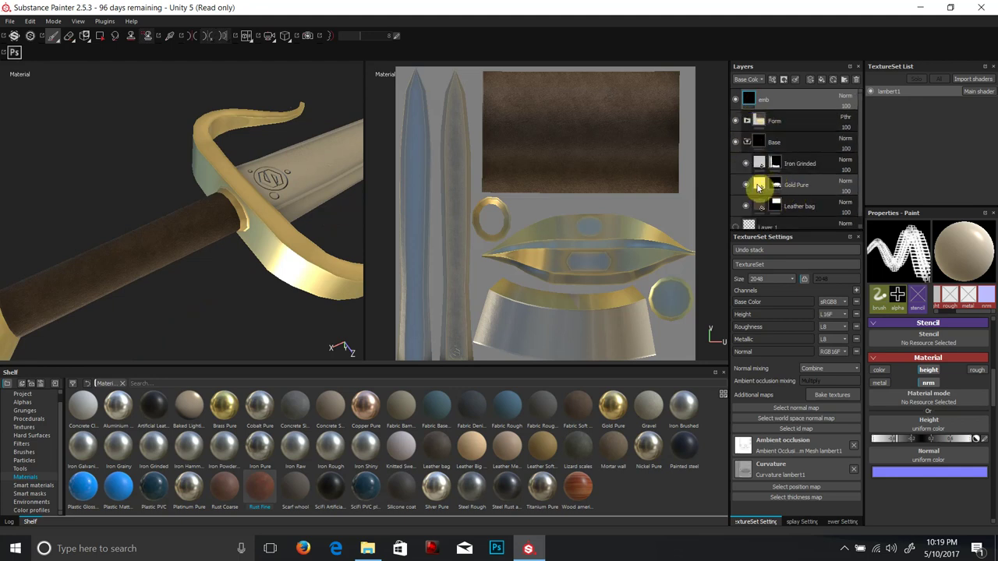
click(760, 164)
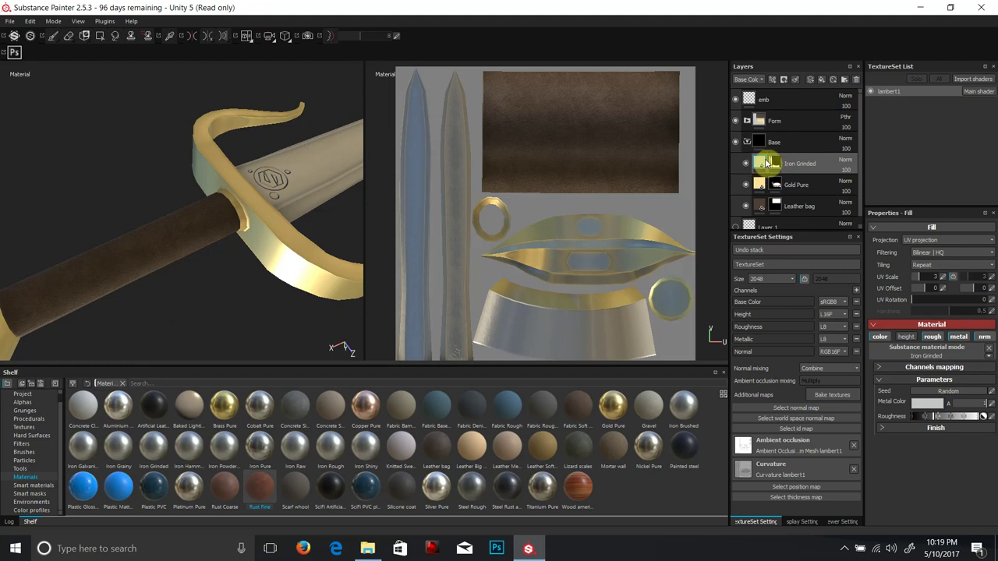
mouse_move(767, 163)
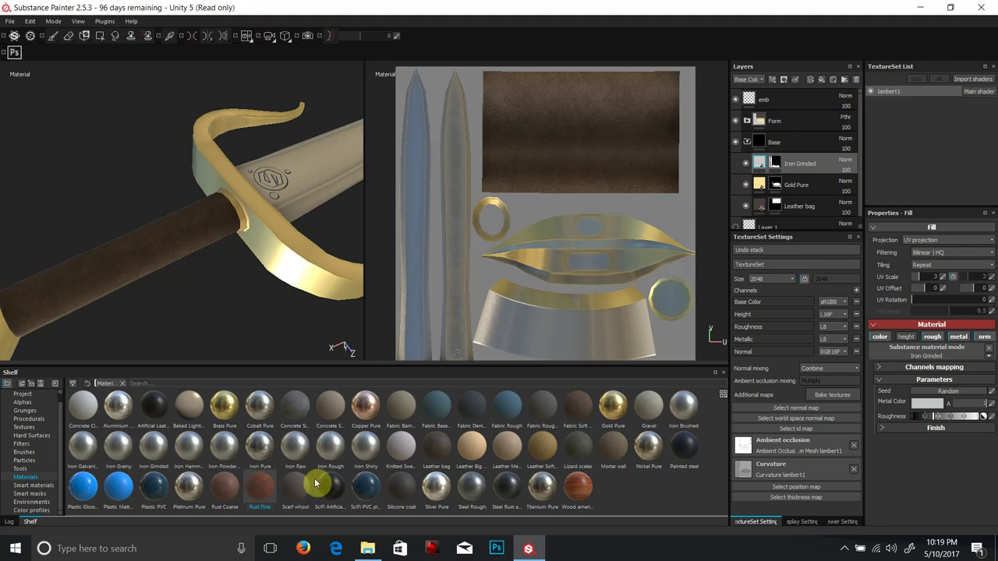
- Try adding the Rust Coarse material beneath Iron Grinded in the Base folder, and undo the addition
drag(234, 493, 811, 164)
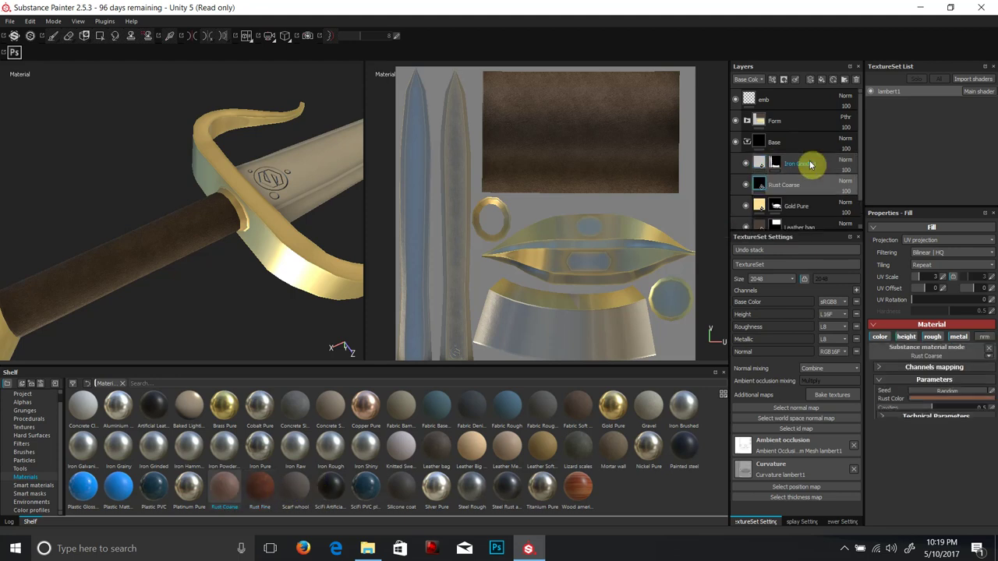
mouse_move(772, 191)
mouse_down()
mouse_move(782, 142)
mouse_move(778, 184)
mouse_up()
drag(779, 179, 778, 184)
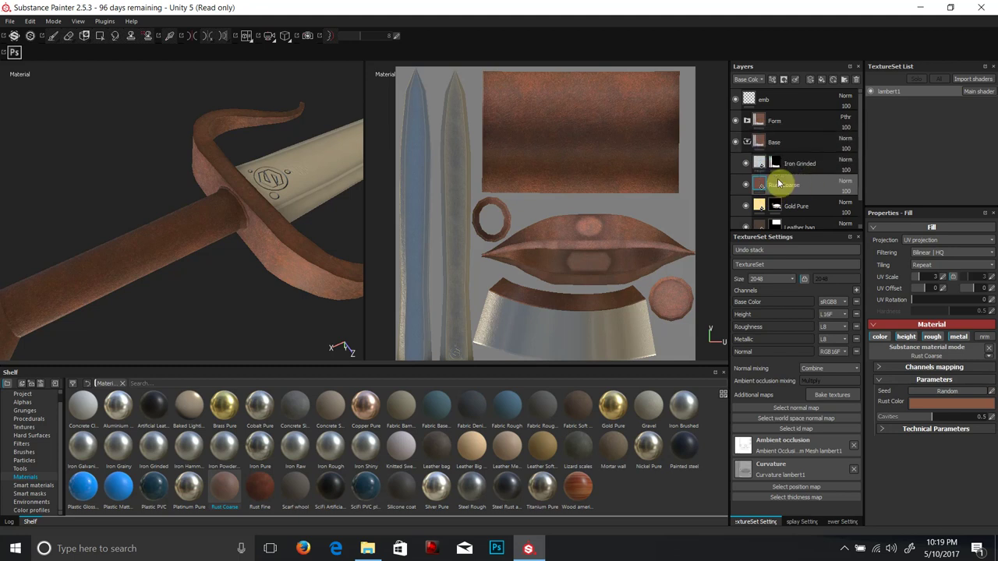
key(ctrl+z)
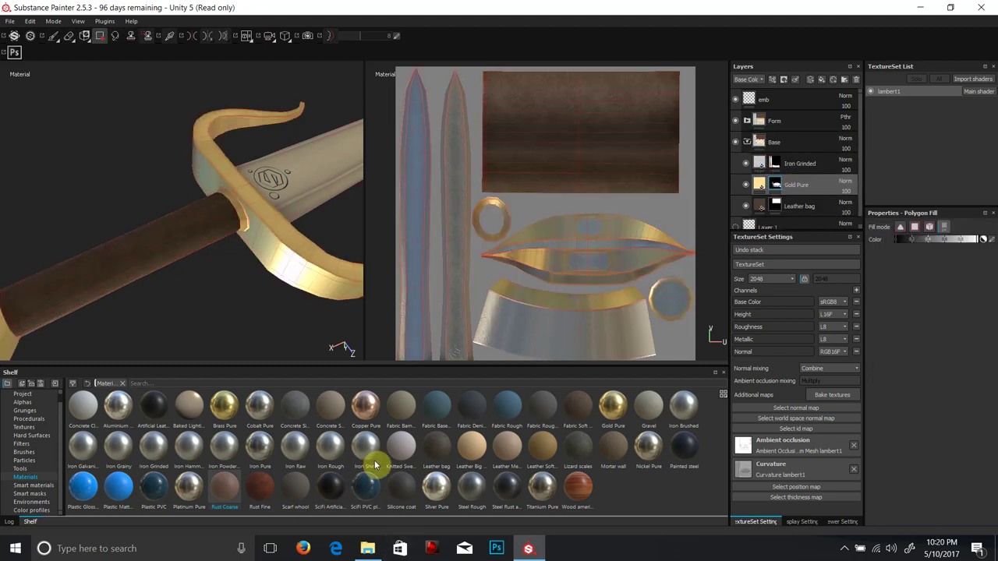
- Add an MG Dirt generator to the Leather bag layer's mask and invert its effect
drag(246, 512, 789, 201)
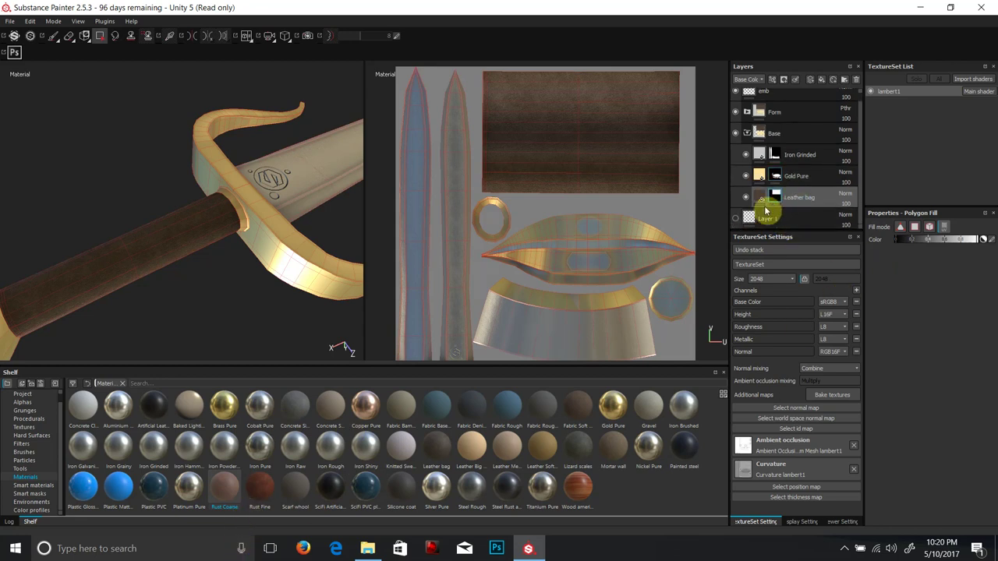
right_click(774, 197)
click(821, 428)
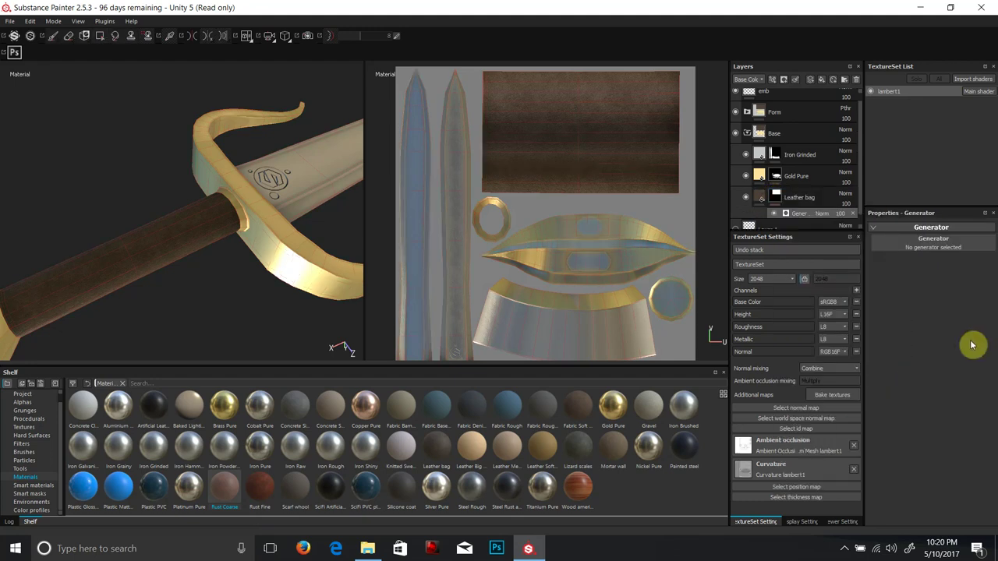
click(961, 240)
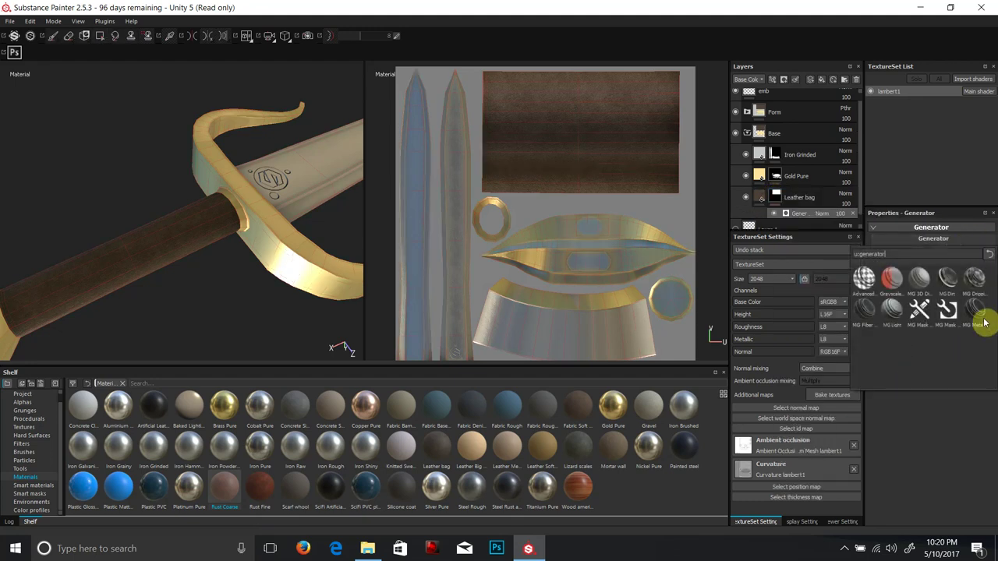
click(951, 282)
alt+drag(21, 237, 169, 223)
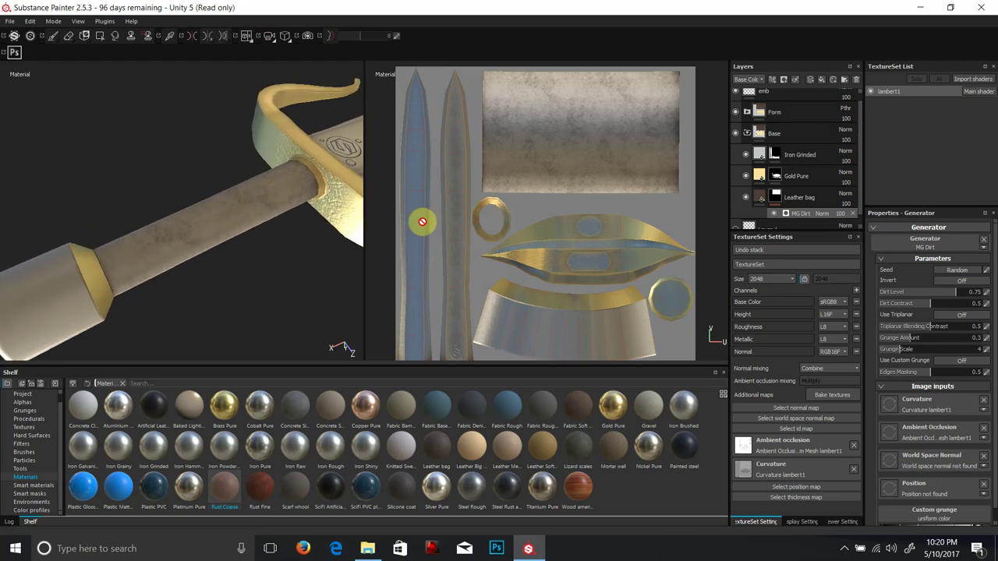
click(965, 281)
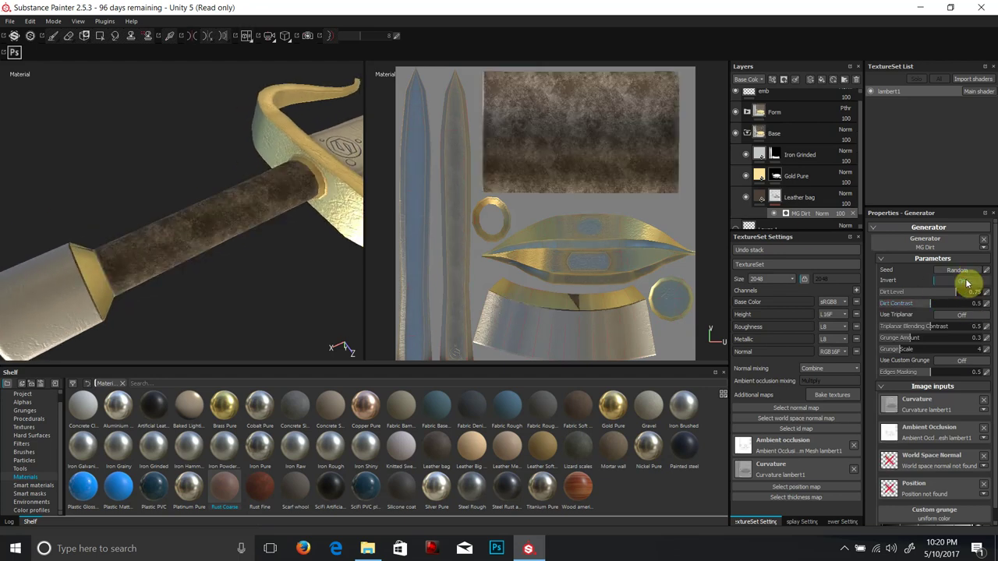
- Set the Dirt Level of the MG Dirt generator on the Leather bag mask to 0.66
mouse_move(285, 223)
alt+mouse_down()
mouse_move(257, 223)
mouse_move(289, 227)
alt+mouse_up()
mouse_move(964, 291)
mouse_down()
mouse_move(919, 297)
mouse_move(962, 291)
mouse_move(940, 299)
mouse_move(956, 297)
mouse_up()
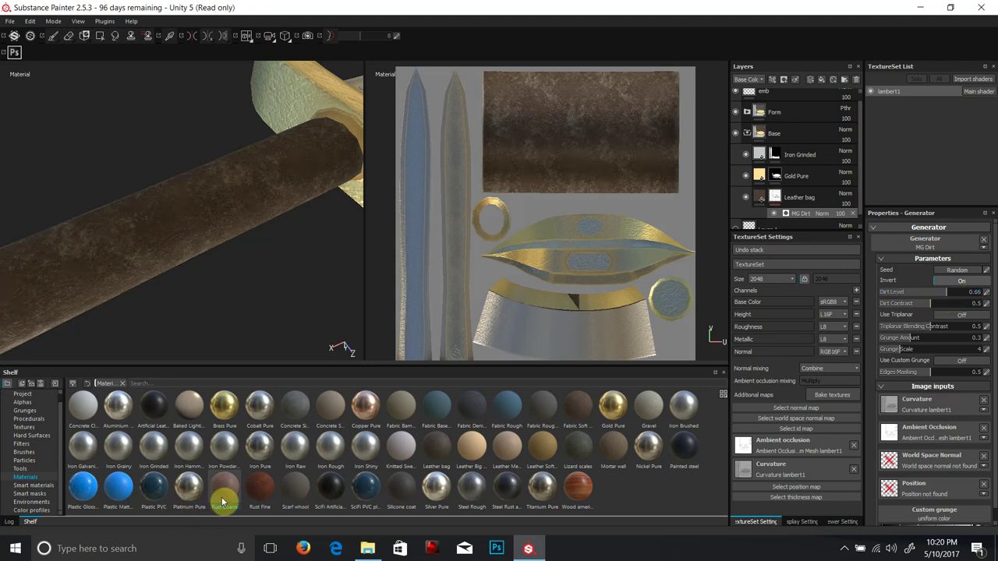
- Add the Leather Big Grain material beneath Leather bag in the Base folder and restrict it to the grip with a black mask
drag(479, 450, 789, 216)
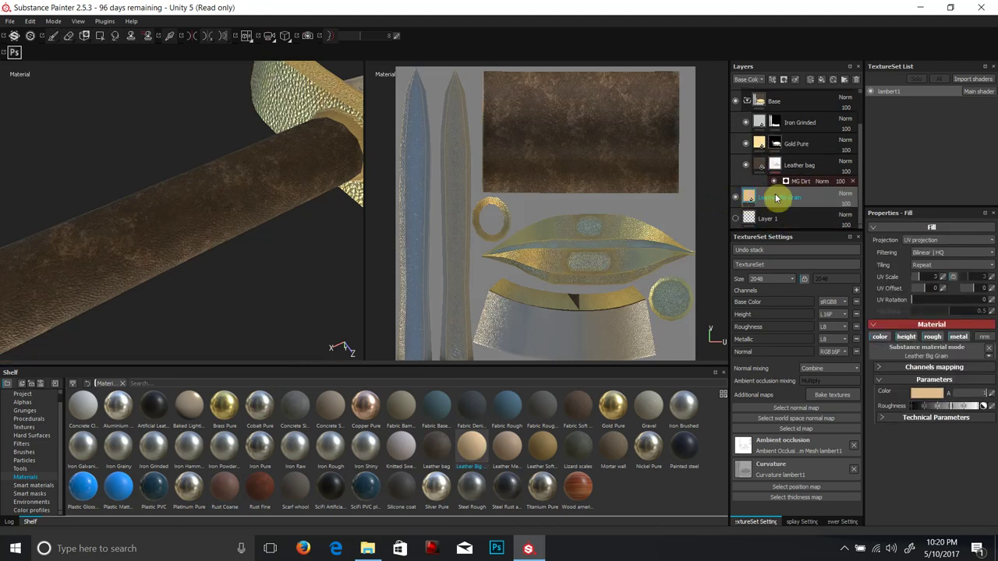
mouse_move(764, 201)
mouse_down()
mouse_move(792, 179)
mouse_move(806, 196)
mouse_move(772, 204)
mouse_up()
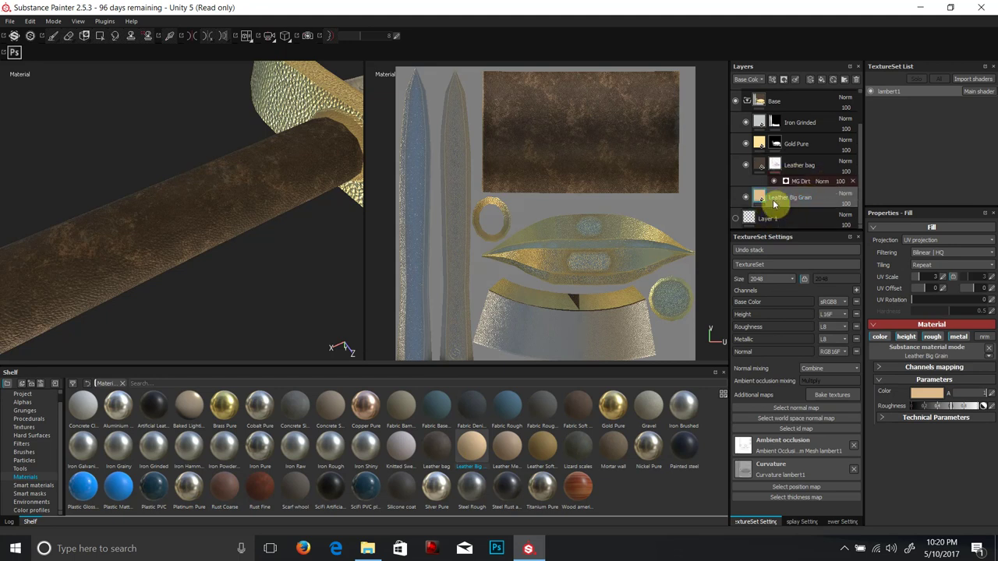
right_click(786, 199)
click(806, 214)
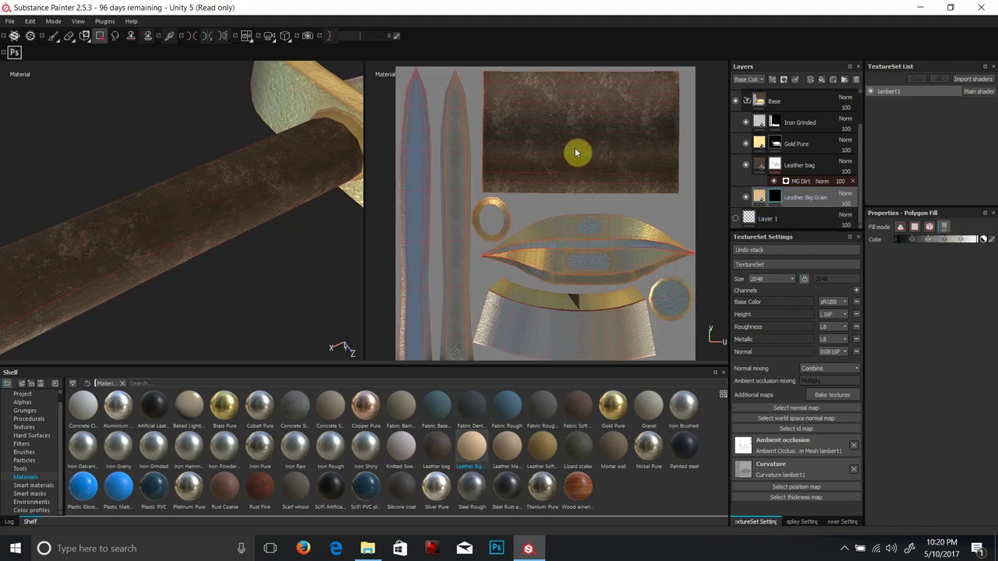
- Set the MG Dirt generator's Dirt Level to 0.73, Triplanar Blending Contrast to 0.53 and Grunge Amount to 0.29
alt+middle_drag(223, 223, 320, 222)
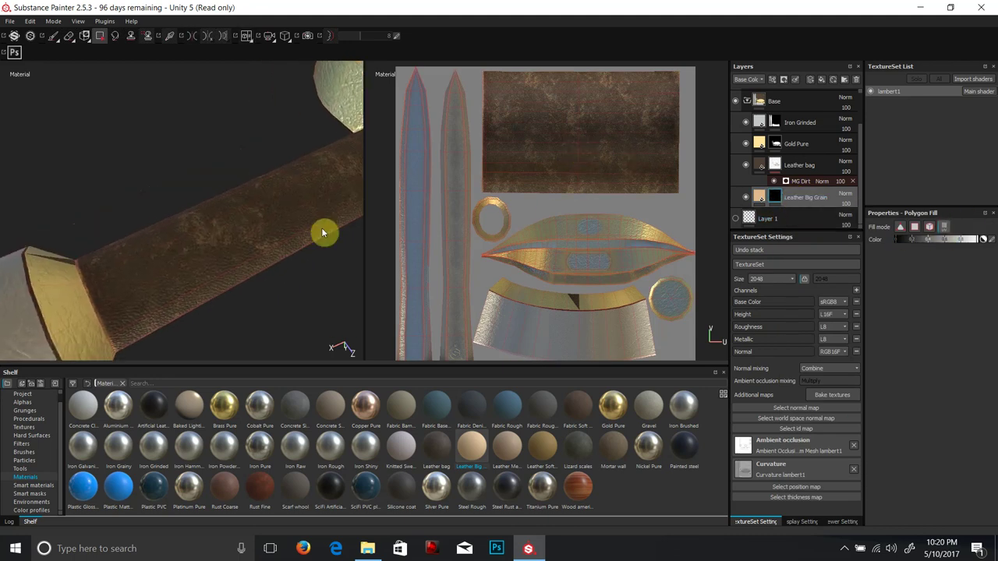
scroll(323, 238, down, 2)
scroll(336, 242, up, 4)
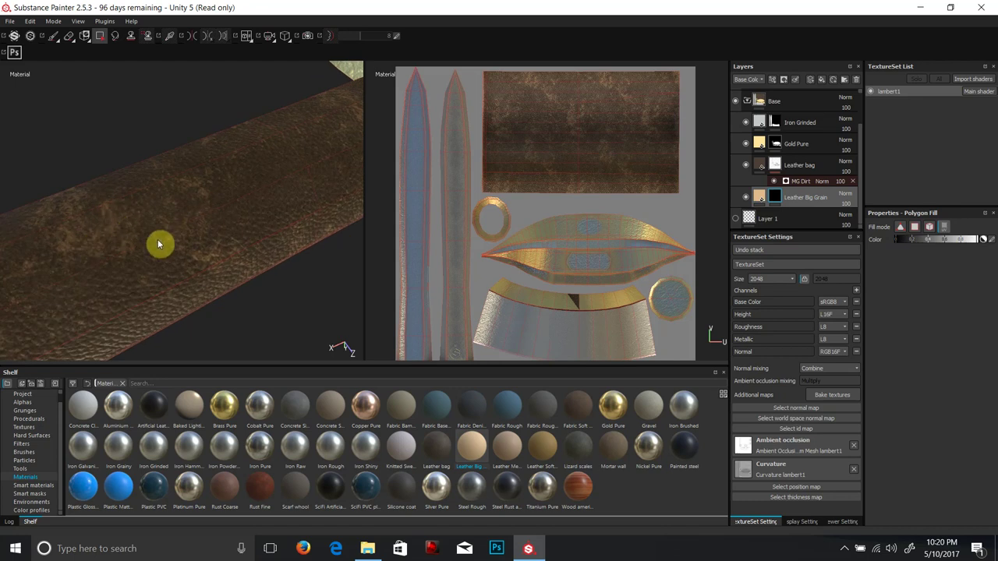
click(788, 182)
drag(938, 291, 964, 292)
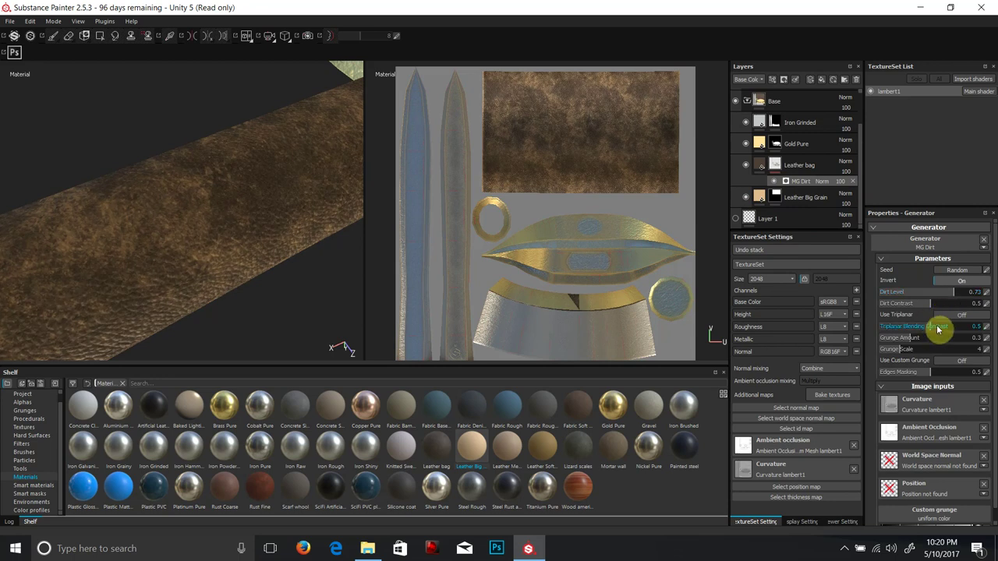
drag(929, 339, 909, 346)
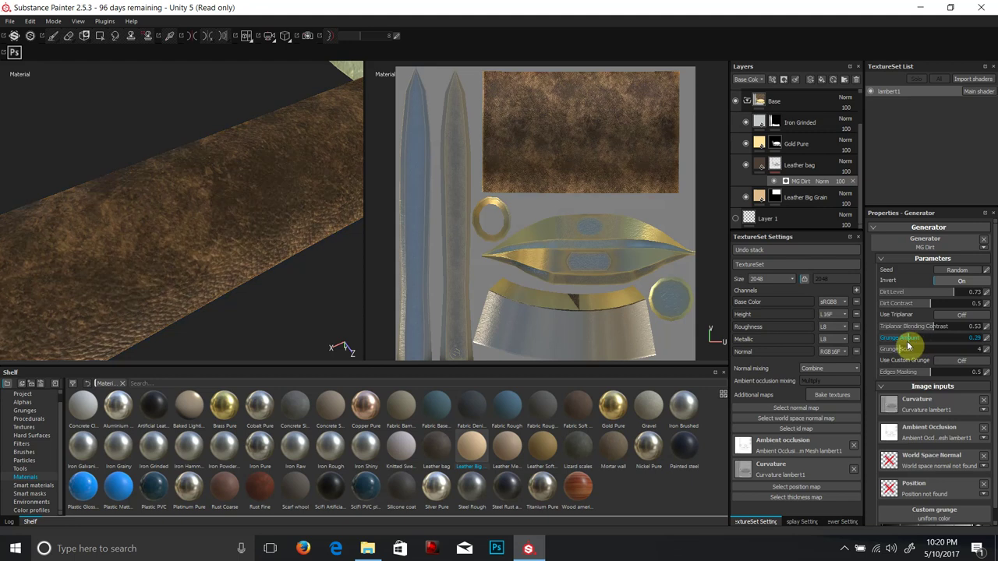
- Inspect the guard with the Gold Pure layer hidden and shown again, and select that layer's mask
scroll(167, 224, down, 6)
alt+drag(218, 215, 302, 238)
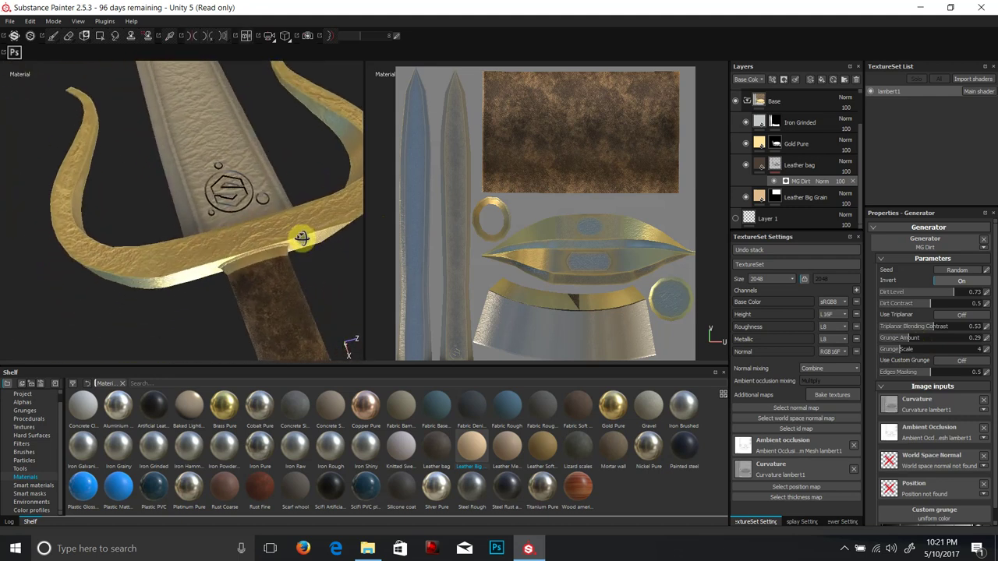
click(744, 145)
click(744, 145)
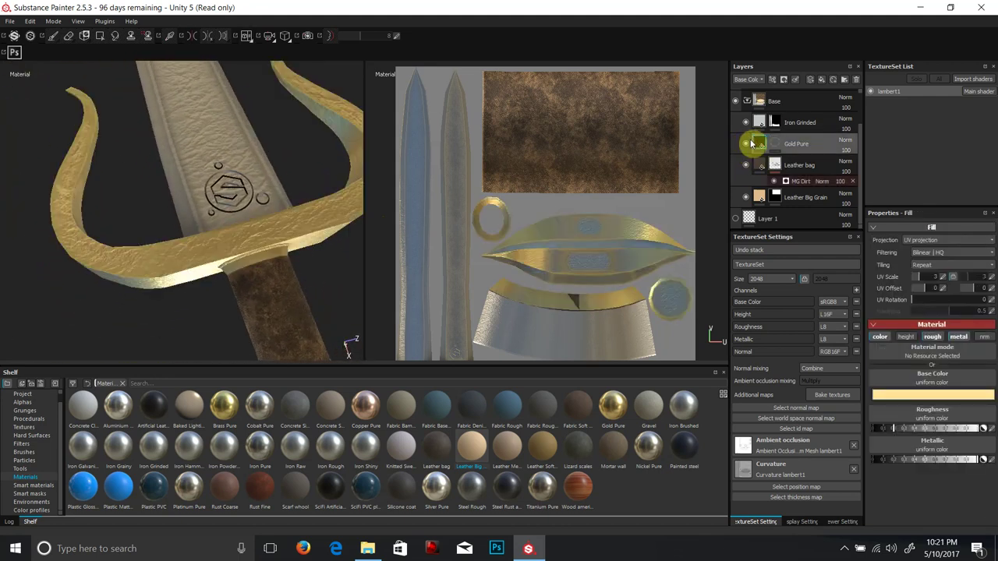
click(775, 145)
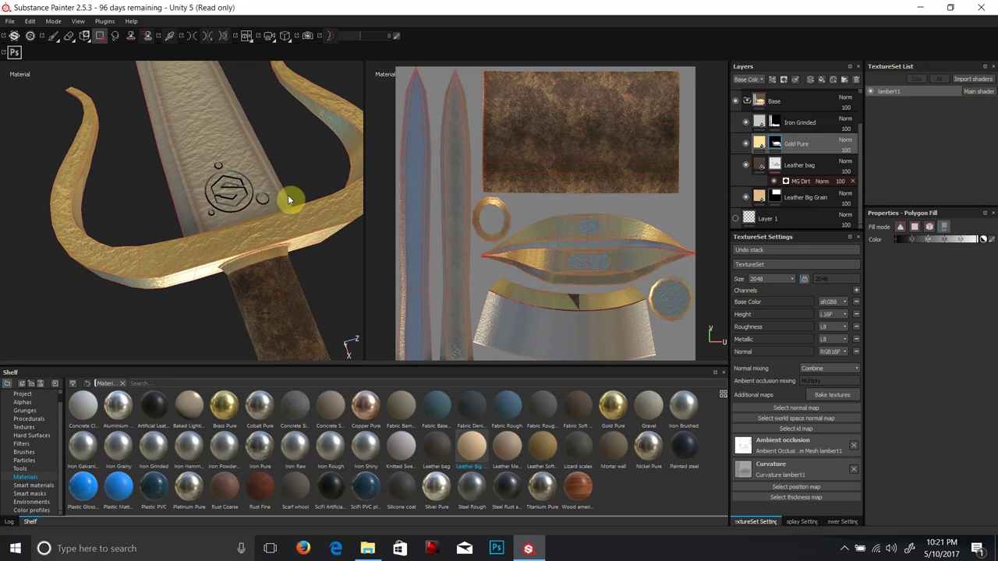
scroll(294, 196, up, 2)
scroll(282, 189, down, 8)
scroll(300, 184, up, 3)
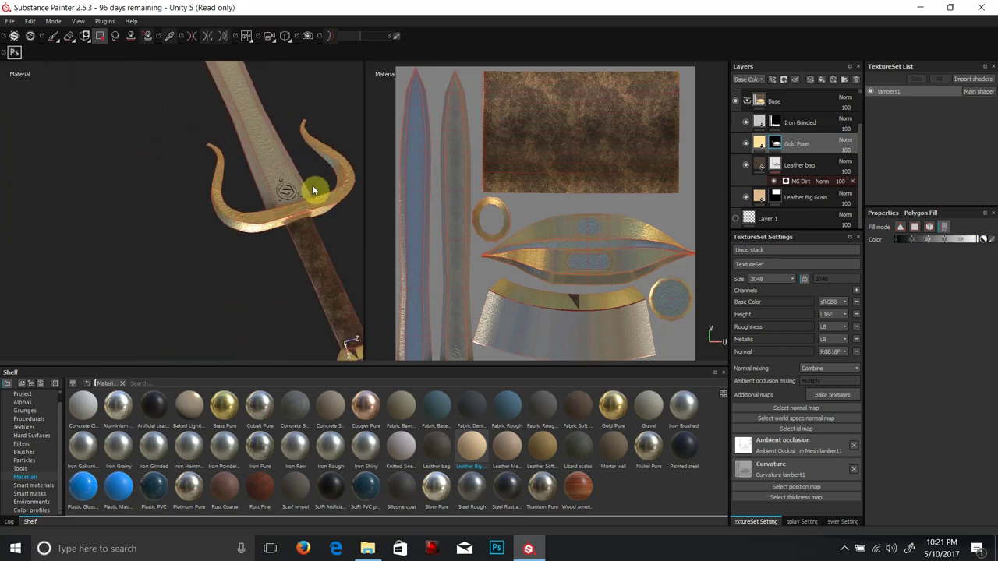
scroll(312, 190, up, 3)
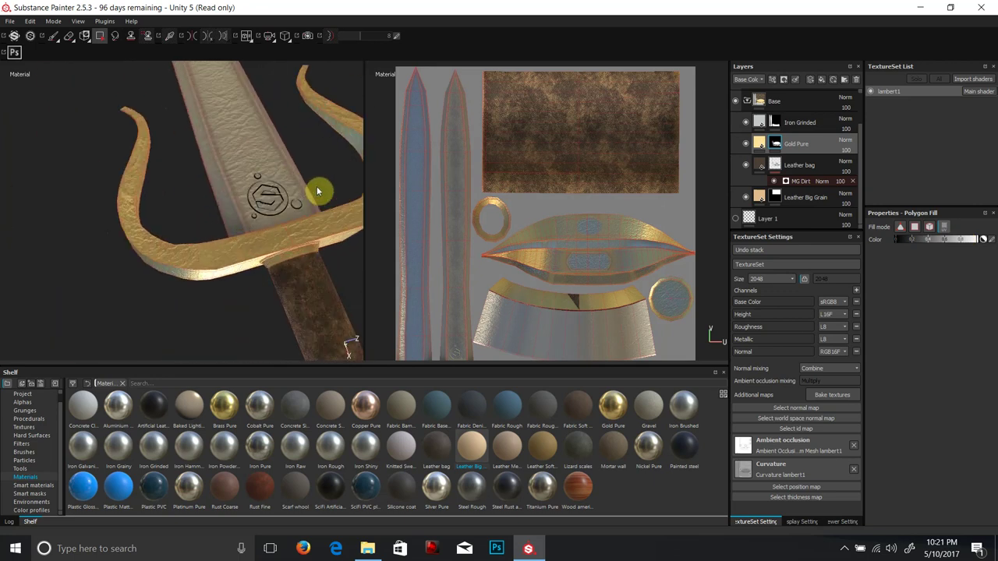
- Open the texture export settings, set the common padding to No padding (Passthrough) and expand the lambert1 texture set
right_click(171, 117)
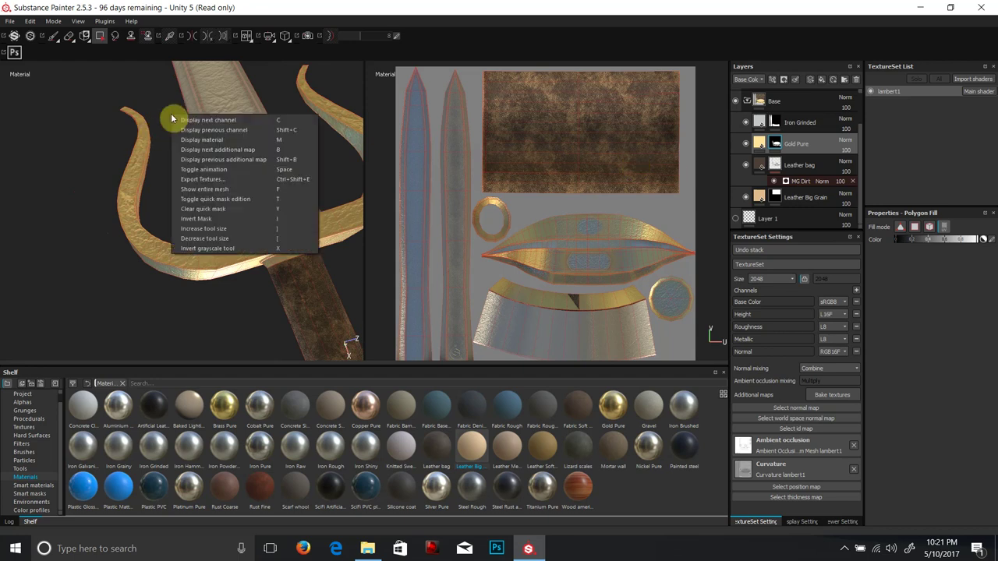
click(185, 181)
click(344, 170)
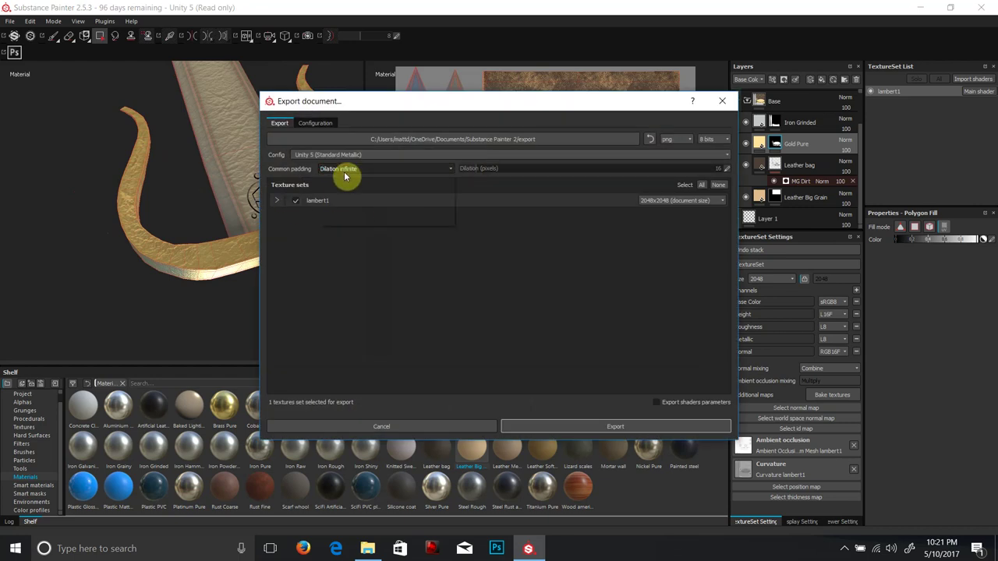
click(345, 175)
click(345, 171)
click(347, 180)
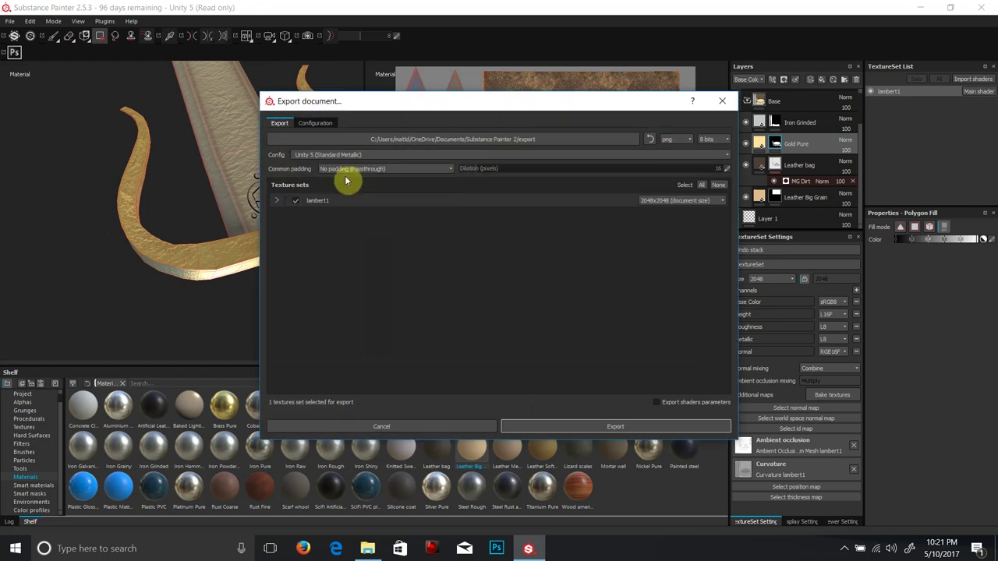
click(276, 201)
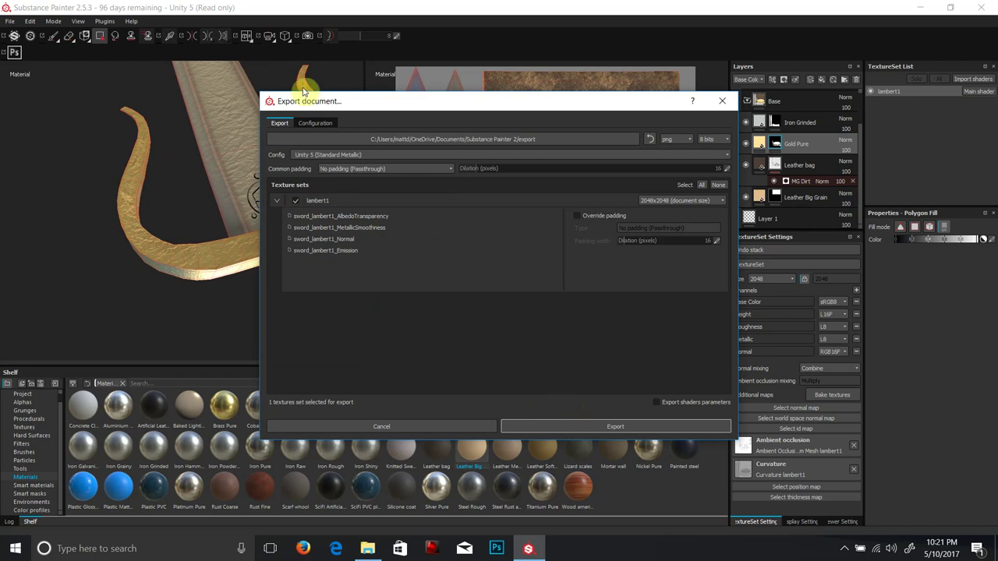
- Export the lambert1 textures with the Unity 5 (Standard Metallic) configuration and open the export folder
click(314, 155)
scroll(336, 207, down, 2)
scroll(336, 209, up, 6)
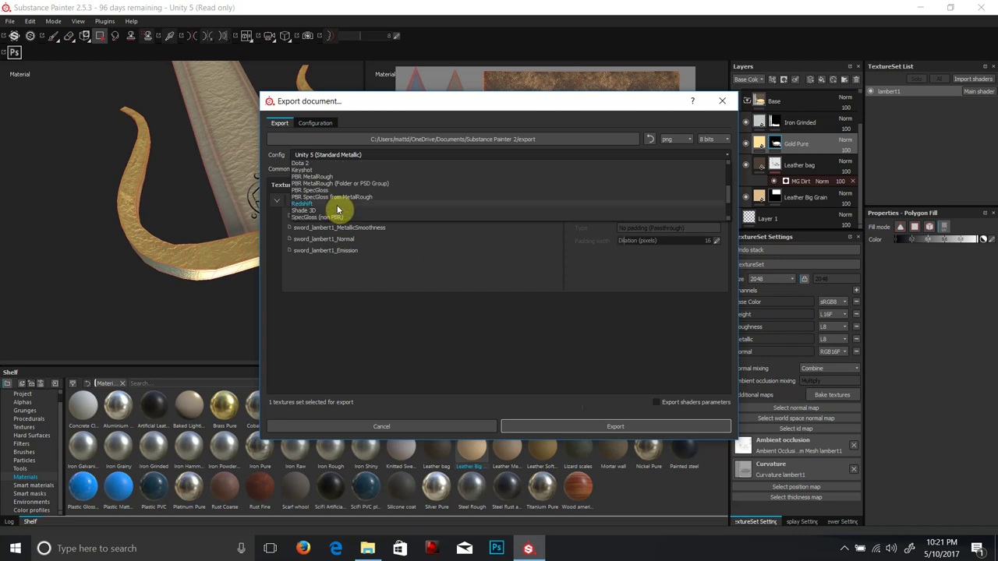
scroll(337, 207, up, 1)
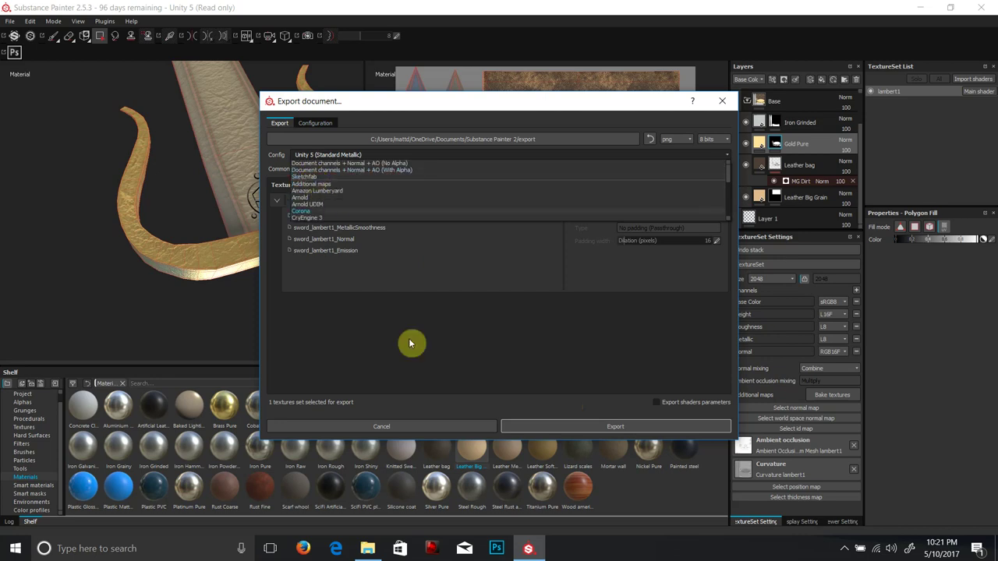
click(616, 423)
click(614, 427)
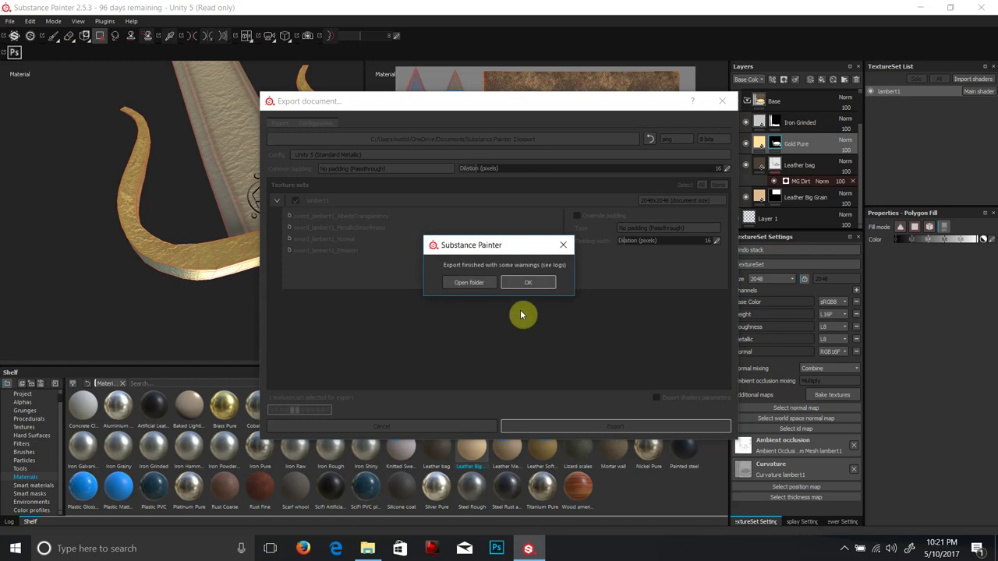
click(478, 286)
- View the Shield_blinn1 AlbedoTransparency and Normal images from the export folder and close them
double_click(407, 240)
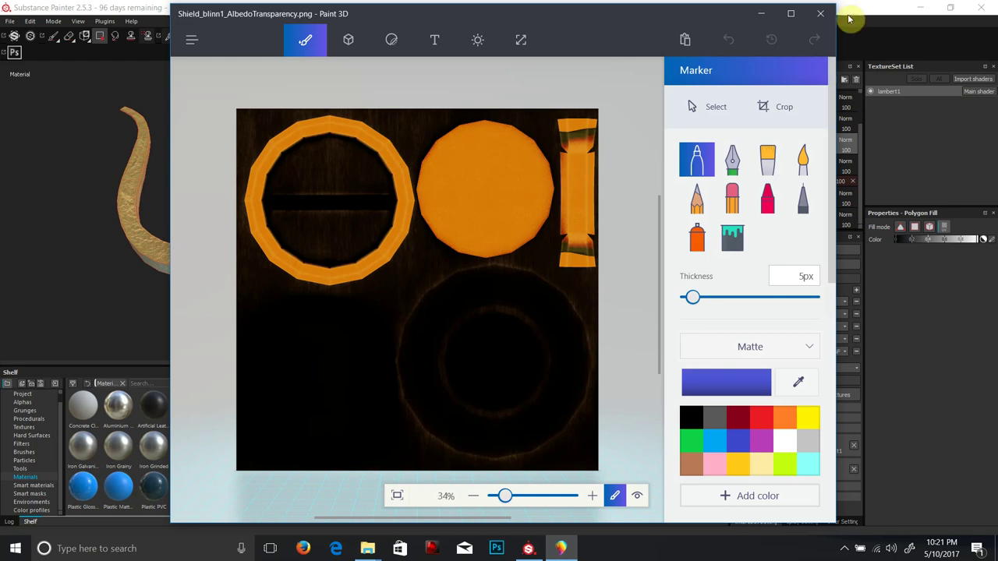
click(820, 13)
click(480, 234)
double_click(558, 238)
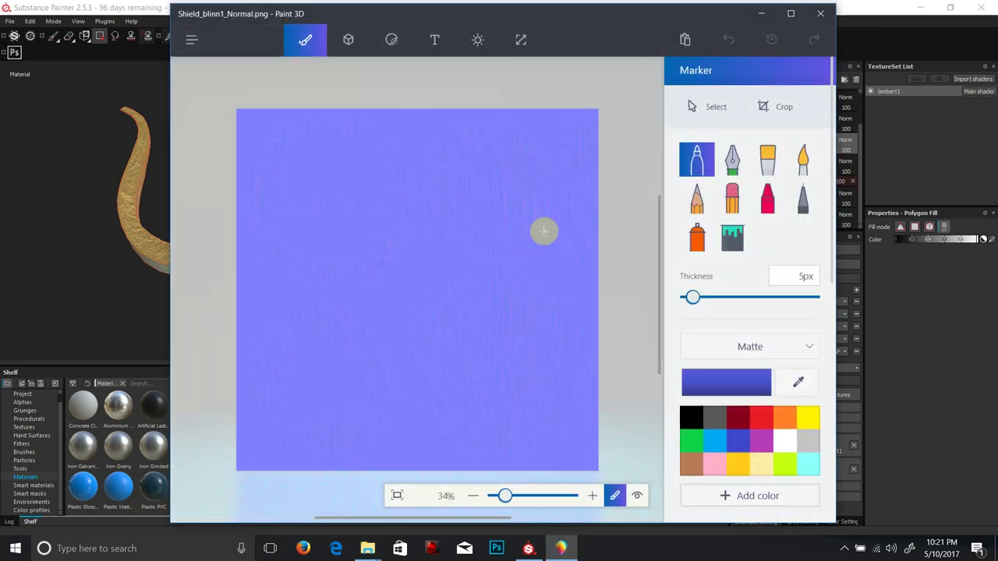
click(820, 14)
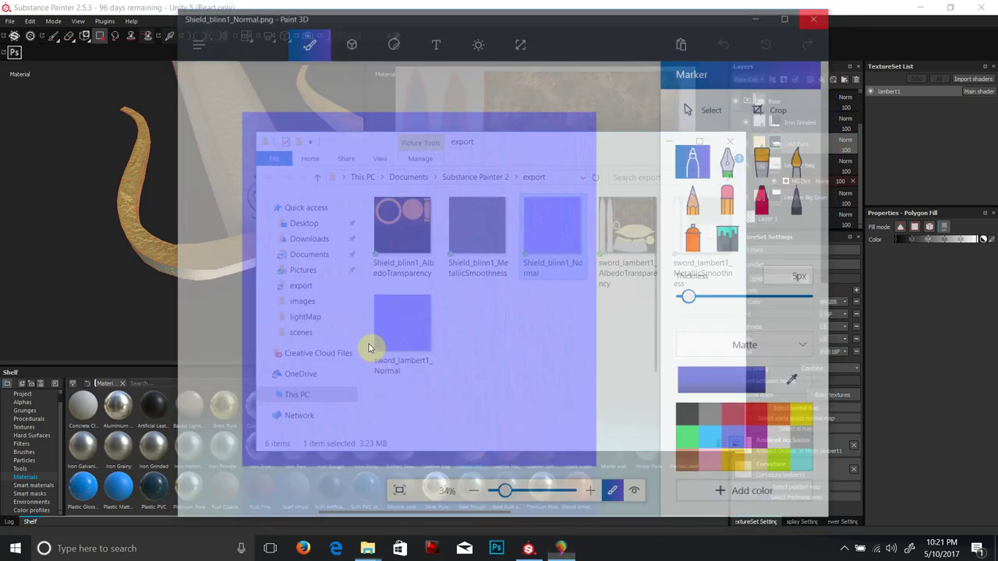
- View the exported sword_lambert1 Normal and AlbedoTransparency images, and close the export folder
double_click(411, 326)
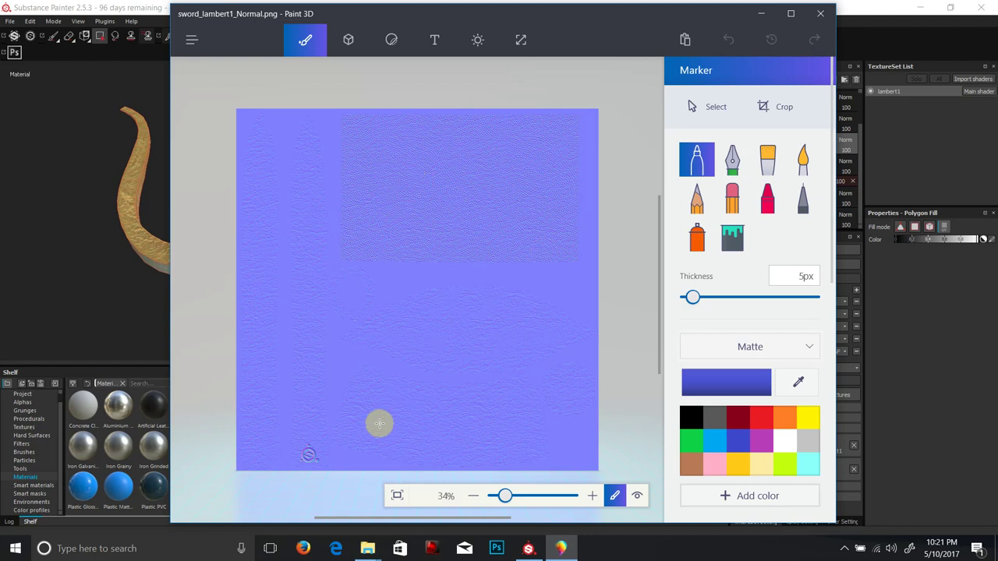
click(820, 14)
double_click(643, 234)
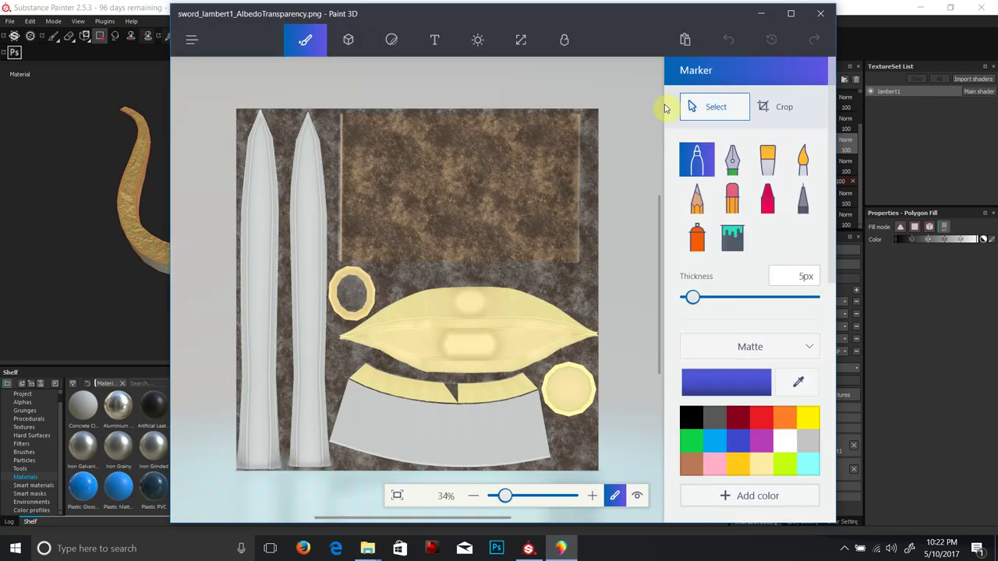
click(823, 14)
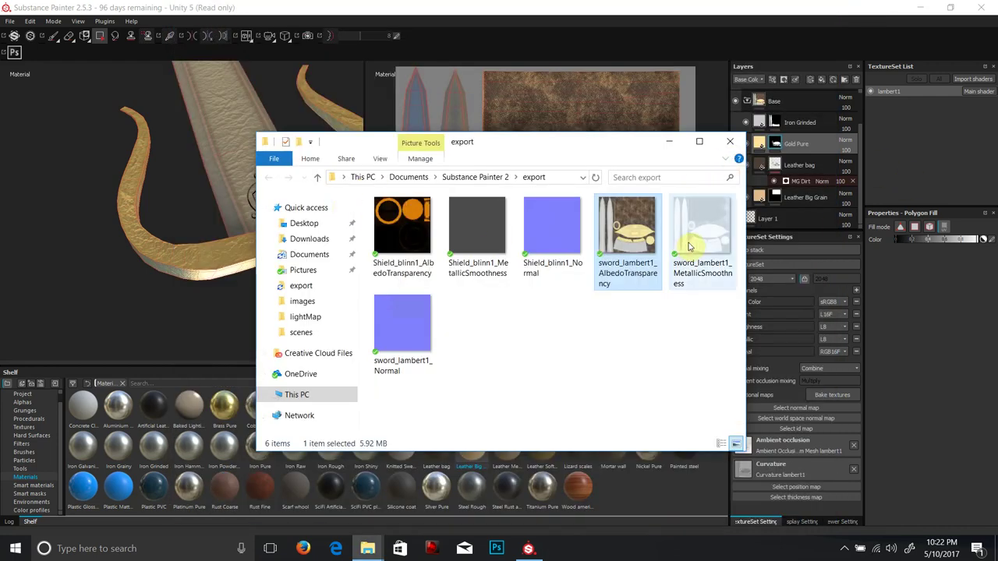
click(730, 141)
- Examine the whole sword, collapse the Base folder and compare the model with that folder hidden and shown
scroll(160, 254, up, 2)
scroll(200, 251, down, 8)
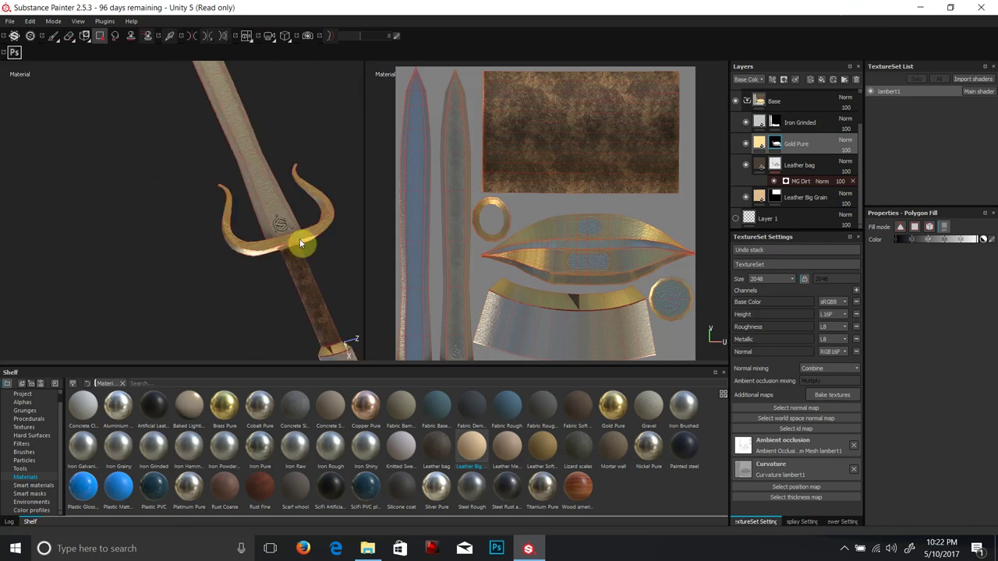
scroll(311, 234, up, 1)
scroll(311, 239, up, 5)
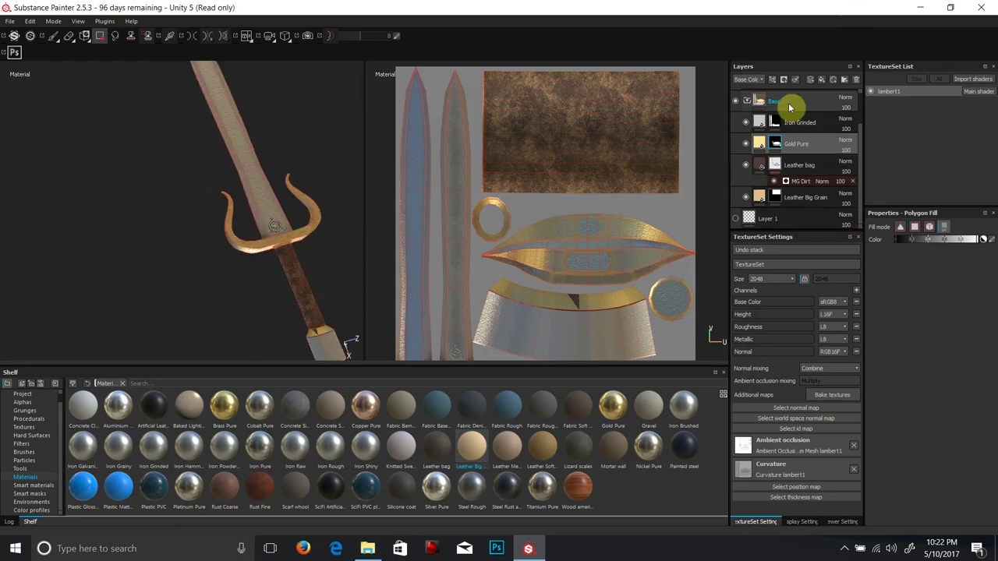
click(748, 102)
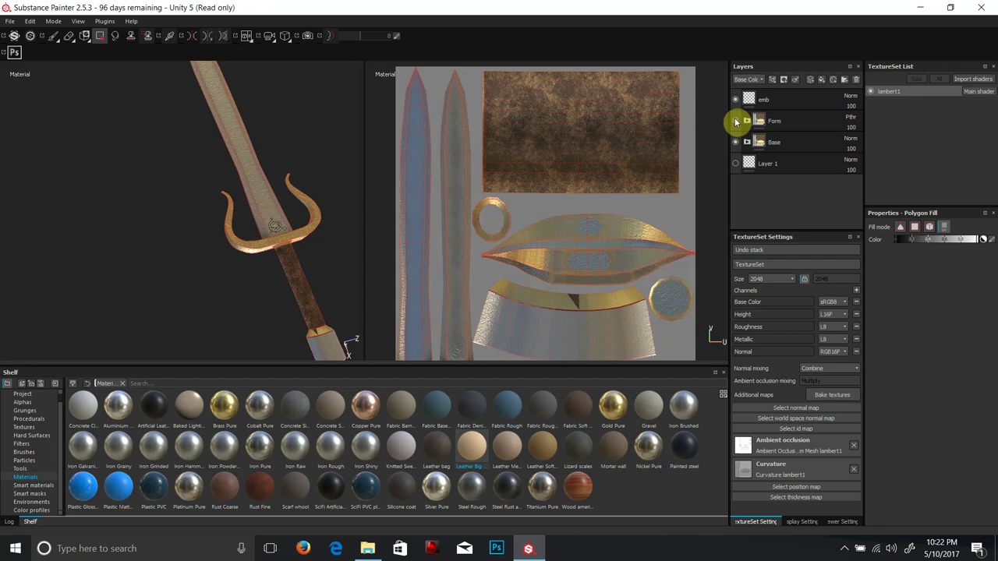
click(736, 143)
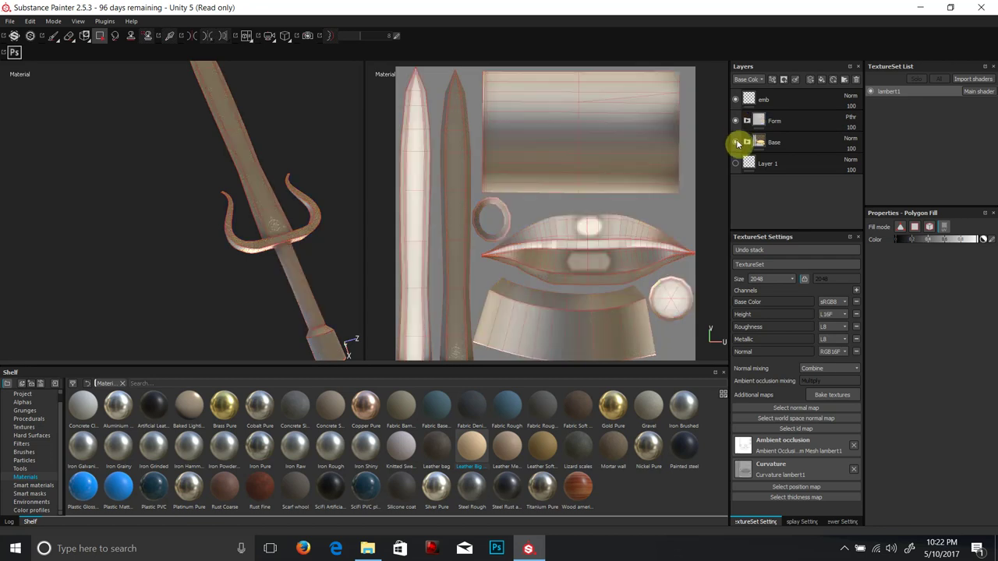
click(735, 143)
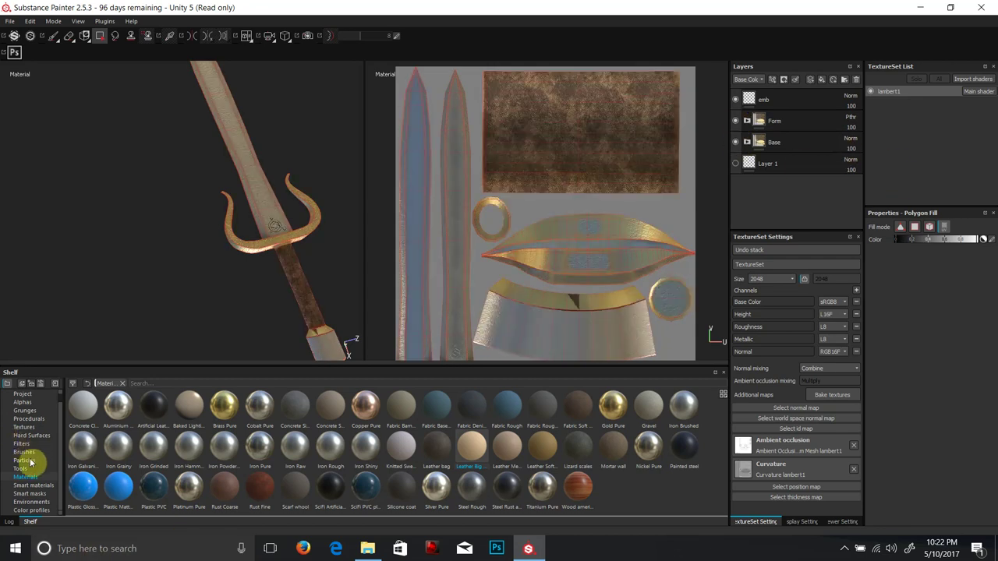
click(34, 504)
click(32, 509)
click(37, 478)
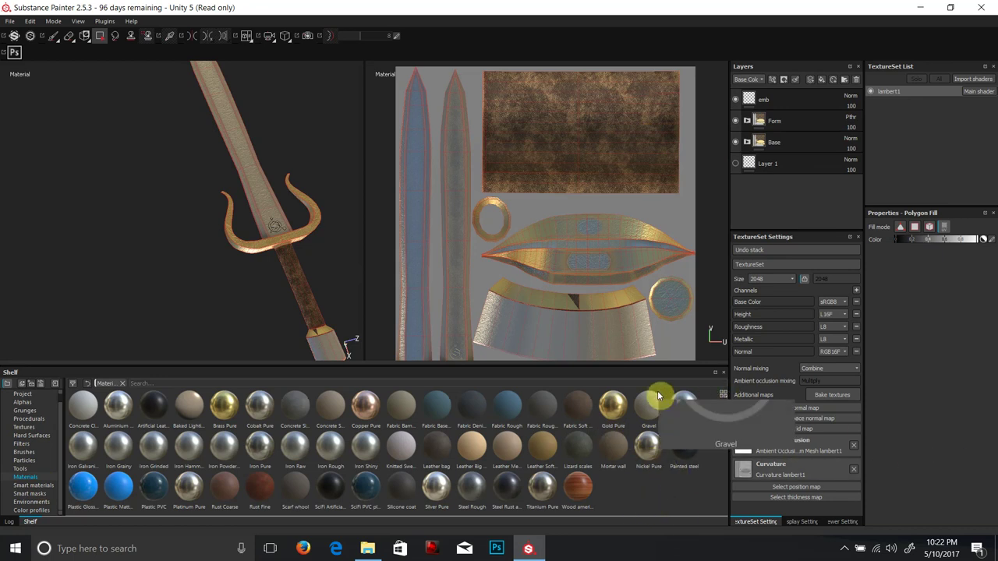
mouse_move(648, 399)
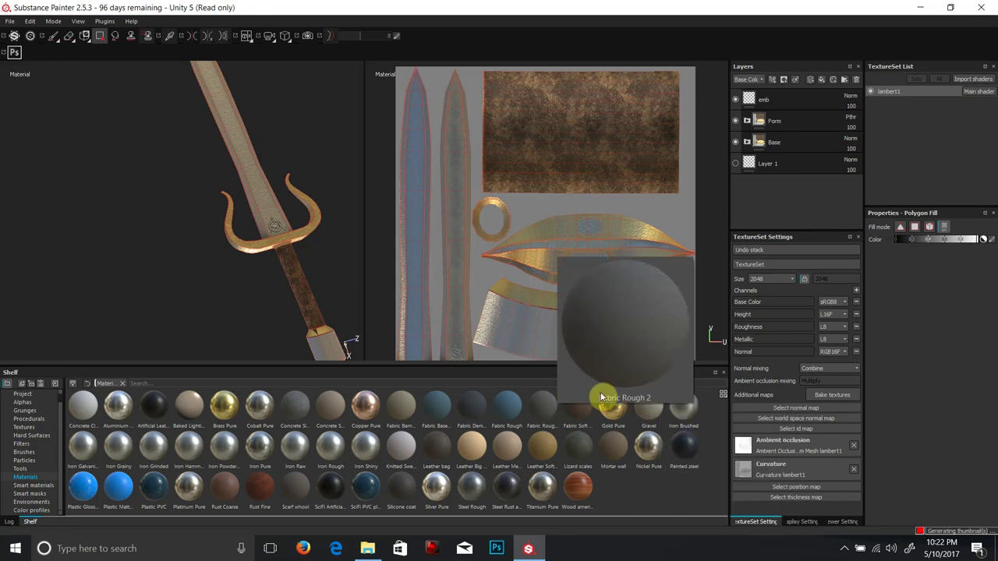
- Close the program with the sword project open
click(986, 10)
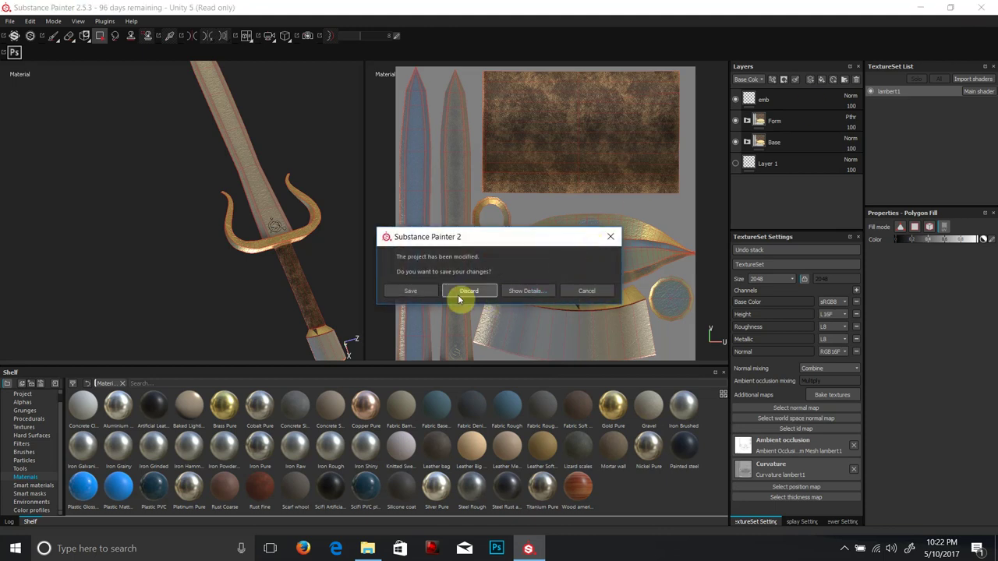